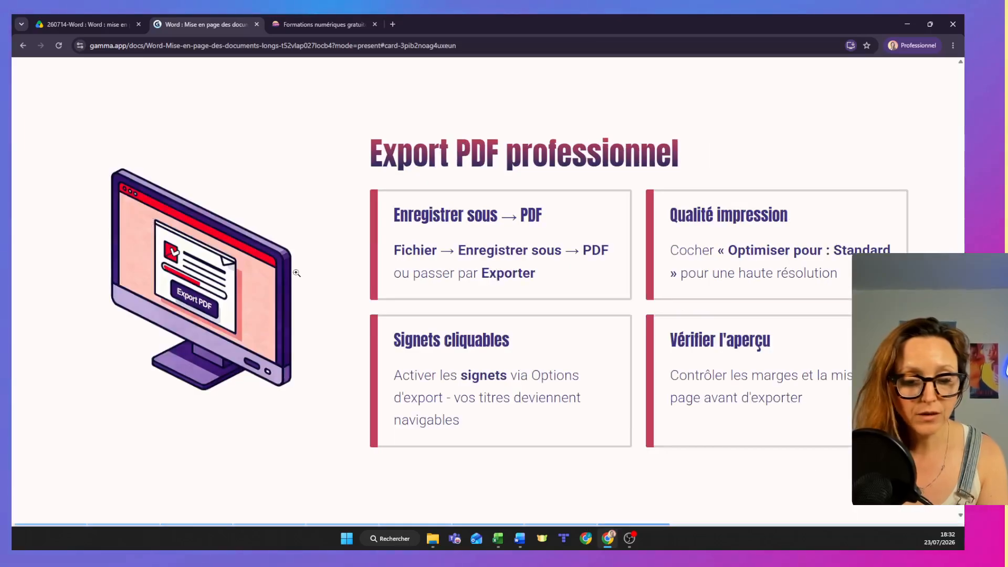
# Switch to the Word document and look through the unformatted annual report from its first page to the closing signature block.
pyautogui.hotkey('alt', 'Tab')
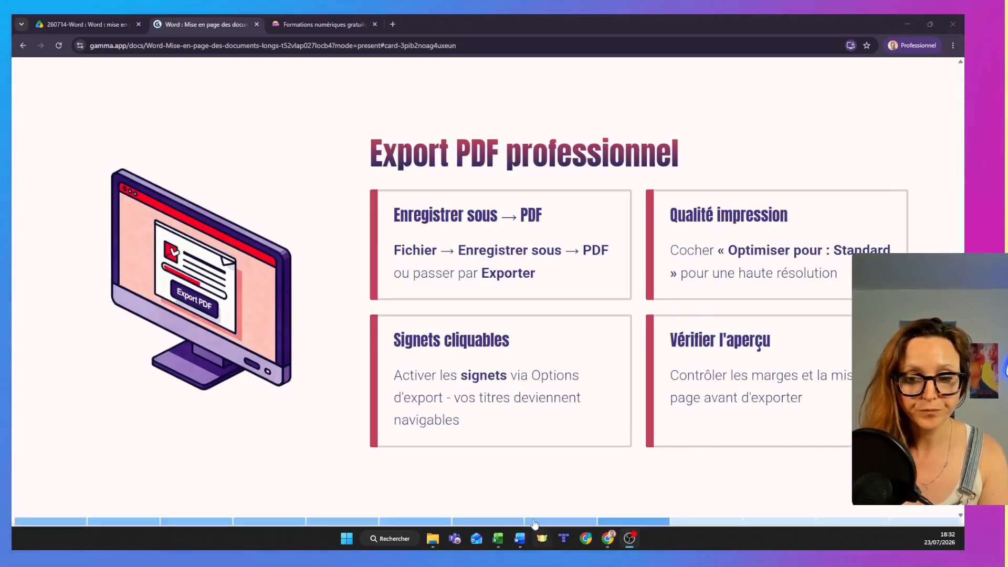
pyautogui.click(520, 538)
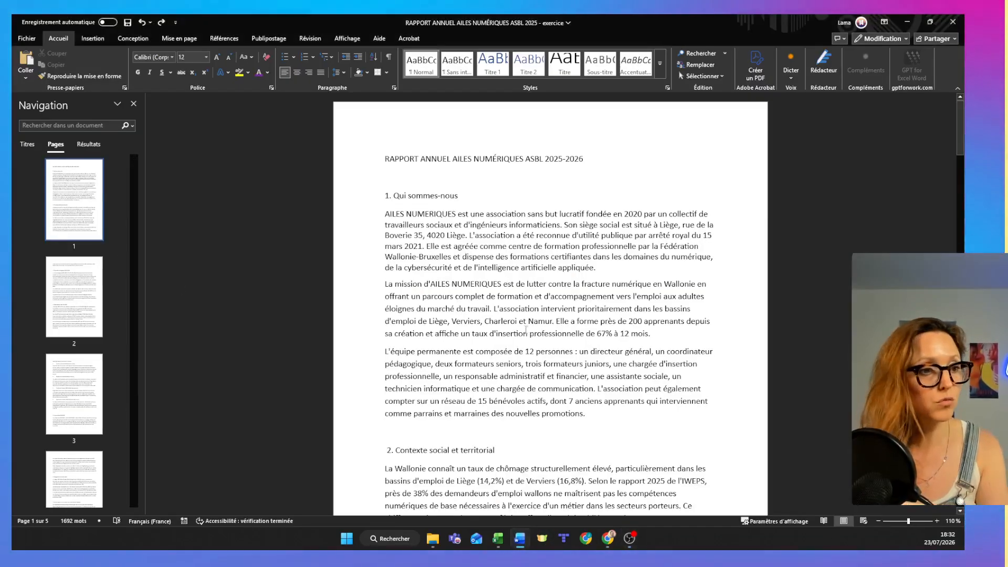
pyautogui.scroll(-4, 527, 329)
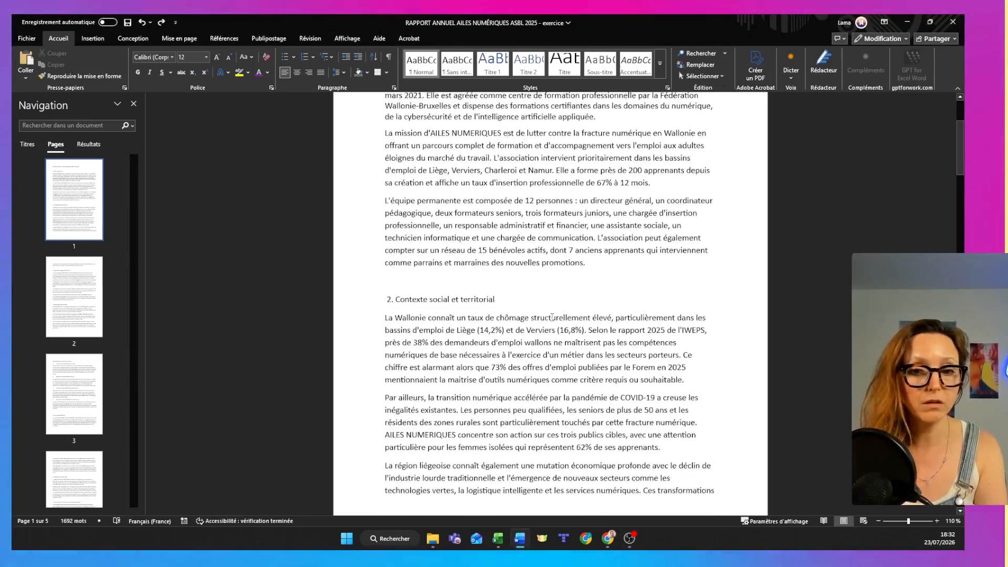
pyautogui.scroll(-3, 552, 317)
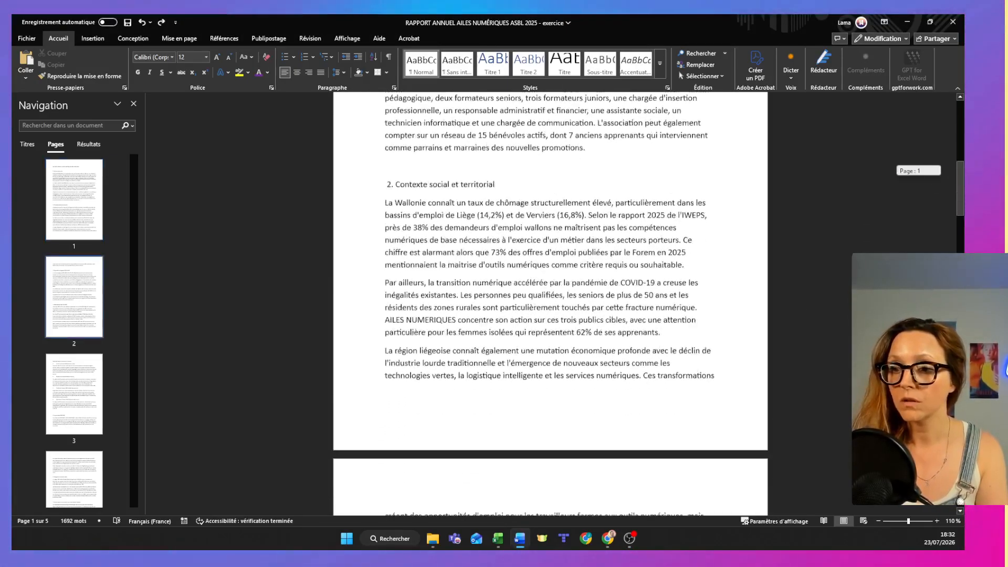
pyautogui.scroll(-20, 550, 303)
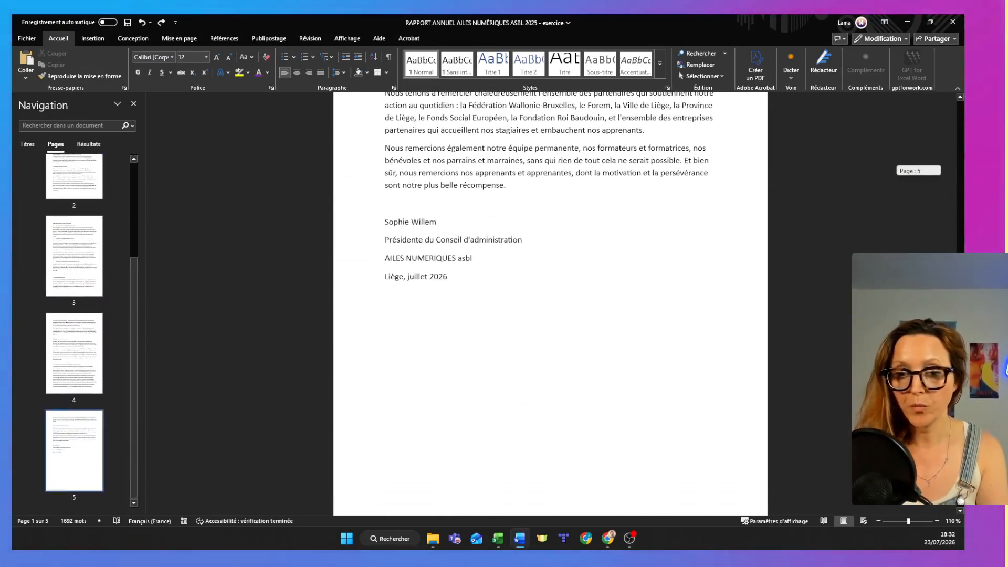
pyautogui.moveTo(960, 470); pyautogui.dragTo(907, 97)
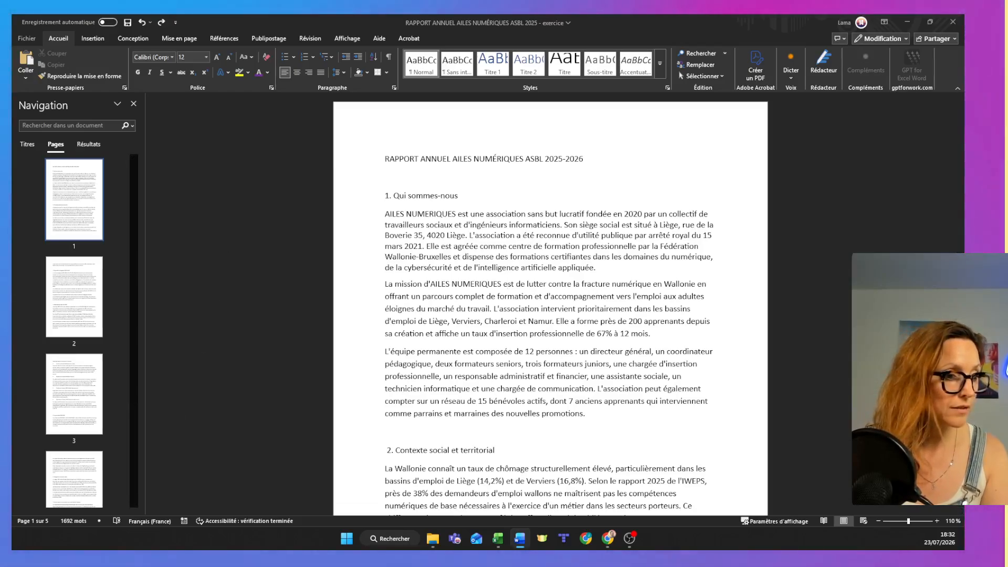
# Switch to the browser's Google Drive tab and examine the cover, table of contents and first chapter of the finished result PDF.
pyautogui.hotkey('alt', 'Tab')
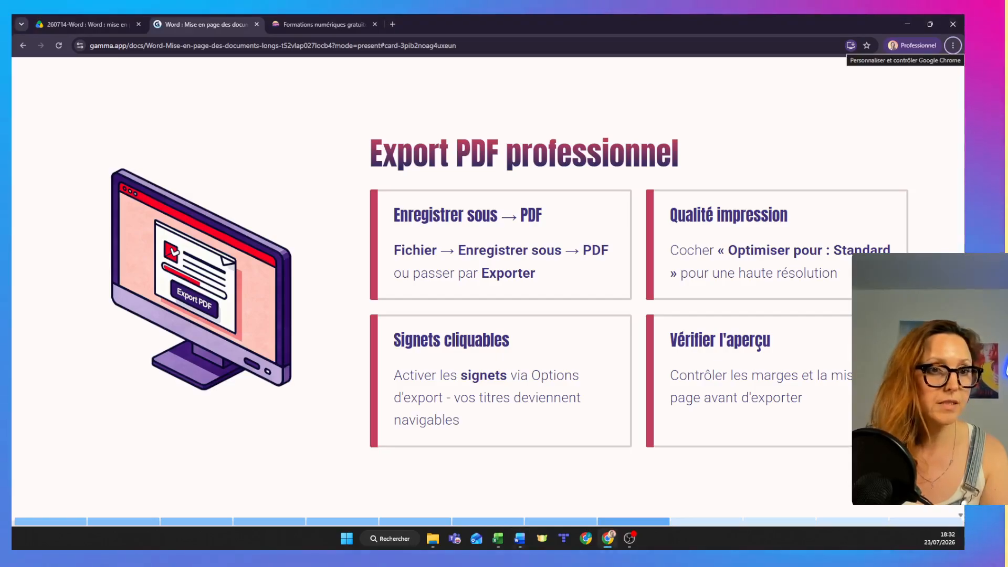
pyautogui.click(112, 29)
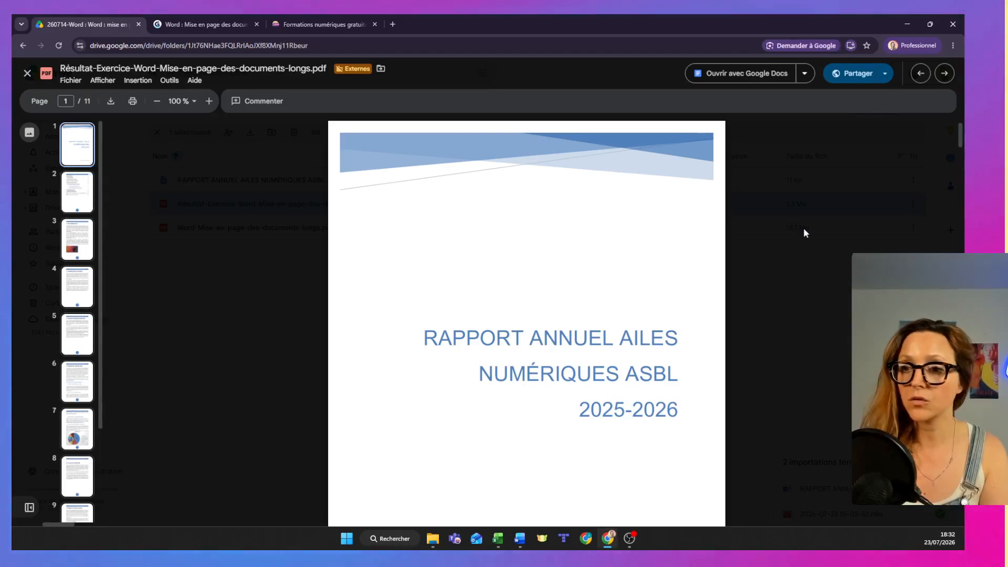
pyautogui.scroll(-10, 961, 134)
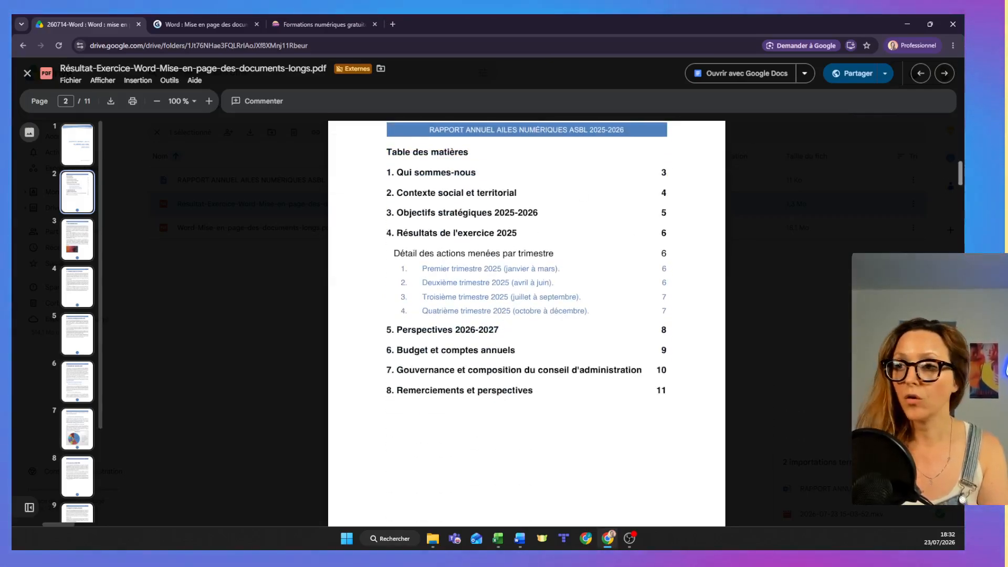
pyautogui.scroll(-10, 961, 195)
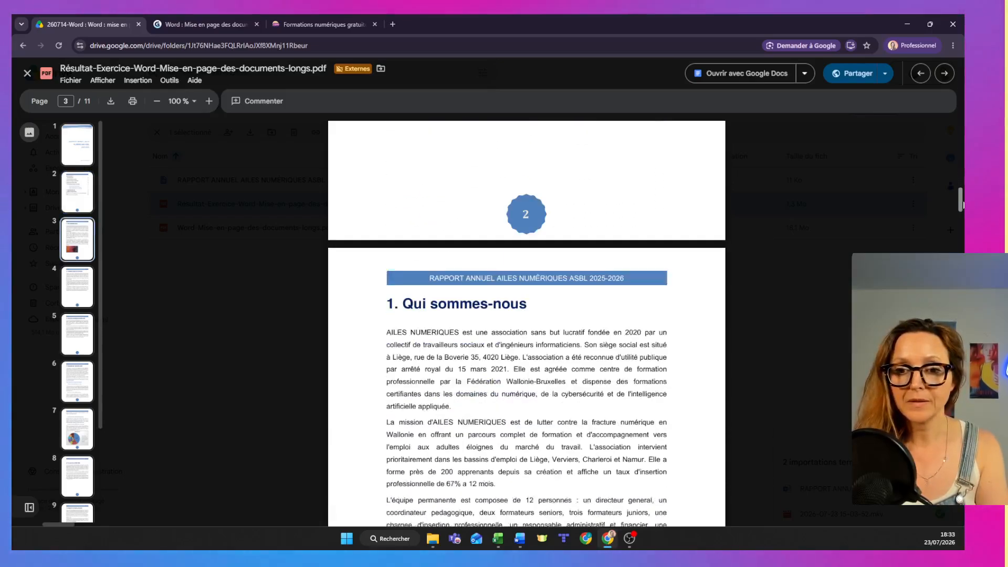
pyautogui.moveTo(962, 205); pyautogui.dragTo(960, 162)
pyautogui.scroll(7, 836, 202)
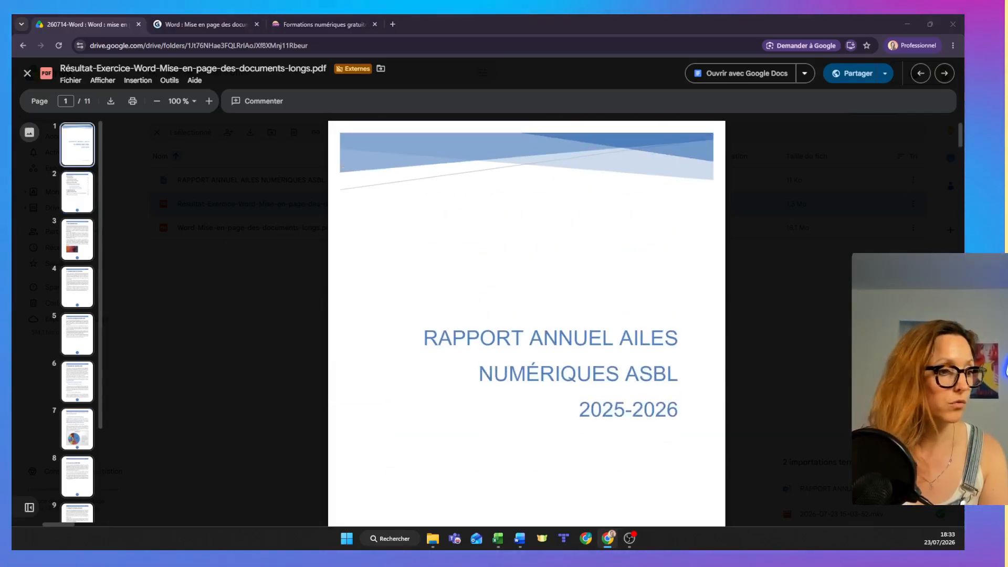
# Return to the Word report and apply the Titre style to the line "RAPPORT ANNUEL AILES NUMÉRIQUES ASBL 2025-2026".
pyautogui.hotkey('alt', 'Tab')
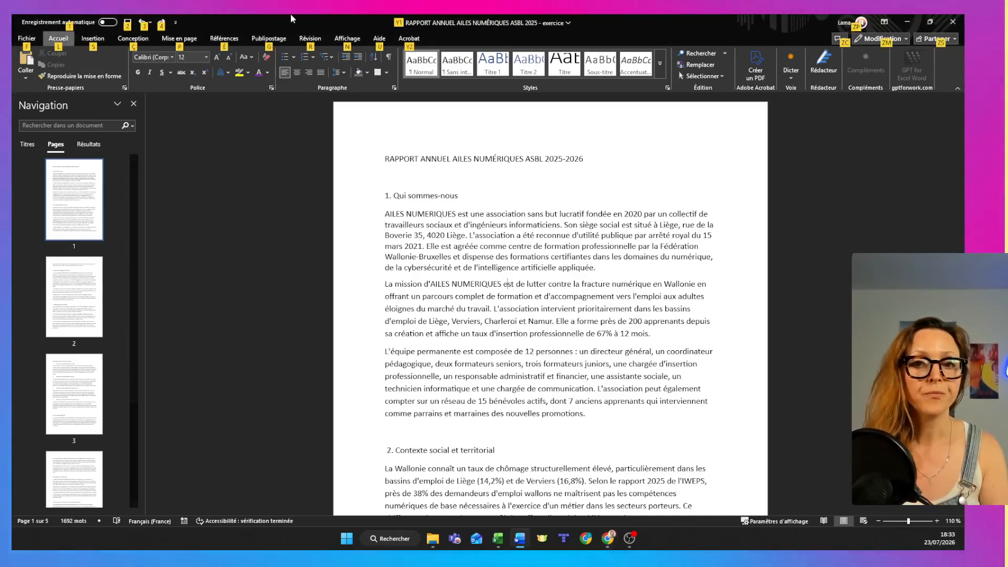
pyautogui.click(656, 351)
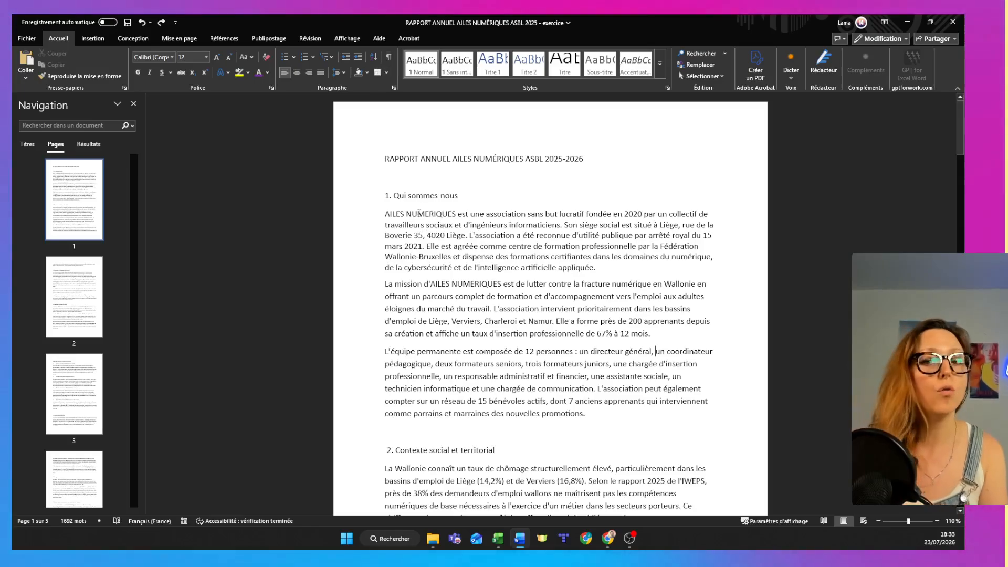
pyautogui.click(356, 168)
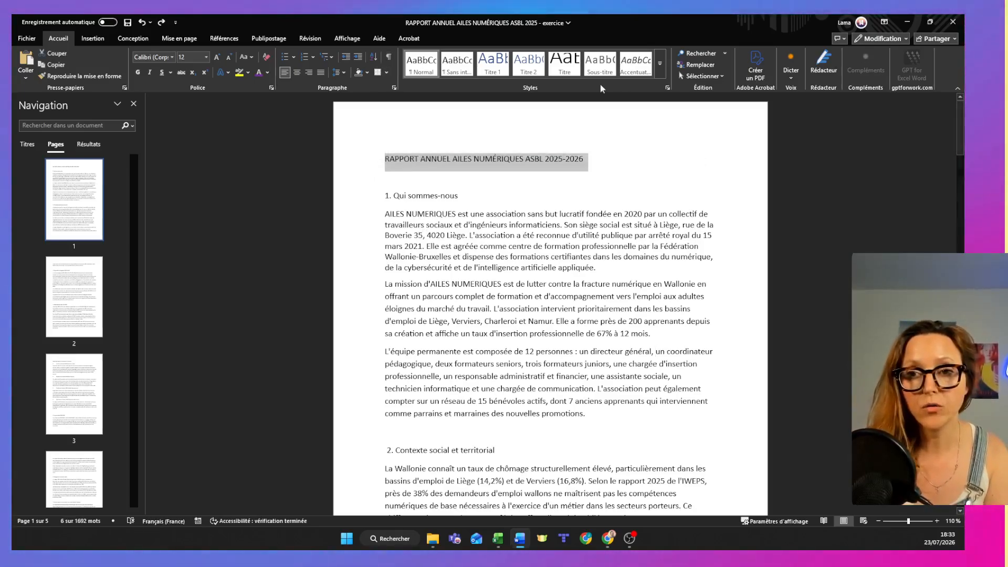
pyautogui.click(573, 63)
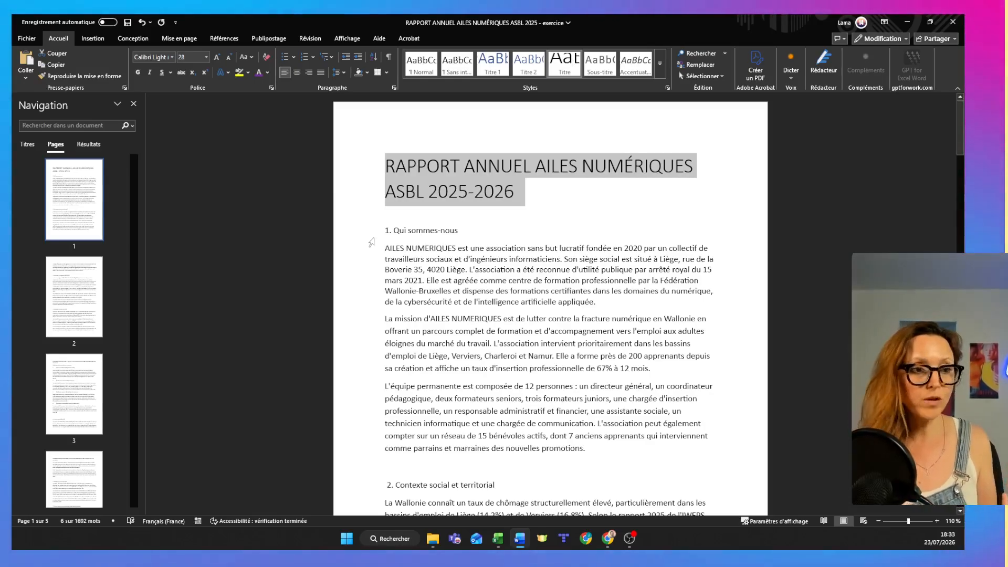
pyautogui.click(660, 63)
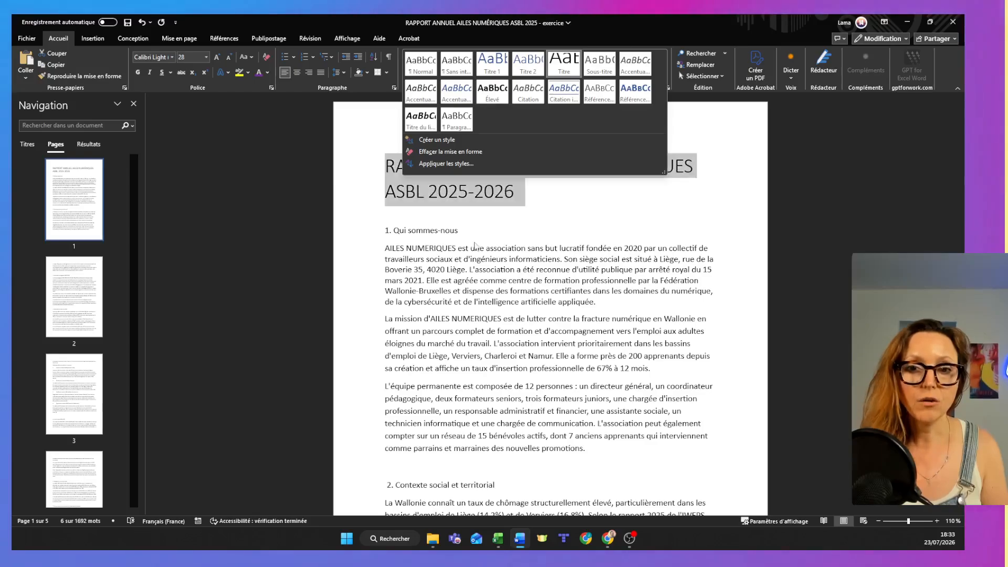
pyautogui.press('Escape')
# Apply the Titre 1 style to the headings "1. Qui sommes-nous" and "2. Contexte social et territorial".
pyautogui.click(361, 234)
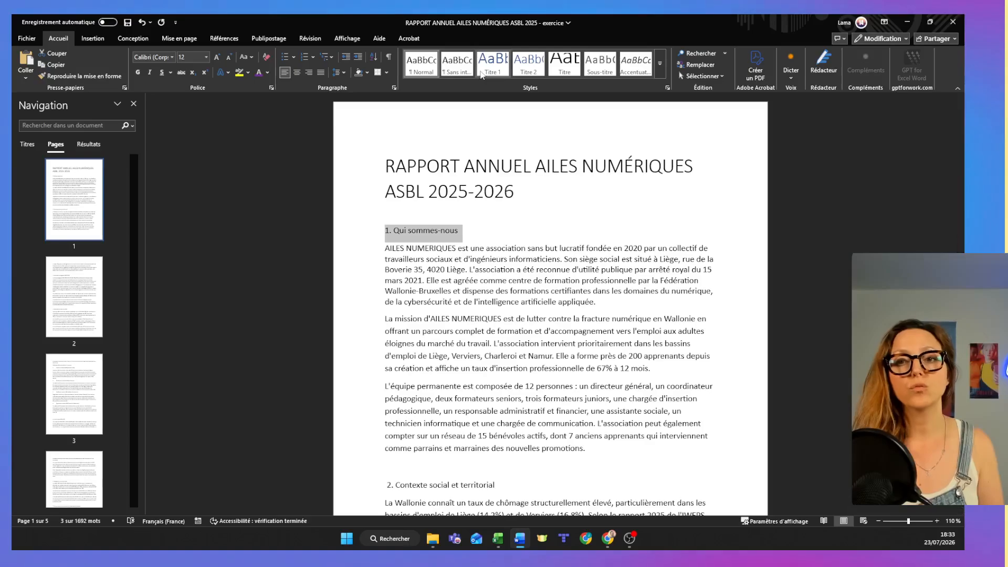
pyautogui.click(493, 66)
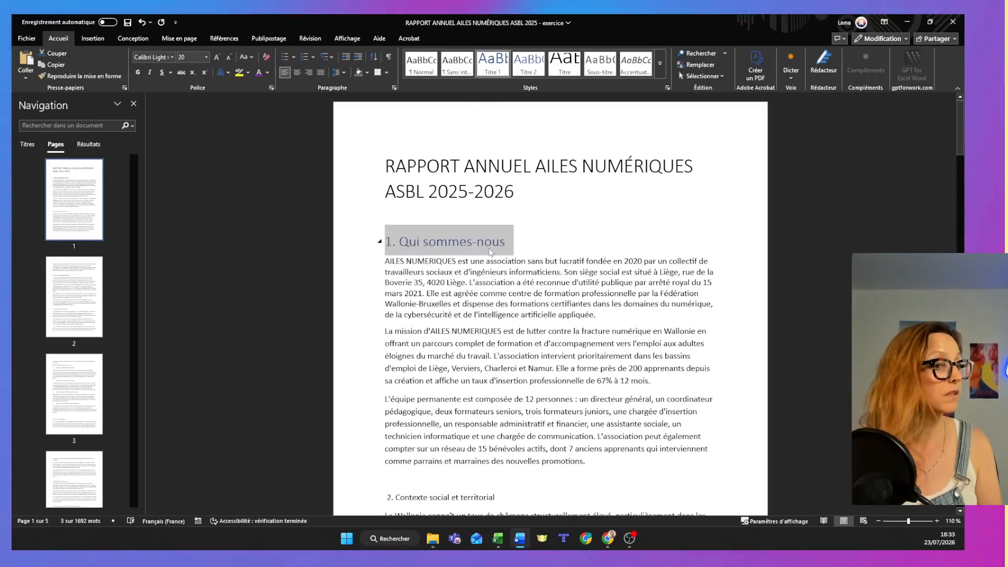
pyautogui.scroll(-2, 355, 481)
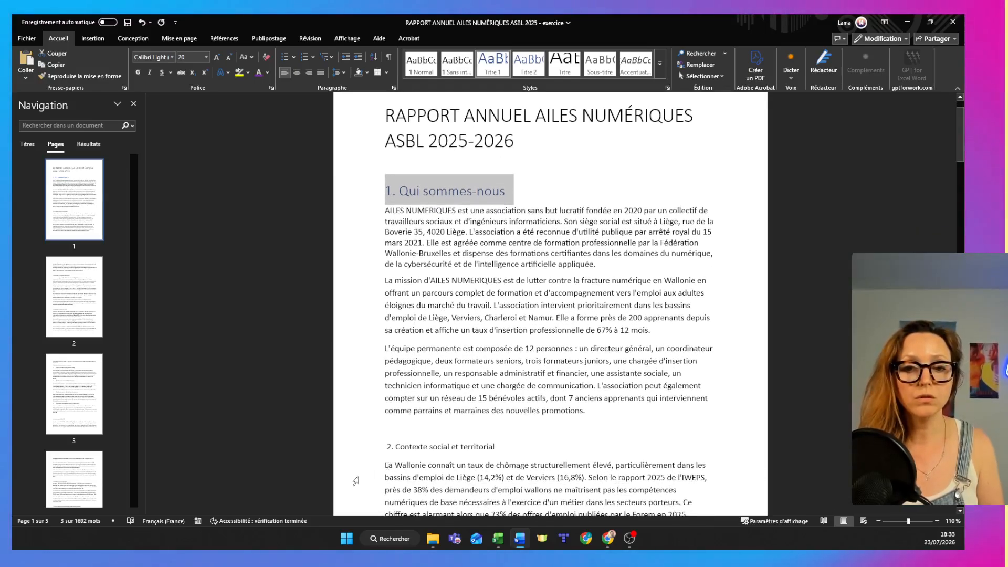
pyautogui.click(363, 449)
pyautogui.click(493, 66)
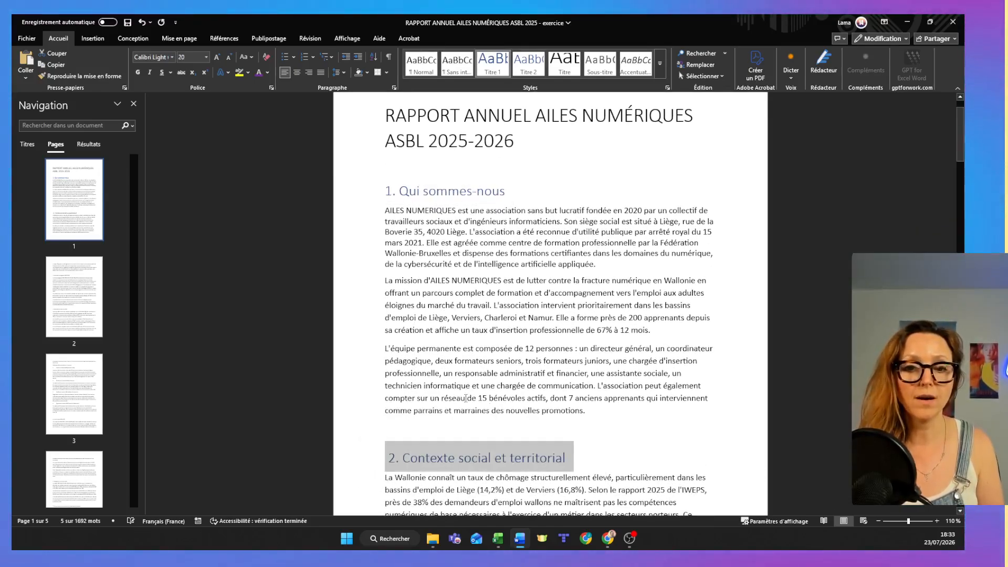
# Apply the Titre 1 style to the headings "3. Objectifs stratégiques 2025-2026" and "4. Résultats de l'exercice 2025".
pyautogui.scroll(-3, 466, 404)
pyautogui.scroll(-7, 466, 405)
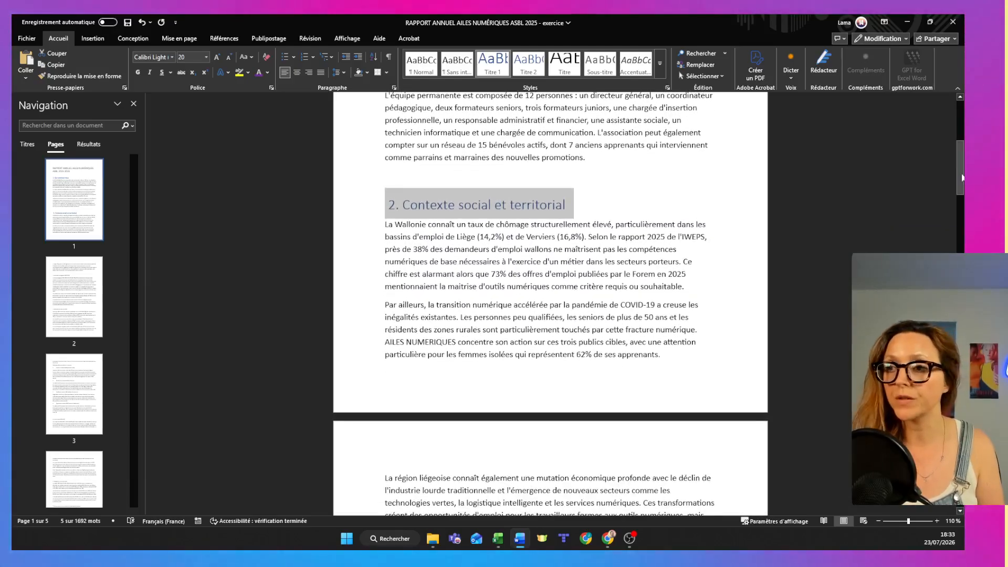
pyautogui.scroll(-4, 466, 405)
pyautogui.click(342, 218)
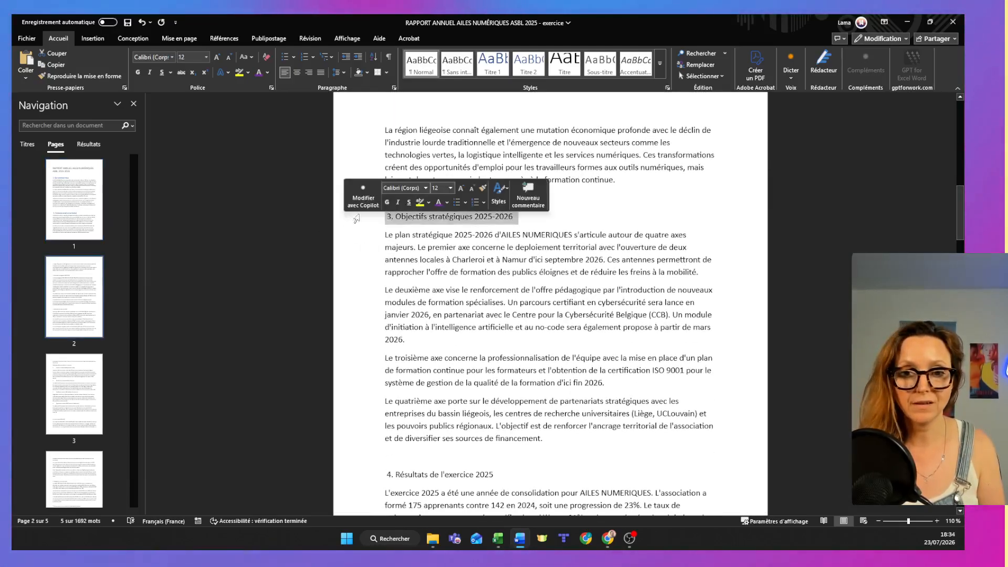
pyautogui.click(503, 70)
pyautogui.click(351, 488)
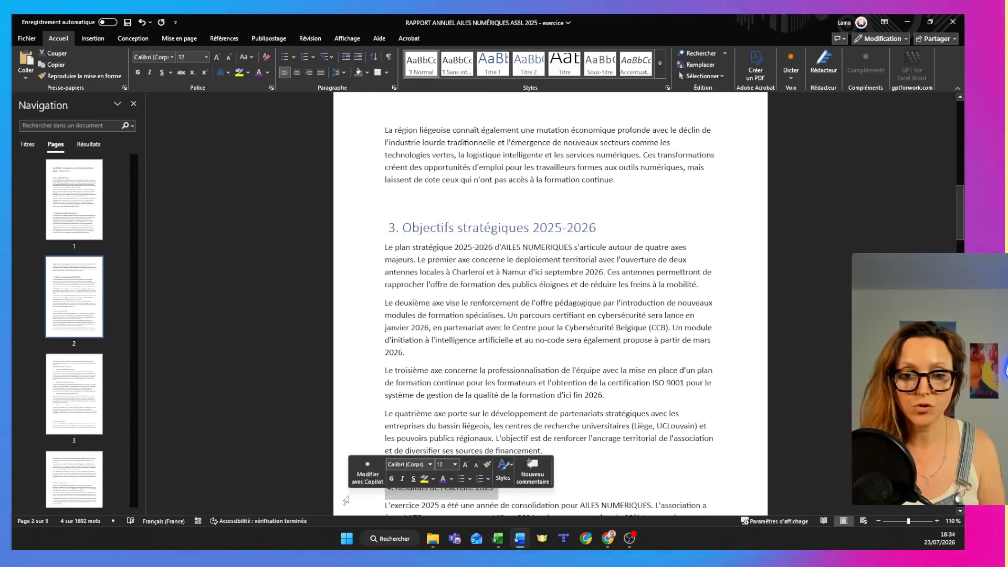
pyautogui.click(503, 70)
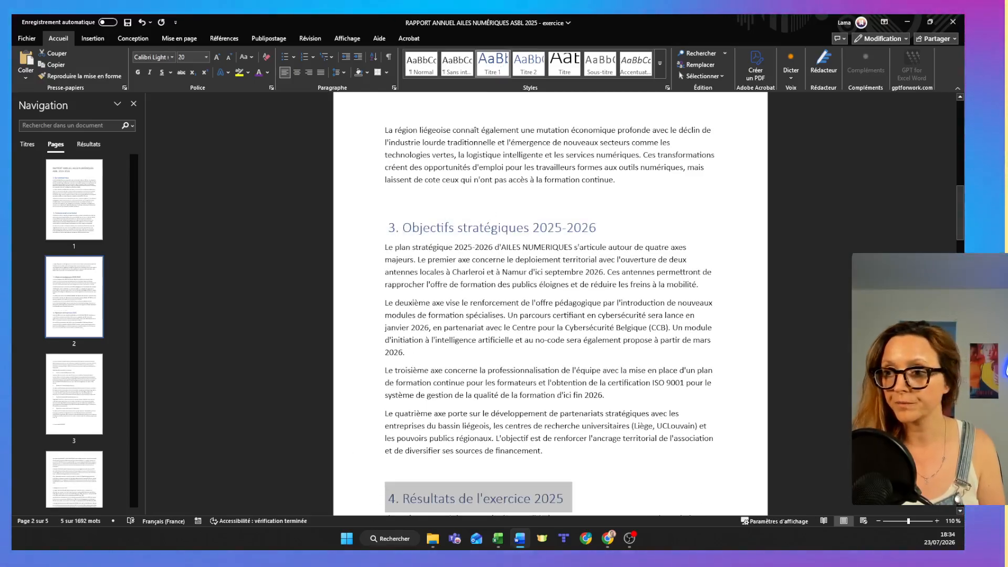
# Apply the Titre 2 style to the subheading "Détail des actions menées par trimestre" in chapter 4.
pyautogui.moveTo(961, 231); pyautogui.dragTo(961, 294)
pyautogui.click(353, 341)
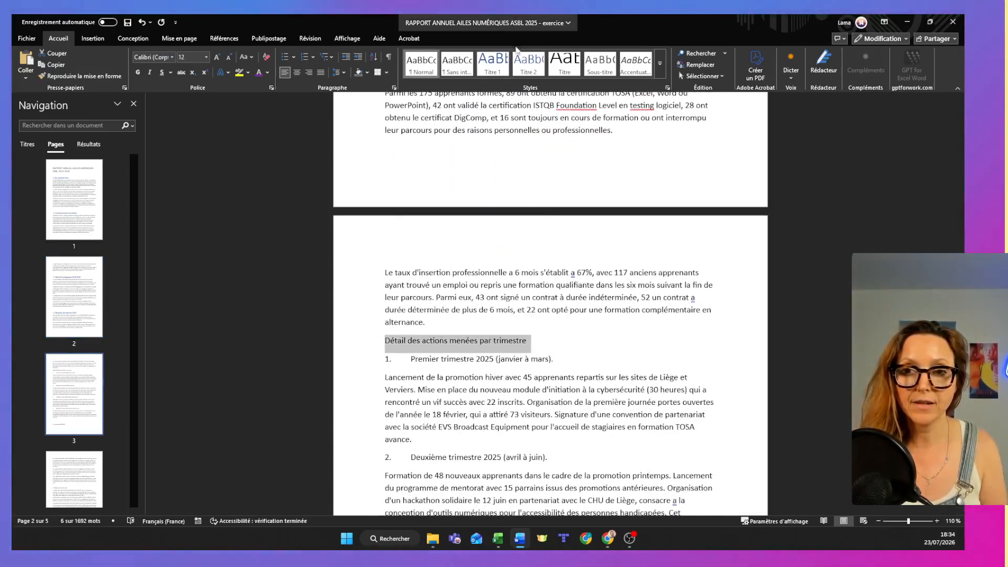
pyautogui.click(528, 74)
# Apply the Titre 3 style to the "Premier trimestre 2025" and "Deuxième trimestre 2025" subheadings.
pyautogui.click(346, 360)
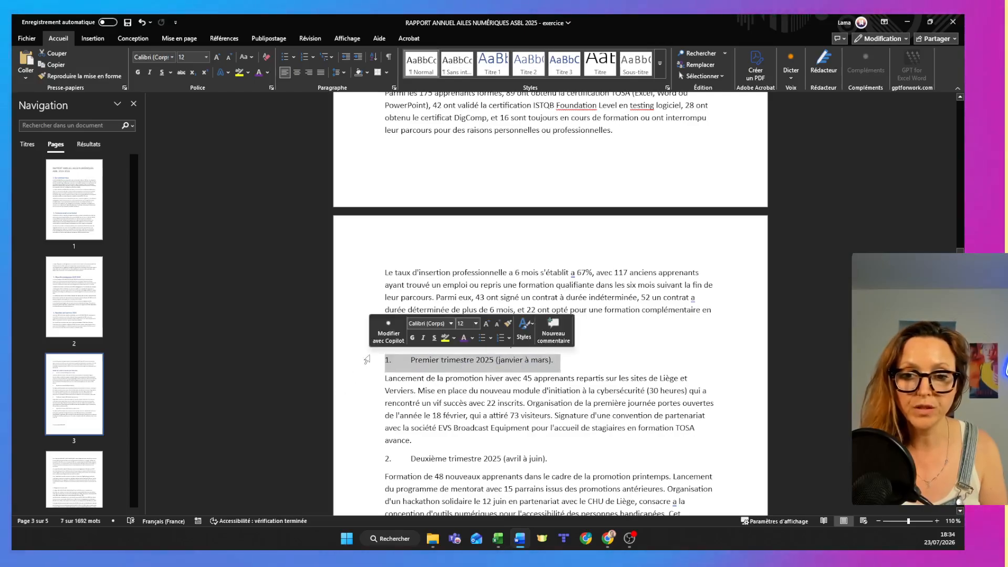
pyautogui.click(564, 66)
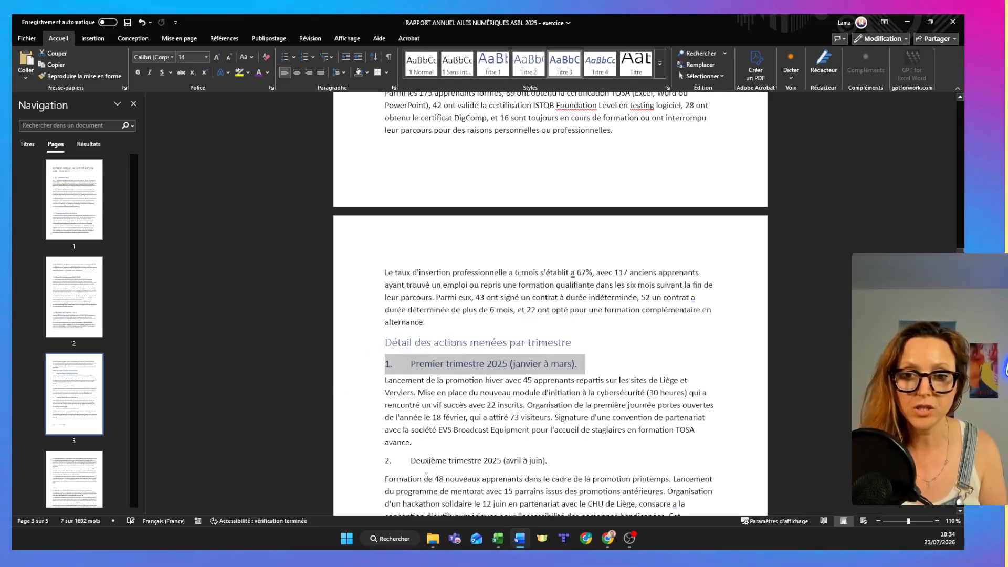
pyautogui.click(362, 461)
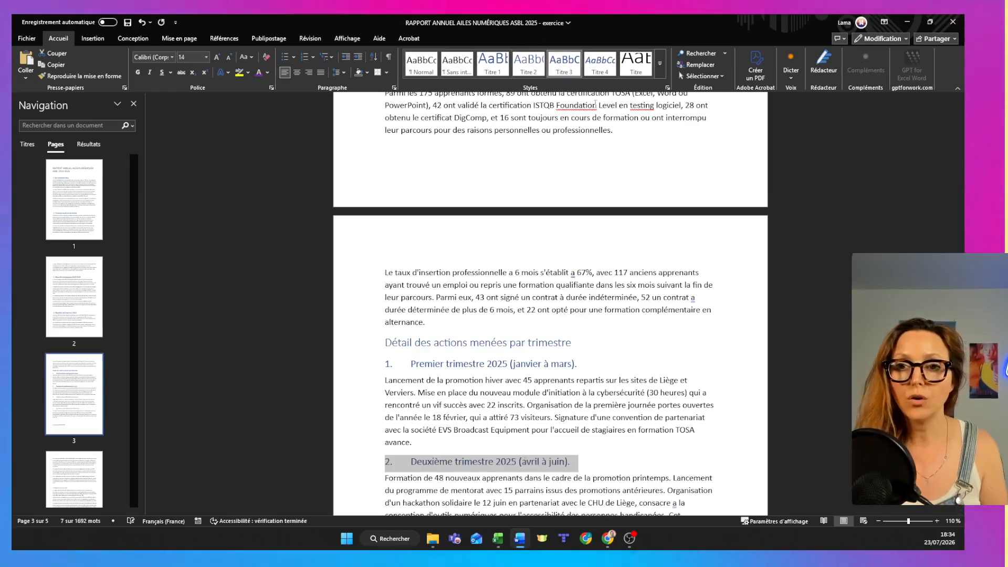
# Apply the Titre 3 style to the "Troisième trimestre 2025" and "Quatrième trimestre 2025" subheadings.
pyautogui.scroll(-8, 550, 304)
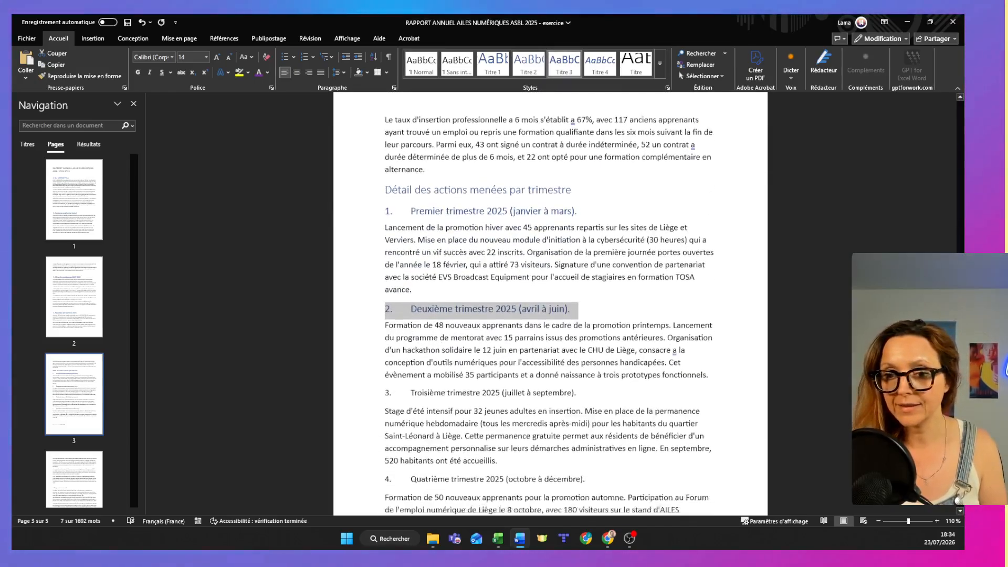
pyautogui.click(362, 230)
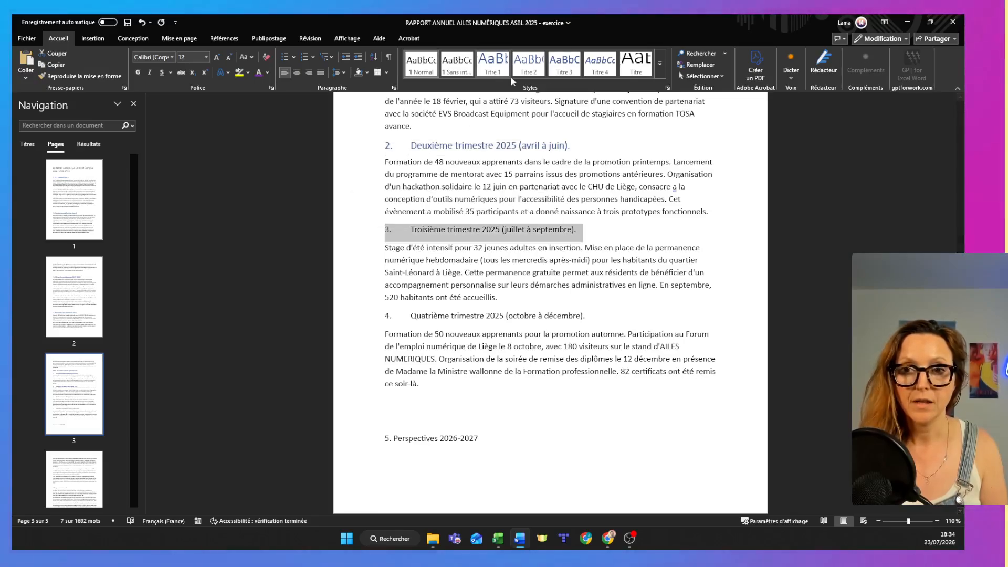
pyautogui.click(565, 65)
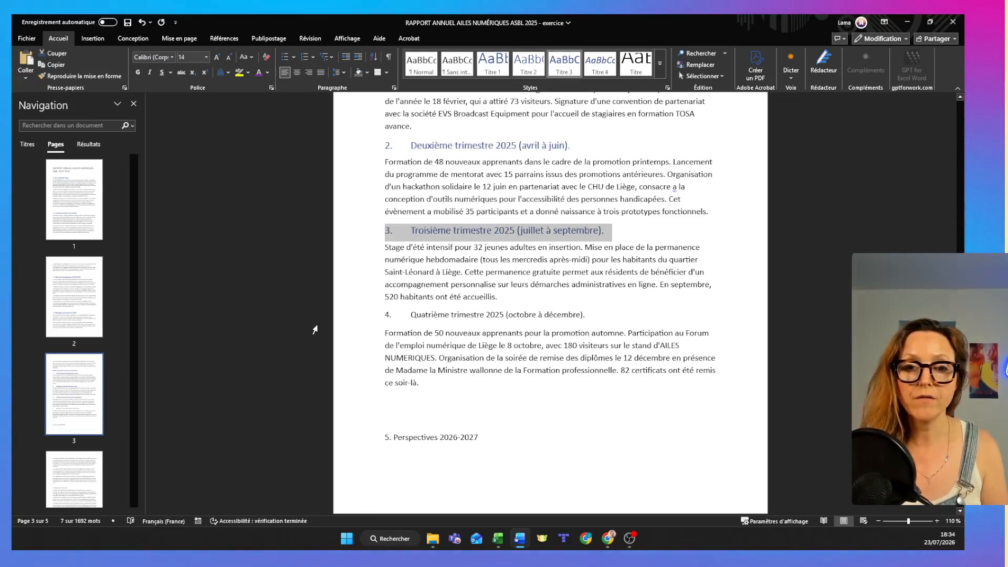
pyautogui.click(339, 318)
pyautogui.click(566, 69)
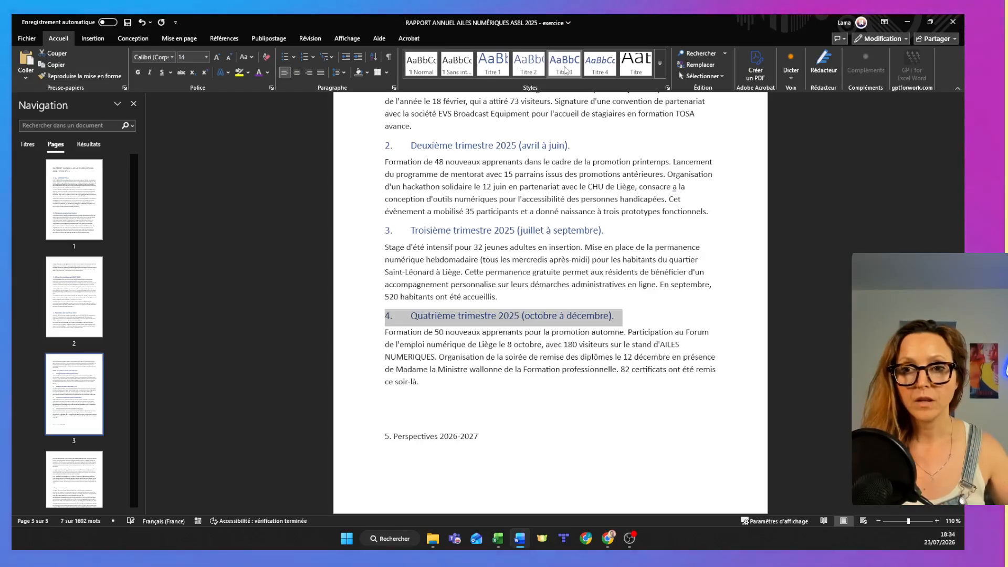
# Apply the Titre 1 style to the heading "5. Perspectives 2026-2027".
pyautogui.click(430, 436)
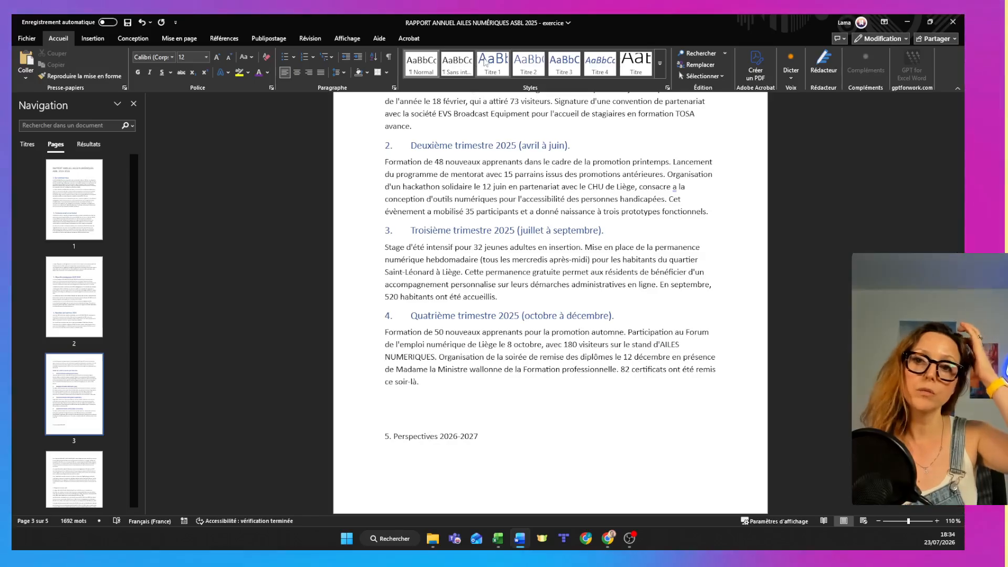
pyautogui.click(493, 64)
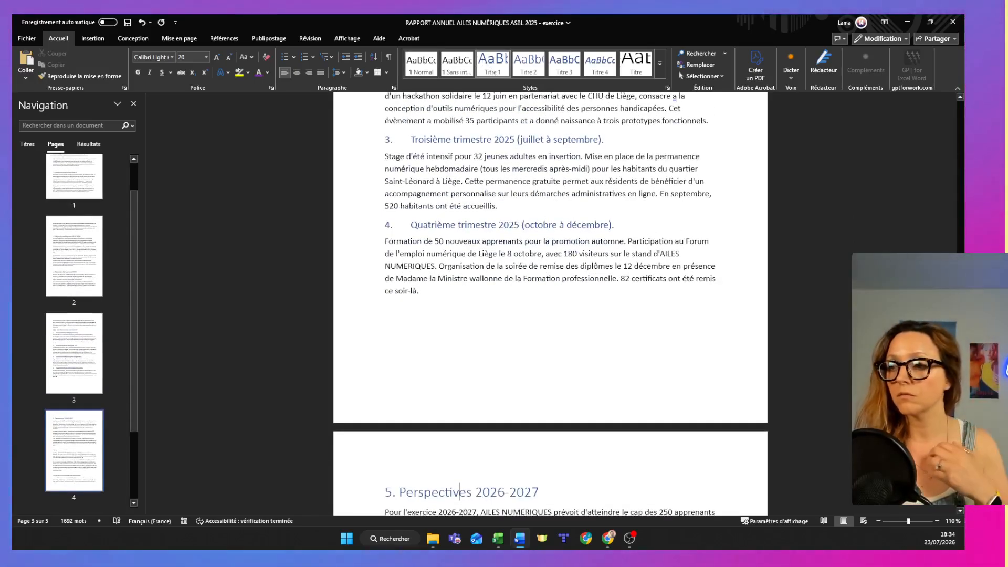
pyautogui.scroll(-8, 485, 440)
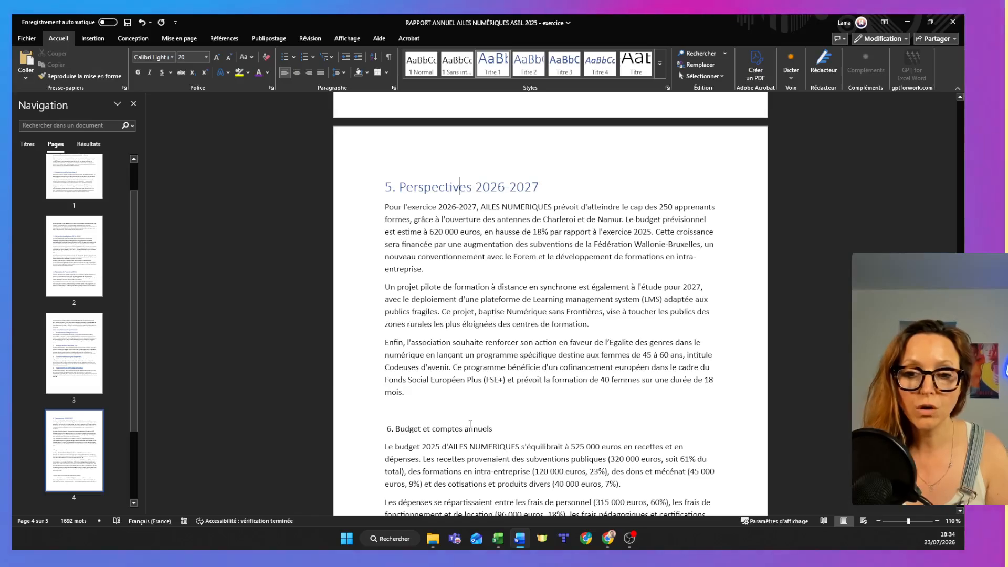
# Apply the Titre 1 style to the headings "6. Budget et comptes annuels", "7. Gouvernance et composition du conseil d'administration" and "8. Remerciements et perspectives".
pyautogui.click(448, 430)
pyautogui.click(492, 64)
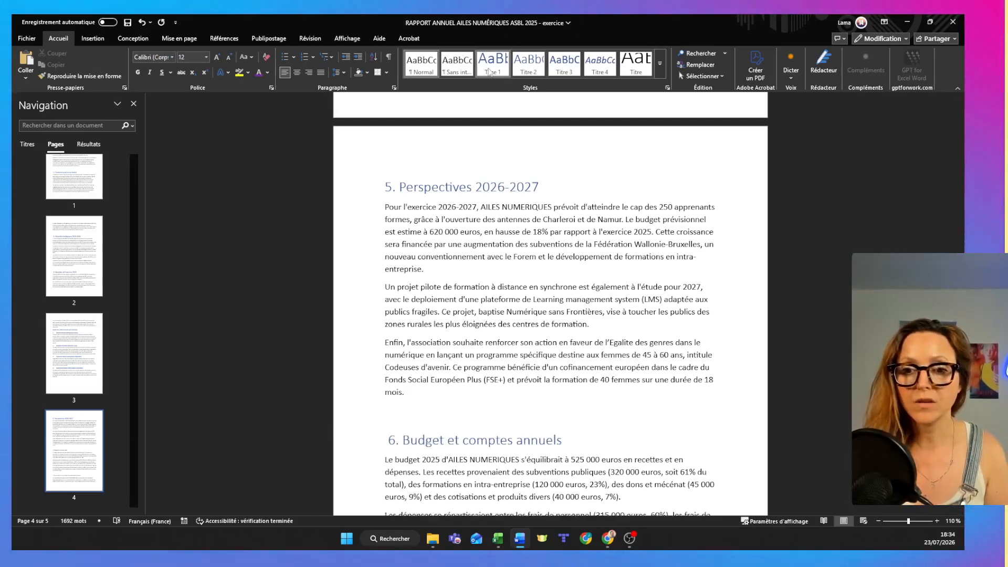
pyautogui.scroll(-8, 478, 269)
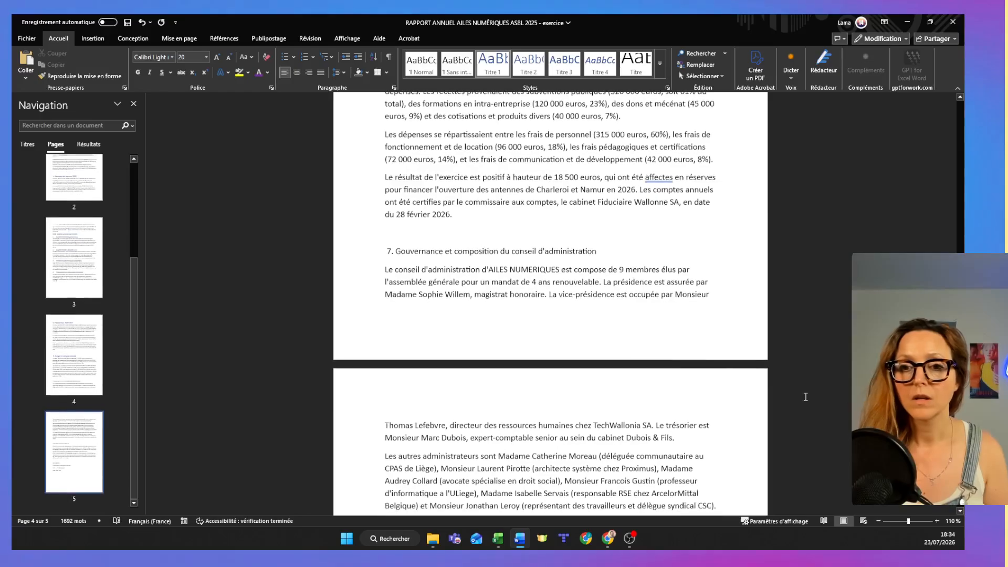
pyautogui.click(468, 253)
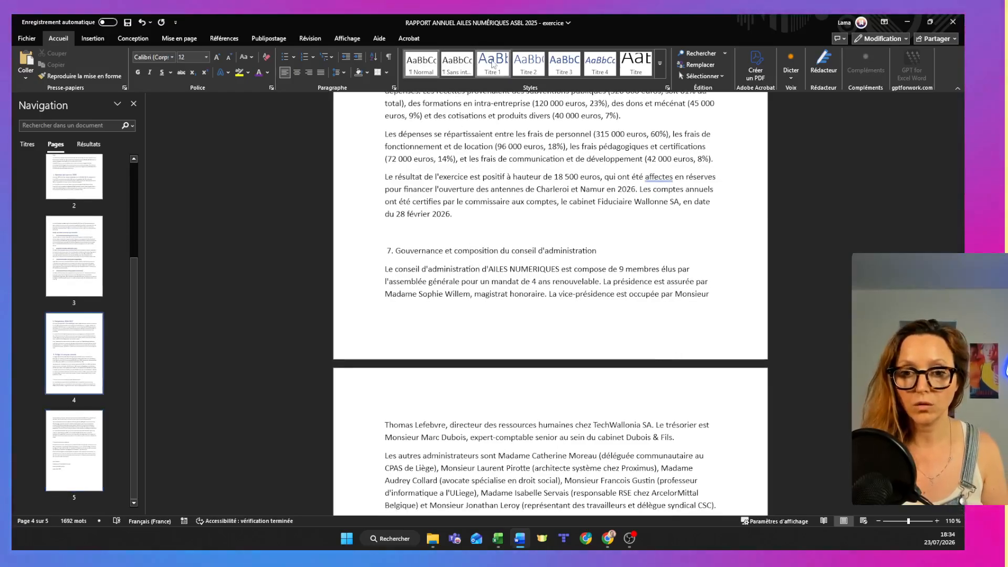
pyautogui.click(492, 64)
pyautogui.scroll(-9, 447, 260)
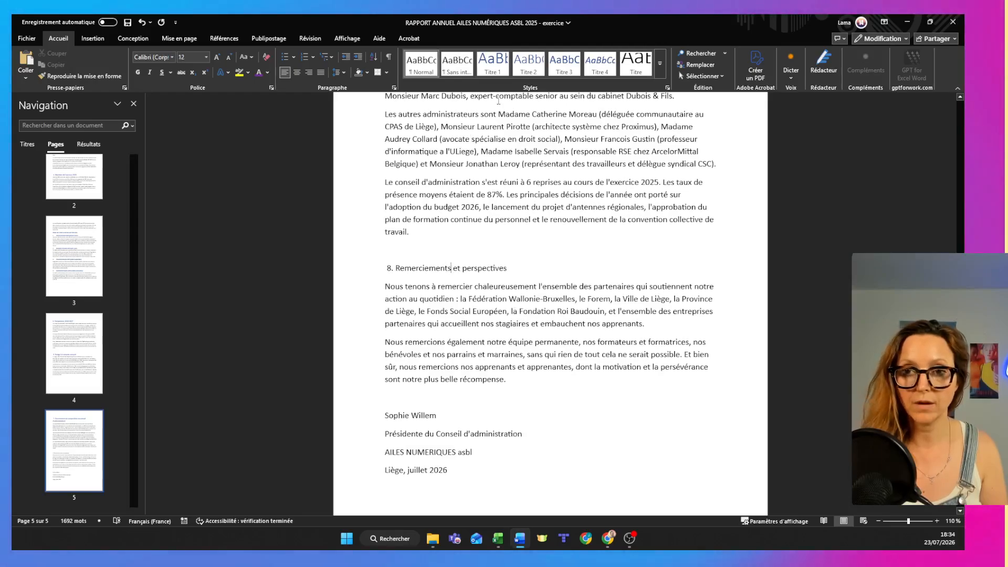
pyautogui.click(492, 64)
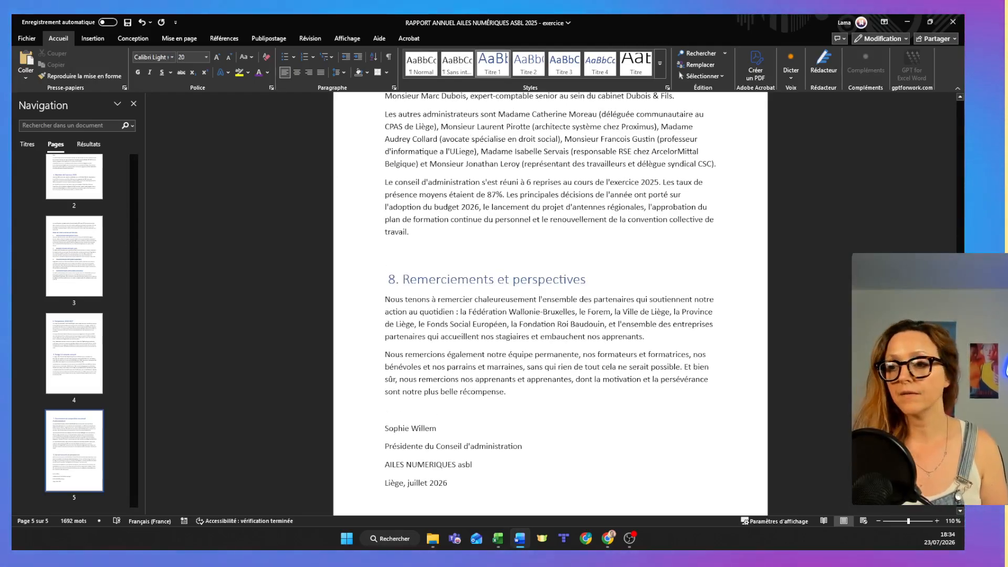
# Set the "1. Qui sommes-nous" heading to Roboto Condensed at size 24.
pyautogui.scroll(20, 931, 184)
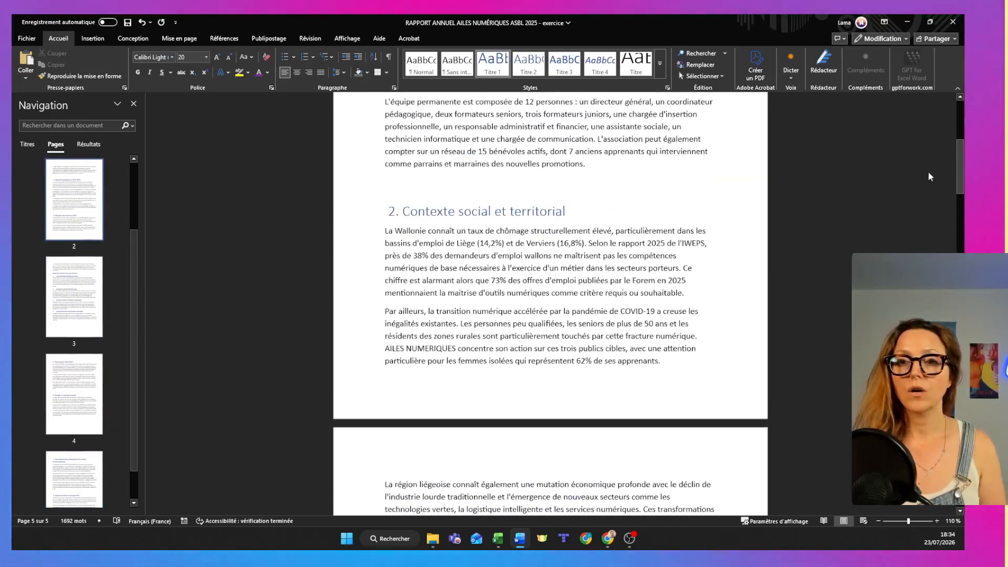
pyautogui.scroll(6, 927, 152)
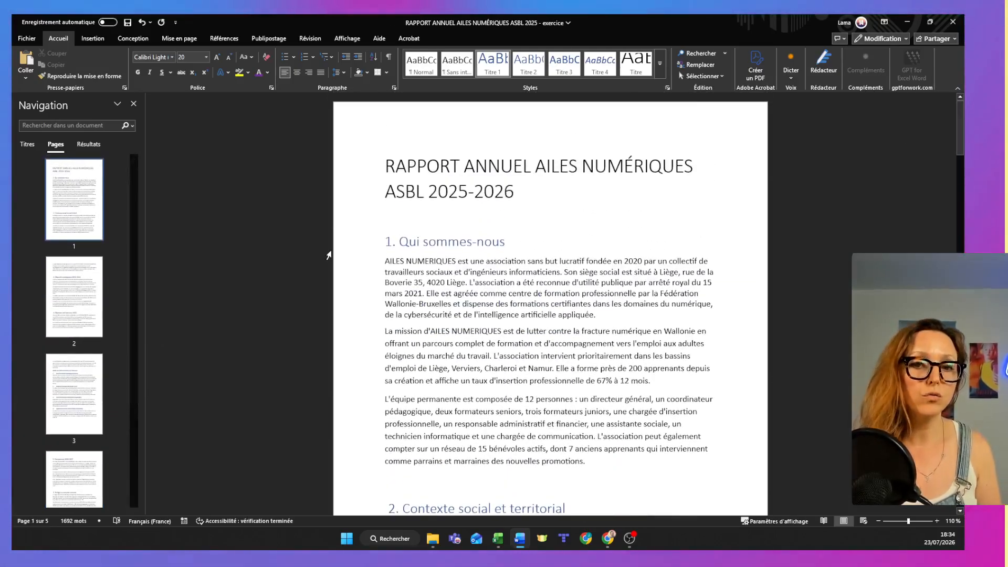
pyautogui.click(358, 245)
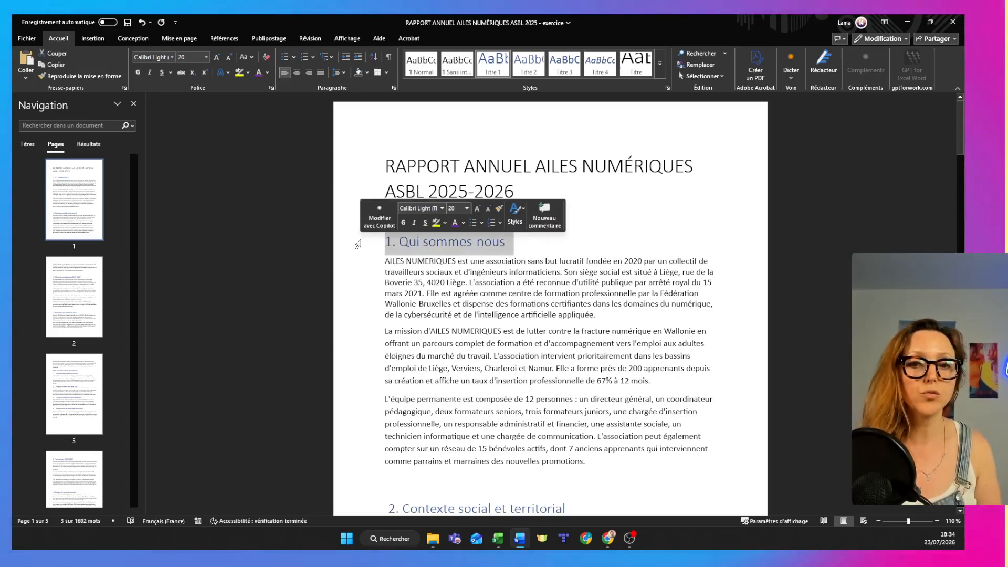
pyautogui.click(172, 57)
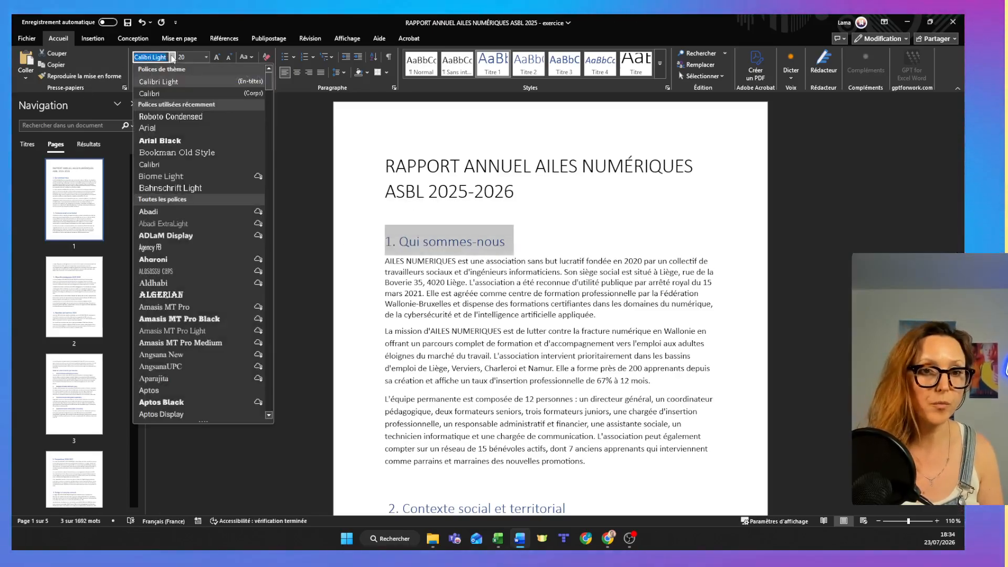
pyautogui.click(171, 117)
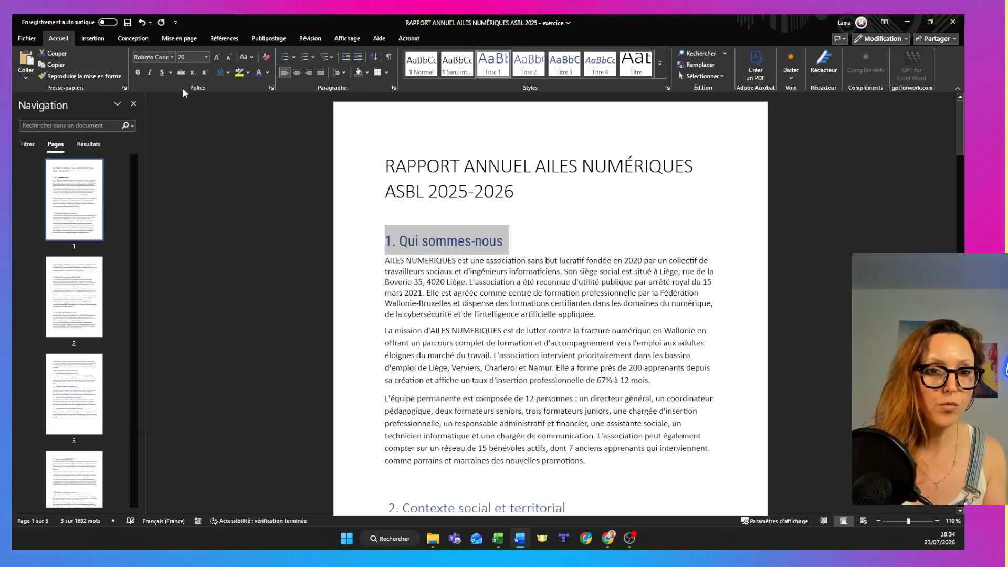
pyautogui.click(206, 57)
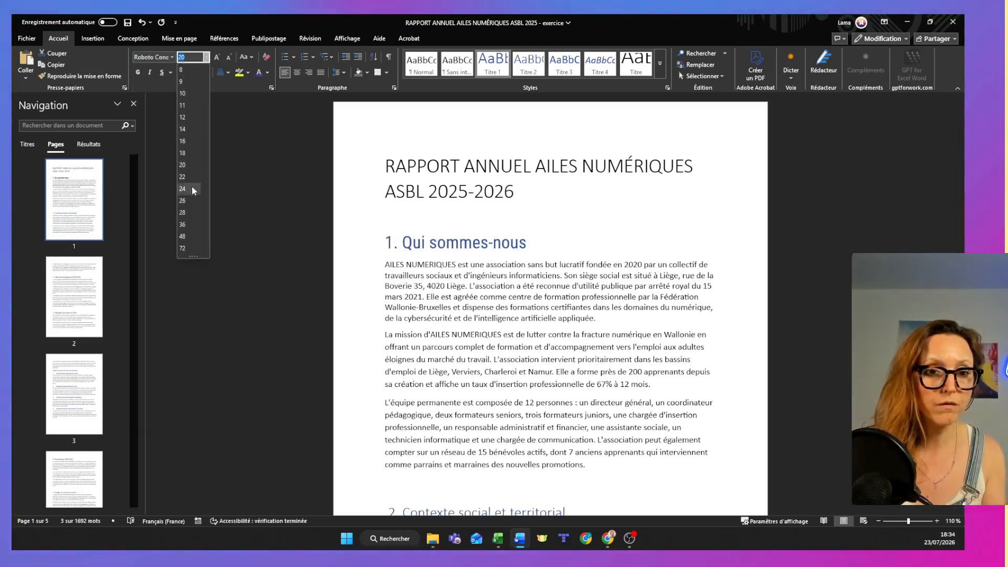
pyautogui.click(191, 187)
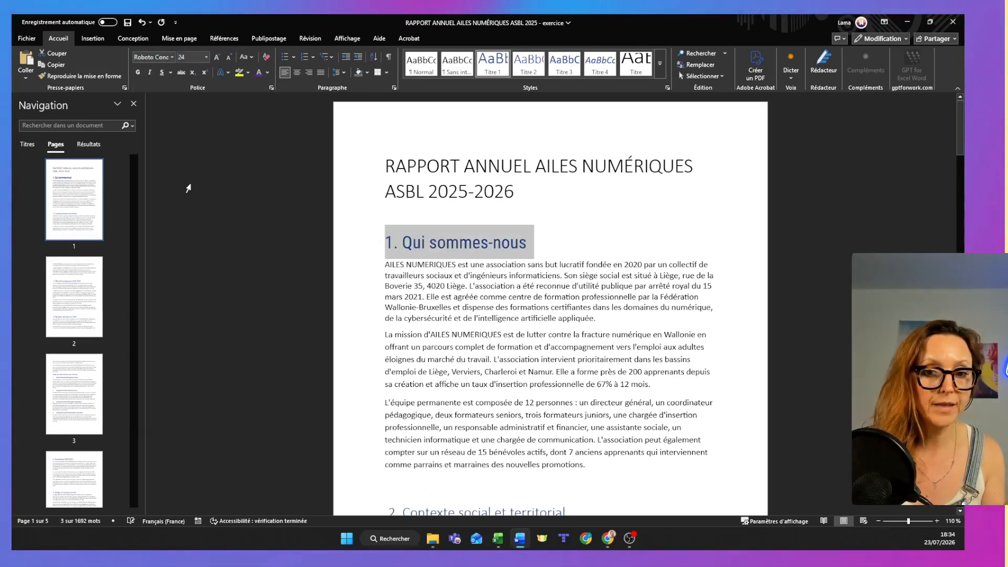
# Colour the "1. Qui sommes-nous" heading dark blue and update the Titre 1 style to match the selection.
pyautogui.click(268, 73)
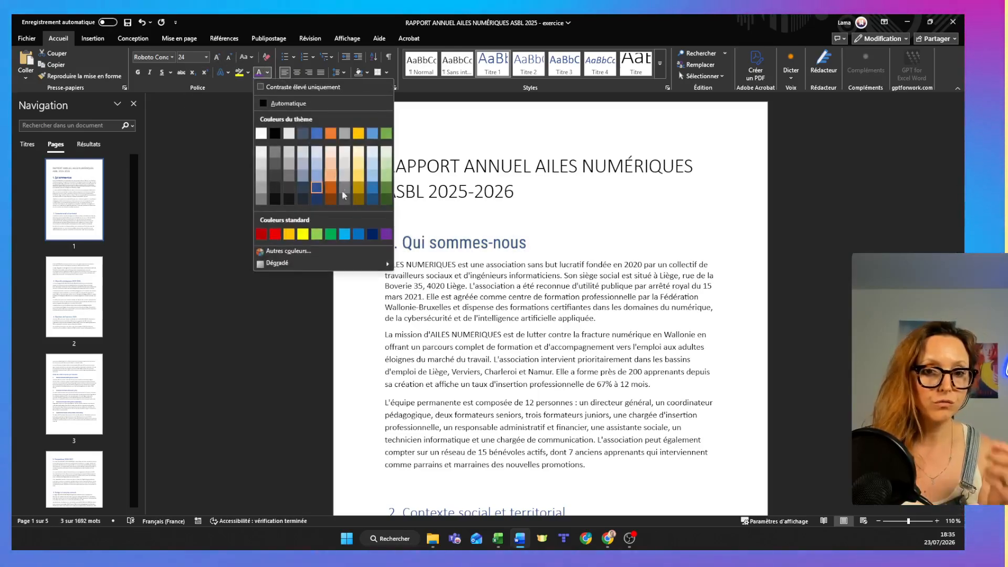
pyautogui.click(315, 197)
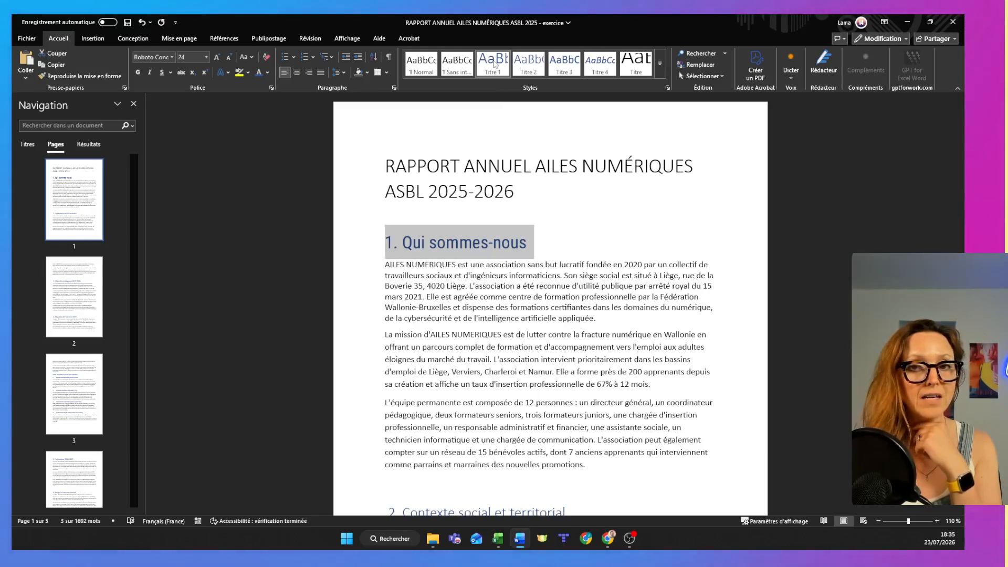
pyautogui.rightClick(494, 64)
pyautogui.click(513, 67)
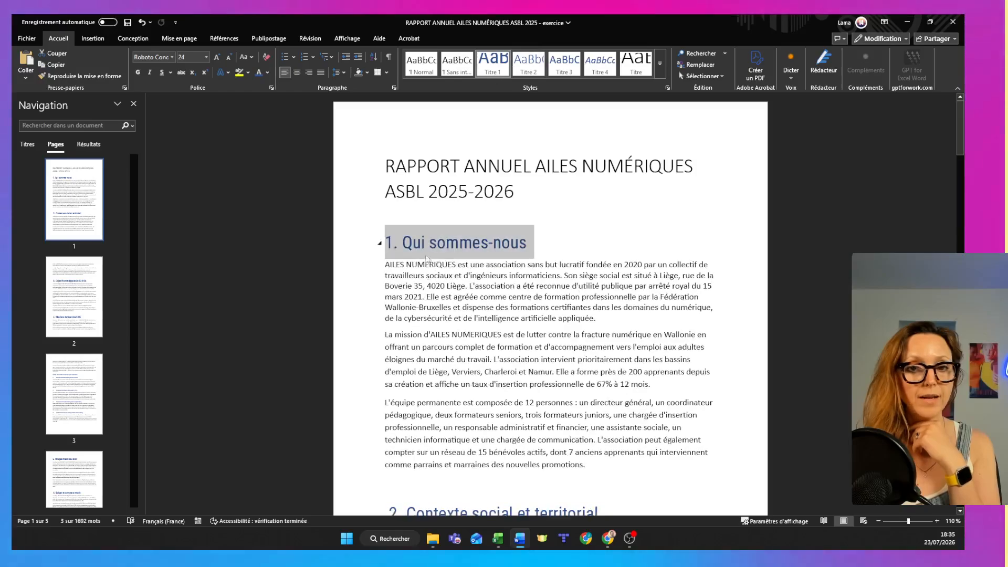
# Change the "1. Qui sommes-nous" heading colour to the standard purple and update the Titre 1 style to match.
pyautogui.scroll(-1, 422, 290)
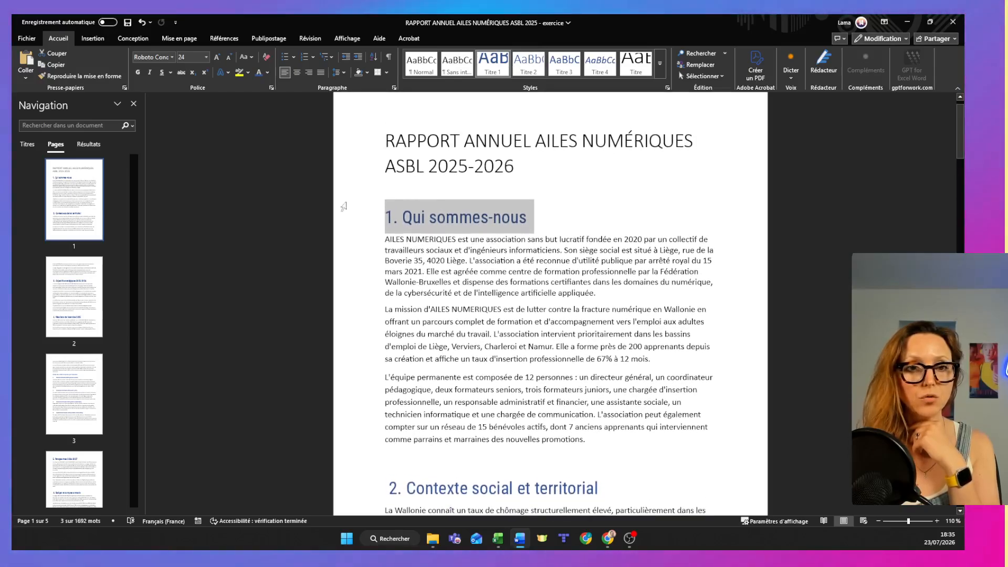
pyautogui.click(267, 75)
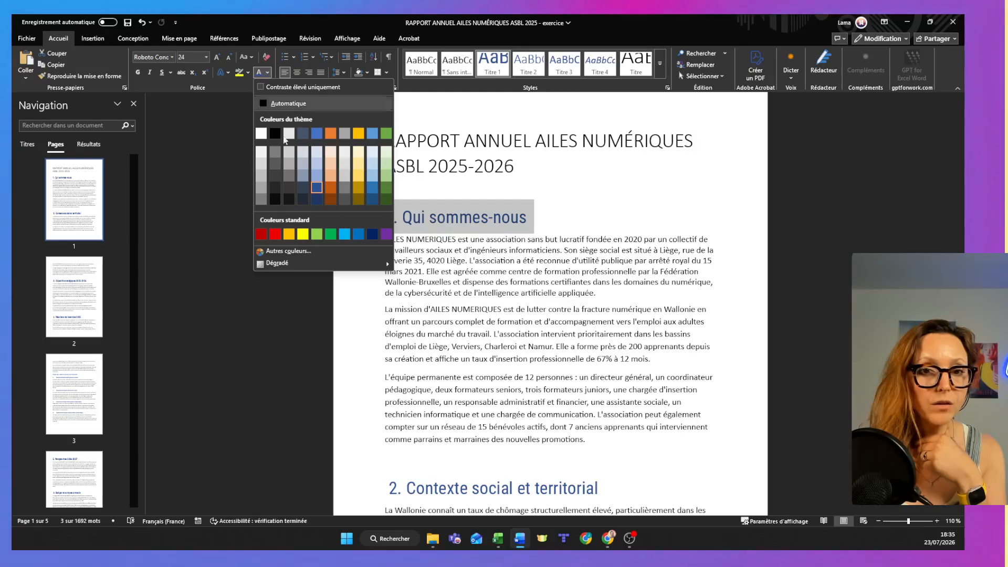
pyautogui.click(387, 233)
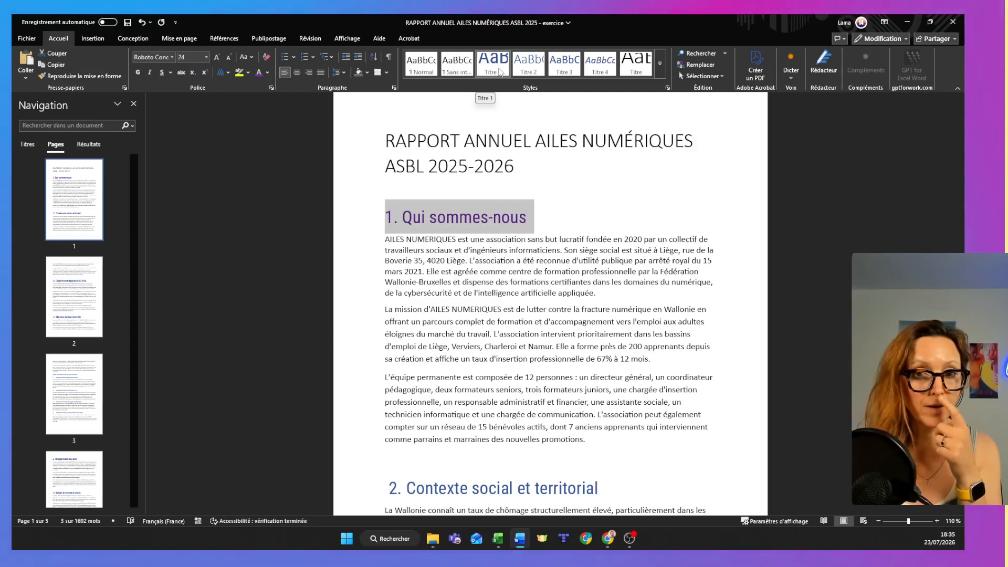
pyautogui.rightClick(499, 69)
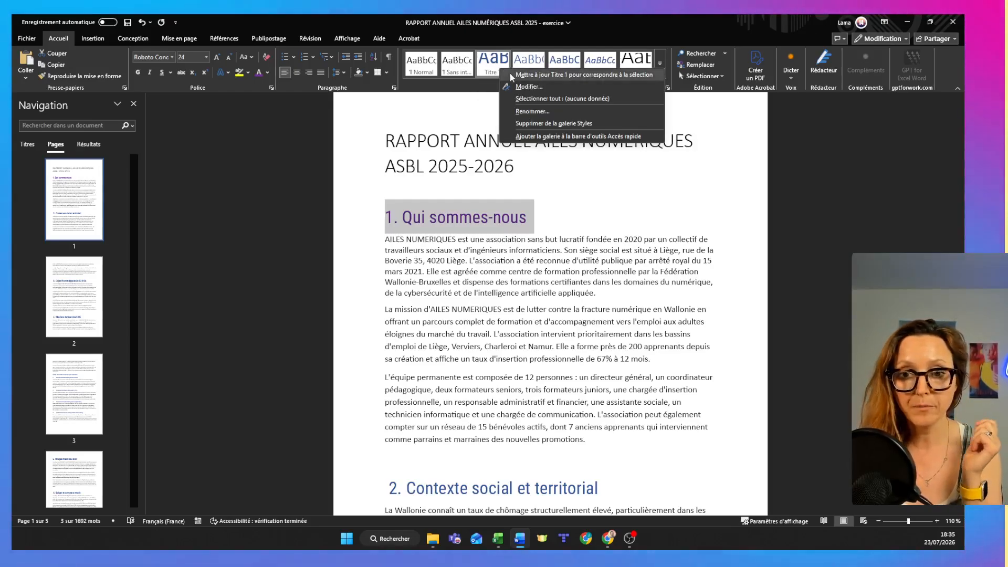
pyautogui.click(510, 75)
pyautogui.click(477, 276)
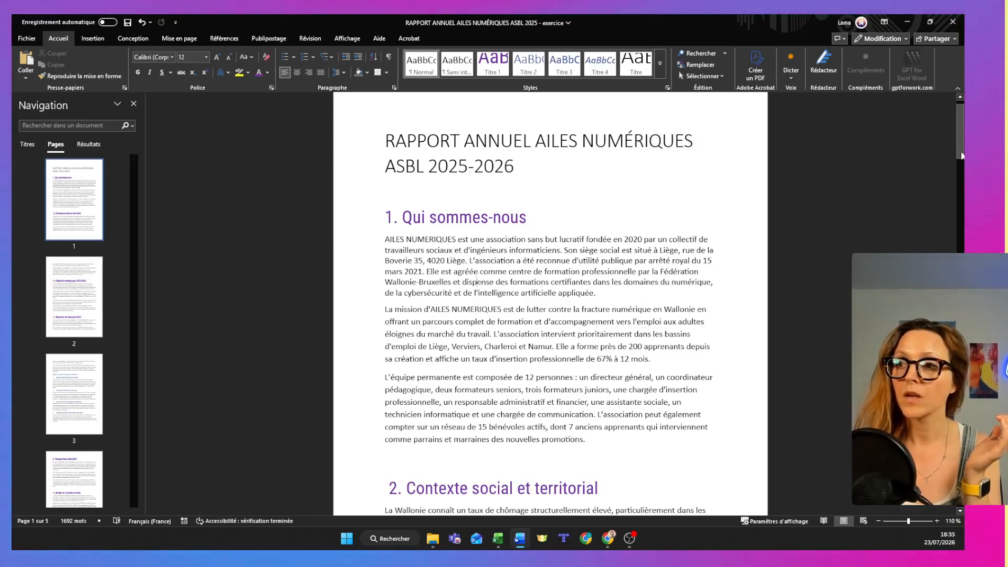
# Format the subheading "Détail des actions menées par trimestre" in the standard light blue and the Roboto Condensed font.
pyautogui.moveTo(959, 157); pyautogui.dragTo(960, 283)
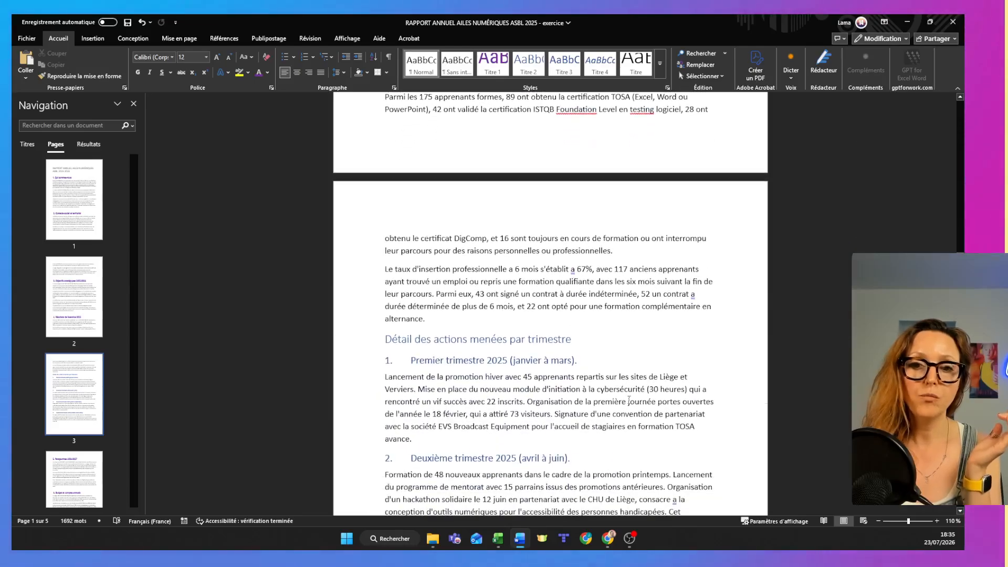
pyautogui.click(334, 344)
pyautogui.click(268, 73)
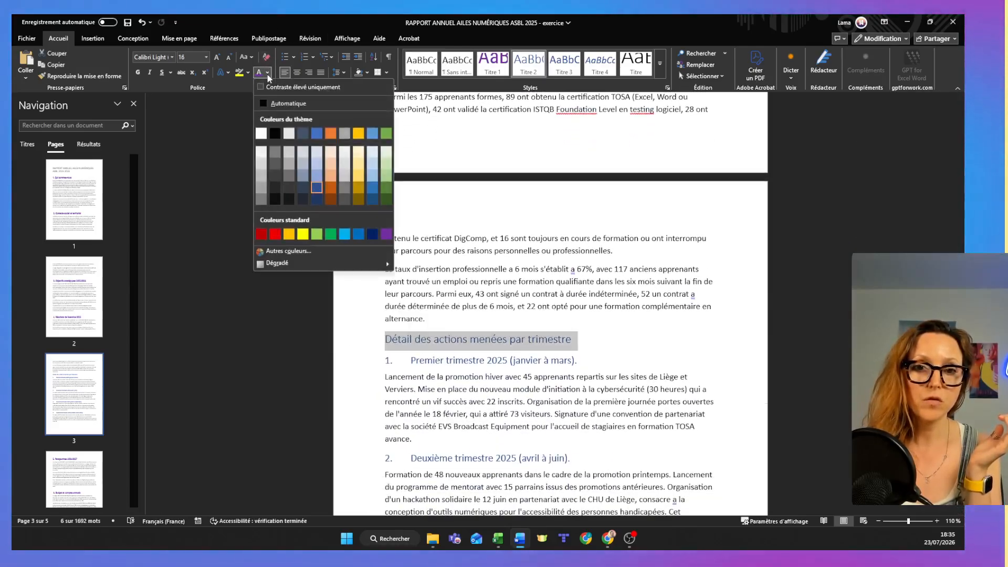
pyautogui.click(344, 238)
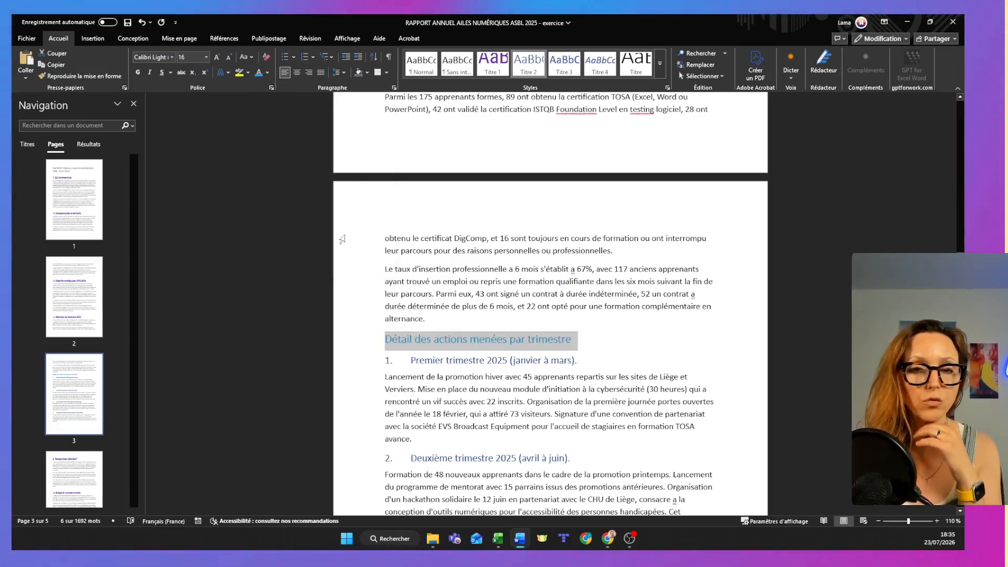
pyautogui.click(171, 57)
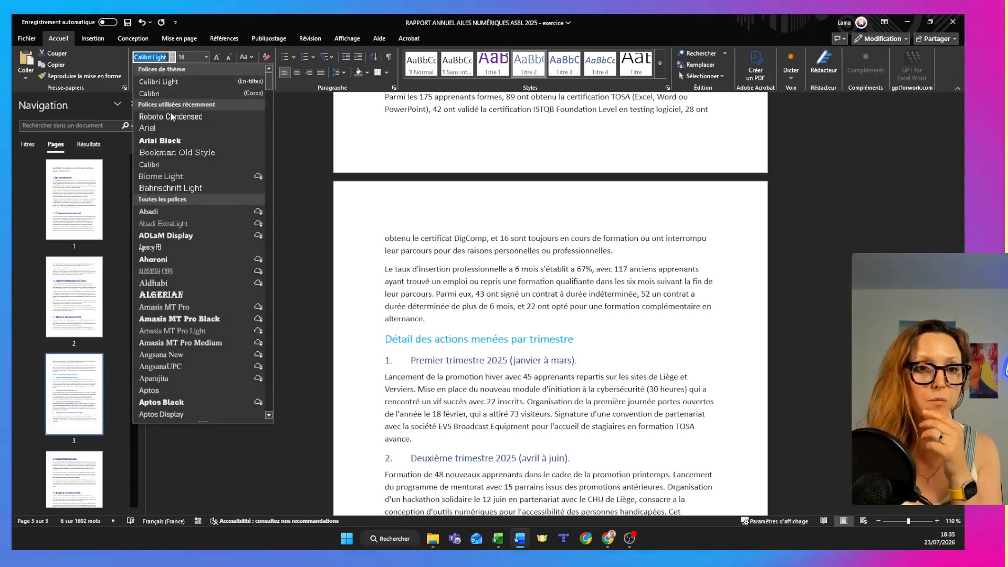
pyautogui.click(169, 117)
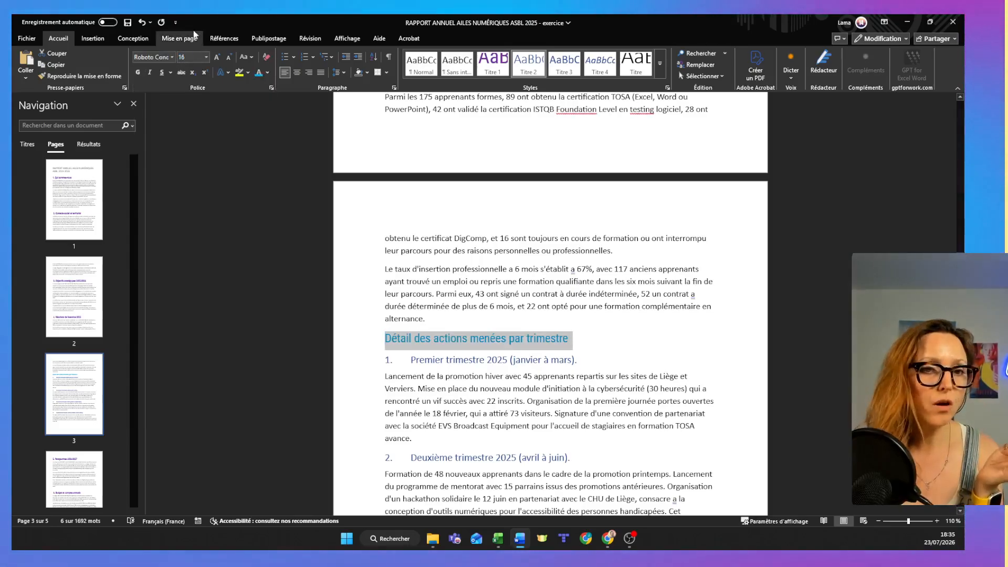
# Try bold on the "Détail des actions menées par trimestre" subheading and its Titre 2 style, and take the bold off the subheading again.
pyautogui.click(137, 72)
pyautogui.rightClick(518, 70)
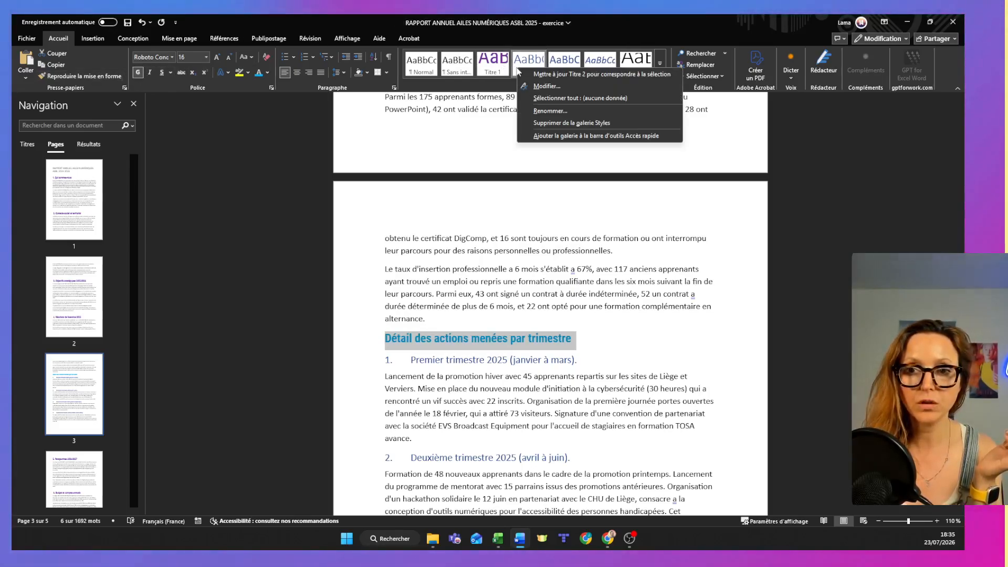
pyautogui.click(530, 75)
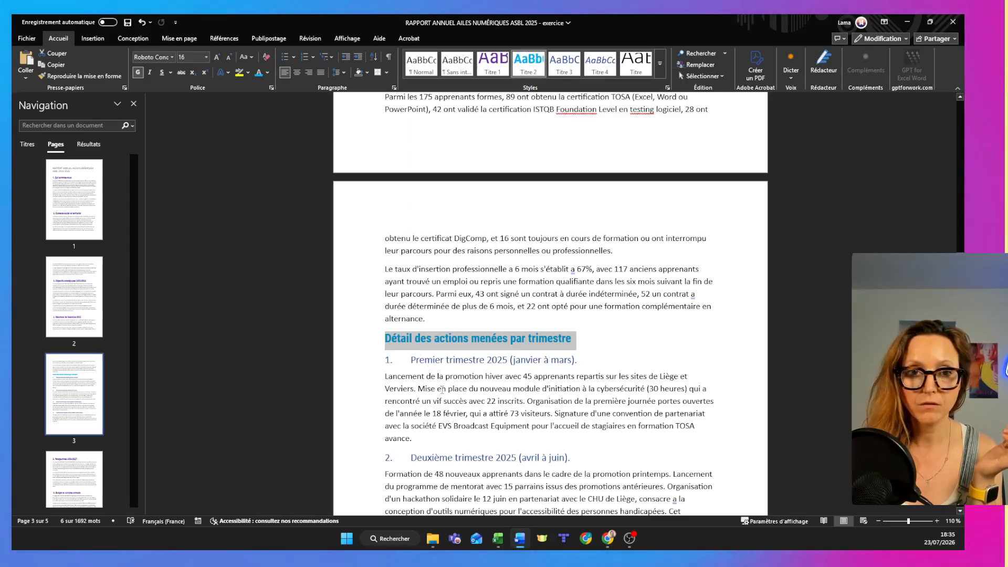
pyautogui.hotkey('ctrl', 'z')
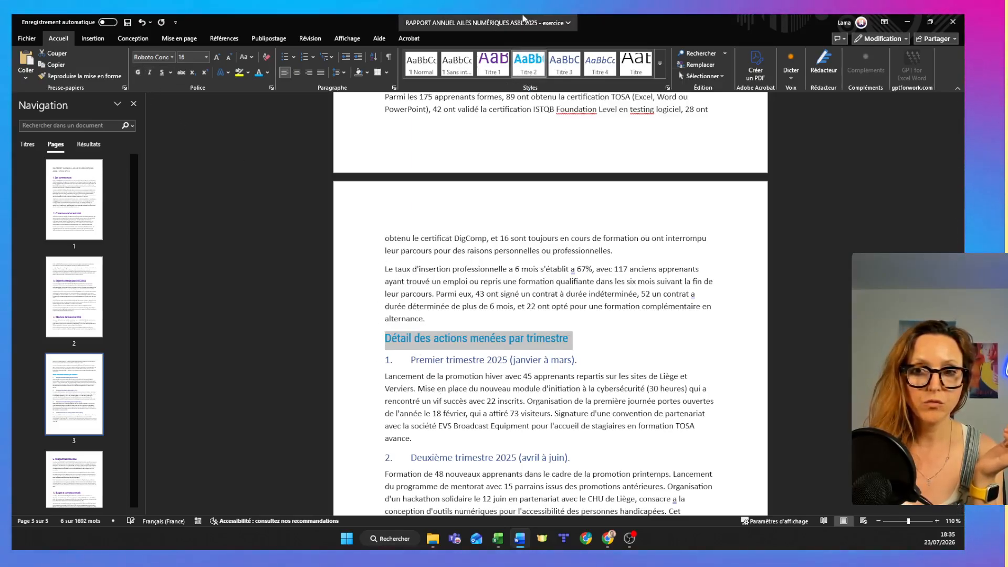
# Update the Titre 2 style to match the non-bold light blue subheading "Détail des actions menées par trimestre".
pyautogui.rightClick(526, 66)
pyautogui.click(543, 72)
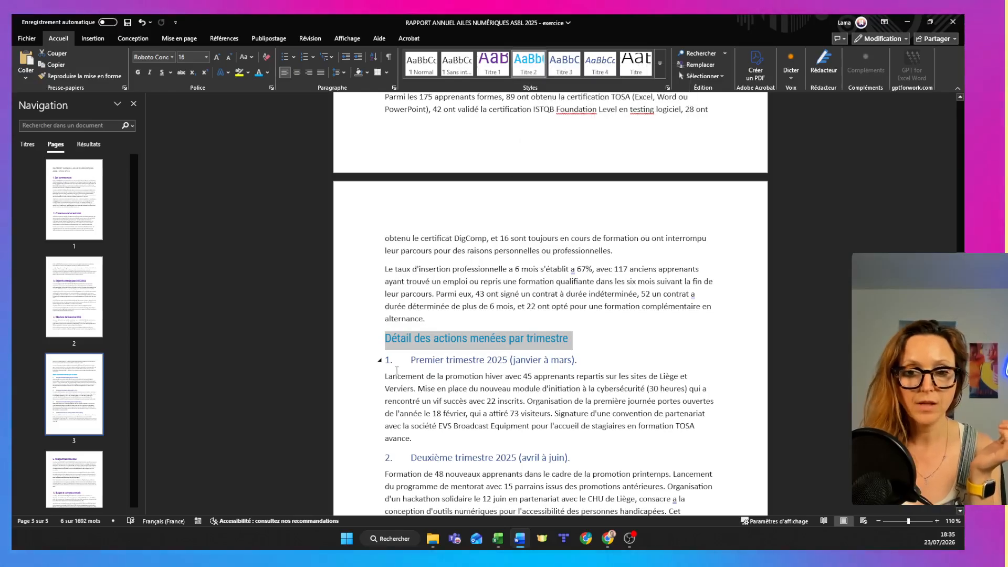
# Format the "Premier trimestre 2025" subheading in green Roboto Condensed and update the Titre 3 style to match the selection.
pyautogui.click(375, 361)
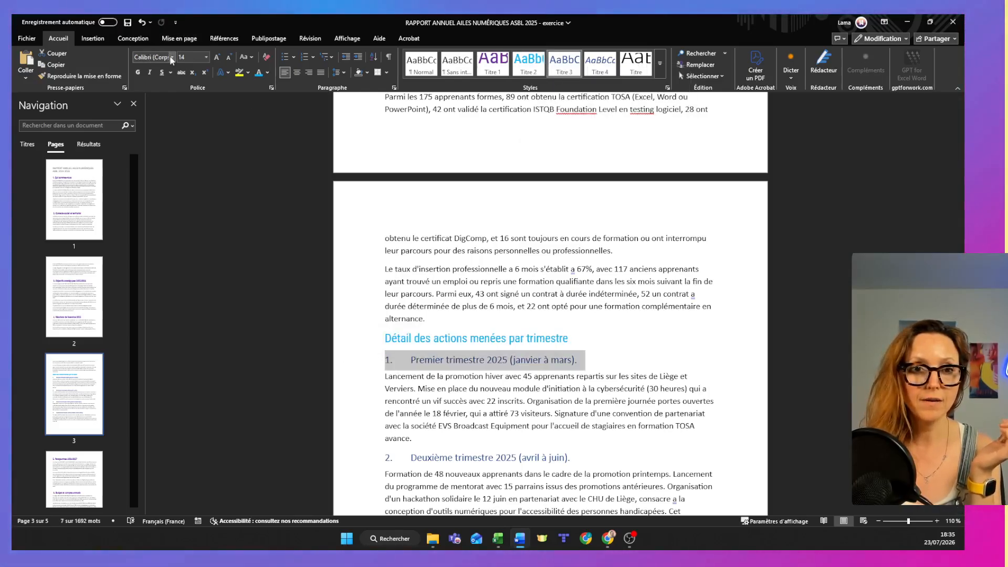
pyautogui.click(172, 58)
pyautogui.click(163, 120)
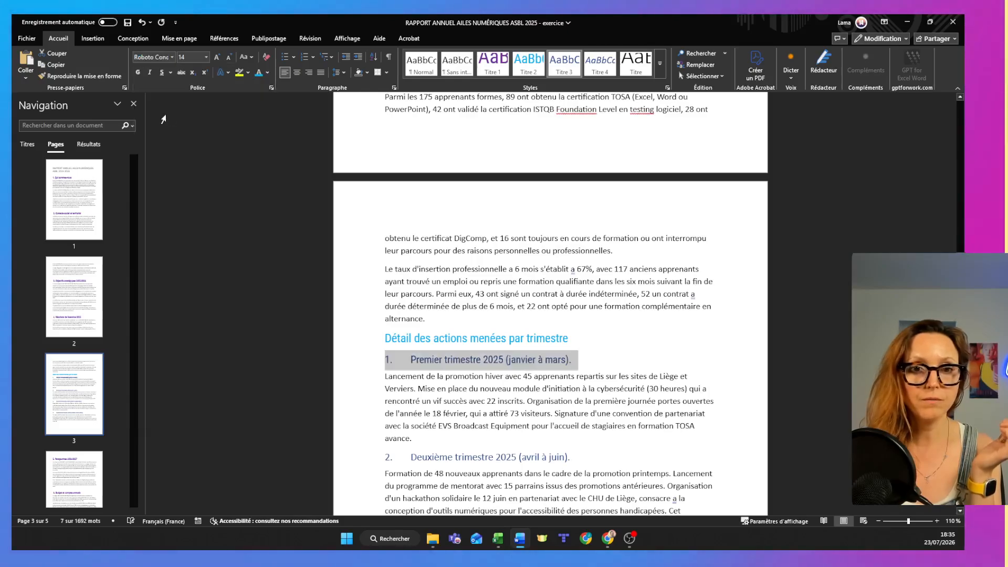
pyautogui.click(267, 73)
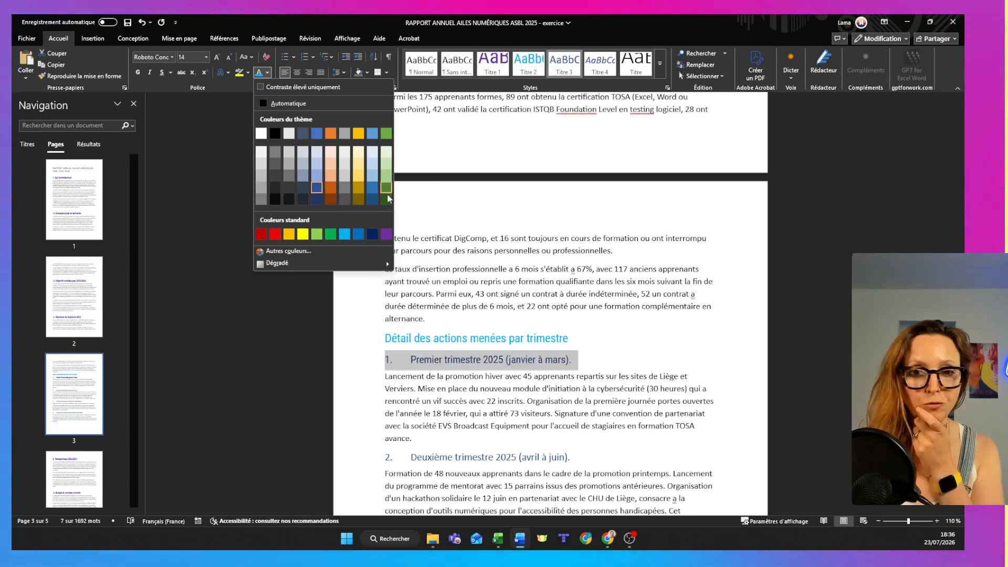
pyautogui.click(330, 234)
pyautogui.rightClick(564, 68)
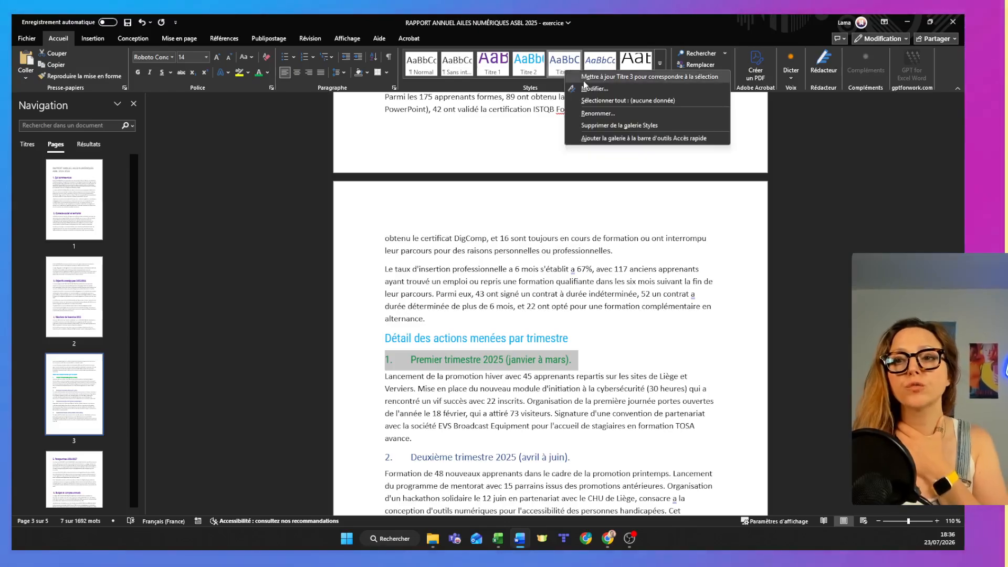
pyautogui.click(583, 80)
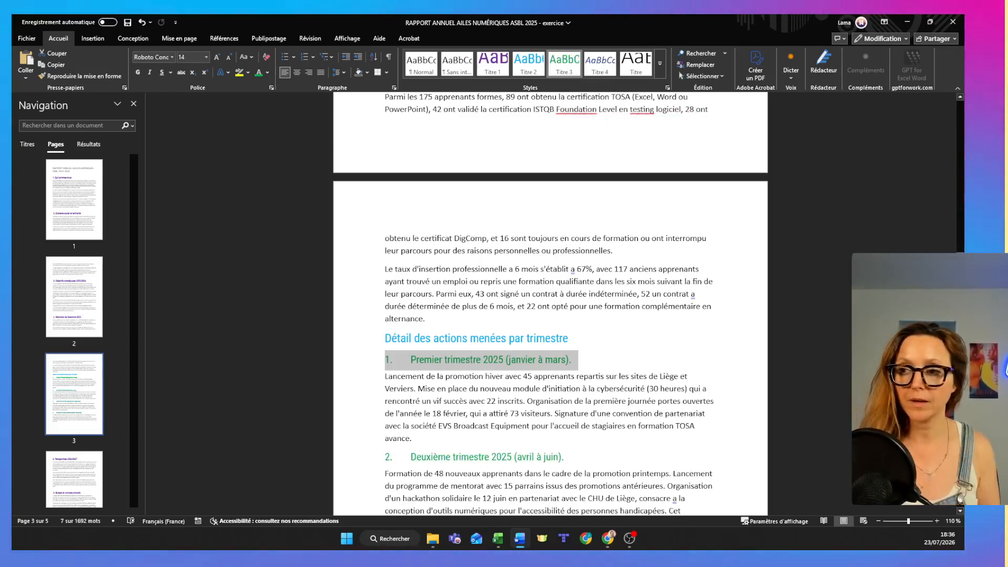
pyautogui.scroll(3, 551, 305)
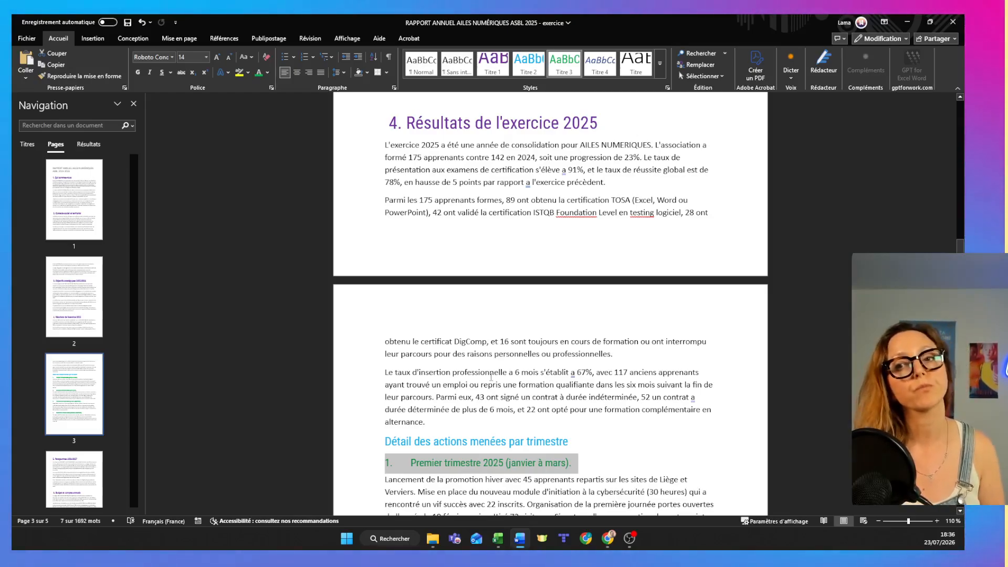
# Recolour the heading "4. Résultats de l'exercice 2025" in the darkest shade of the theme blue and update the Titre 1 style to match.
pyautogui.click(353, 123)
pyautogui.click(267, 73)
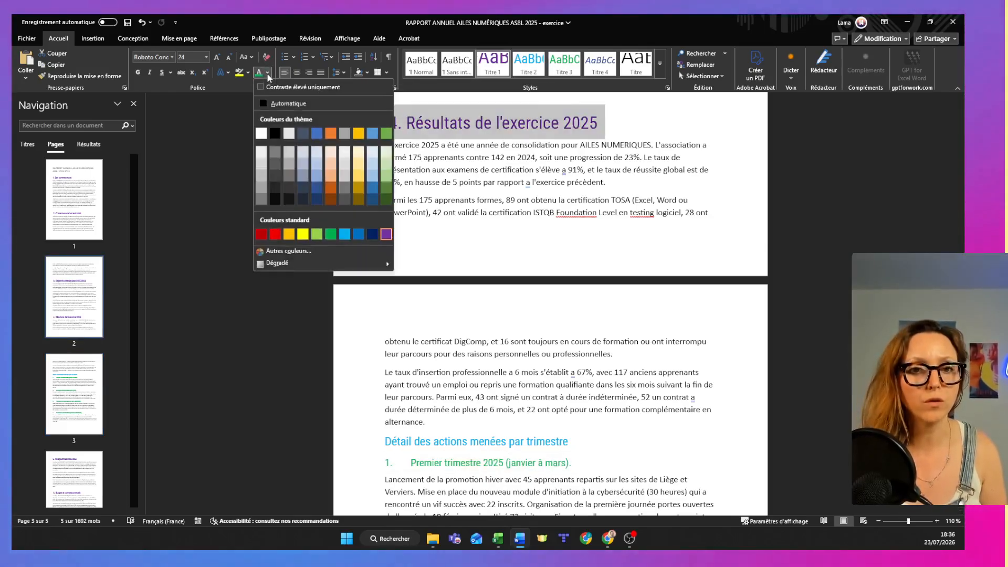
pyautogui.click(320, 201)
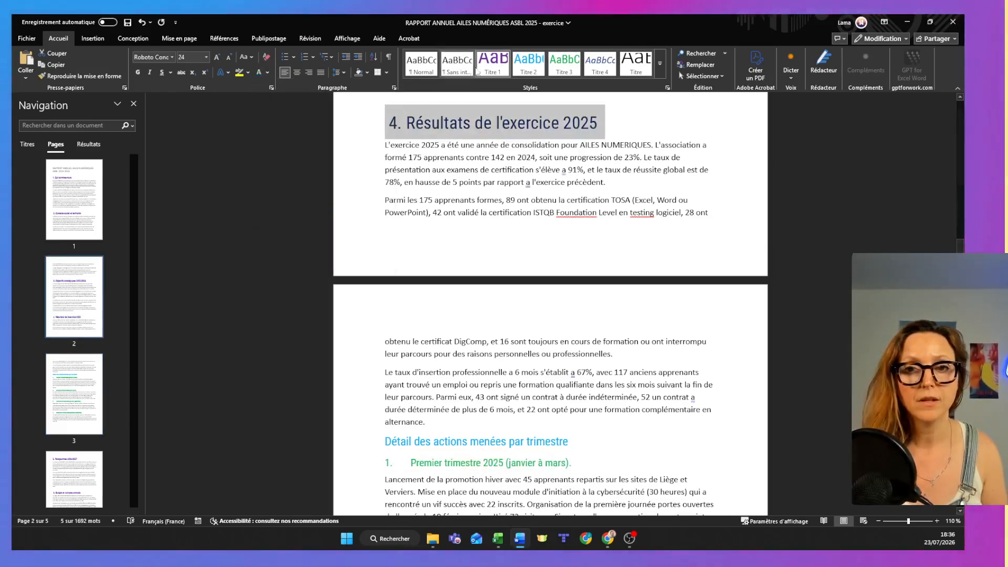
pyautogui.rightClick(488, 67)
pyautogui.click(491, 69)
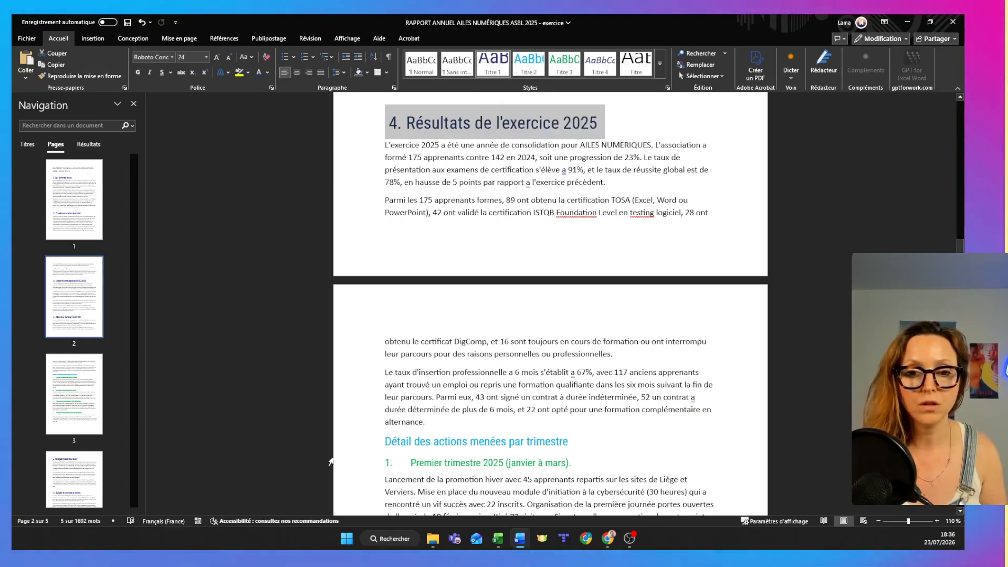
# Colour the subheading "Détail des actions menées par trimestre" in the second-darkest theme blue and update the Titre 2 style to match.
pyautogui.click(332, 442)
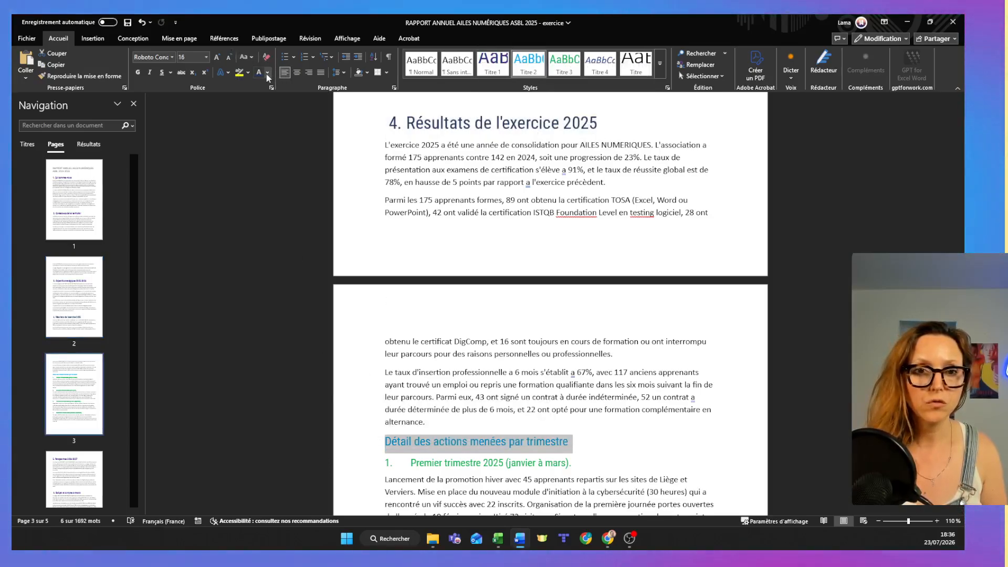
pyautogui.click(267, 74)
pyautogui.click(320, 191)
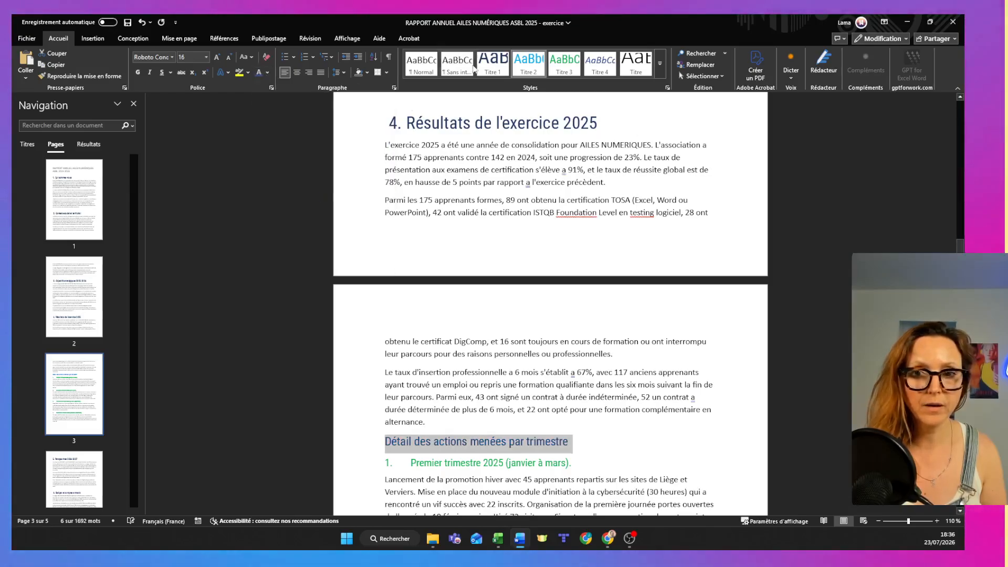
pyautogui.rightClick(530, 68)
pyautogui.click(540, 77)
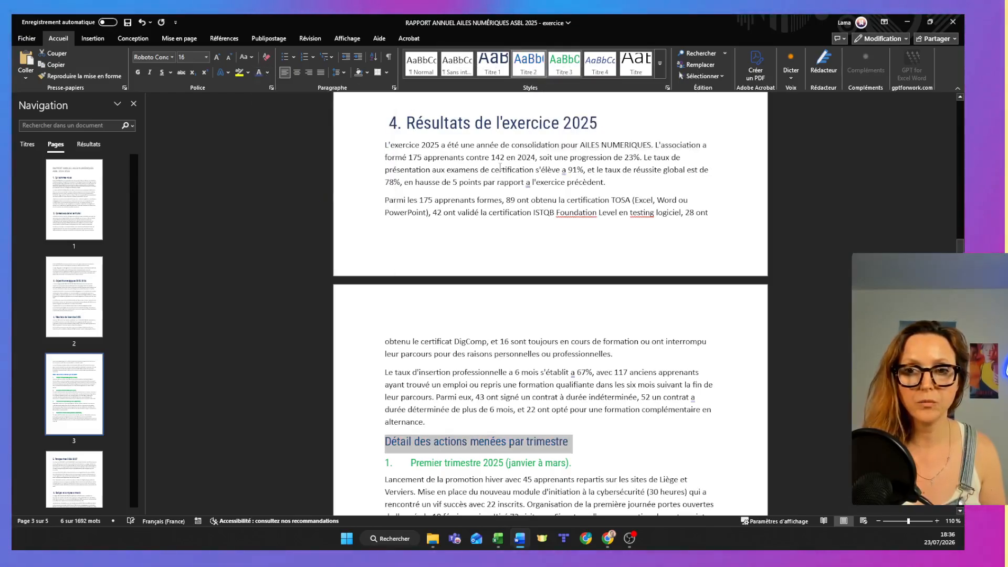
# Colour the "Premier trimestre 2025" subheading in a lighter theme blue and update the Titre 3 style to match.
pyautogui.click(336, 463)
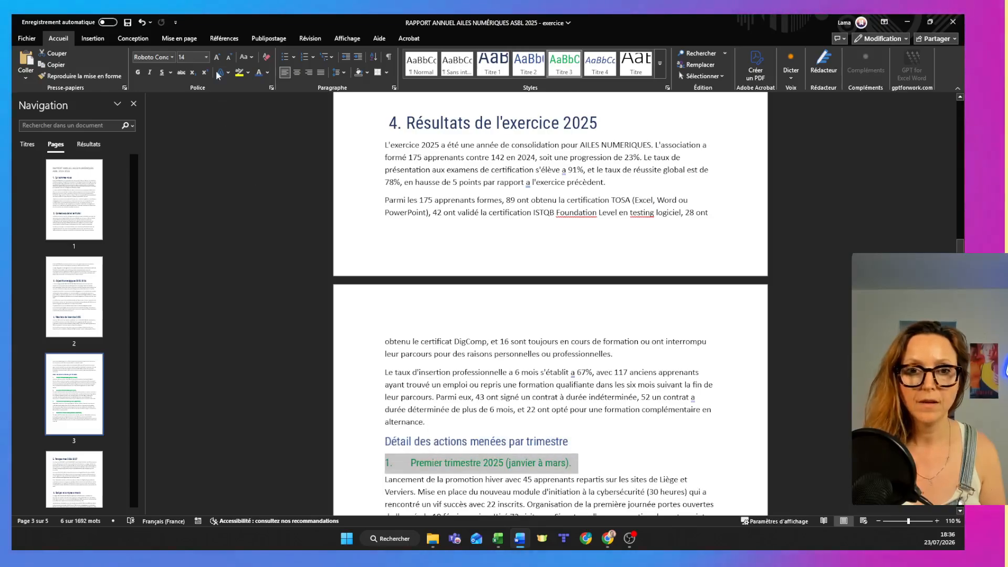
pyautogui.click(267, 72)
pyautogui.click(315, 177)
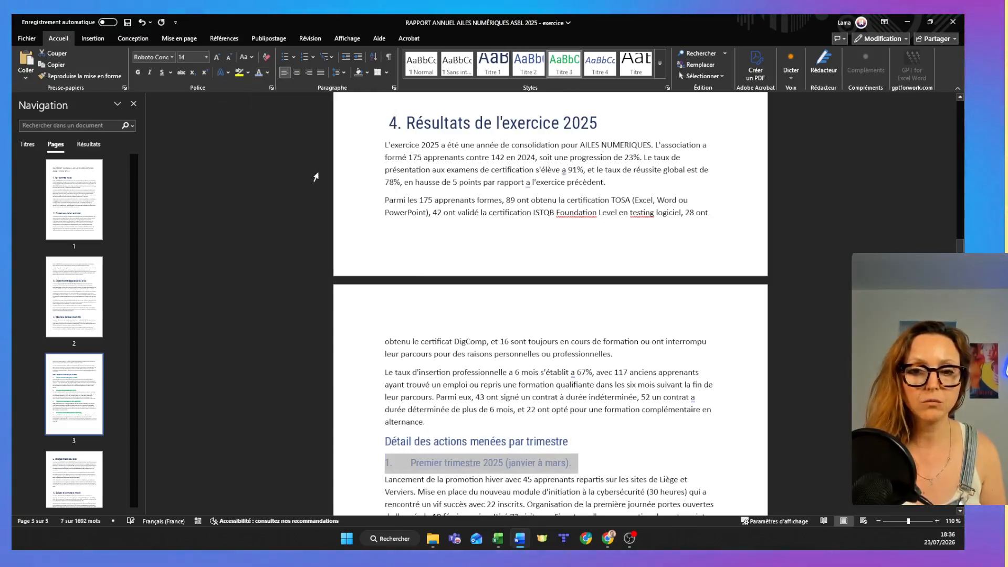
pyautogui.rightClick(582, 65)
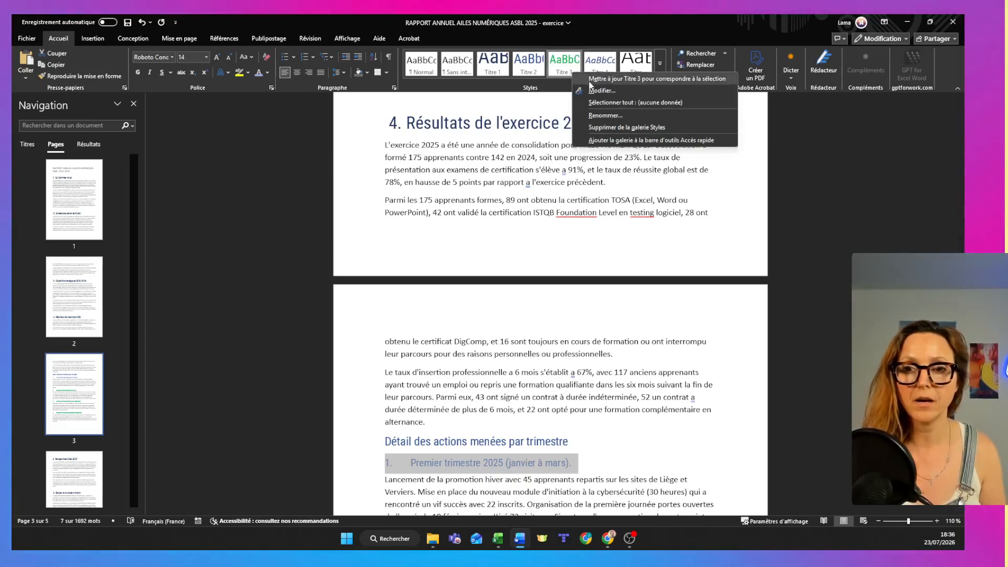
pyautogui.click(604, 79)
pyautogui.click(534, 375)
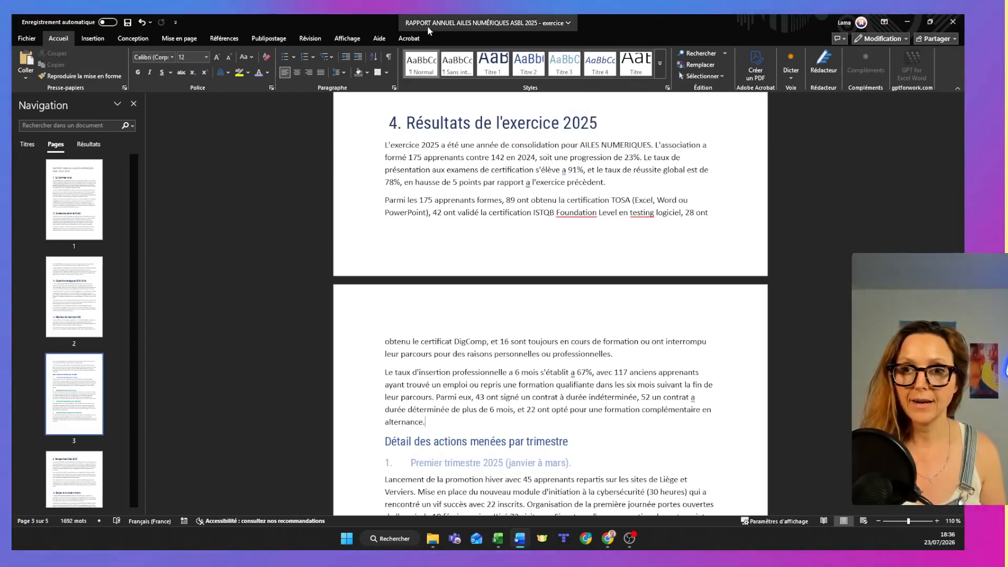
# Check the blue headings throughout the report in multiple-page view, and return to a single page at 110 % zoom.
pyautogui.click(346, 39)
pyautogui.click(413, 65)
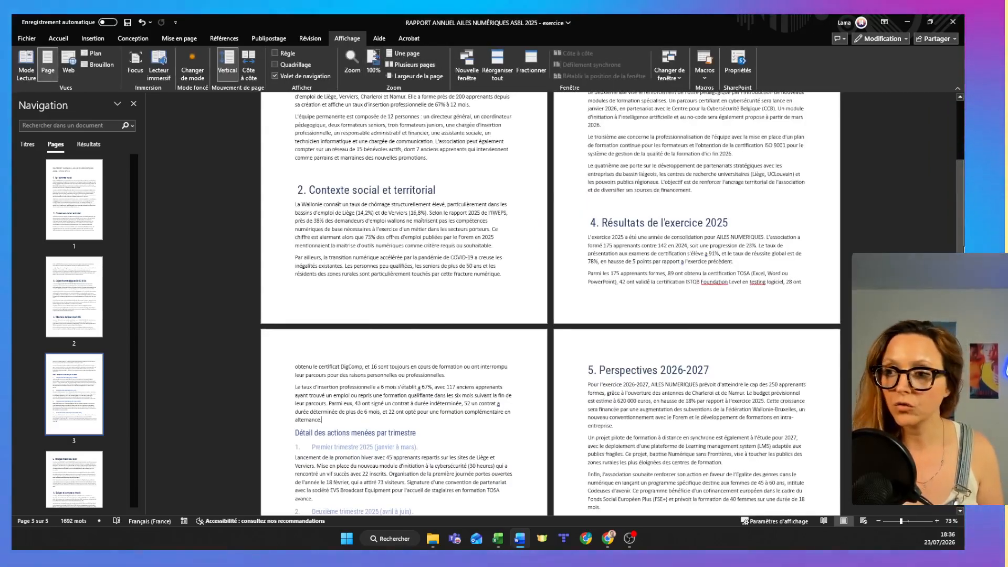
pyautogui.scroll(-5, 551, 305)
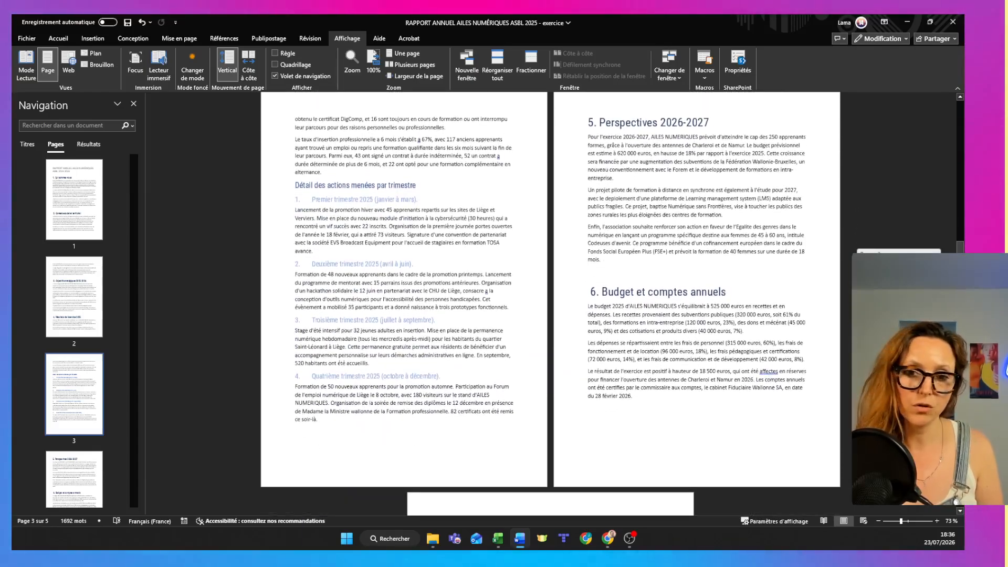
pyautogui.scroll(8, 947, 122)
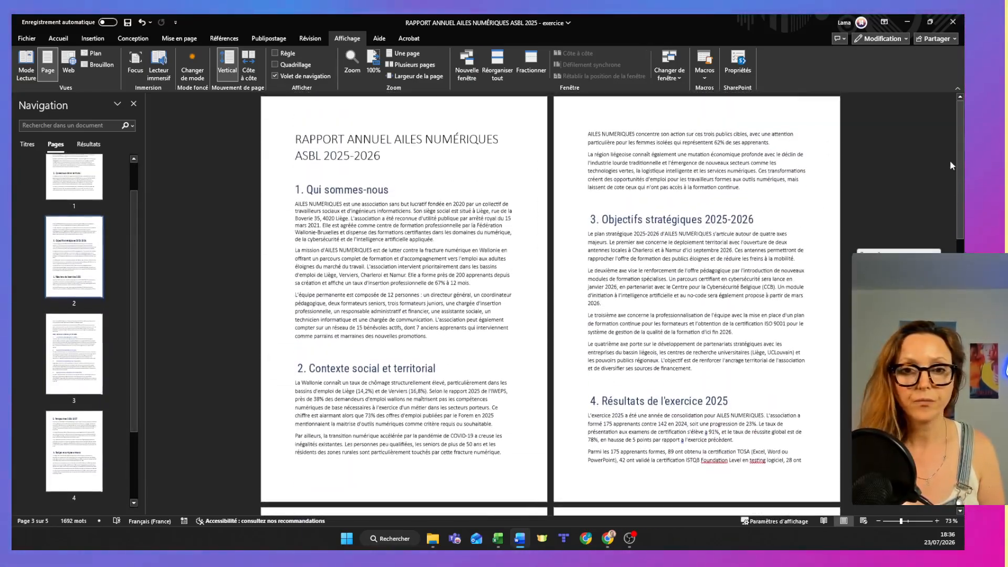
pyautogui.click(402, 53)
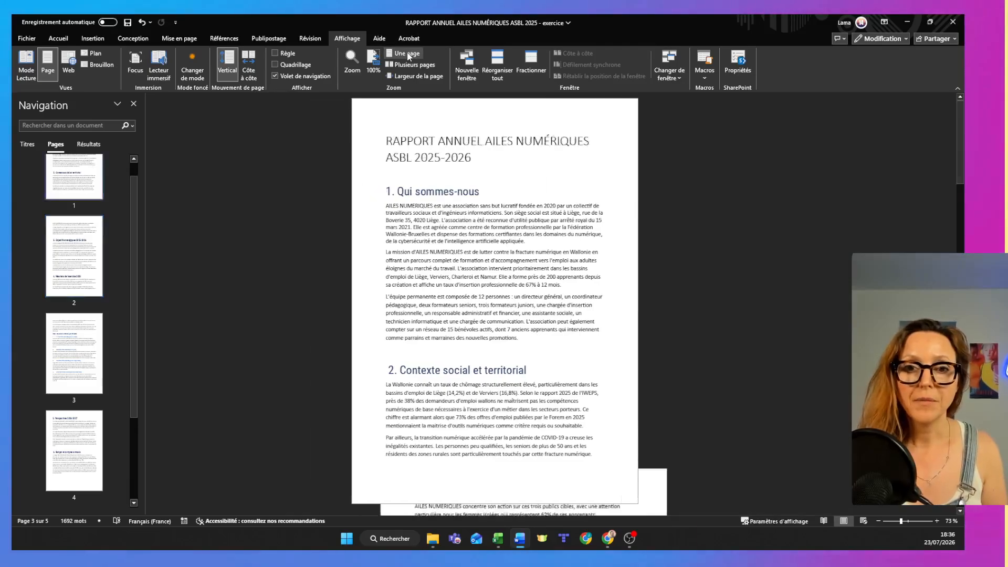
pyautogui.click(937, 521)
pyautogui.click(937, 521)
pyautogui.click(937, 521)
pyautogui.click(937, 520)
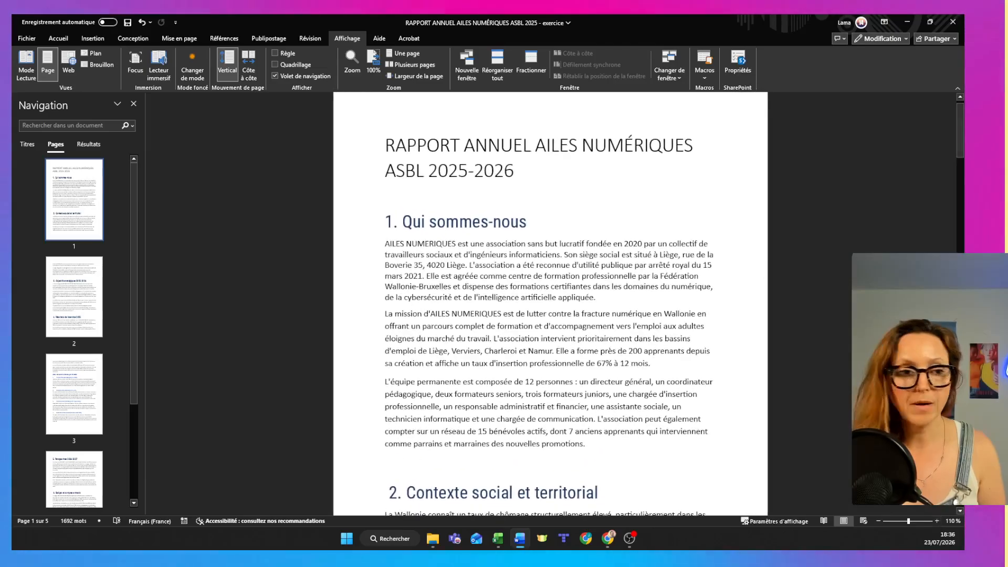
# Justify the first paragraph under "1. Qui sommes-nous" with 1,5 line spacing and update the Normal style to match it.
pyautogui.click(368, 247)
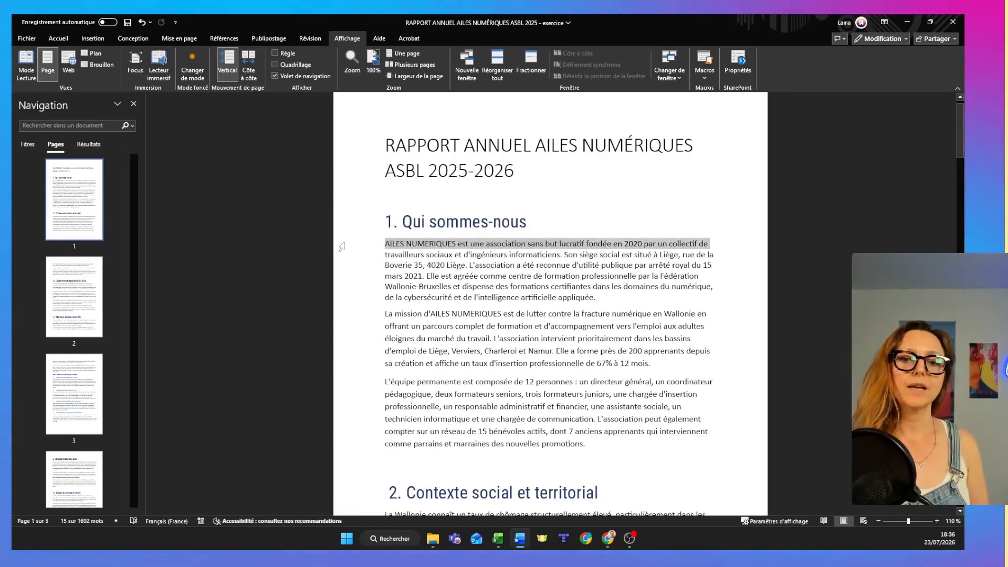
pyautogui.moveTo(342, 246); pyautogui.dragTo(366, 306)
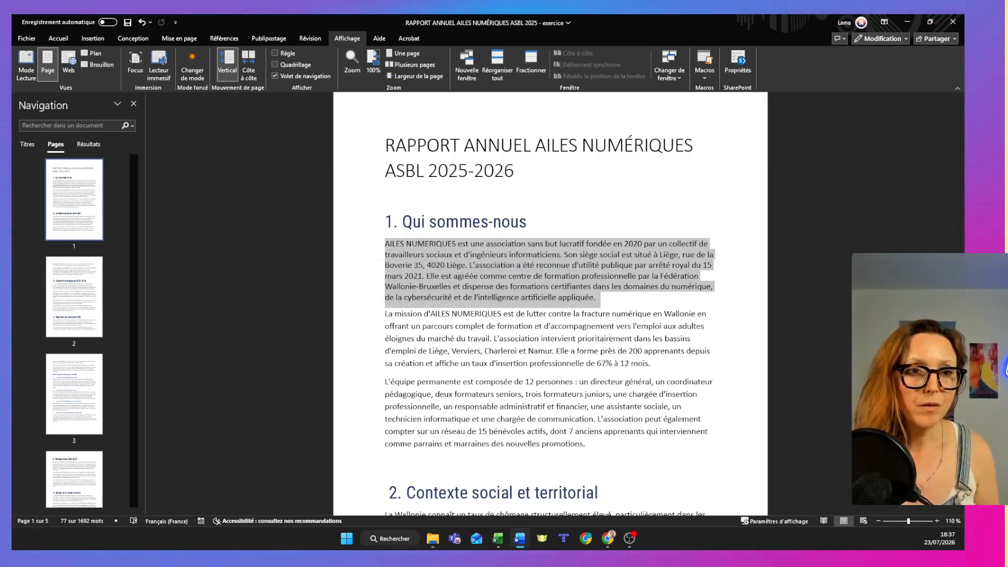
pyautogui.click(51, 40)
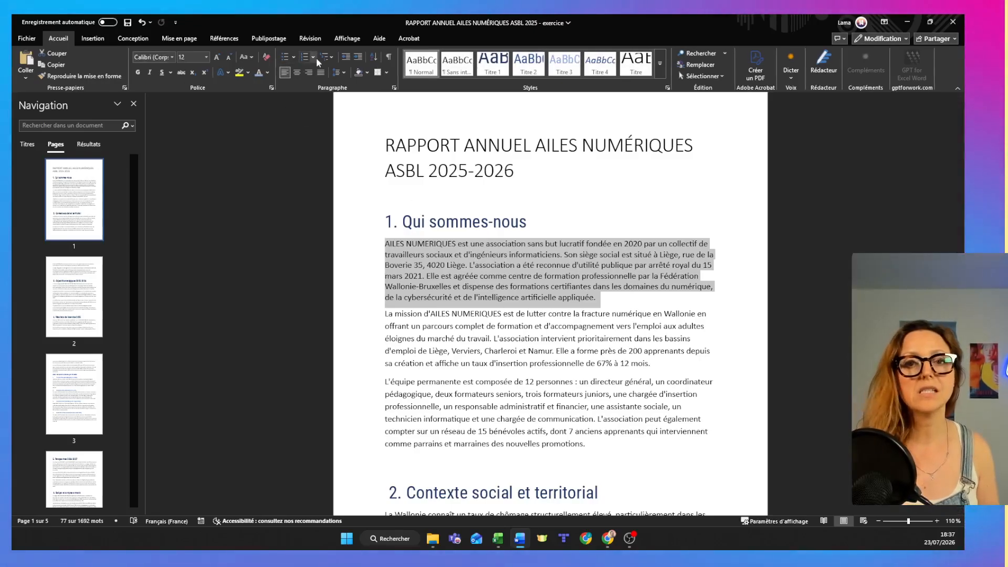
pyautogui.click(321, 75)
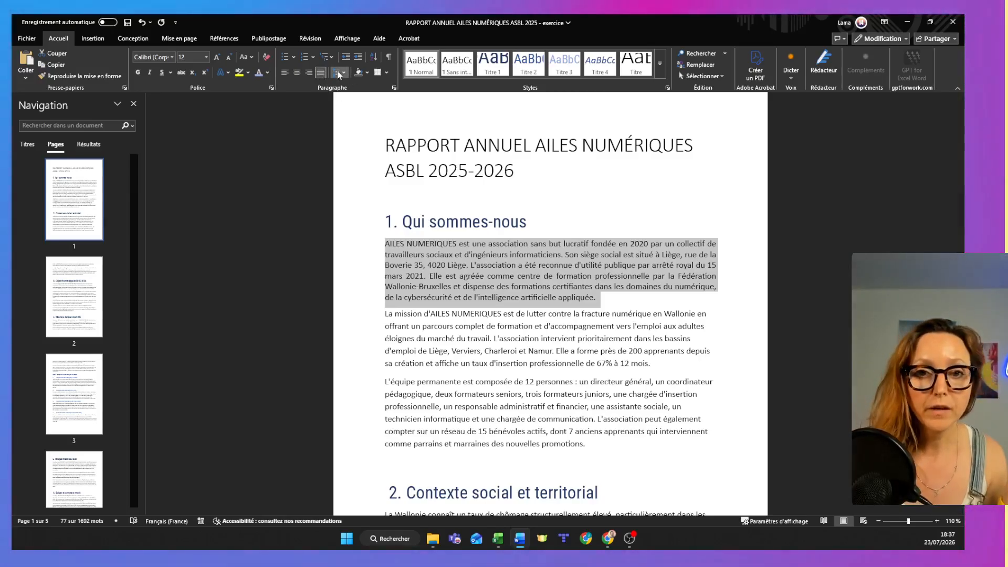
pyautogui.click(338, 72)
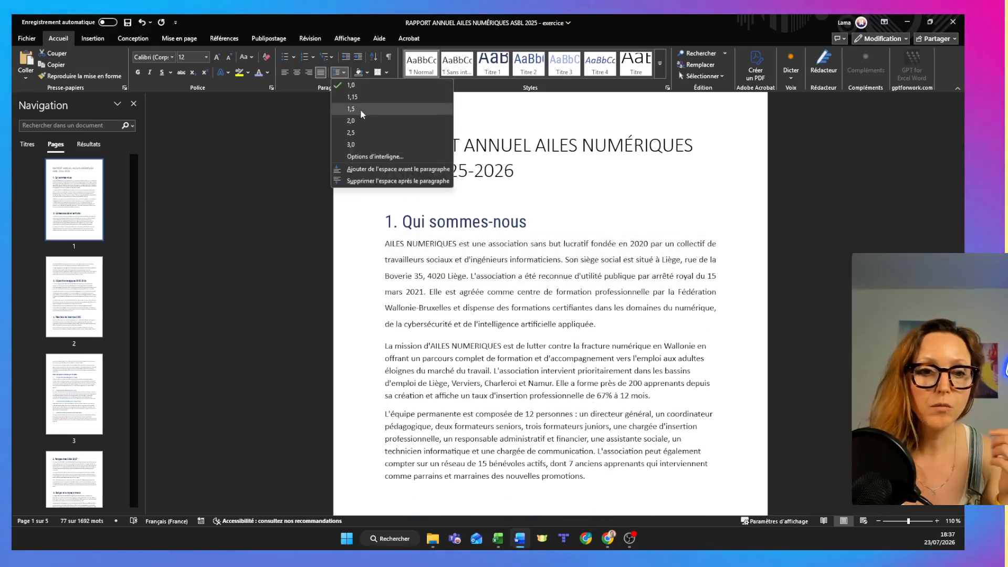
pyautogui.click(360, 109)
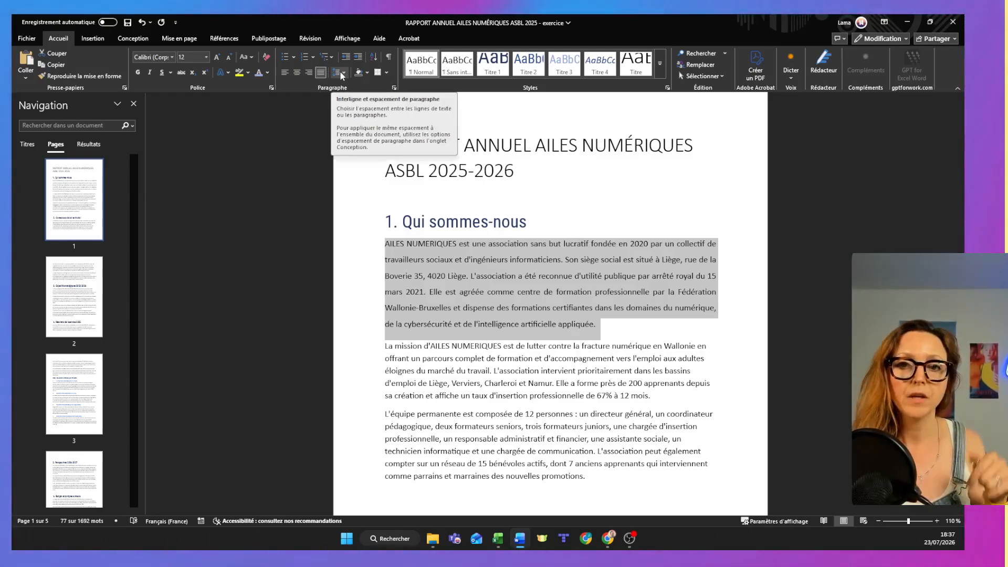
pyautogui.rightClick(421, 64)
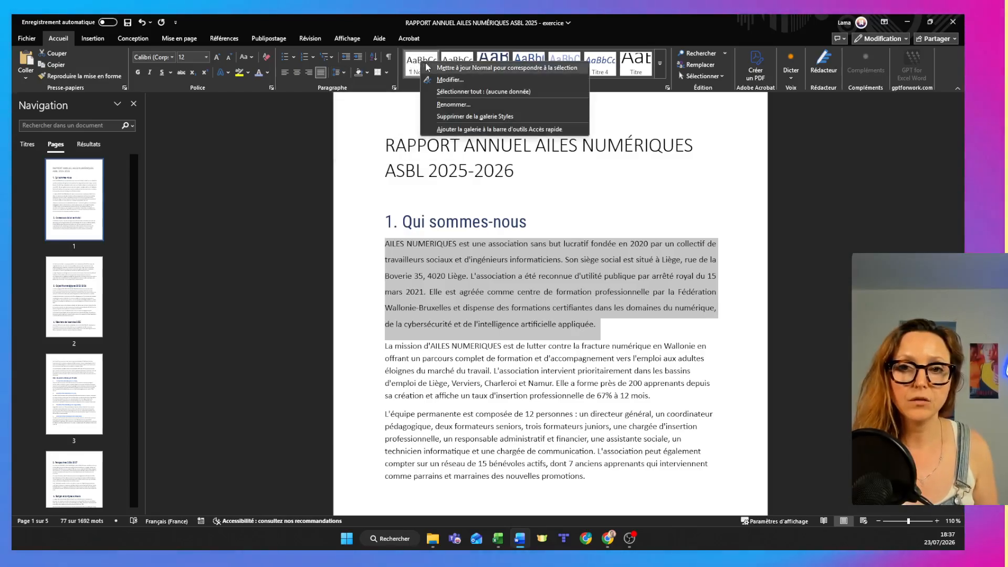
pyautogui.click(432, 74)
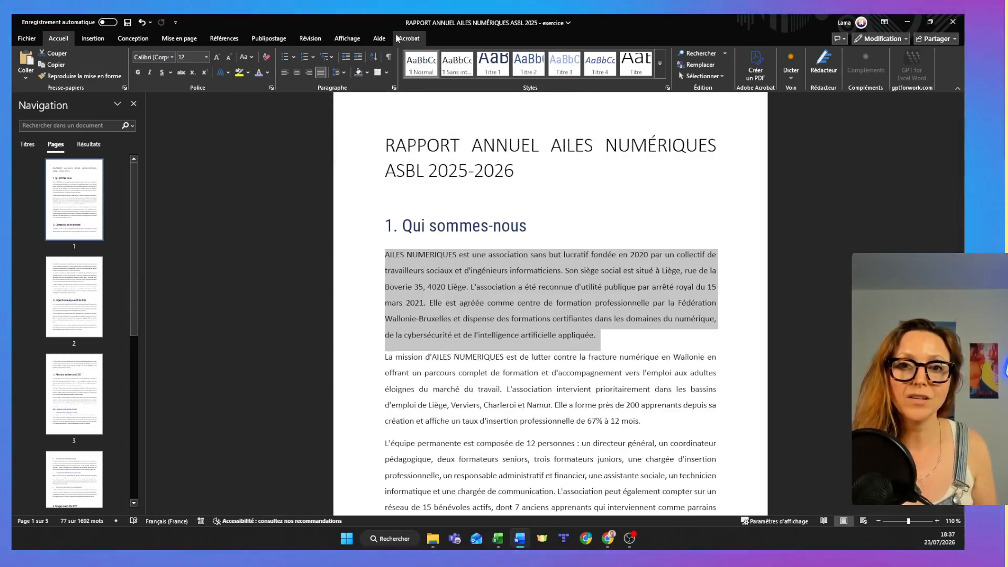
# Check the justified text and line spacing in multiple-page view, and return to the one-page view.
pyautogui.click(347, 38)
pyautogui.click(405, 64)
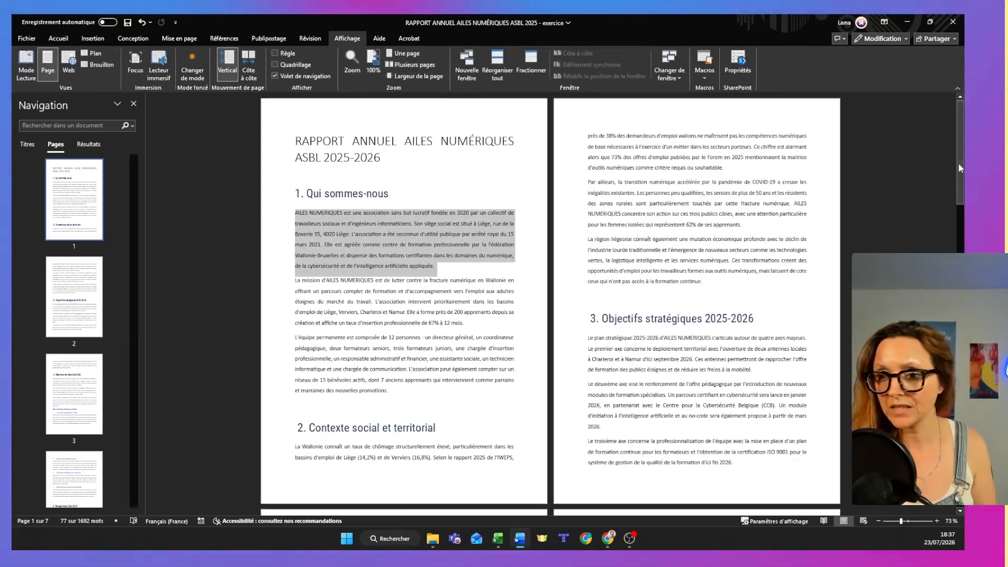
pyautogui.moveTo(961, 165)
pyautogui.mouseDown()
pyautogui.moveTo(961, 260)
pyautogui.moveTo(961, 161)
pyautogui.mouseUp()
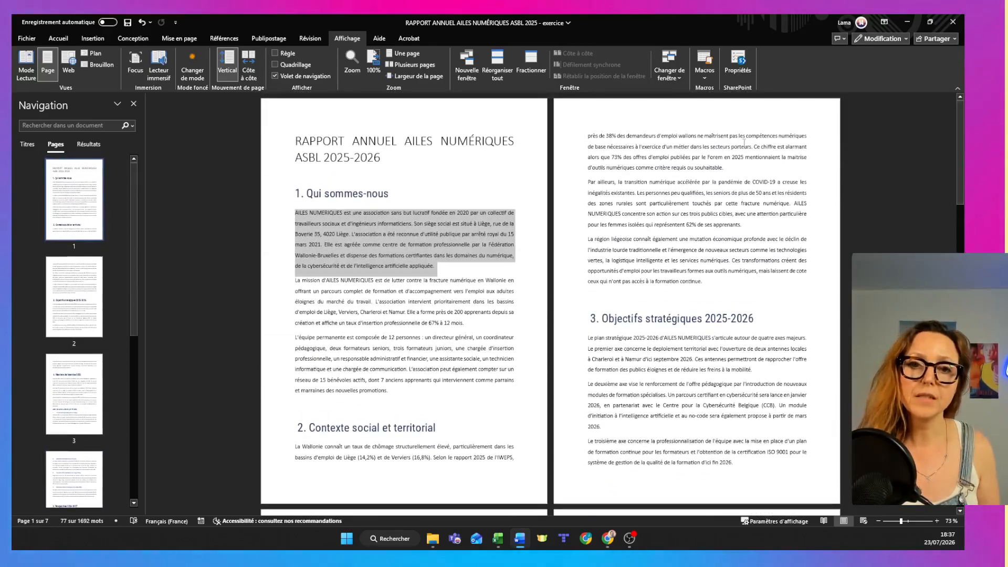
pyautogui.click(405, 53)
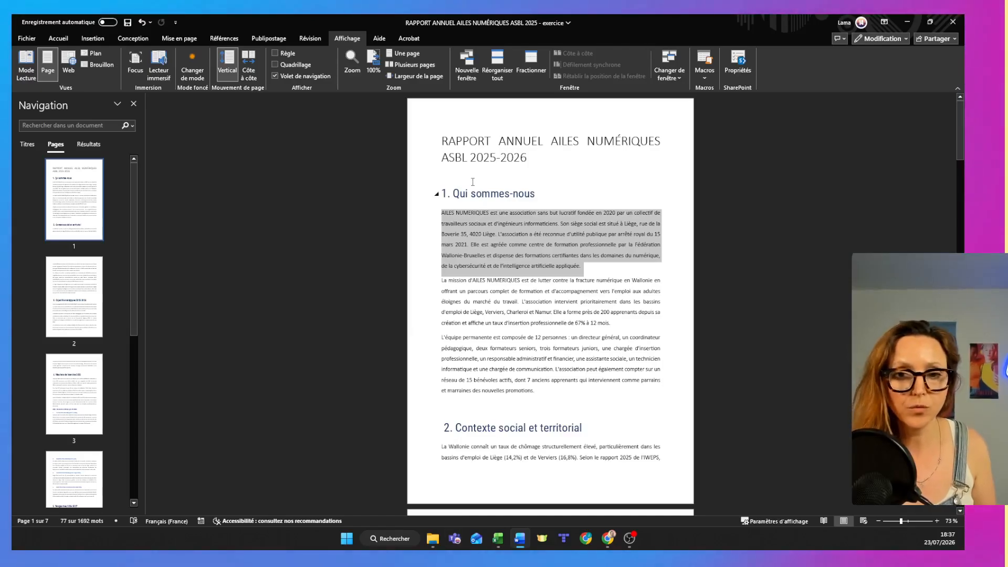
# Insert a page break before the heading "1. Qui sommes-nous" and leave its section expanded.
pyautogui.click(437, 194)
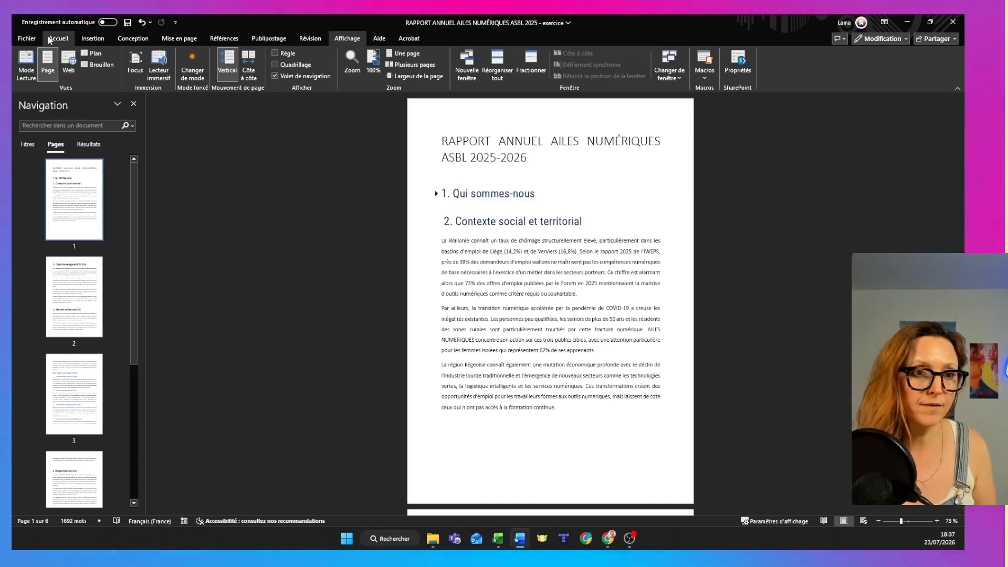
pyautogui.click(82, 39)
pyautogui.click(70, 66)
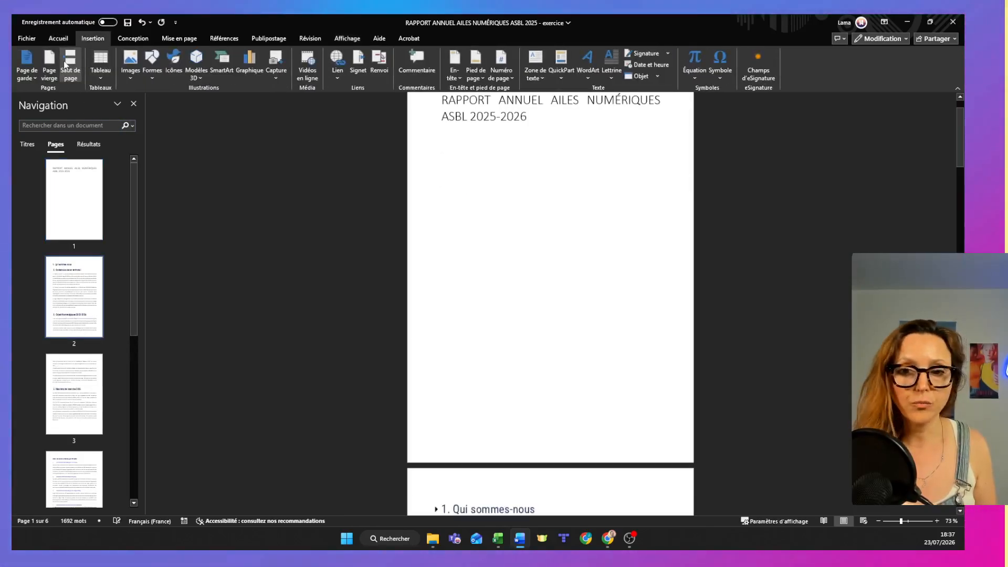
pyautogui.scroll(-7, 944, 172)
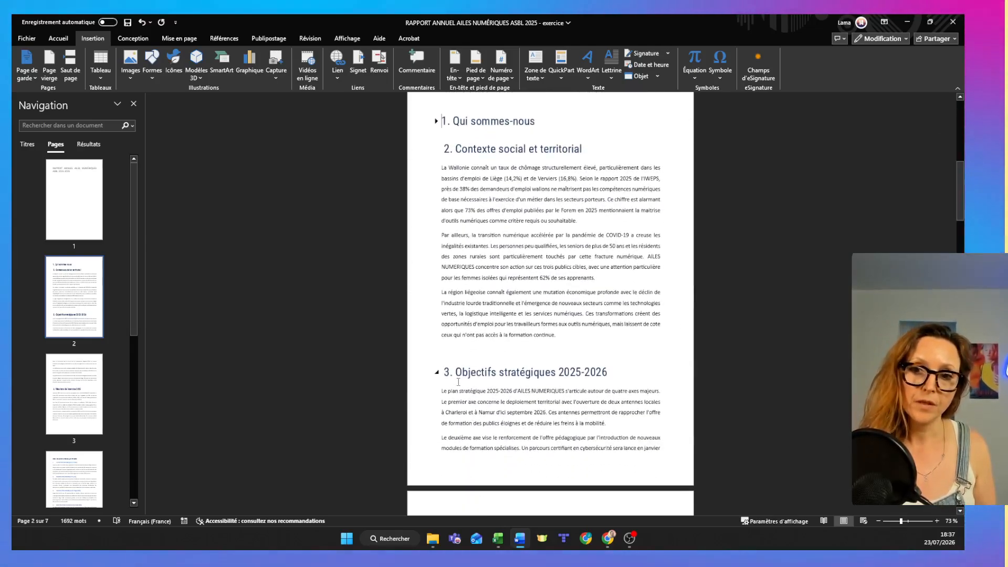
pyautogui.click(436, 122)
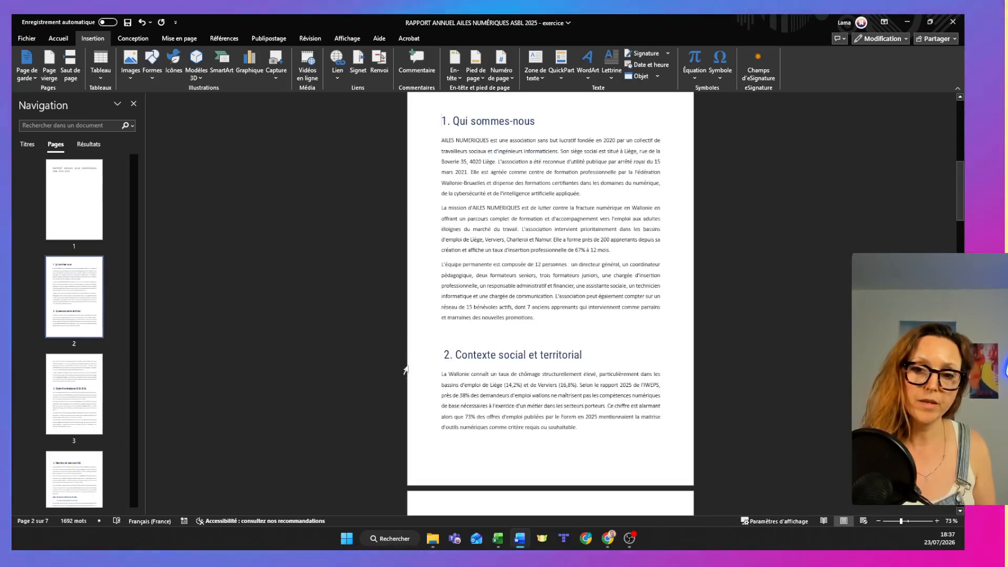
# Insert page breaks before the headings "2. Contexte social et territorial" and "3. Objectifs stratégiques 2025-2026".
pyautogui.click(71, 66)
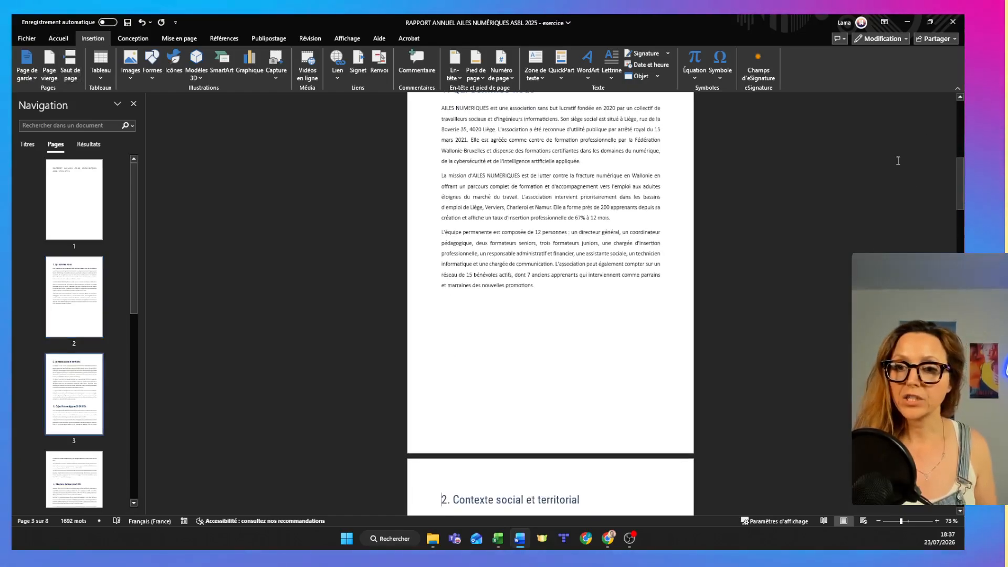
pyautogui.moveTo(961, 185); pyautogui.dragTo(961, 226)
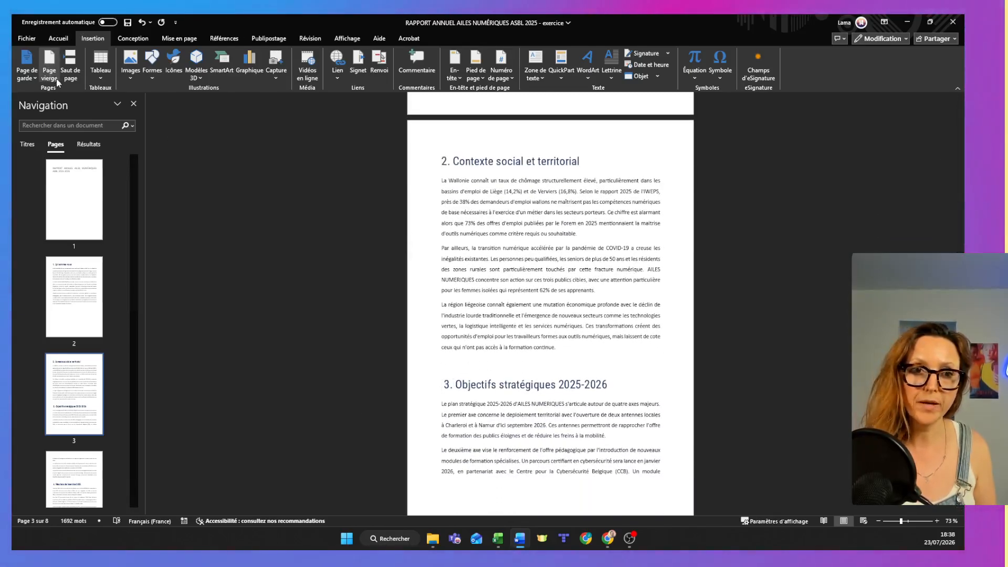
pyautogui.click(70, 67)
pyautogui.scroll(1, 523, 238)
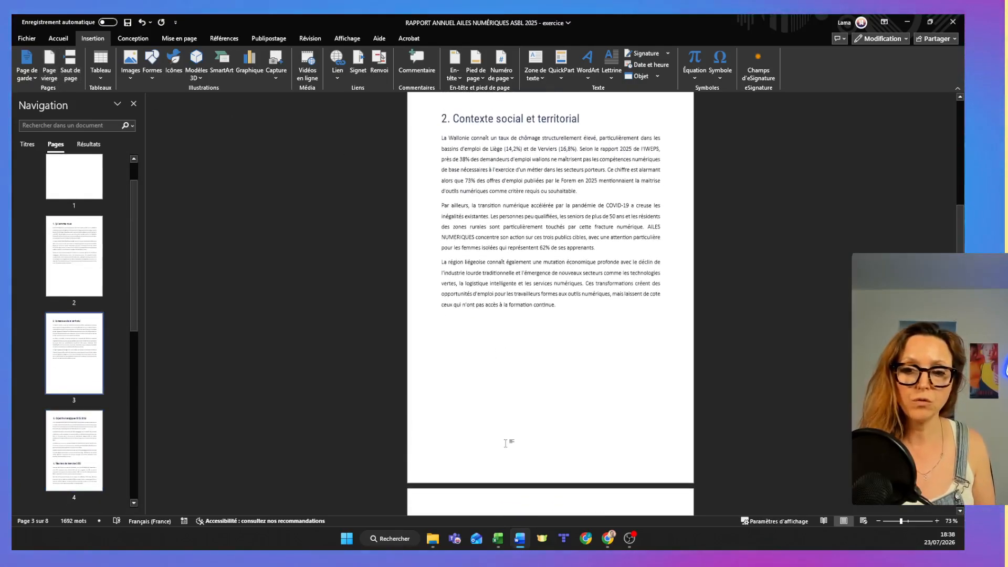
pyautogui.scroll(1, 508, 441)
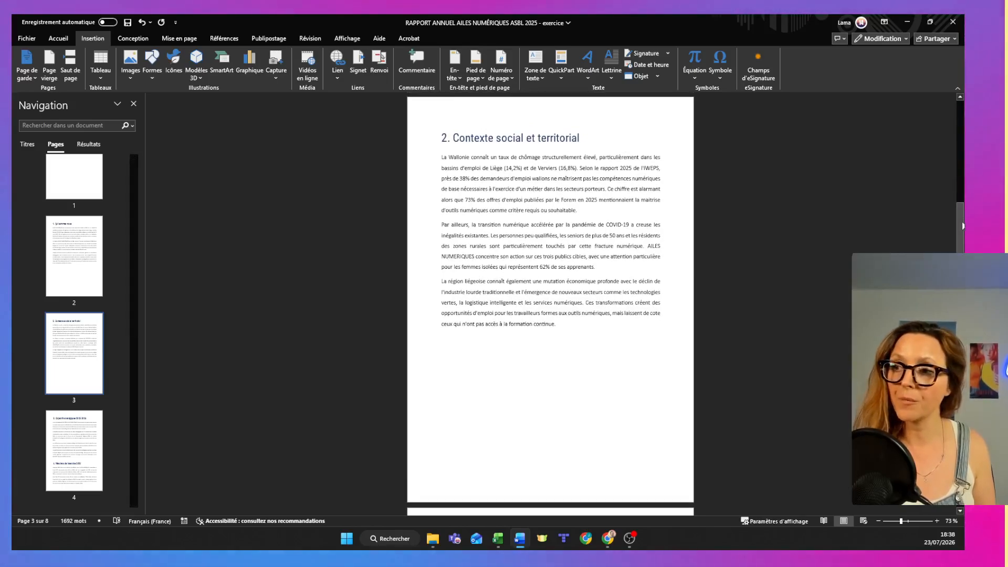
pyautogui.moveTo(961, 225); pyautogui.dragTo(961, 283)
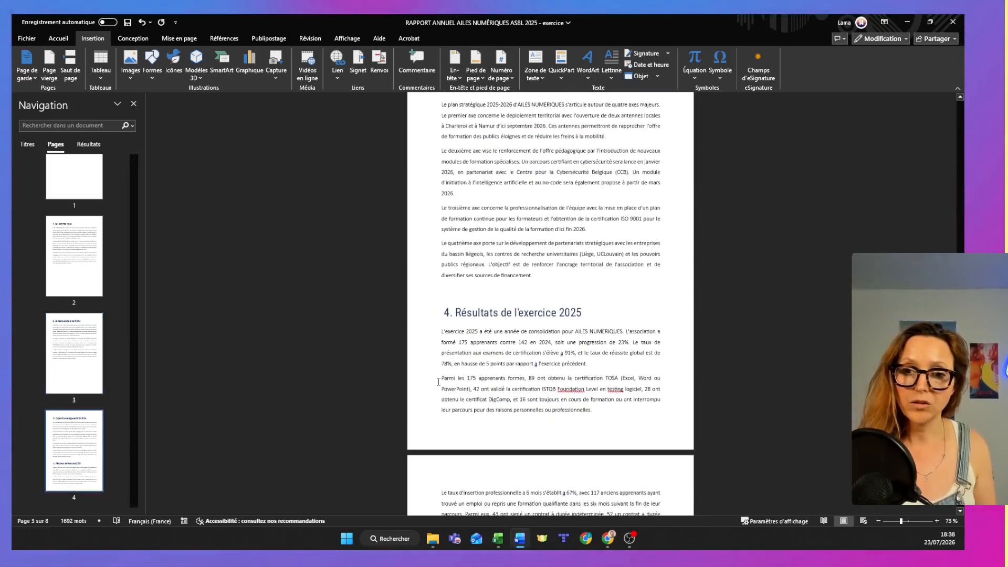
# Insert page breaks before the headings "4. Résultats de l'exercice 2025" and "5. Perspectives 2026-2027".
pyautogui.click(442, 314)
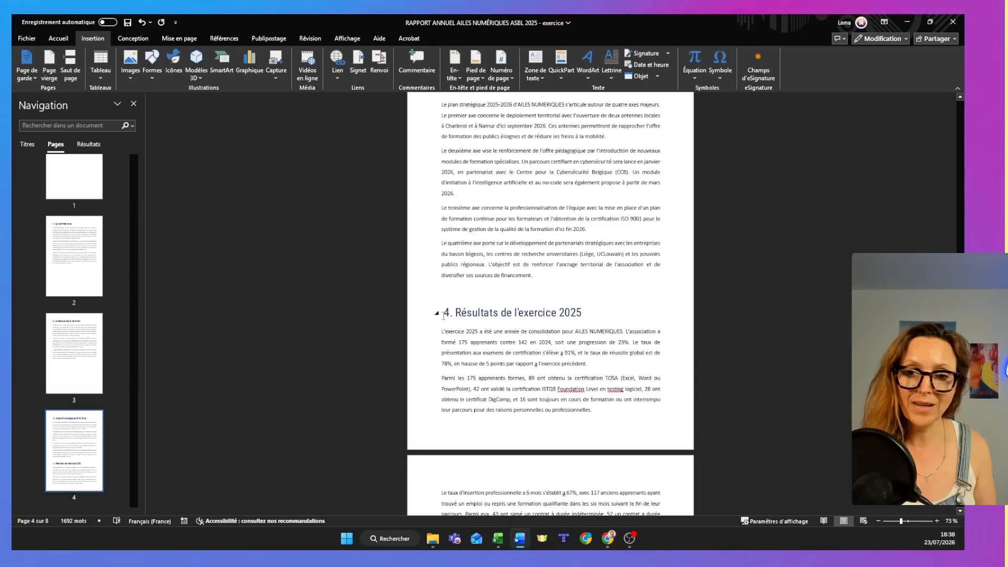
pyautogui.click(70, 66)
pyautogui.scroll(-15, 400, 449)
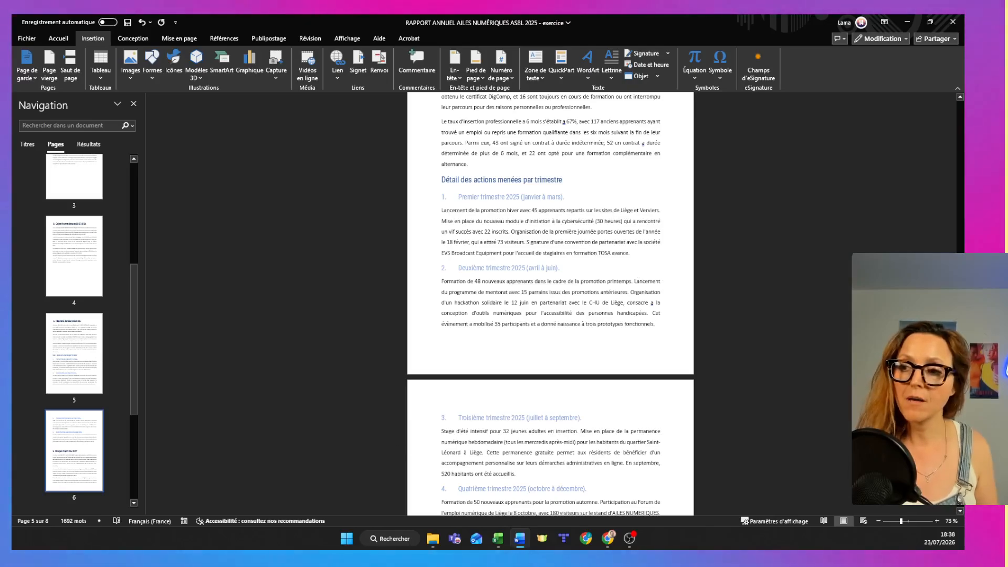
pyautogui.scroll(-10, 512, 315)
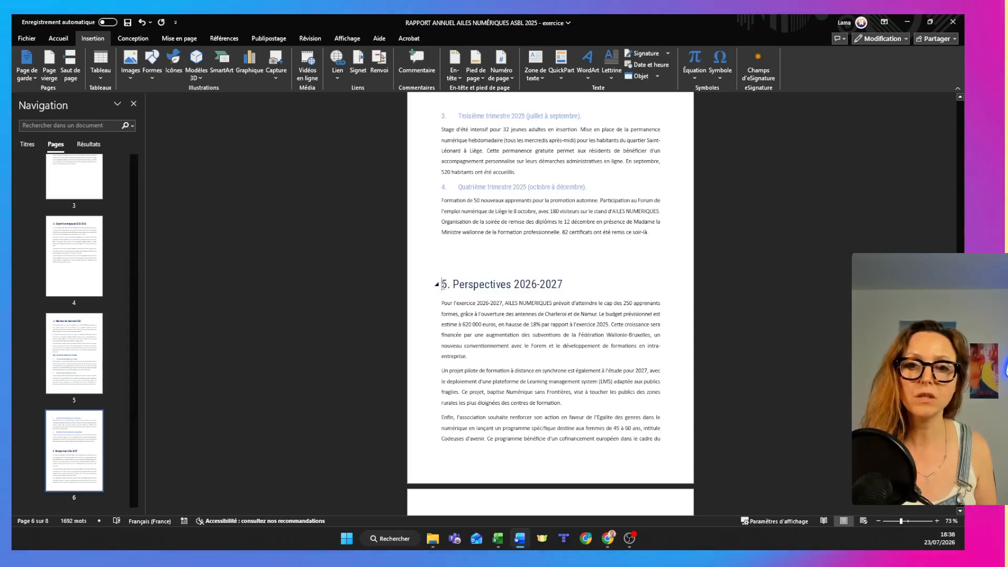
pyautogui.click(70, 60)
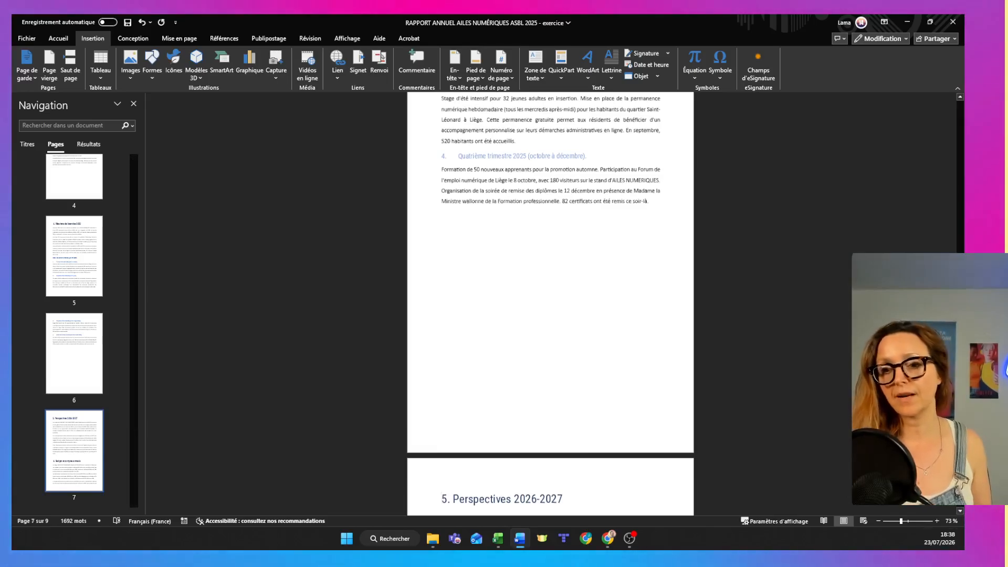
# Insert page breaks before the headings "6. Budget et comptes annuels" and "7. Gouvernance et composition du conseil d'administration".
pyautogui.scroll(-10, 428, 241)
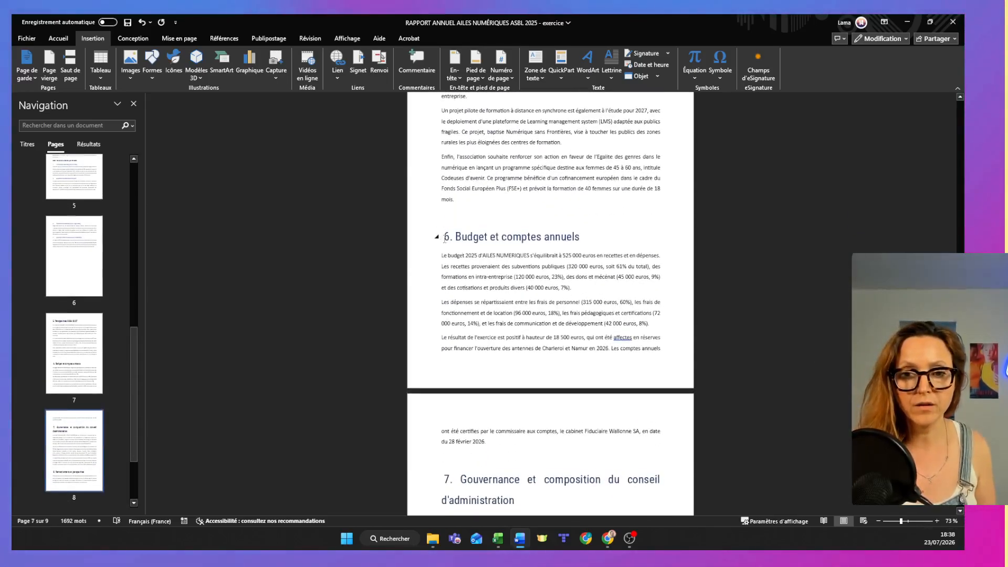
pyautogui.click(75, 66)
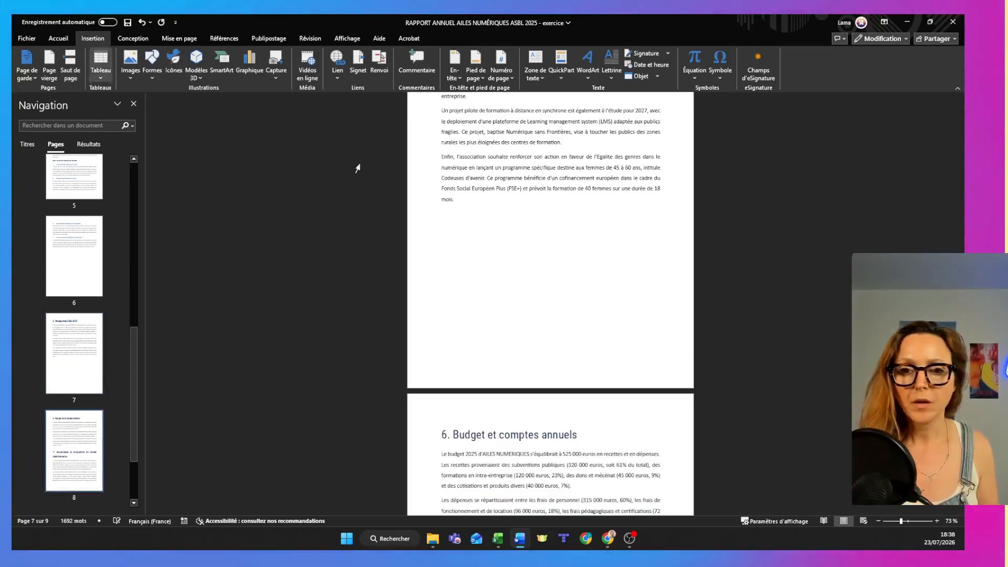
pyautogui.scroll(-5, 594, 364)
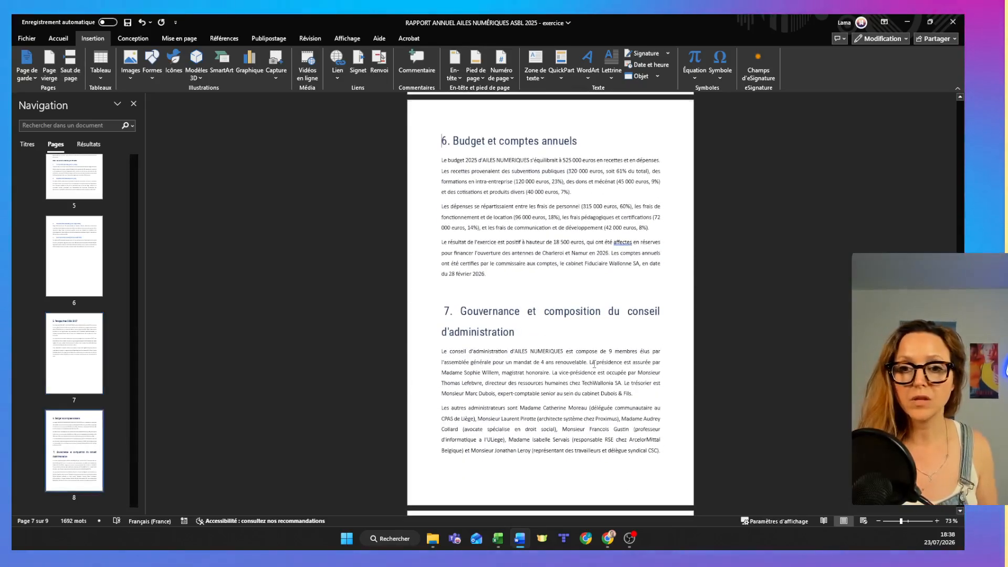
pyautogui.click(445, 313)
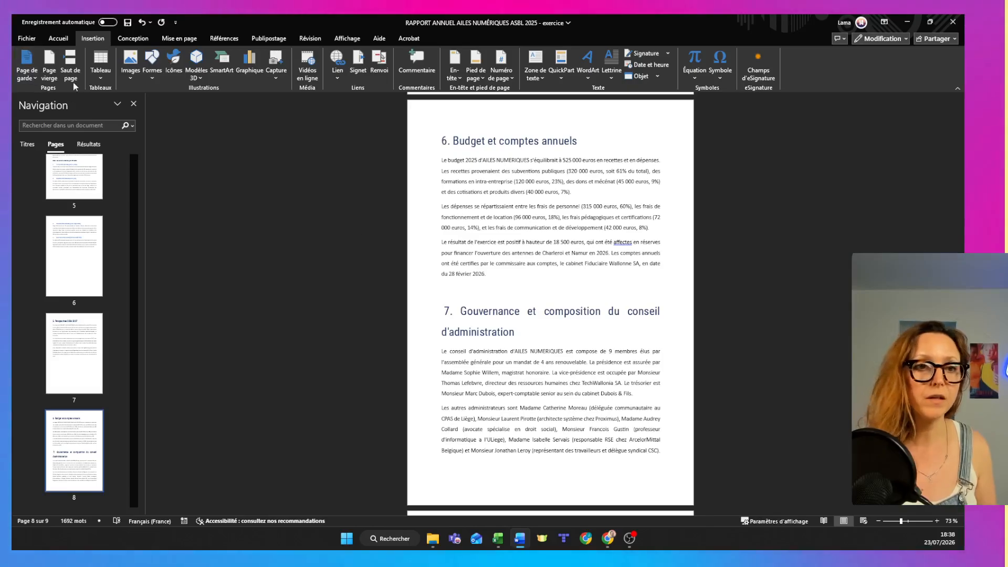
pyautogui.click(70, 64)
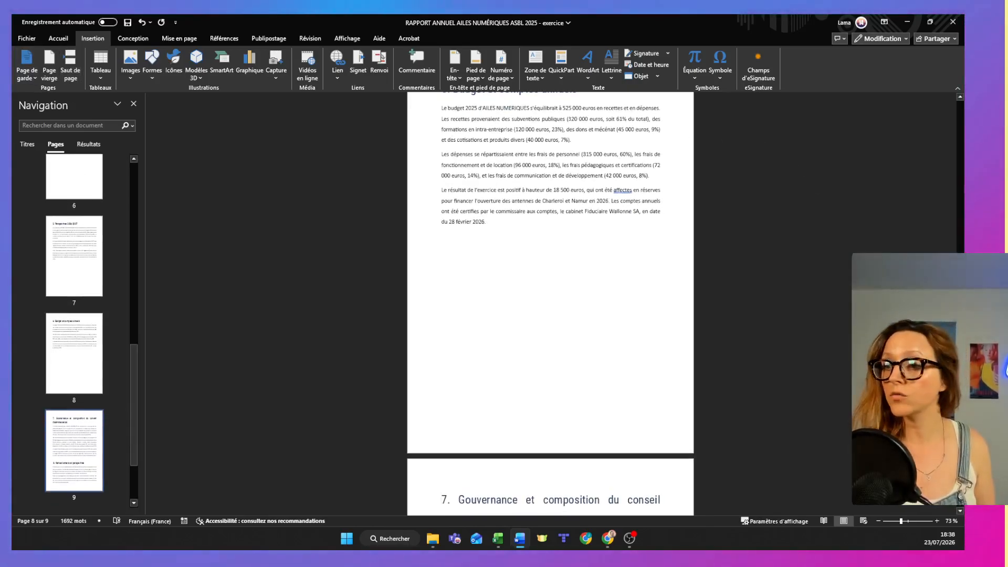
# Insert a page break before the heading "8. Remerciements et perspectives" and look back over the separated sections.
pyautogui.scroll(-5, 442, 294)
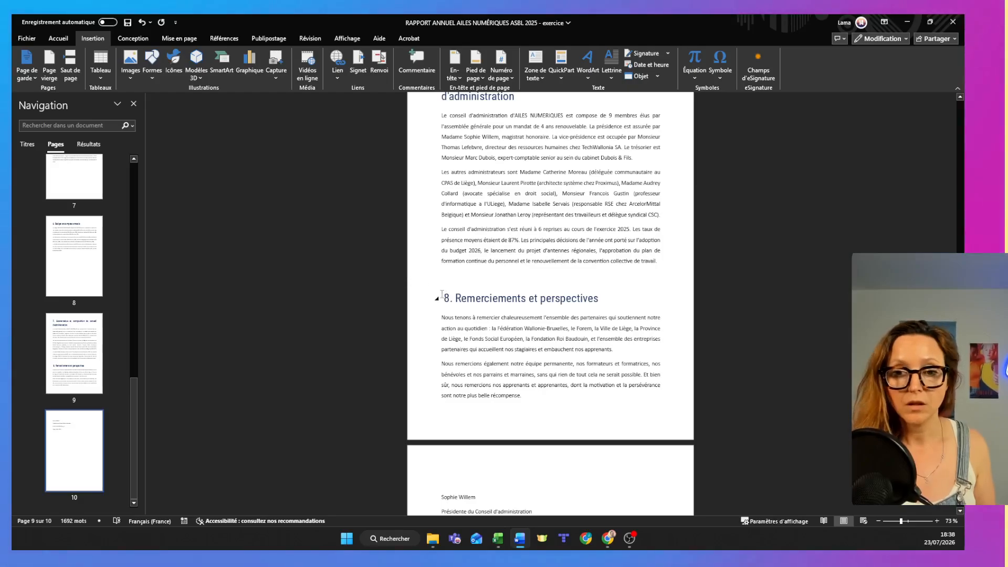
pyautogui.click(441, 295)
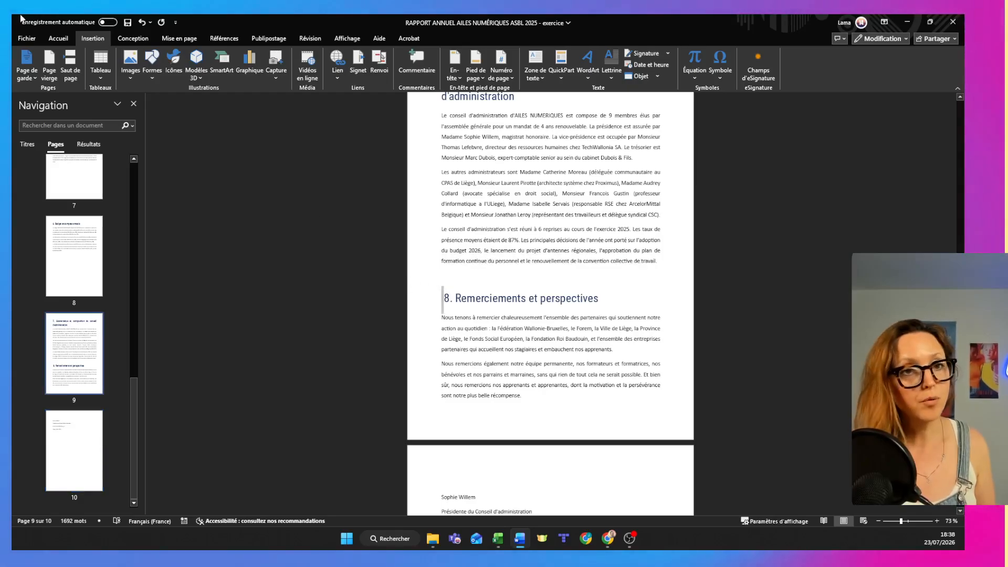
pyautogui.click(68, 62)
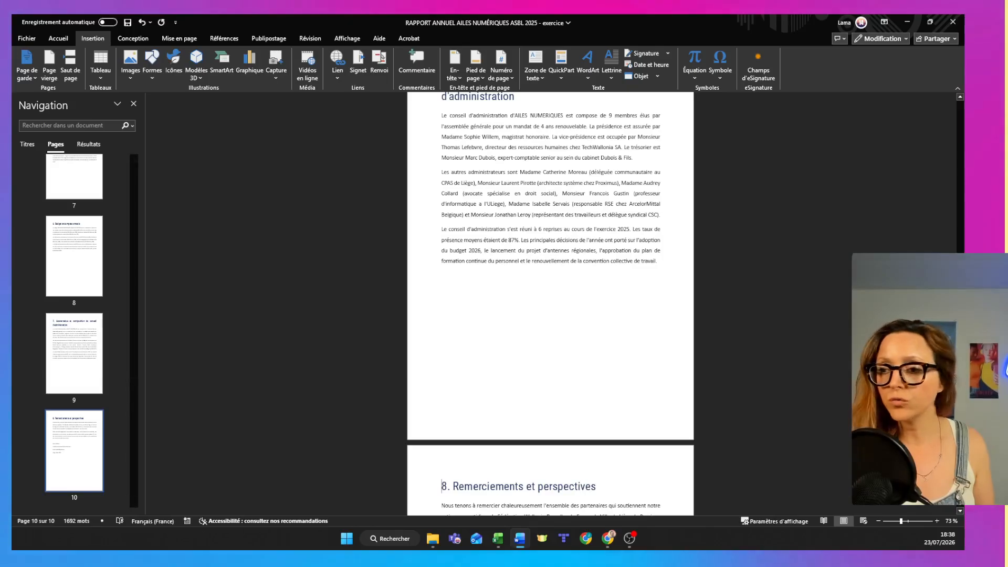
pyautogui.scroll(-7, 550, 303)
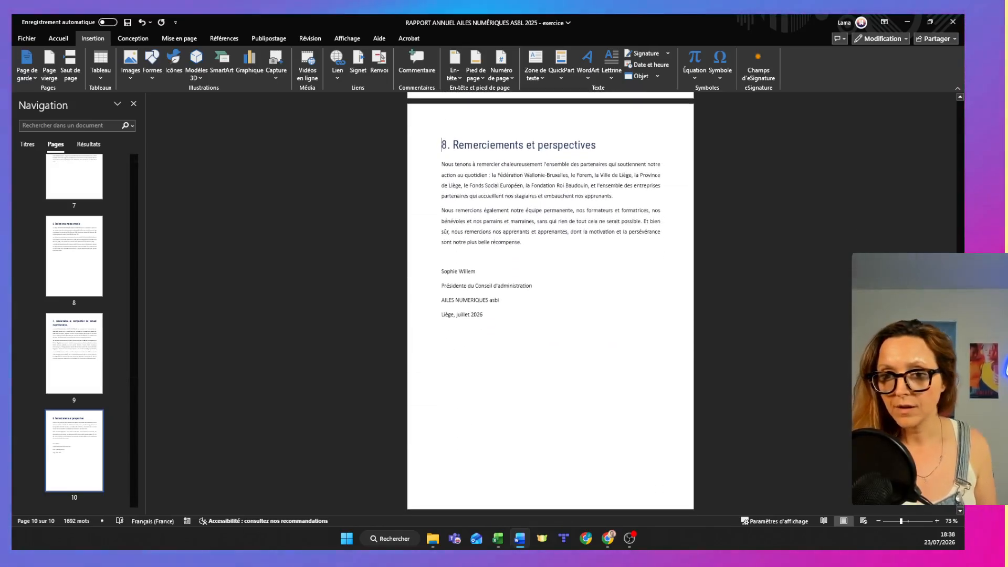
pyautogui.scroll(16, 550, 304)
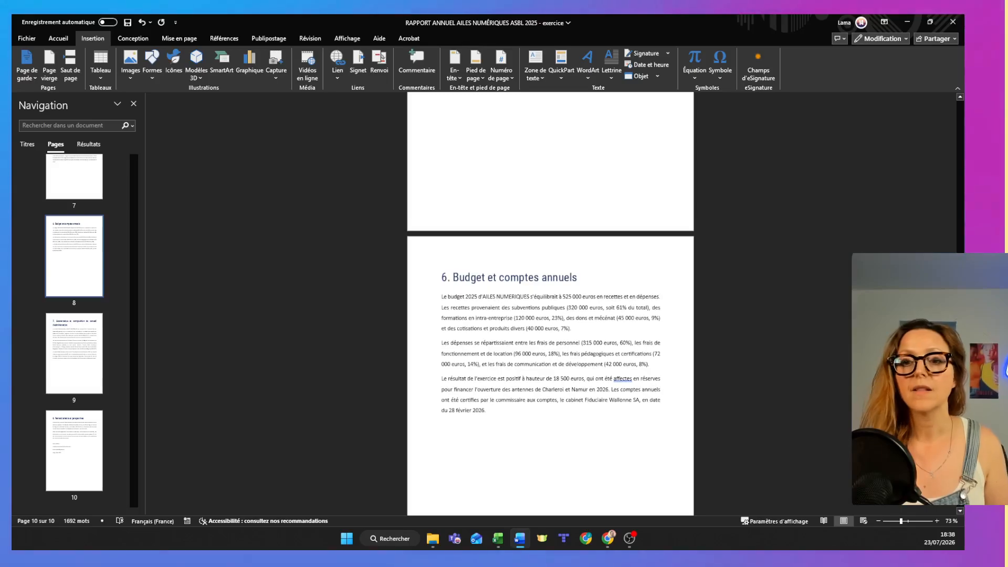
pyautogui.scroll(10, 551, 303)
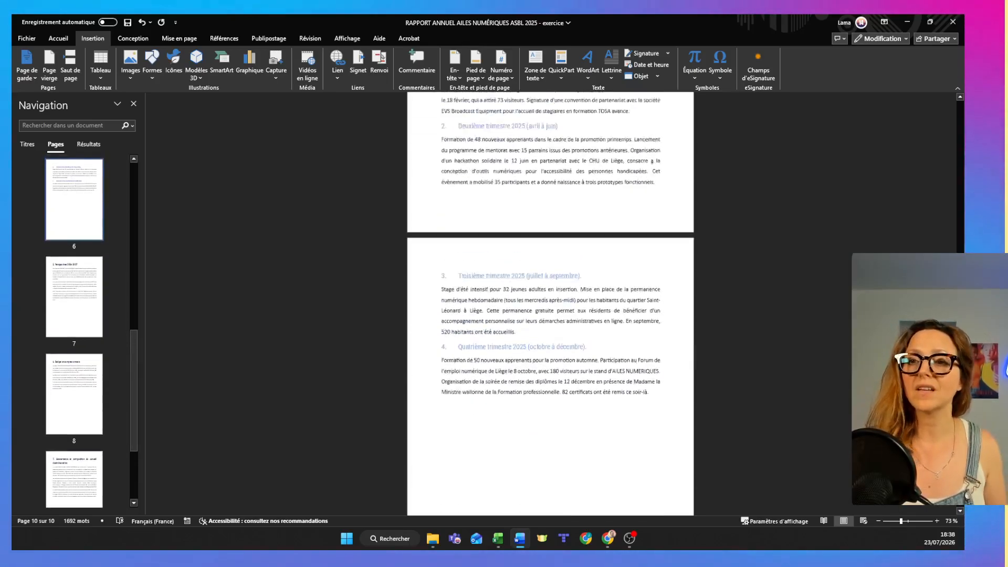
# Run the spelling and grammar check, accept "à" for the first two flagged errors under "4. Résultats de l'exercice 2025", and close the checker.
pyautogui.click(300, 37)
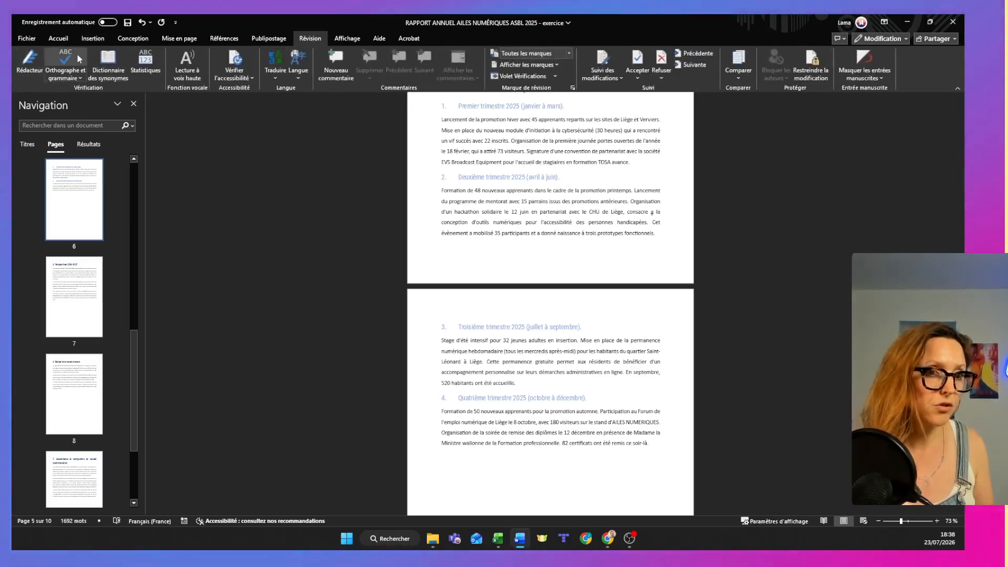
pyautogui.click(67, 66)
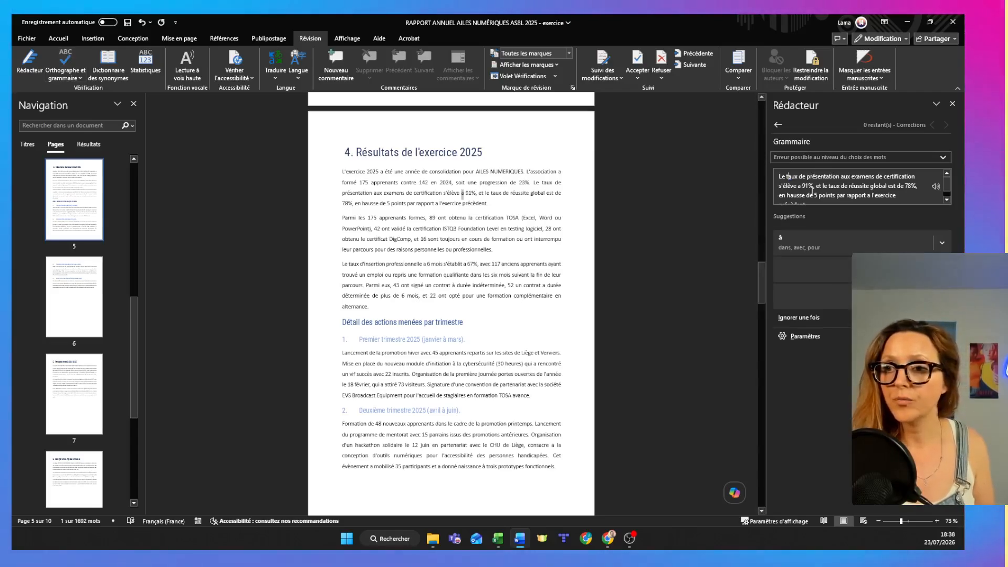
pyautogui.click(953, 103)
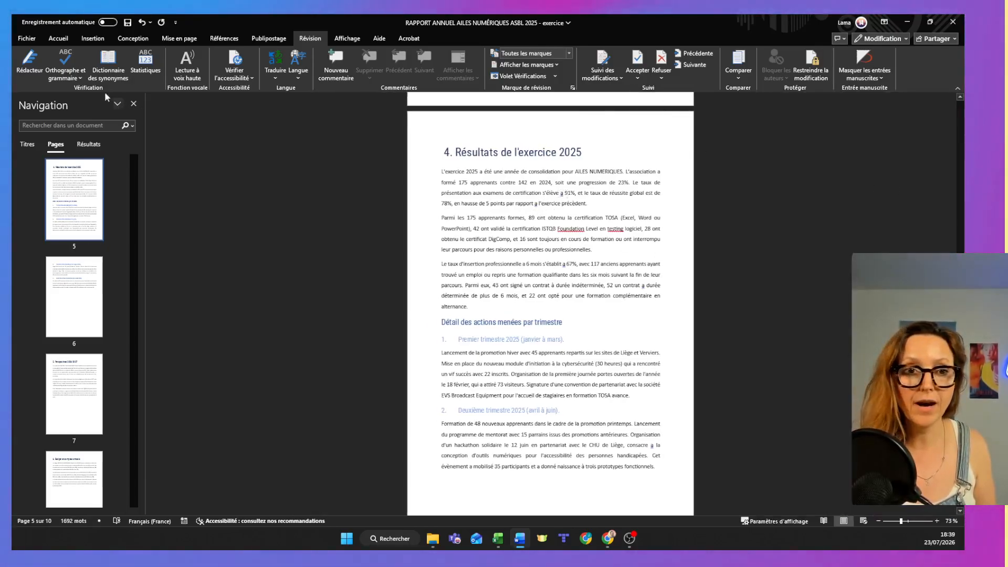
pyautogui.click(67, 59)
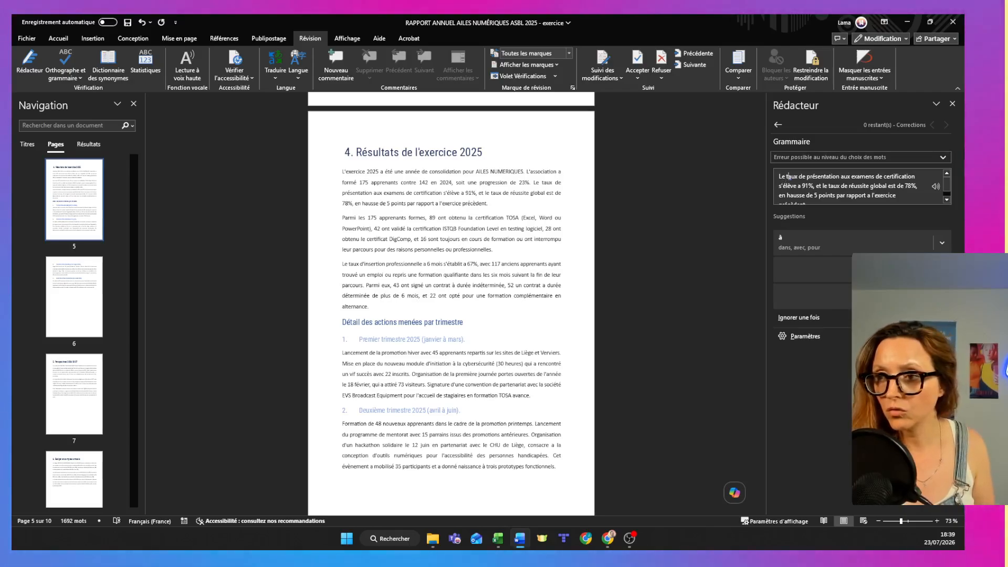
pyautogui.click(800, 247)
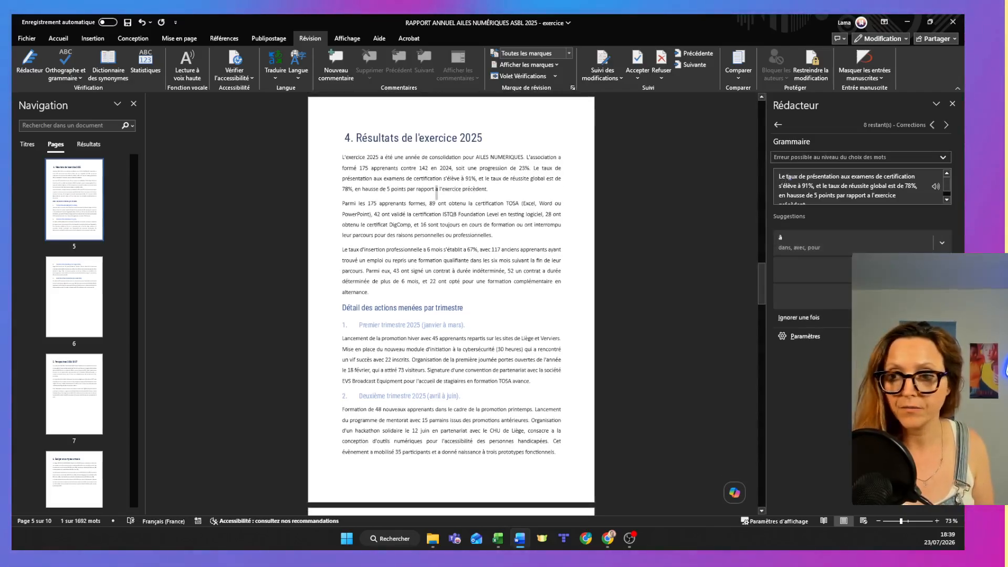
pyautogui.click(799, 244)
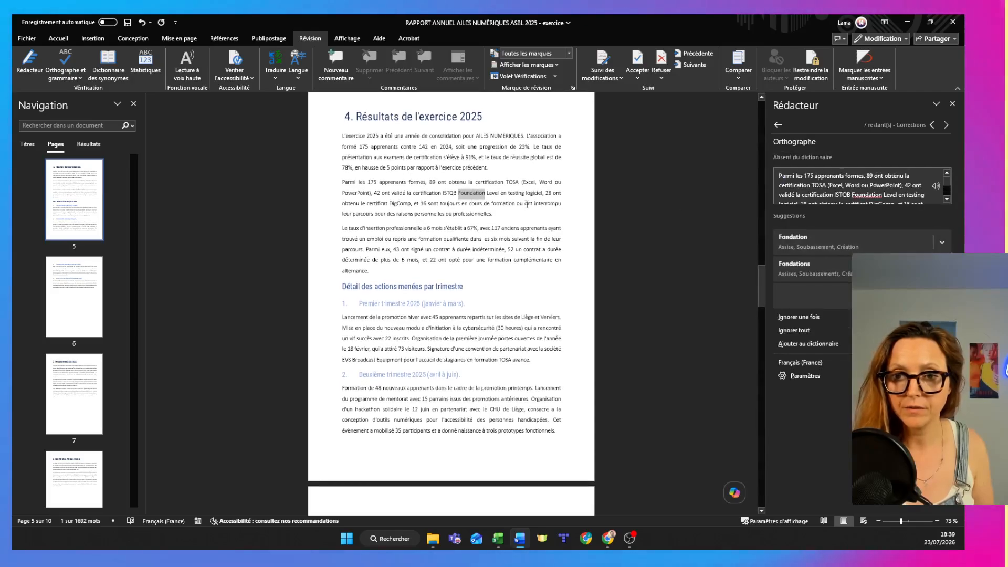
pyautogui.click(953, 104)
pyautogui.click(522, 256)
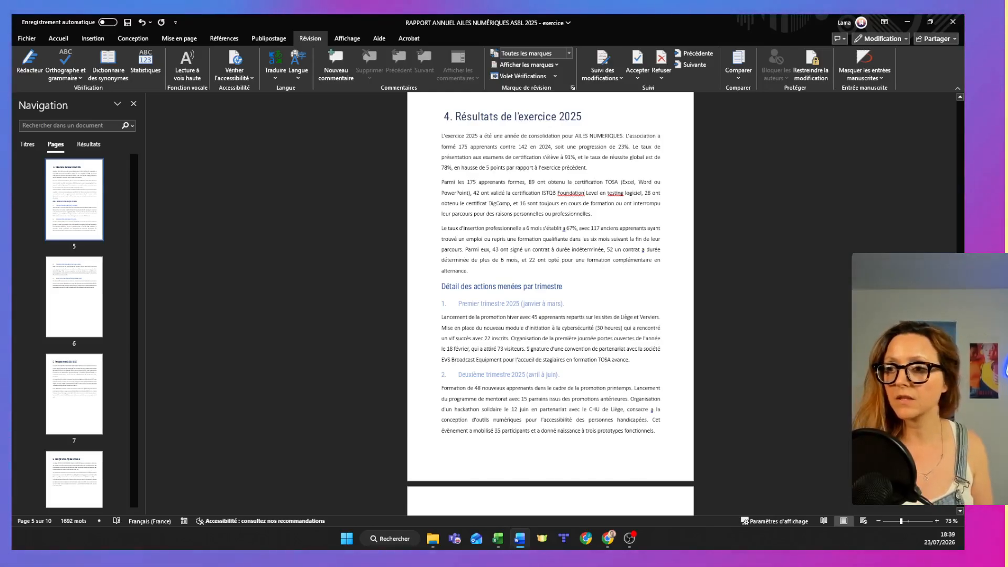
# Insert another page break before the heading "1. Qui sommes-nous" to add a blank page ahead of it.
pyautogui.moveTo(961, 279); pyautogui.dragTo(961, 159)
pyautogui.click(444, 225)
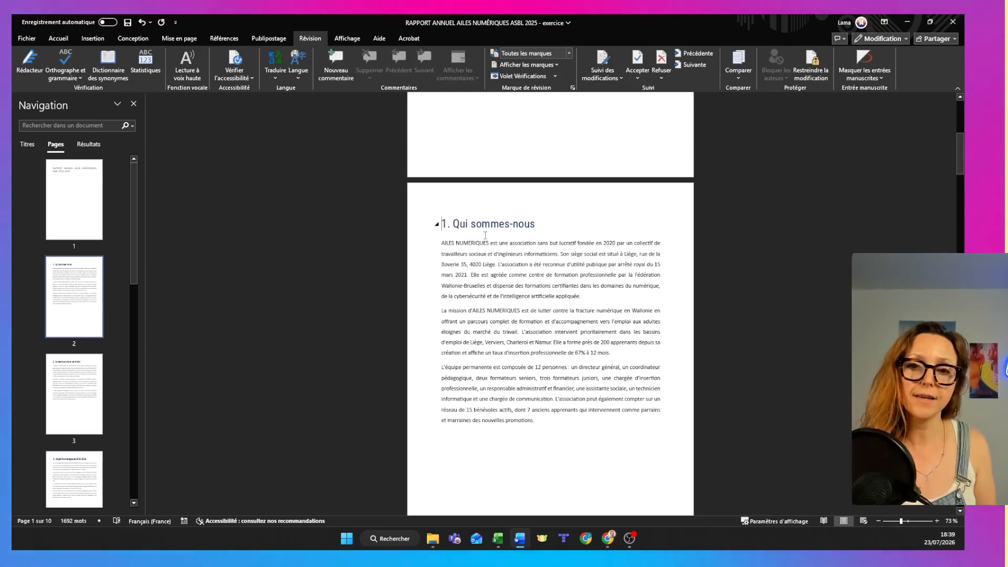
pyautogui.click(224, 40)
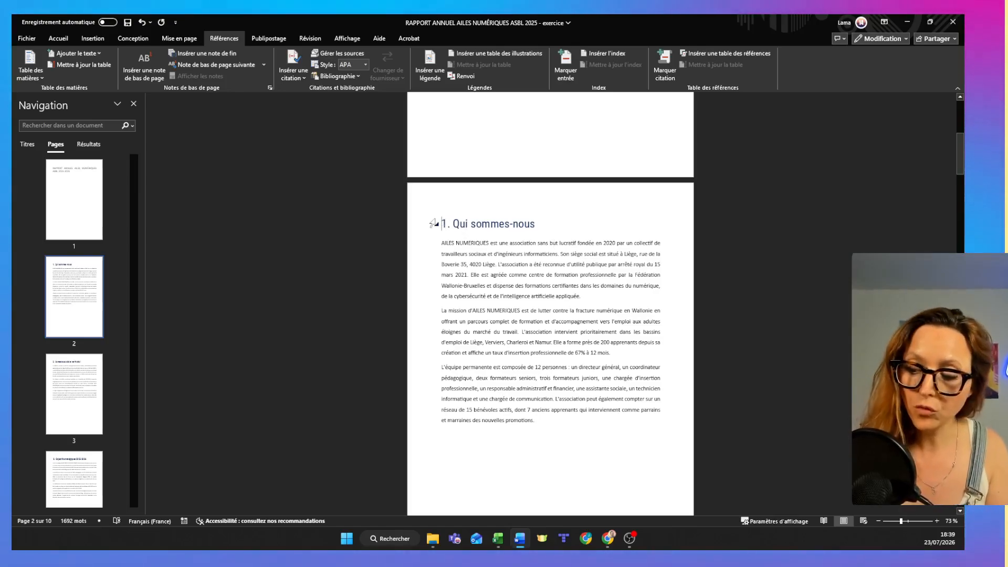
pyautogui.hotkey('ctrl', 'Return')
pyautogui.scroll(1, 430, 222)
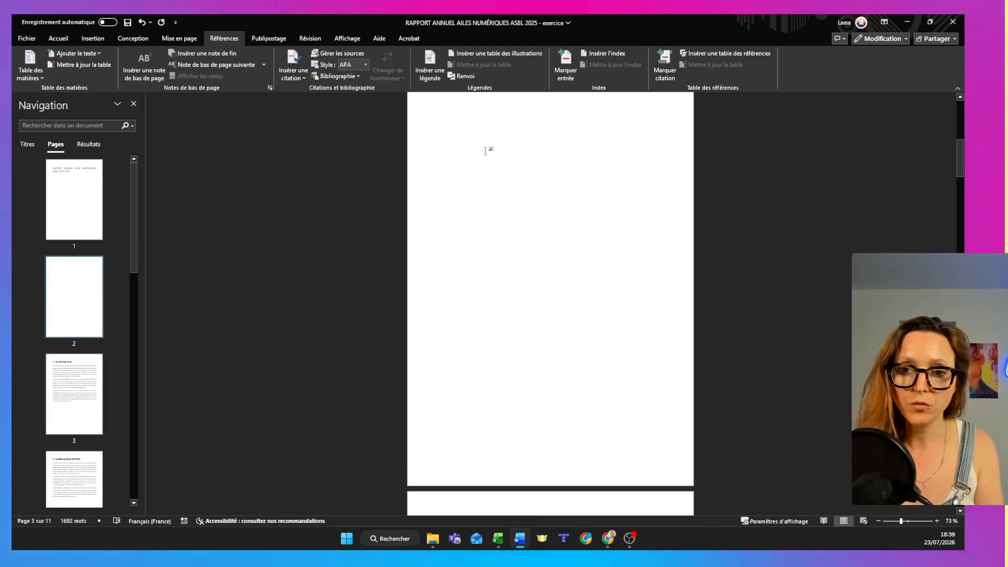
# Insert an automatic table of contents titled "Table des matières" after the page break on the blank page before "1. Qui sommes-nous".
pyautogui.doubleClick(450, 140)
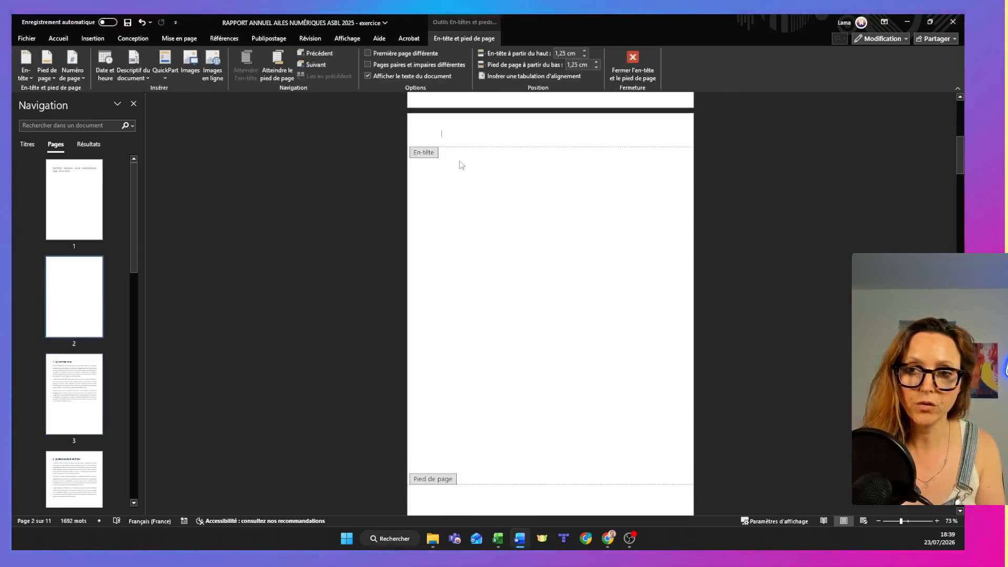
pyautogui.click(633, 62)
pyautogui.click(431, 161)
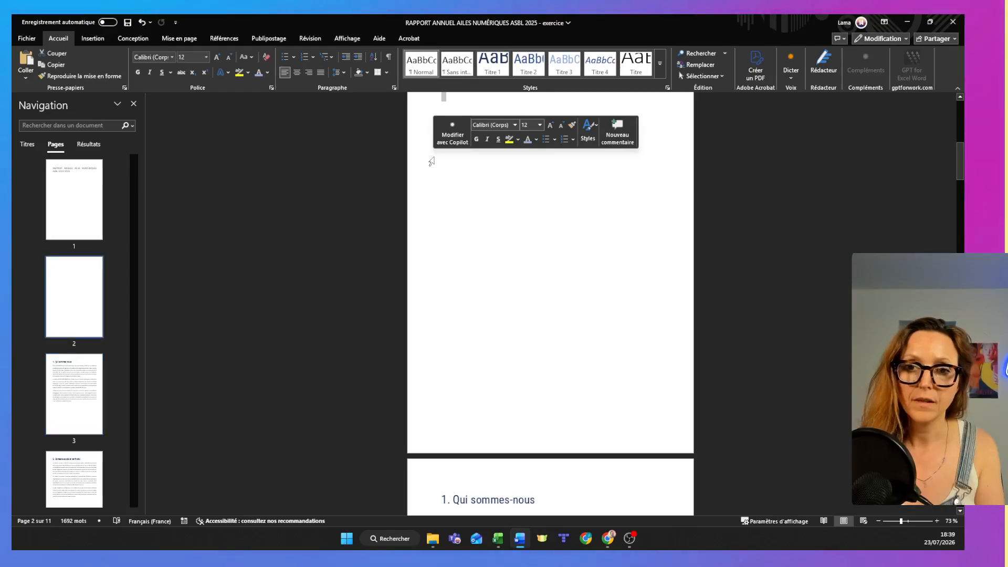
pyautogui.click(477, 210)
pyautogui.scroll(3, 477, 210)
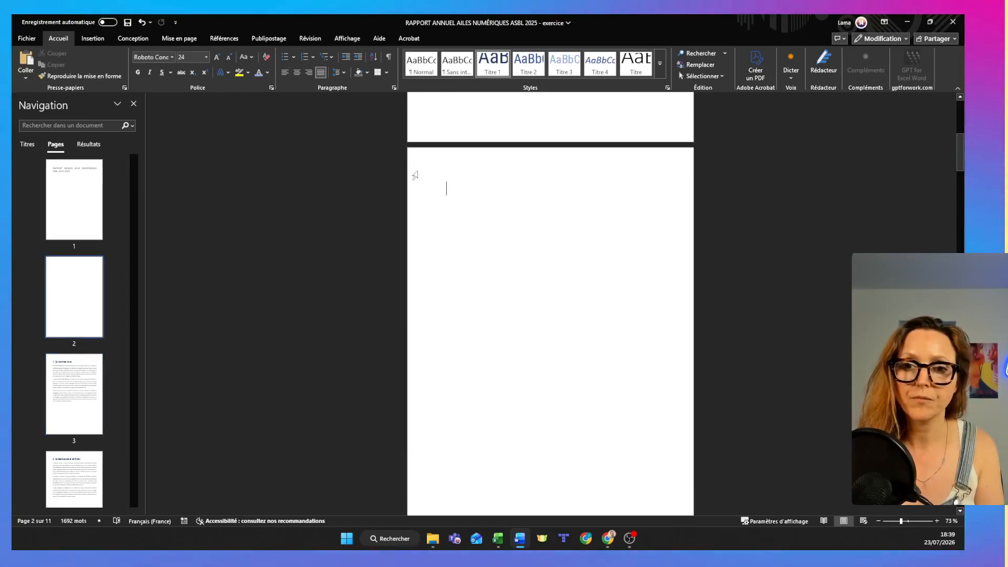
pyautogui.click(219, 39)
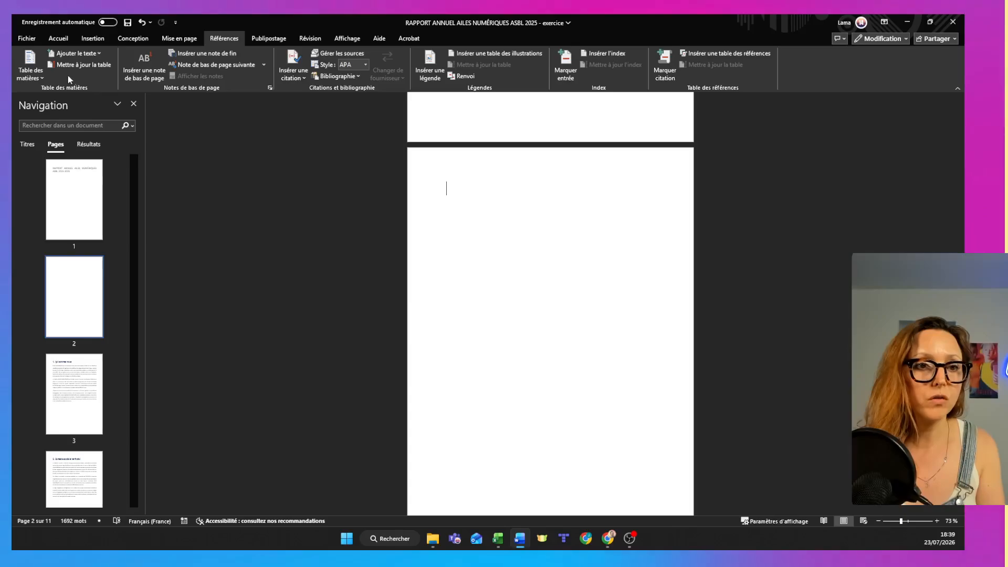
pyautogui.click(35, 65)
pyautogui.click(81, 131)
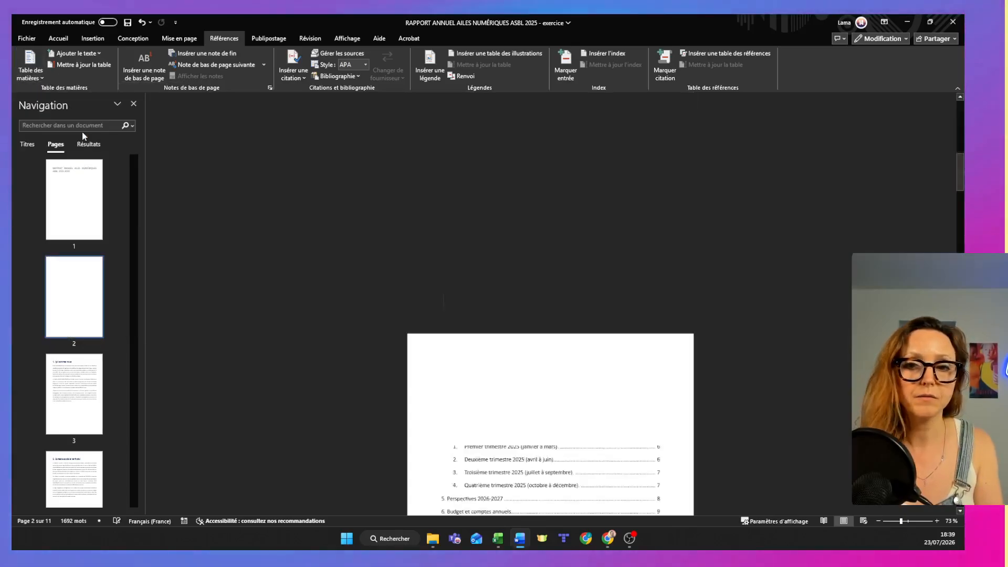
# Show the formatting marks and delete the page break on the blank page 2 ahead of the table of contents.
pyautogui.scroll(-5, 574, 323)
pyautogui.scroll(3, 574, 323)
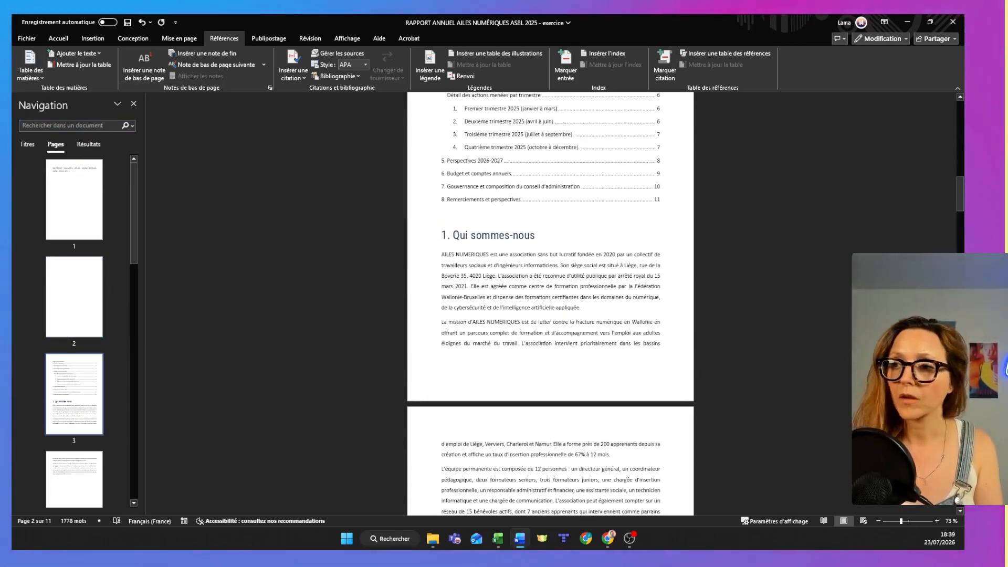
pyautogui.moveTo(963, 201); pyautogui.dragTo(949, 150)
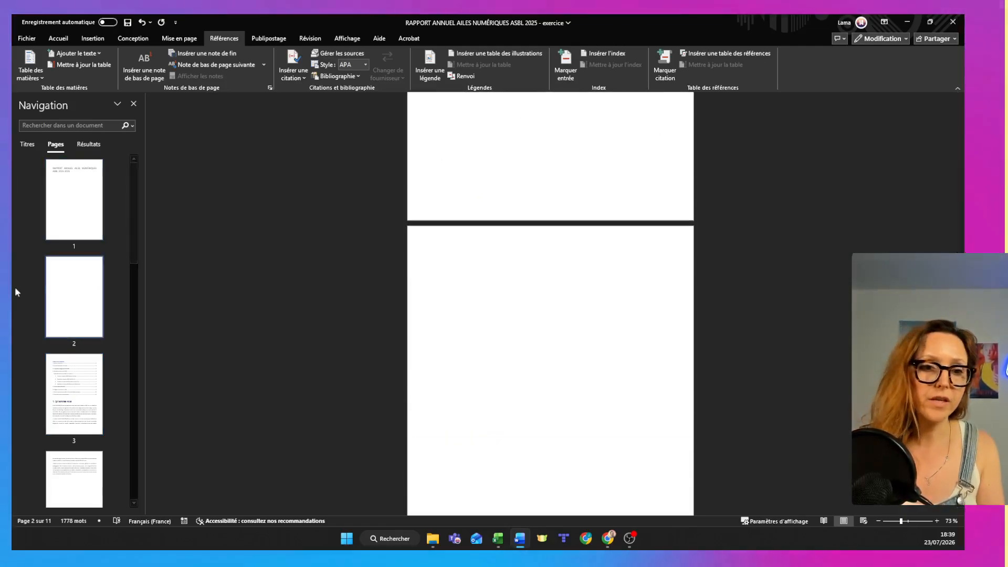
pyautogui.click(84, 287)
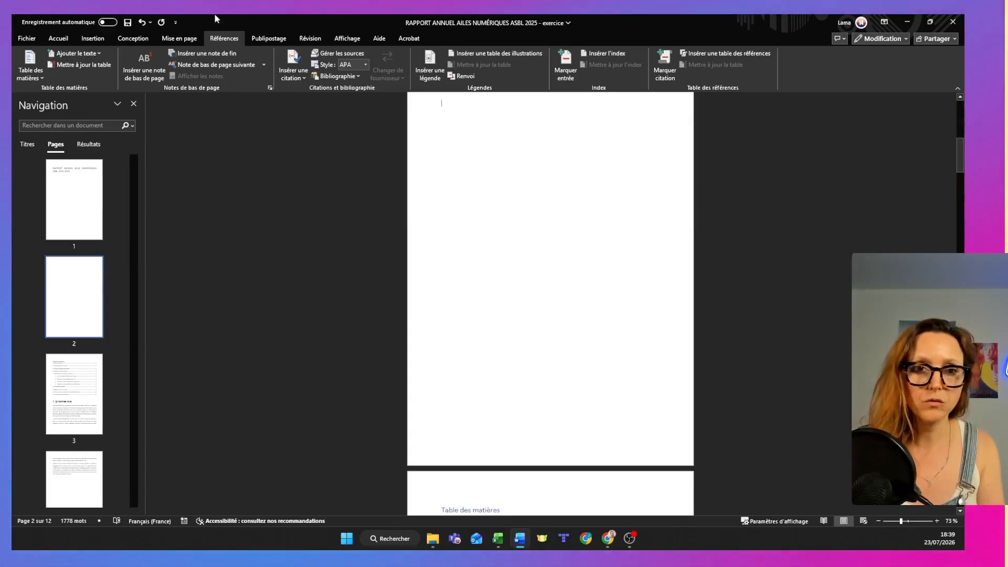
pyautogui.click(54, 39)
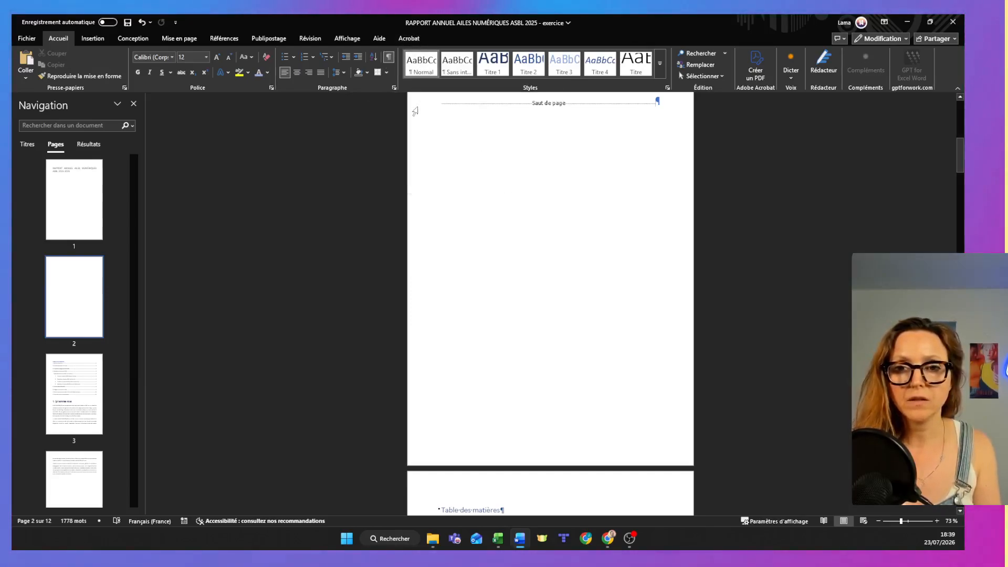
pyautogui.click(414, 111)
pyautogui.press('Delete')
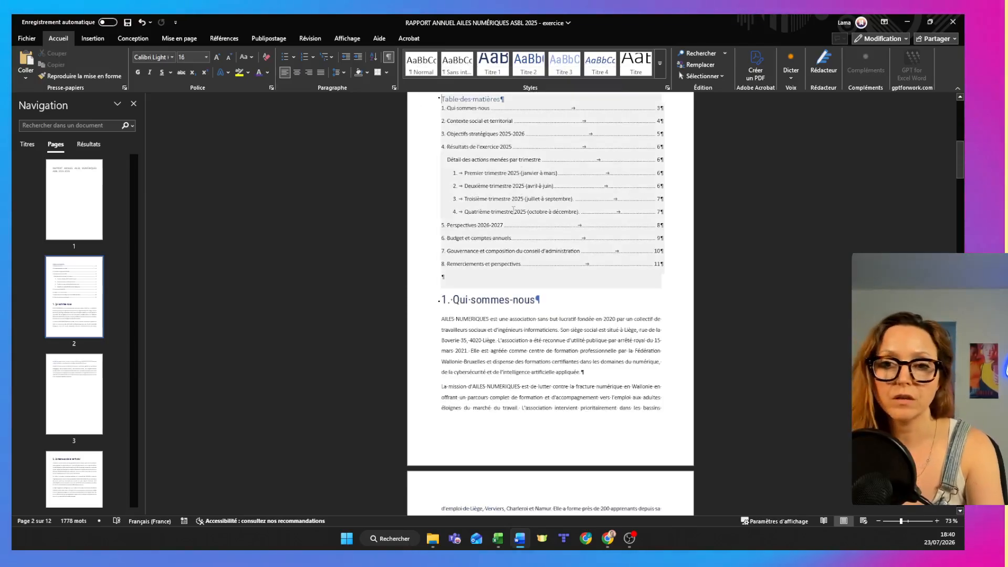
# Insert a page break between the table of contents and the heading "1. Qui sommes-nous", and hide the formatting marks.
pyautogui.click(448, 312)
pyautogui.click(442, 300)
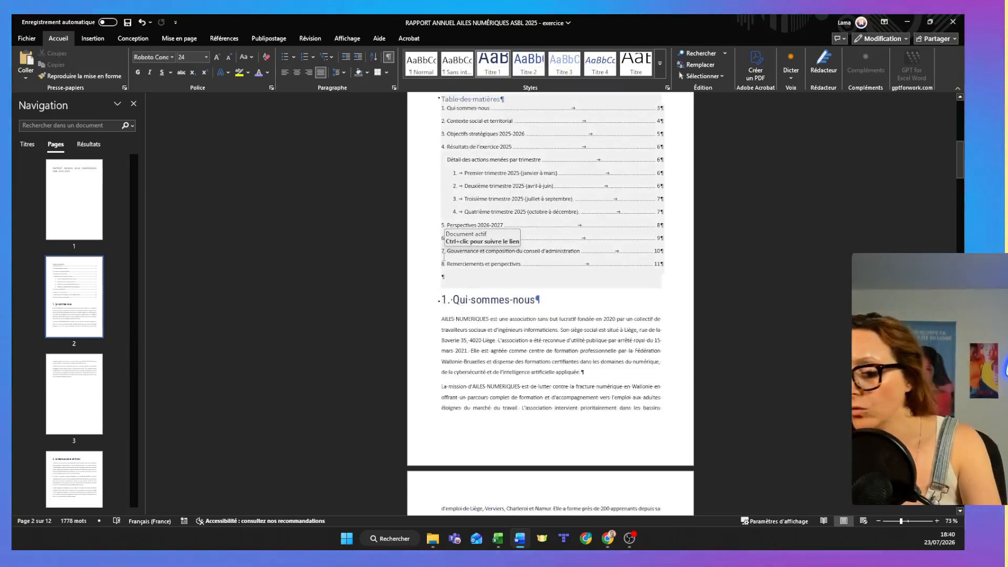
pyautogui.hotkey('ctrl', 'Return')
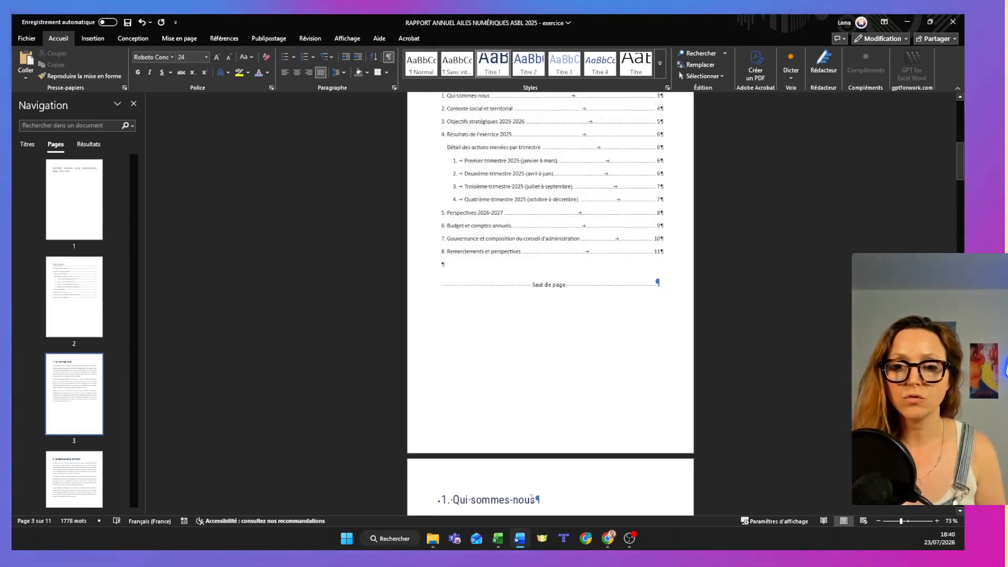
pyautogui.scroll(-2, 538, 483)
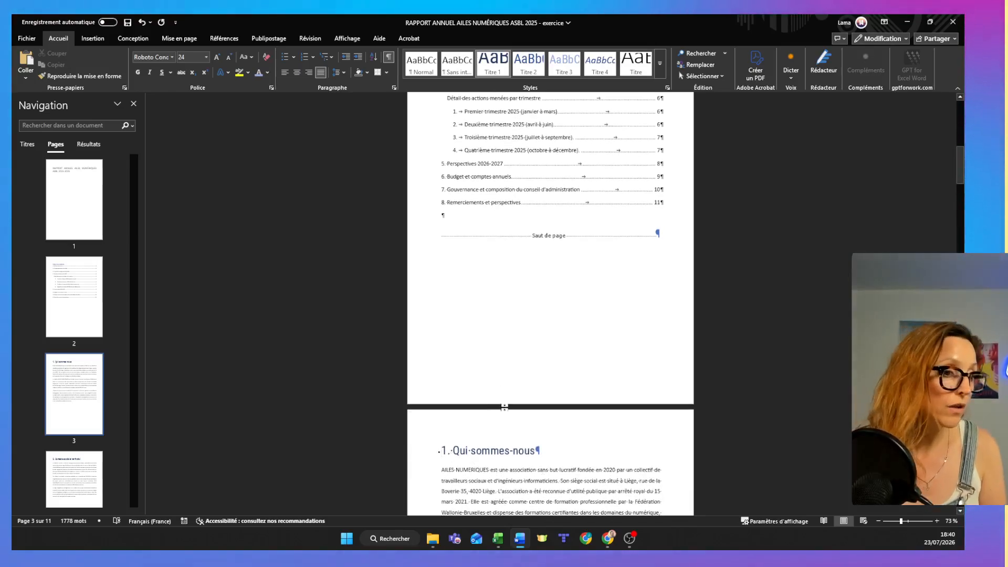
pyautogui.scroll(1, 504, 420)
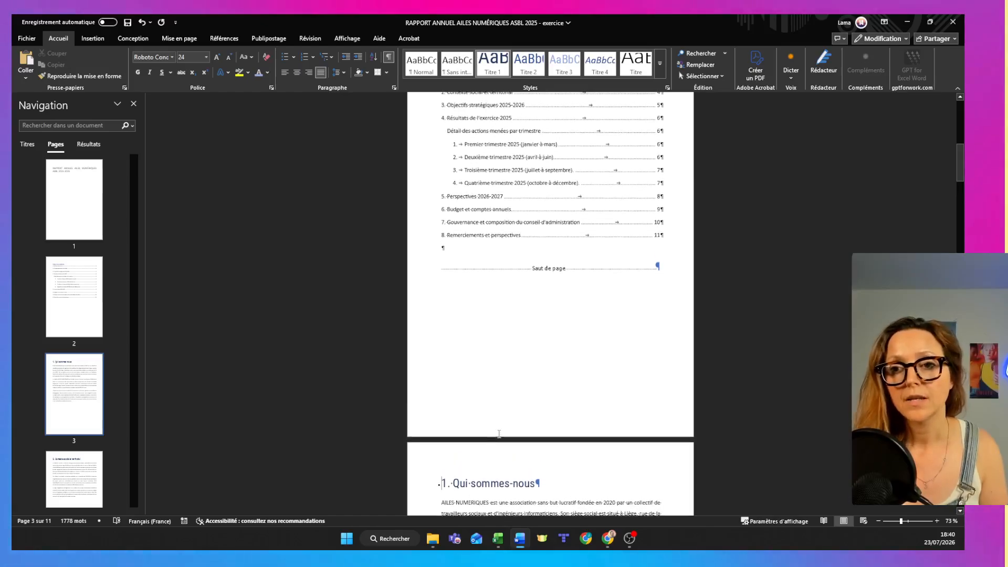
pyautogui.scroll(3, 502, 443)
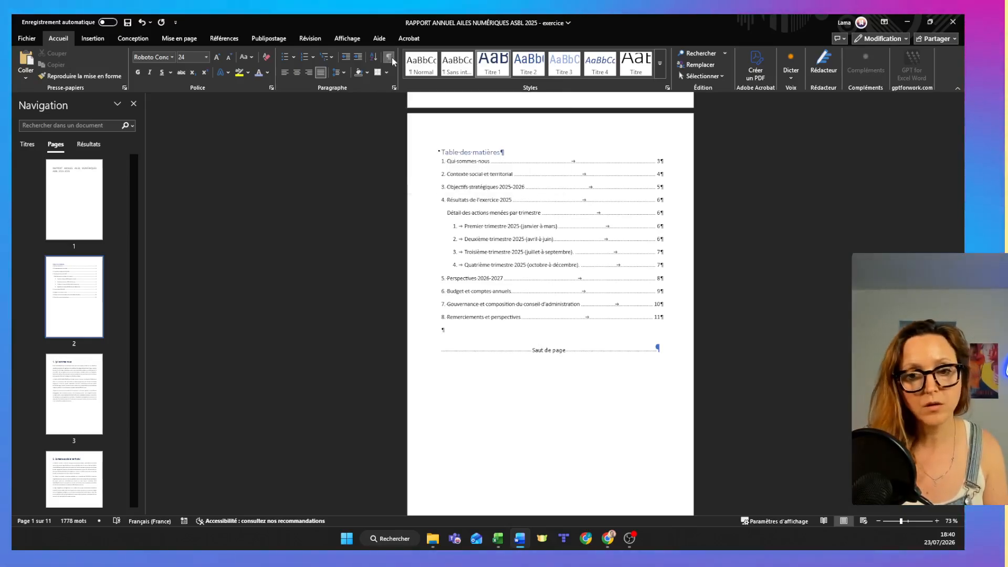
pyautogui.click(391, 59)
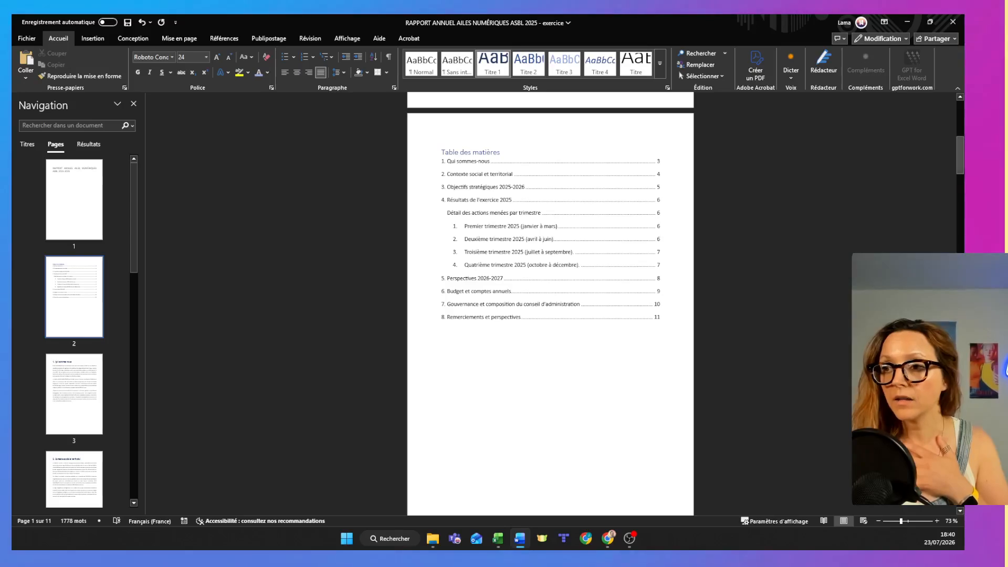
# Copy the report title from the first page and insert the Facette cover page at the start of the document.
pyautogui.moveTo(960, 162)
pyautogui.mouseDown()
pyautogui.moveTo(960, 125)
pyautogui.moveTo(962, 162)
pyautogui.mouseUp()
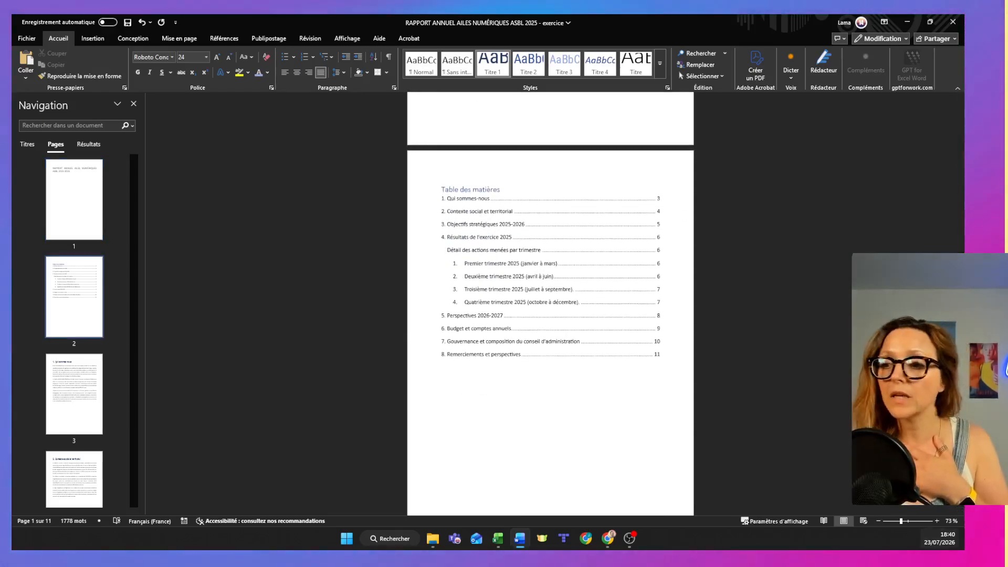
pyautogui.click(937, 521)
pyautogui.click(937, 522)
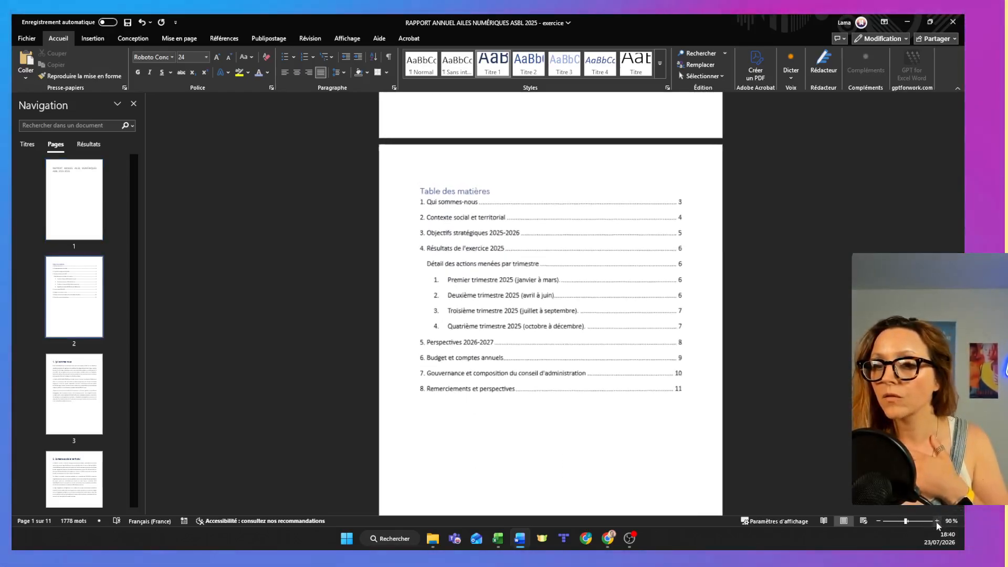
pyautogui.moveTo(960, 154); pyautogui.dragTo(944, 85)
pyautogui.tripleClick(456, 173)
pyautogui.hotkey('ctrl', 'c')
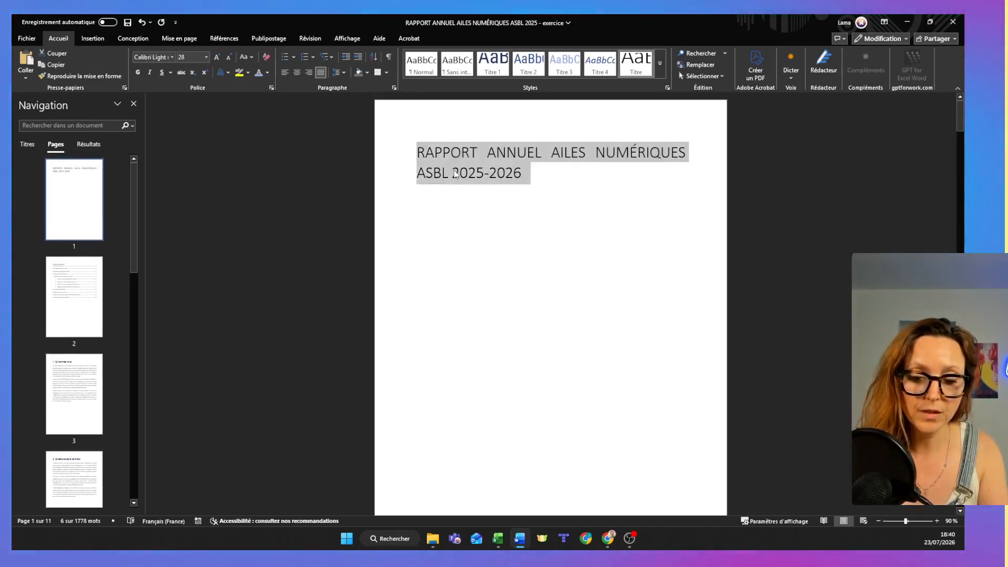
pyautogui.click(421, 152)
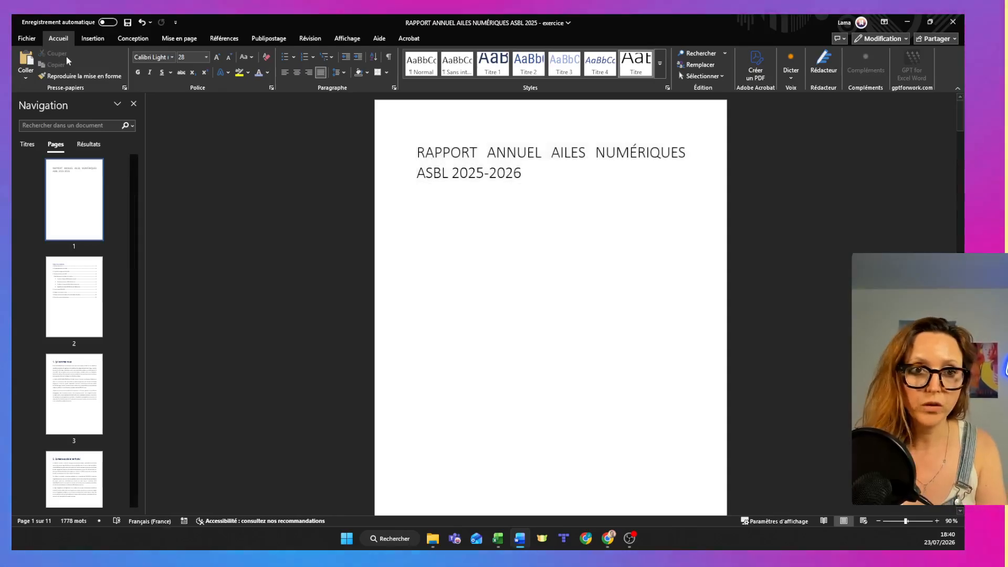
pyautogui.click(92, 38)
pyautogui.click(25, 67)
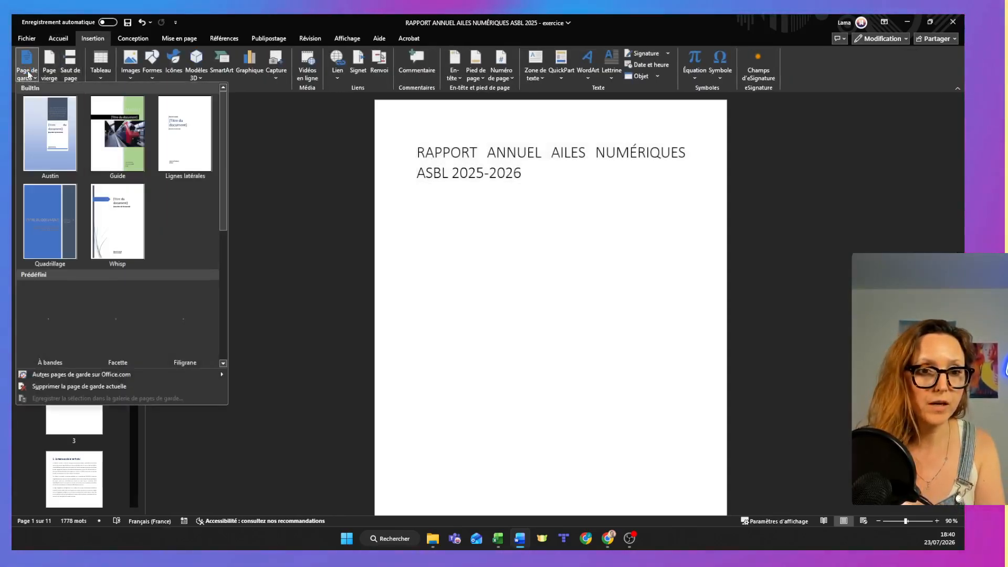
pyautogui.click(113, 329)
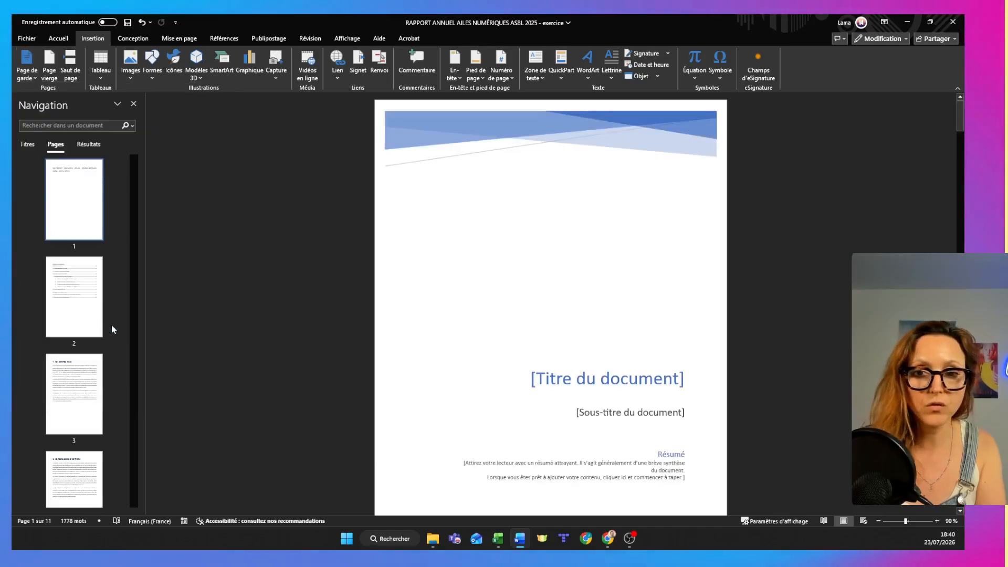
# Paste the copied title "RAPPORT ANNUEL AILES NUMÉRIQUES ASBL 2025-2026" into the cover page's title placeholder, adopting the placeholder's formatting.
pyautogui.click(645, 383)
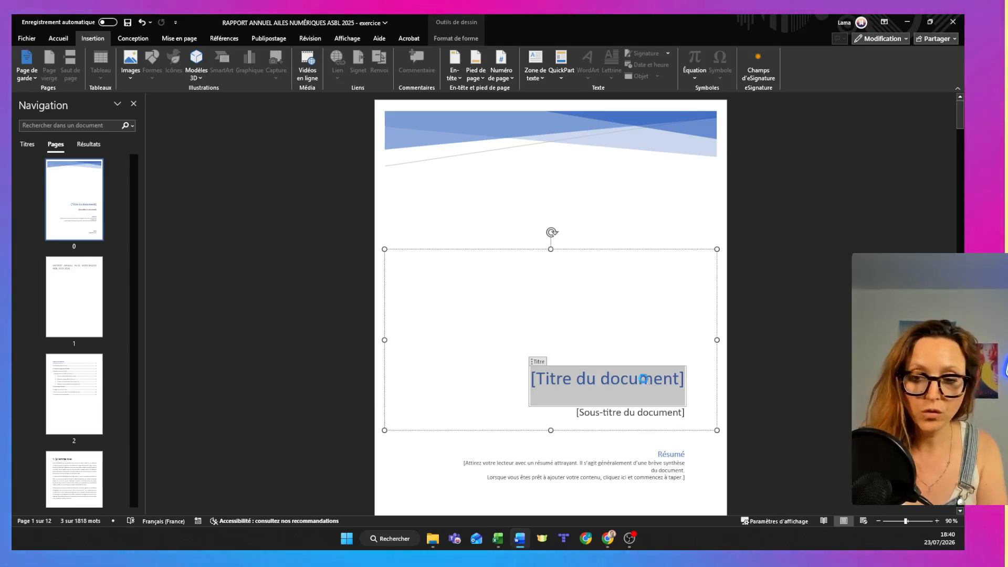
pyautogui.hotkey('ctrl', 'v')
pyautogui.click(710, 400)
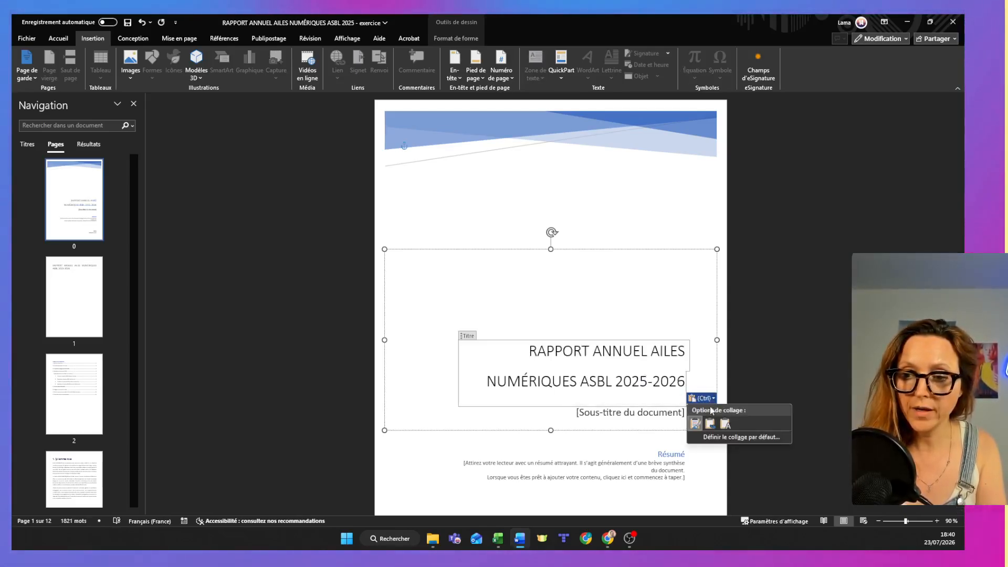
pyautogui.click(713, 422)
# Delete the subtitle placeholder and the Résumé block from the cover page.
pyautogui.click(630, 416)
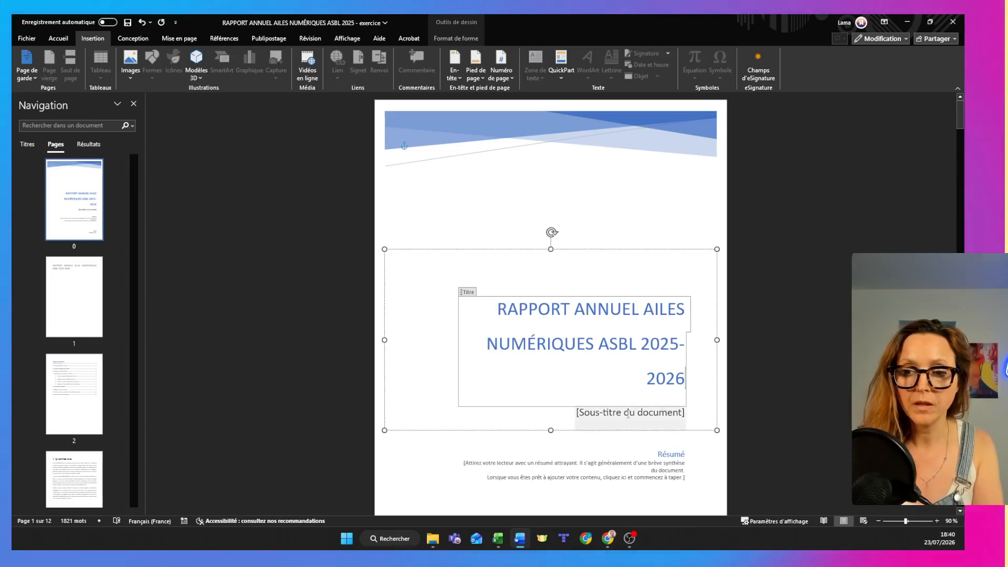
pyautogui.click(663, 474)
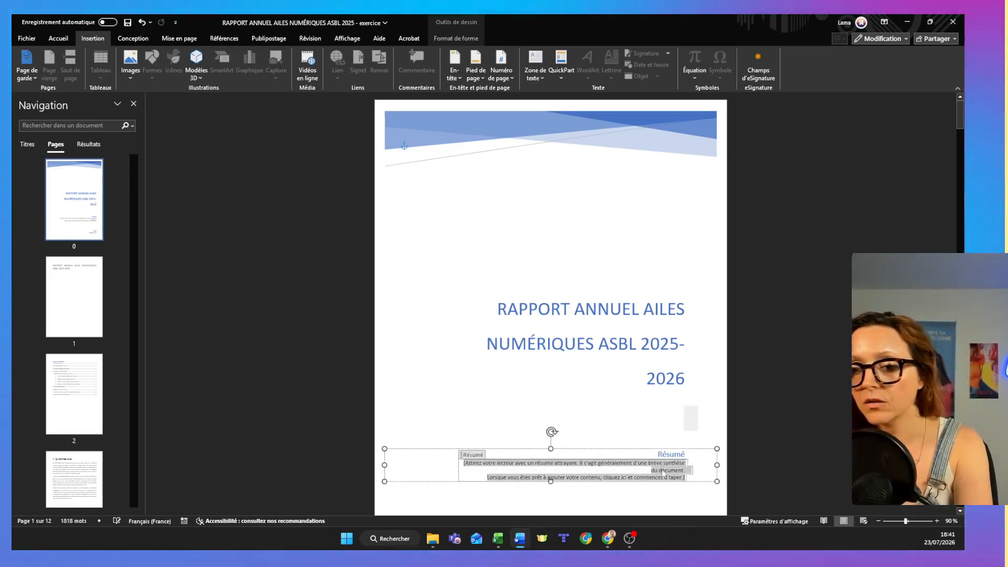
pyautogui.press('Delete')
pyautogui.press('Delete')
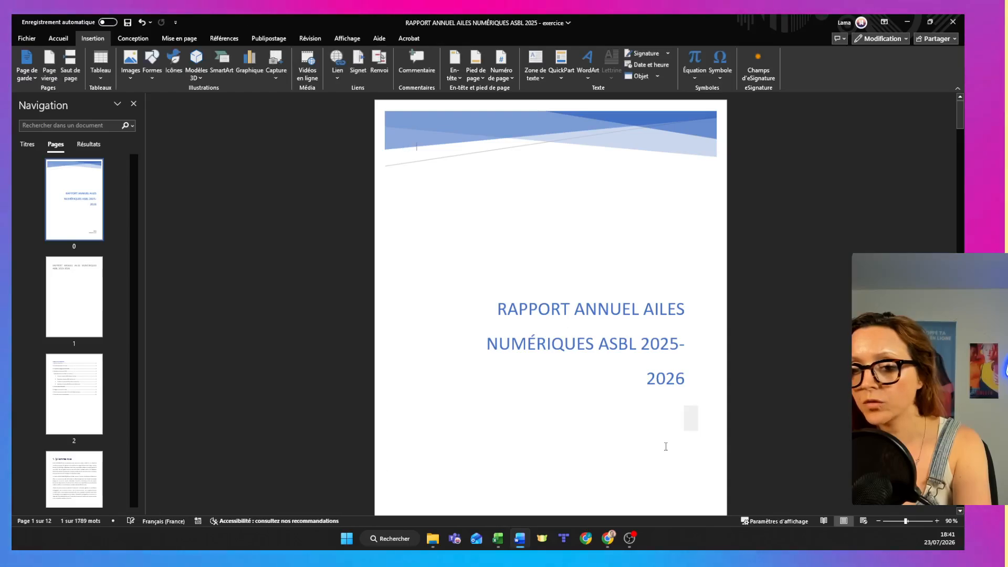
# Replace the author on the cover page with "GIRLEEK" and clear the e-mail address placeholder below it.
pyautogui.scroll(-1, 666, 446)
pyautogui.scroll(-2, 666, 446)
pyautogui.click(675, 401)
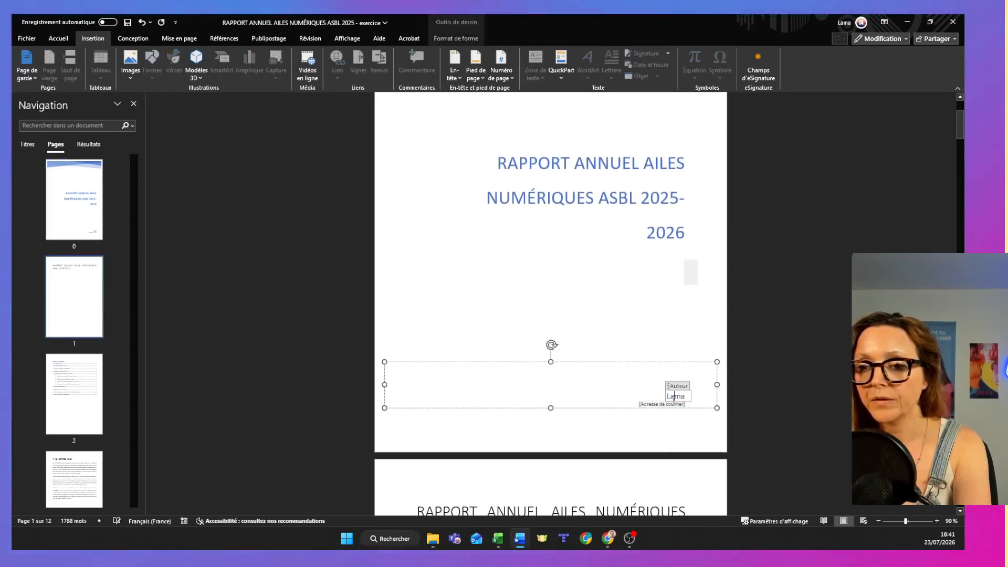
pyautogui.write('GIRLEEK')
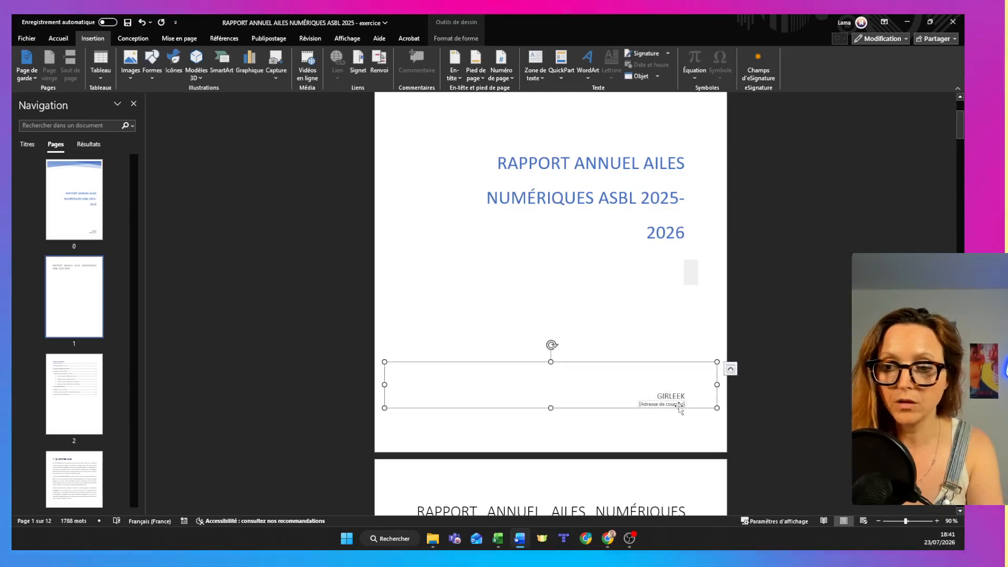
pyautogui.press('Delete')
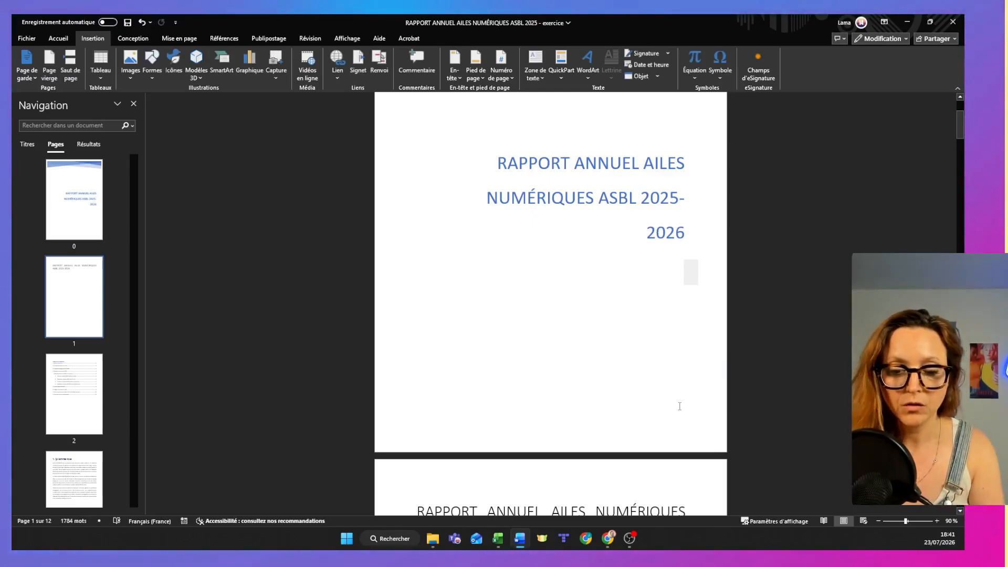
pyautogui.hotkey('ctrl', 'z')
pyautogui.click(672, 405)
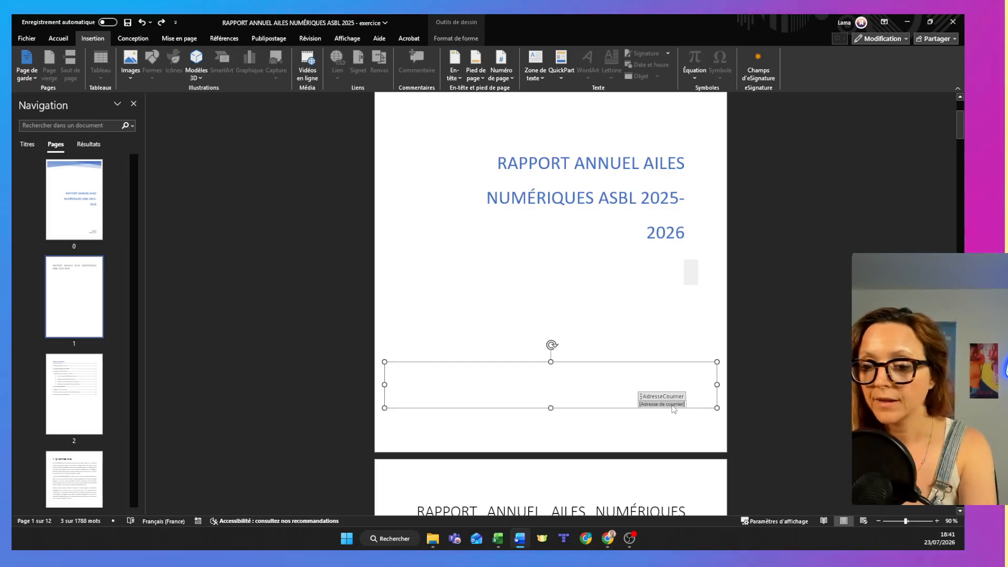
pyautogui.click(588, 315)
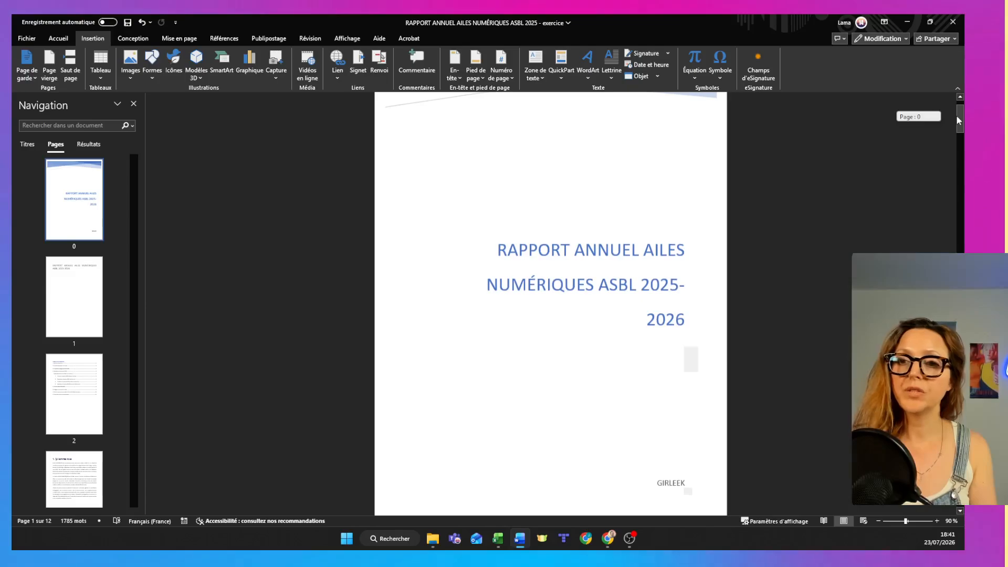
# Set the font size of the cover page title to 28.
pyautogui.scroll(2, 603, 338)
pyautogui.click(564, 344)
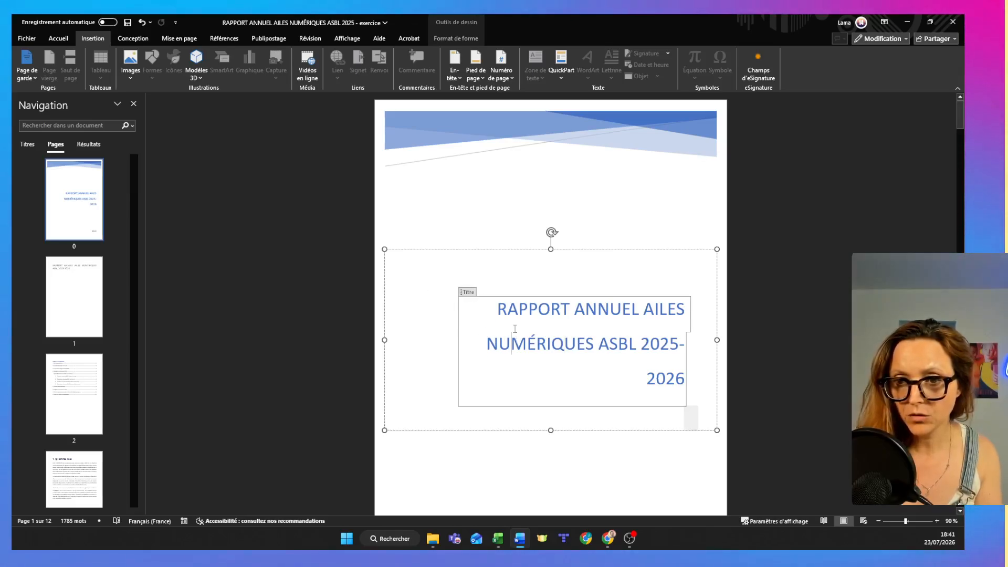
pyautogui.hotkey('ctrl', 'a')
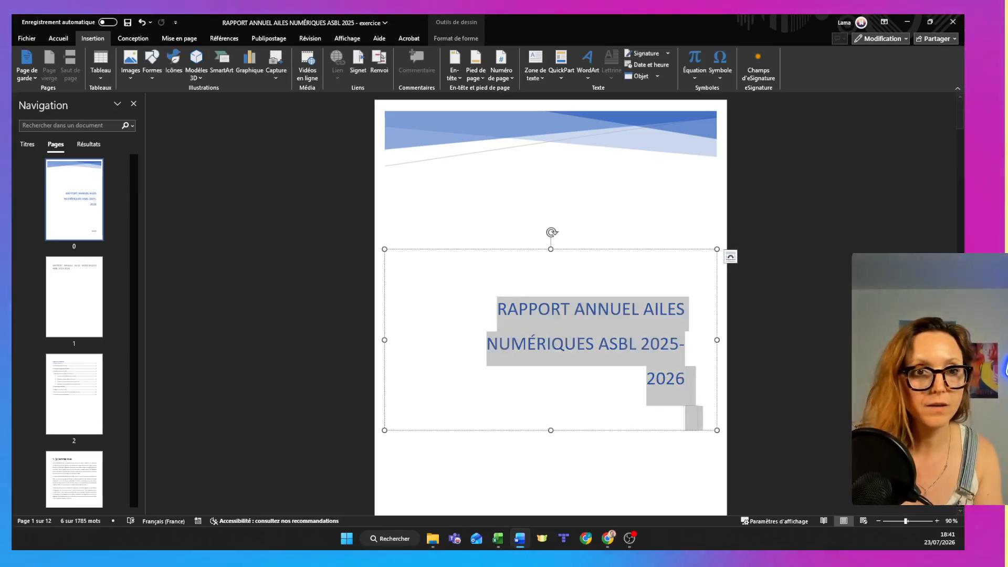
pyautogui.click(62, 40)
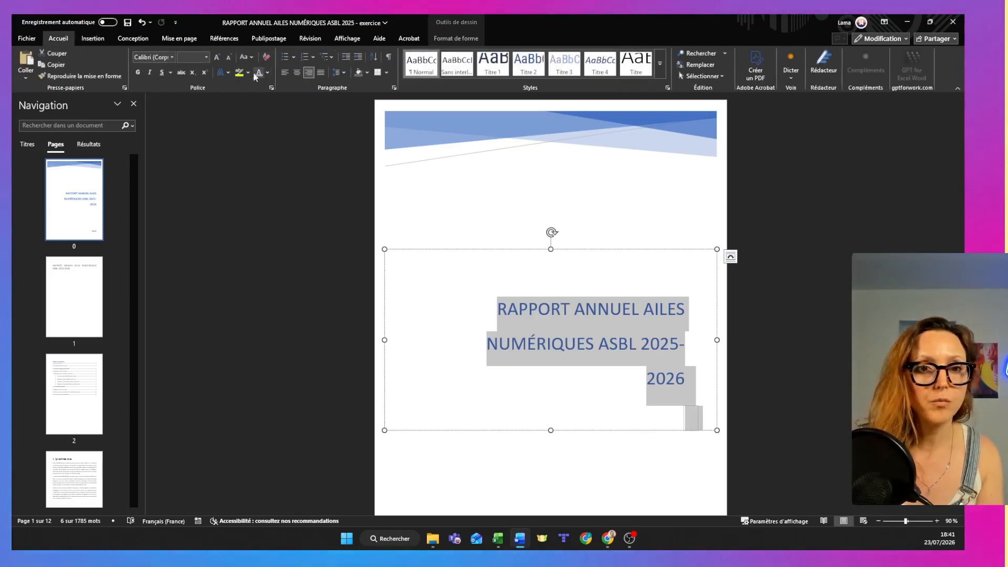
pyautogui.click(205, 61)
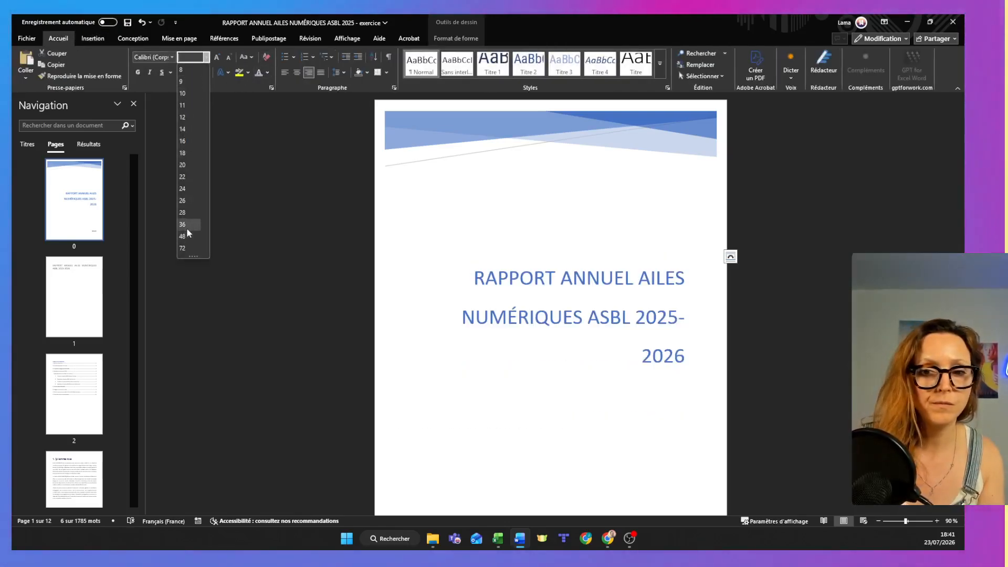
pyautogui.click(184, 212)
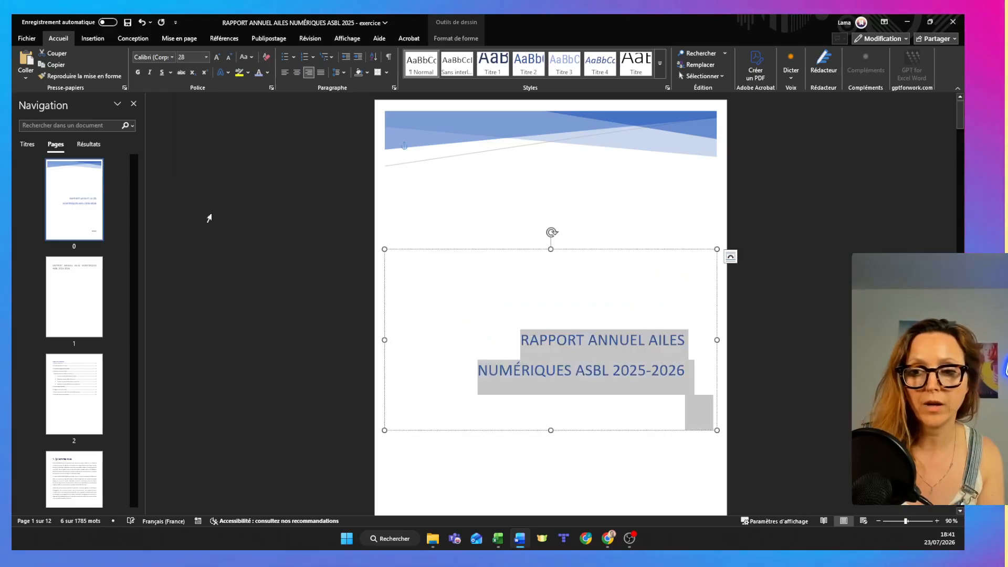
pyautogui.click(957, 200)
# Delete the old report title from the page that follows the cover page.
pyautogui.moveTo(962, 121)
pyautogui.mouseDown()
pyautogui.moveTo(961, 143)
pyautogui.moveTo(961, 128)
pyautogui.mouseUp()
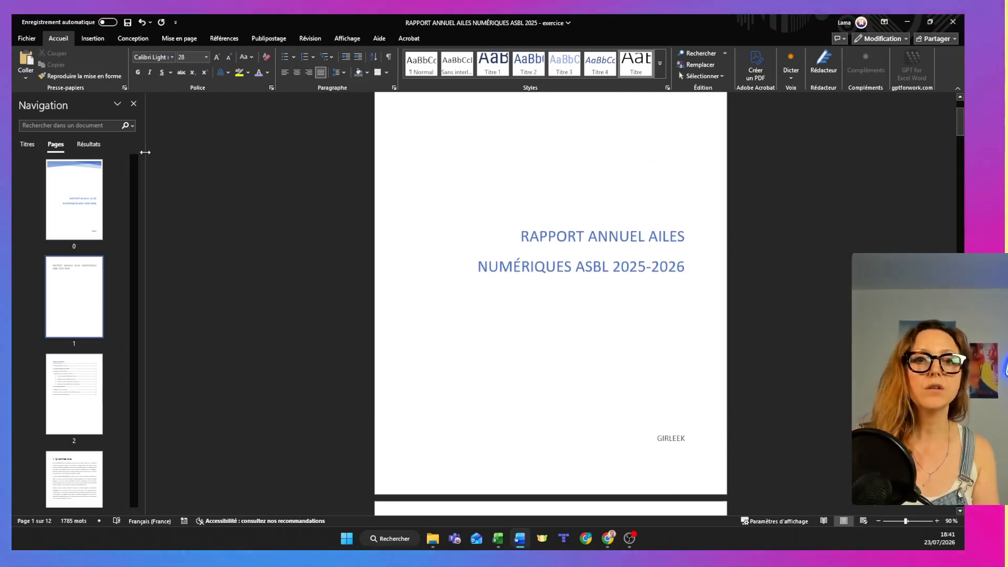
pyautogui.click(80, 41)
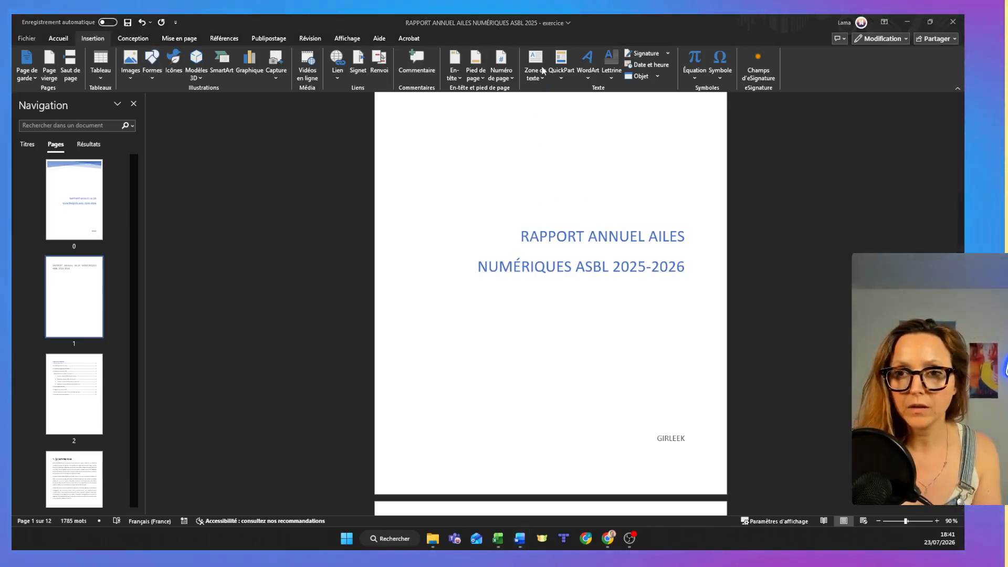
pyautogui.moveTo(960, 122); pyautogui.dragTo(957, 150)
pyautogui.tripleClick(504, 161)
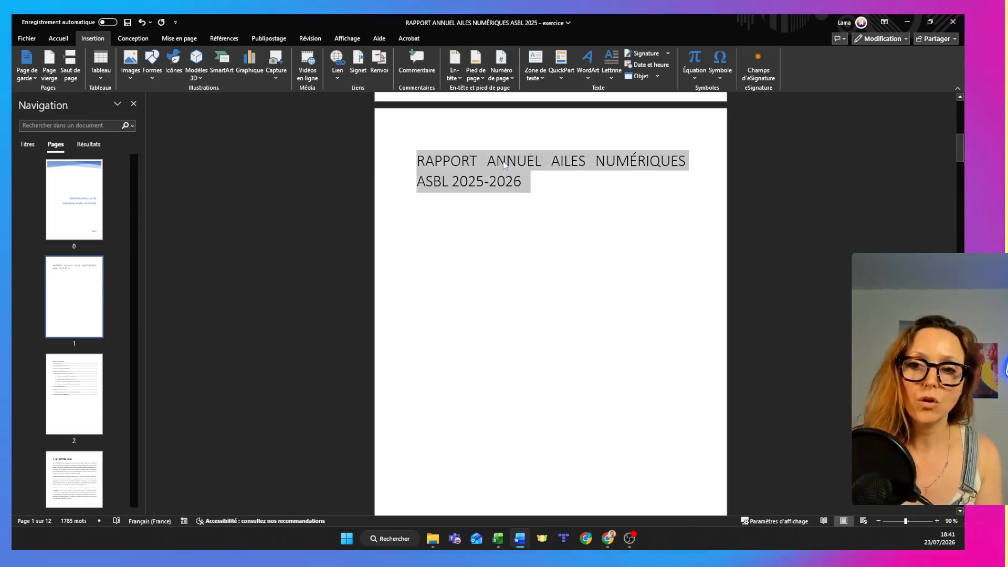
pyautogui.press('BackSpace')
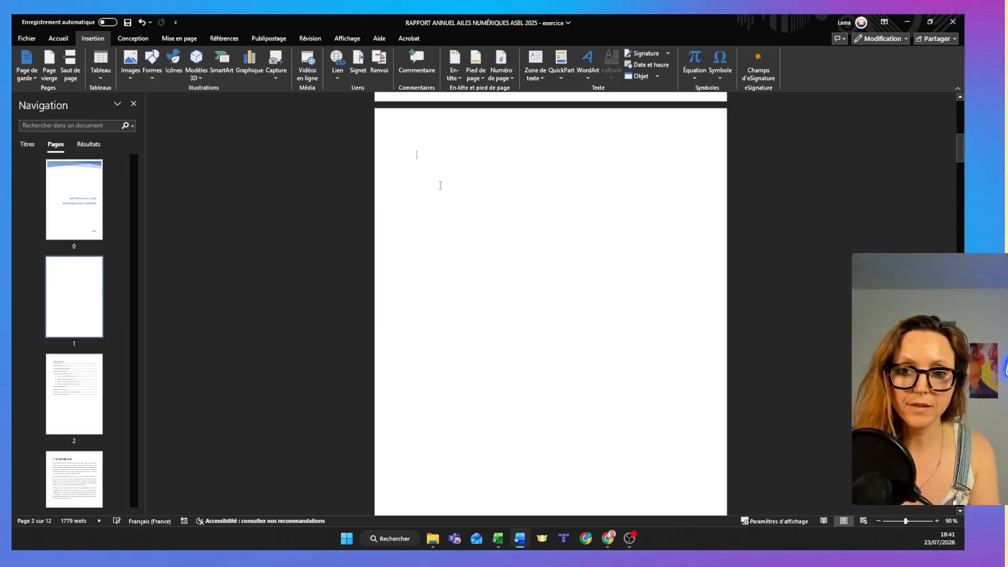
pyautogui.hotkey('ctrl', 'z')
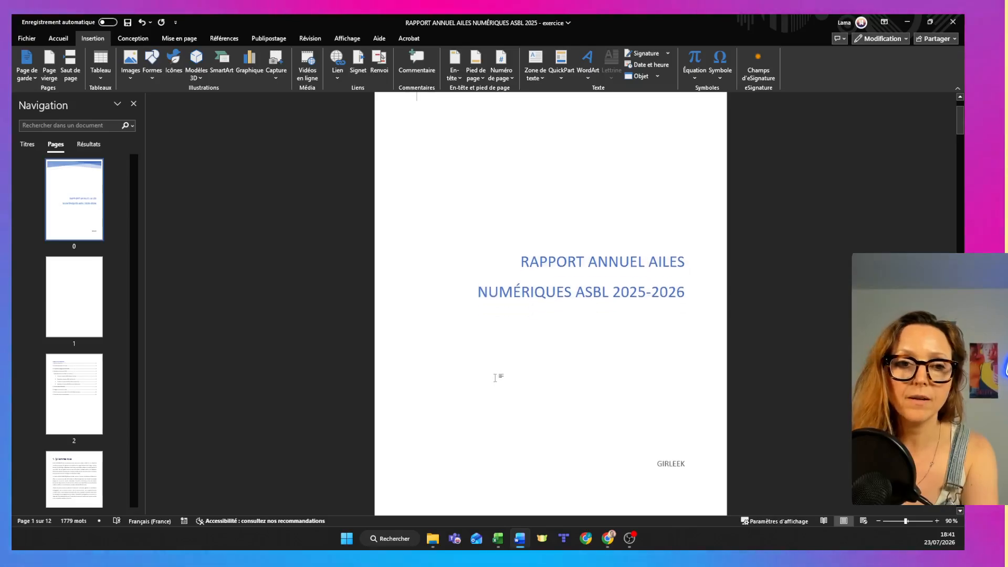
# Delete the leftover page break on the blank page after the cover, showing formatting marks only while removing it.
pyautogui.click(74, 285)
pyautogui.scroll(-3, 434, 145)
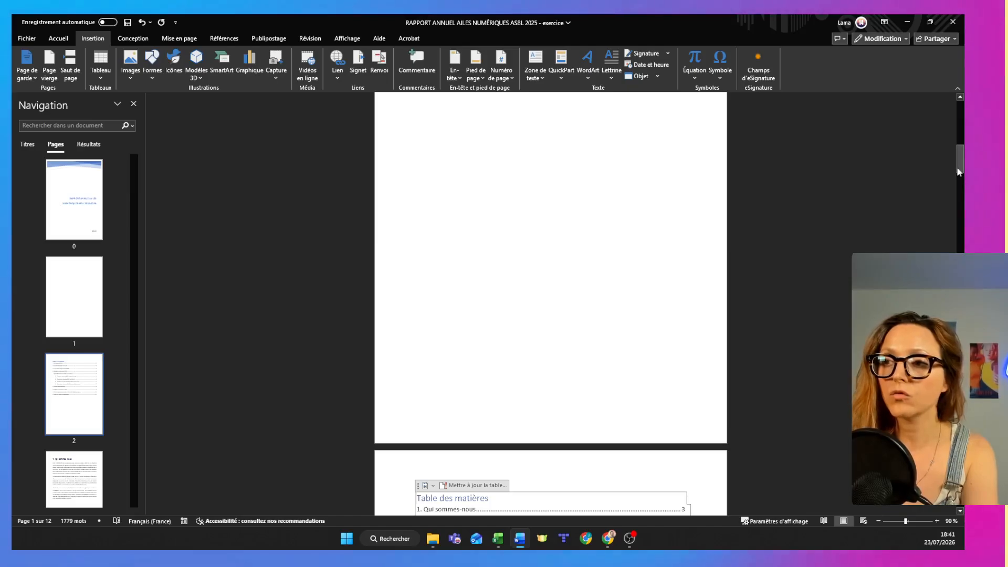
pyautogui.scroll(5, 958, 172)
pyautogui.click(58, 42)
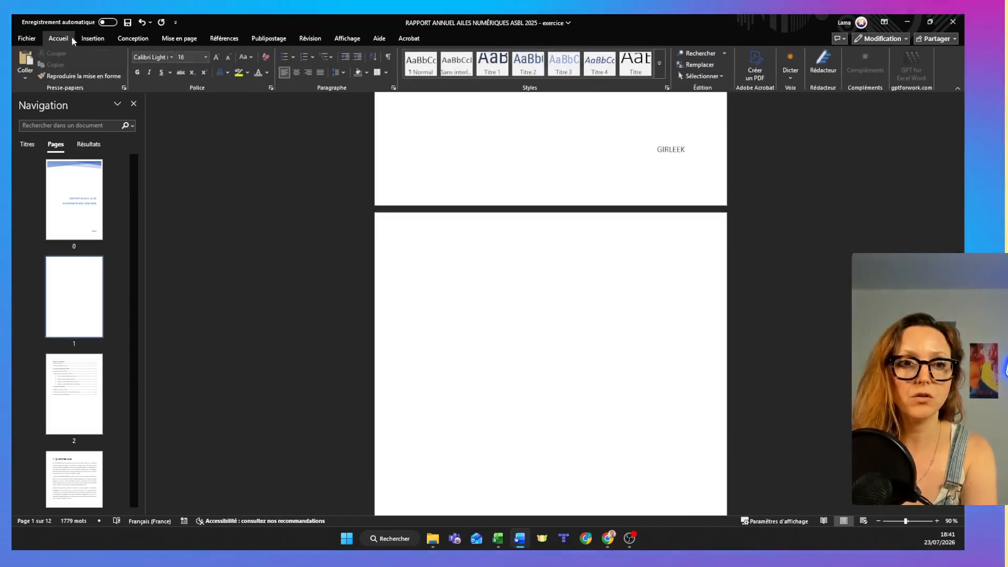
pyautogui.click(388, 57)
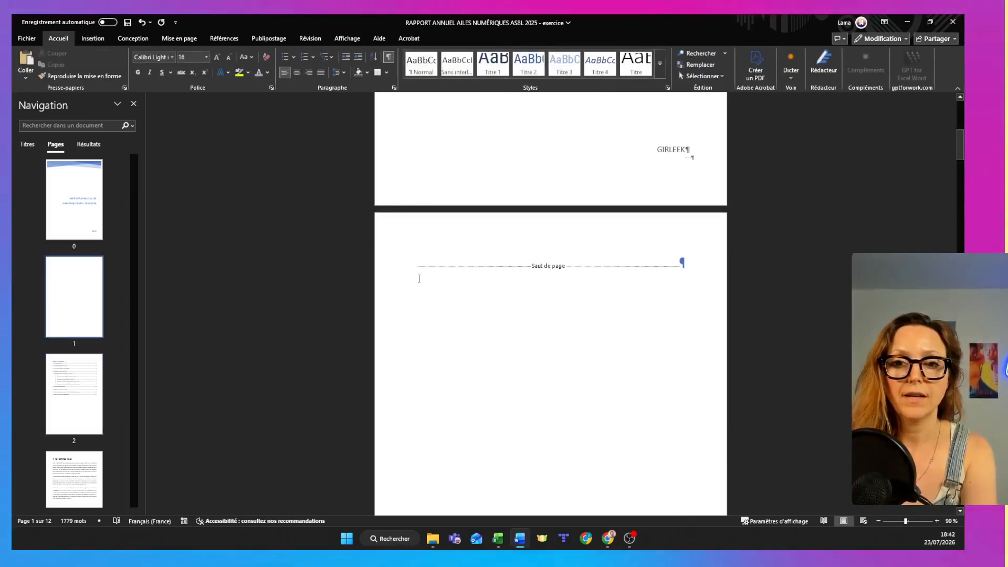
pyautogui.click(371, 270)
pyautogui.press('Delete')
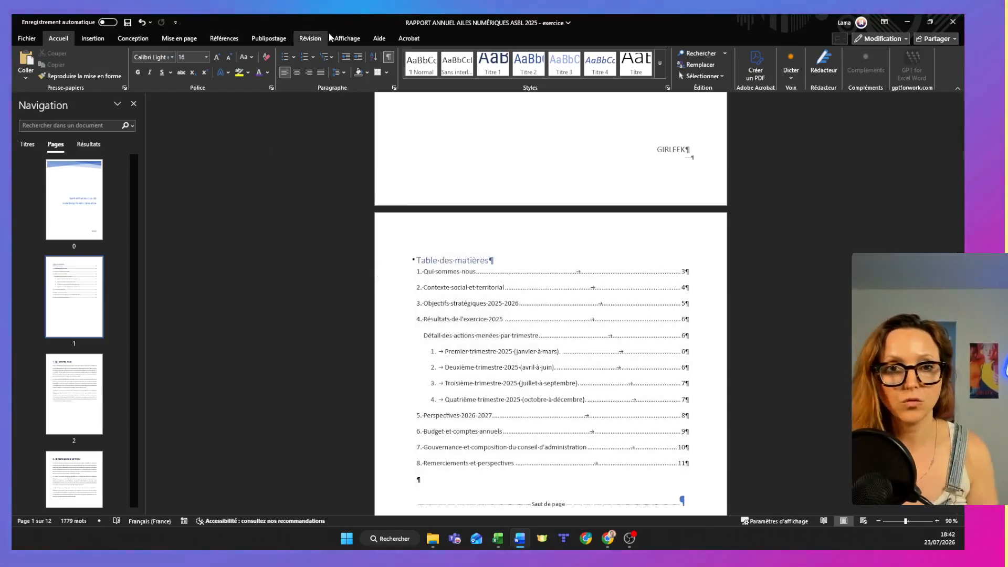
pyautogui.click(389, 57)
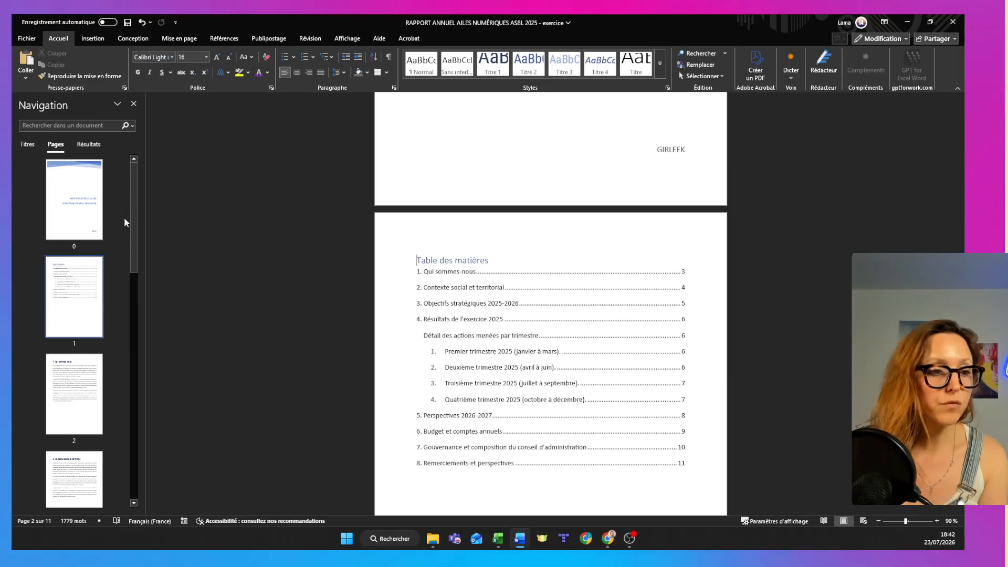
# Insert the built-in "À bandes" header with the document title on the table of contents page and leave header editing.
pyautogui.click(93, 39)
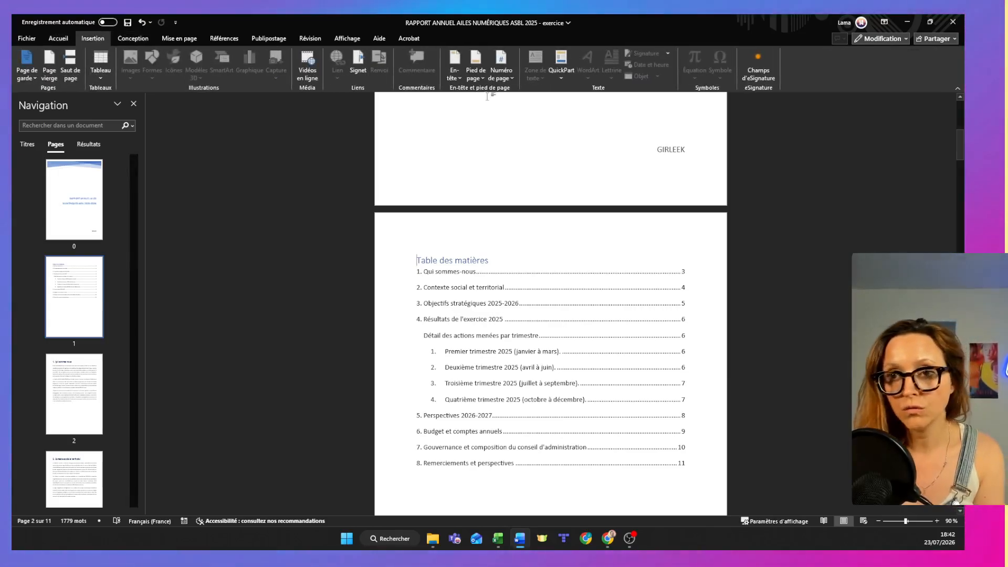
pyautogui.click(451, 74)
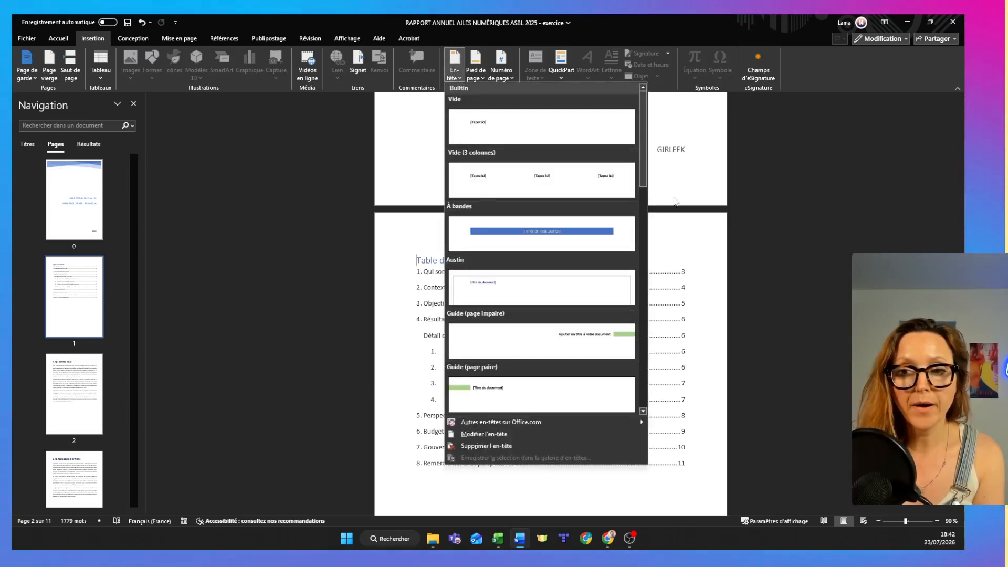
pyautogui.moveTo(646, 176); pyautogui.dragTo(648, 147)
pyautogui.click(588, 233)
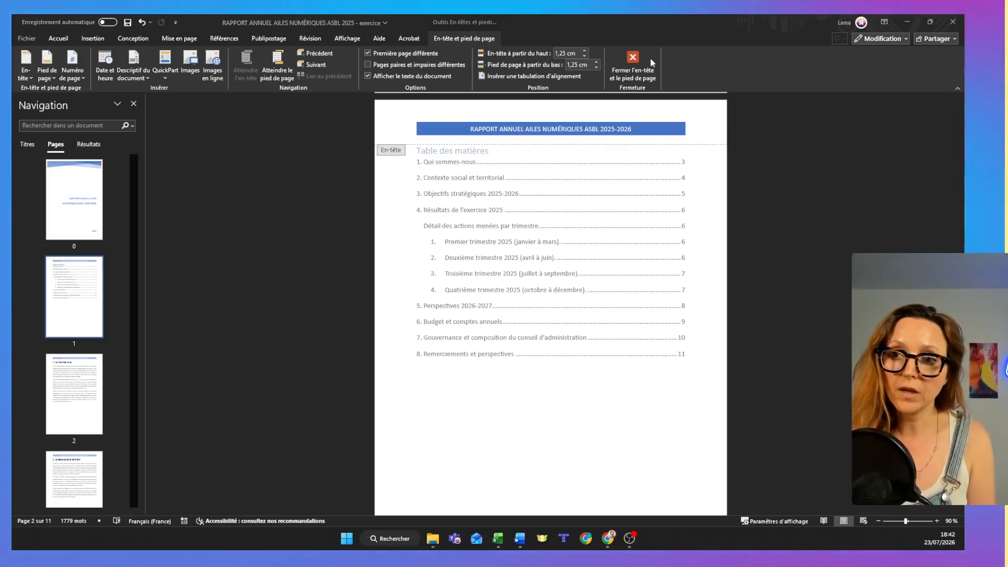
pyautogui.click(635, 59)
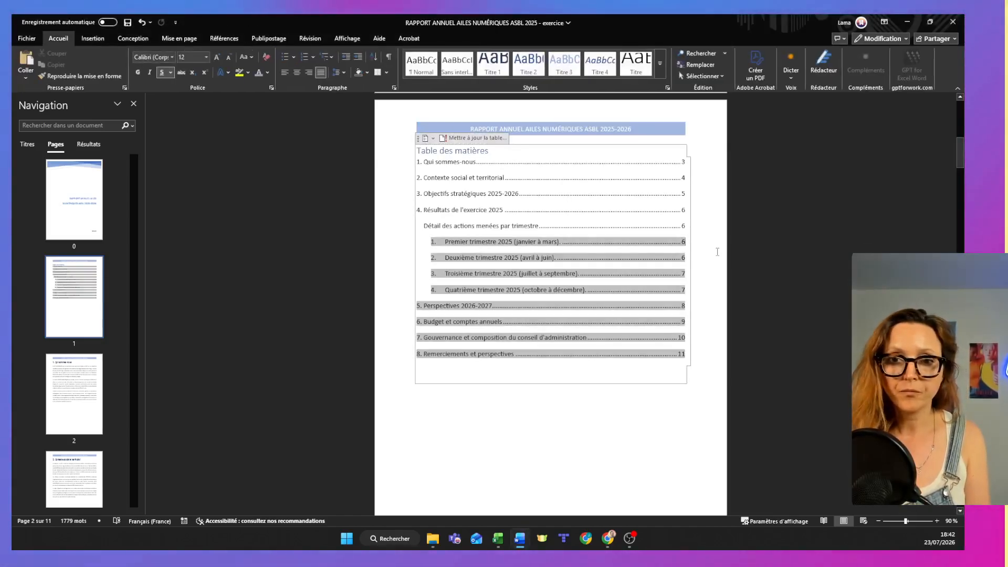
# Examine the header on the table of contents page and the separate first-page header on the cover page.
pyautogui.moveTo(959, 152)
pyautogui.mouseDown()
pyautogui.moveTo(960, 115)
pyautogui.moveTo(960, 153)
pyautogui.mouseUp()
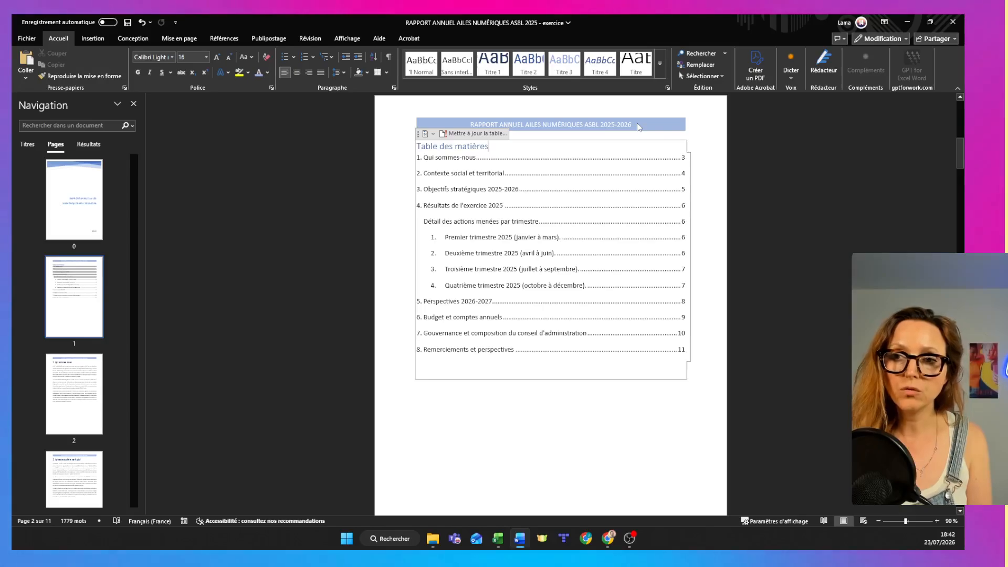
pyautogui.doubleClick(637, 125)
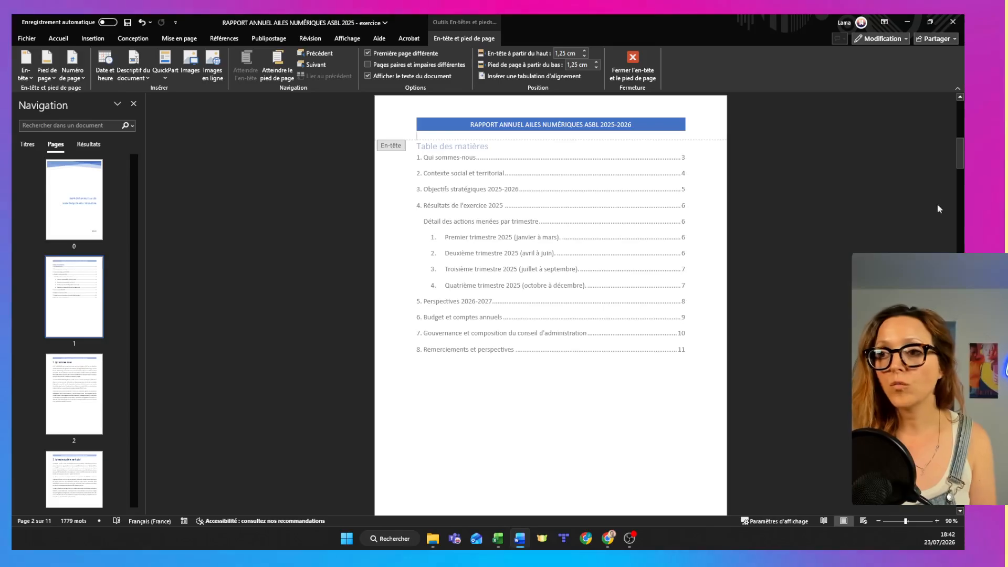
pyautogui.moveTo(958, 154); pyautogui.dragTo(963, 96)
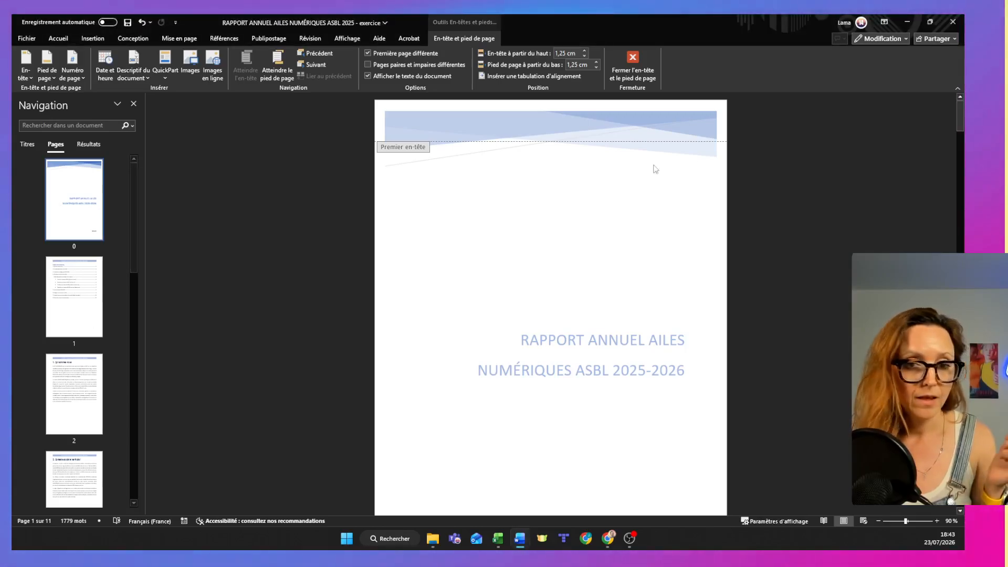
pyautogui.click(624, 59)
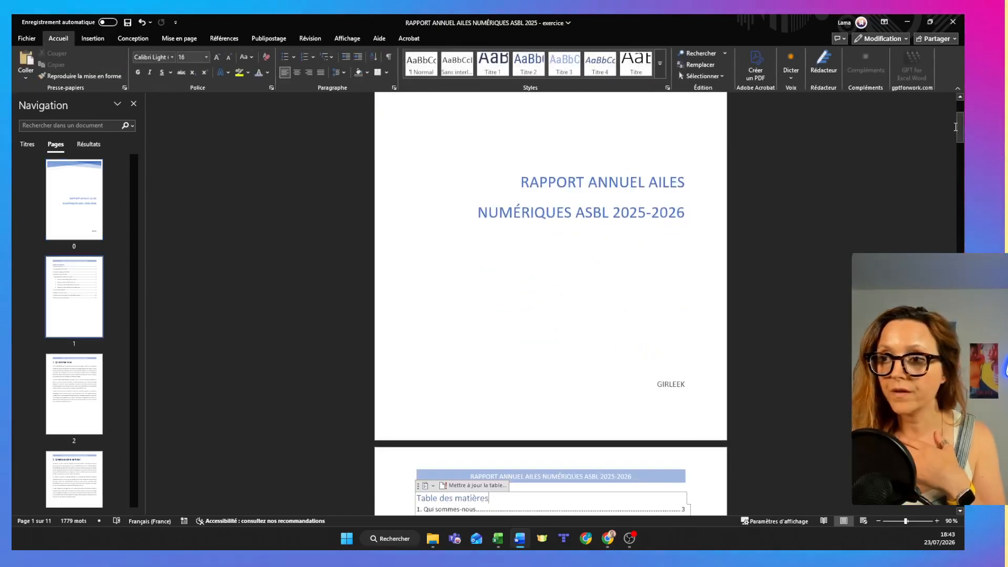
# Apply a built-in footer design with a horizontal line and a centred ornament to the table of contents page.
pyautogui.moveTo(962, 124); pyautogui.dragTo(960, 173)
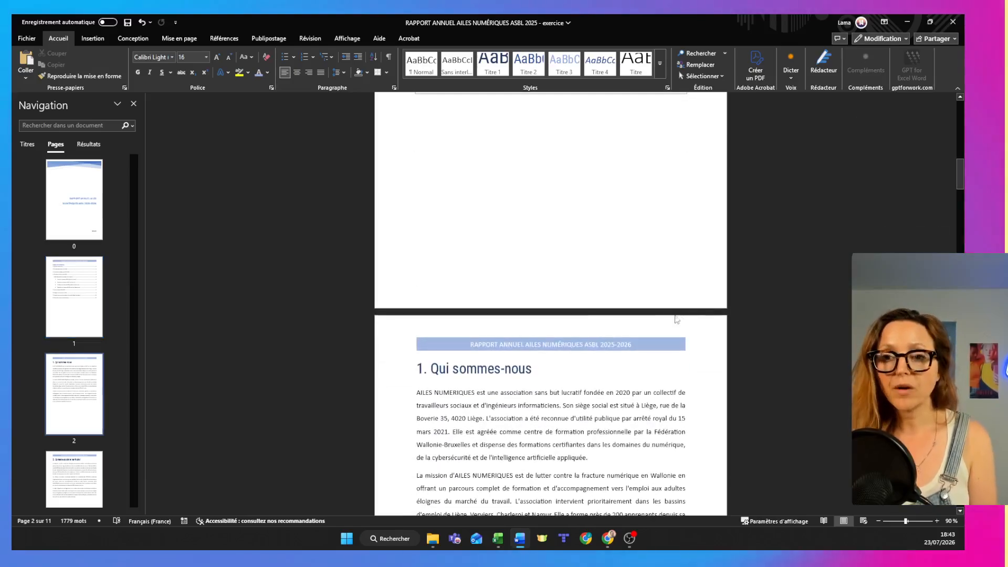
pyautogui.doubleClick(547, 281)
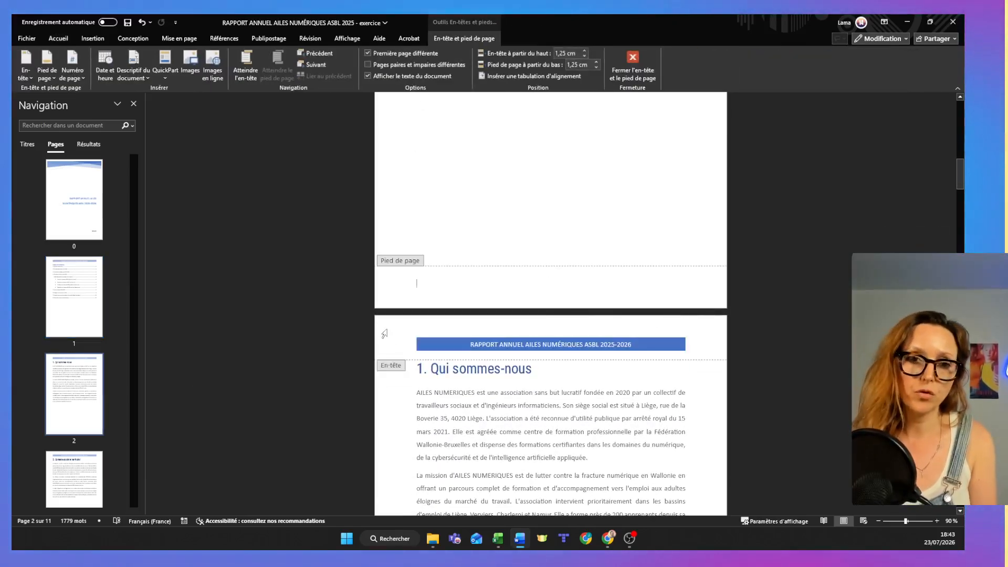
pyautogui.click(48, 73)
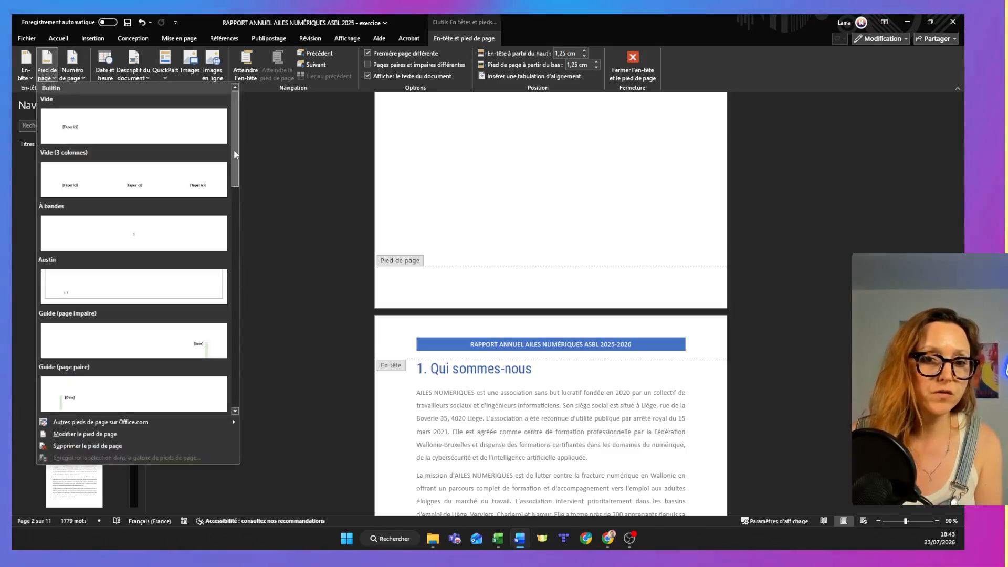
pyautogui.moveTo(235, 149); pyautogui.dragTo(247, 315)
pyautogui.click(195, 288)
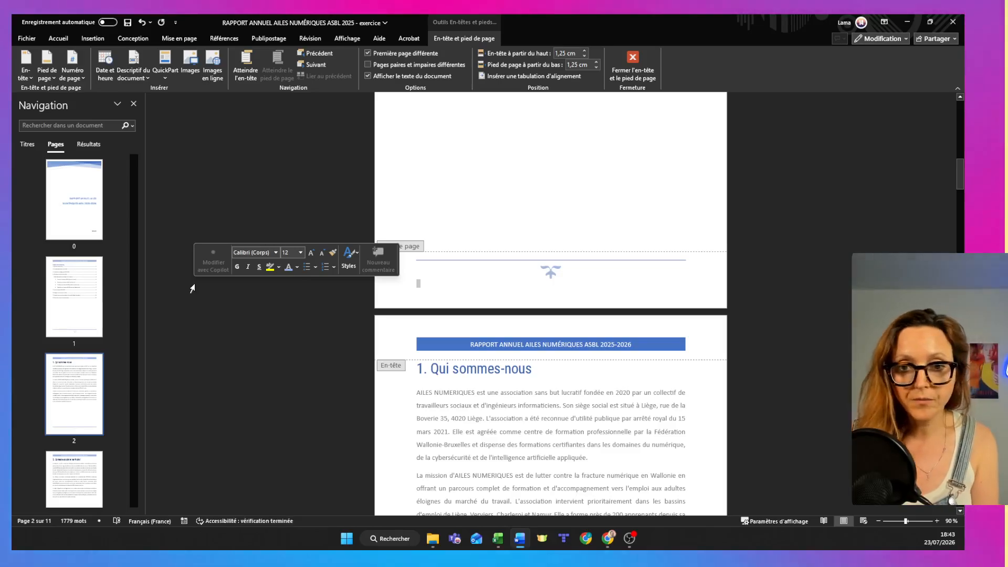
# Replace the ornamental footer with the plain right-aligned page number "Numéro normal 3" at the bottom of the page.
pyautogui.click(78, 79)
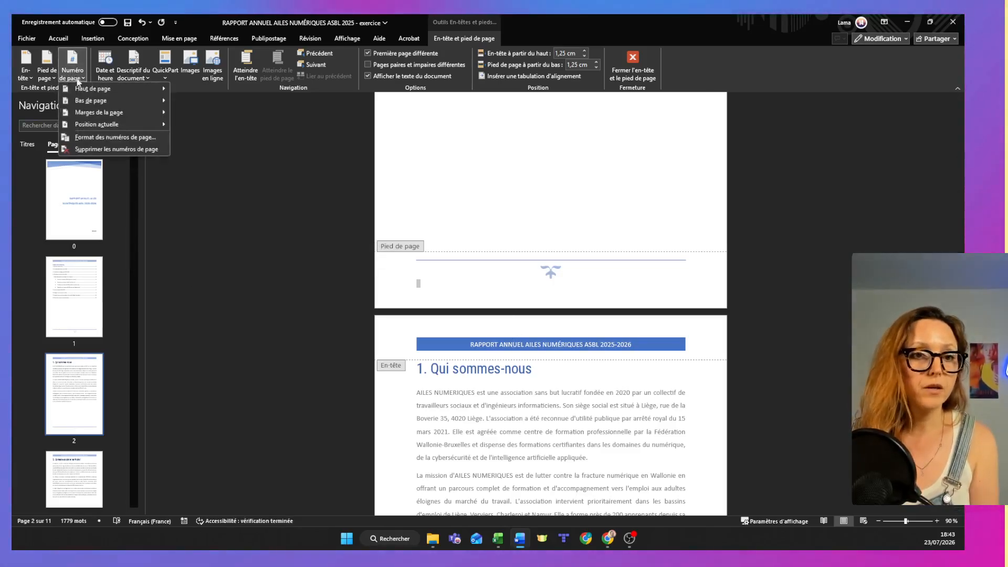
pyautogui.moveTo(92, 100)
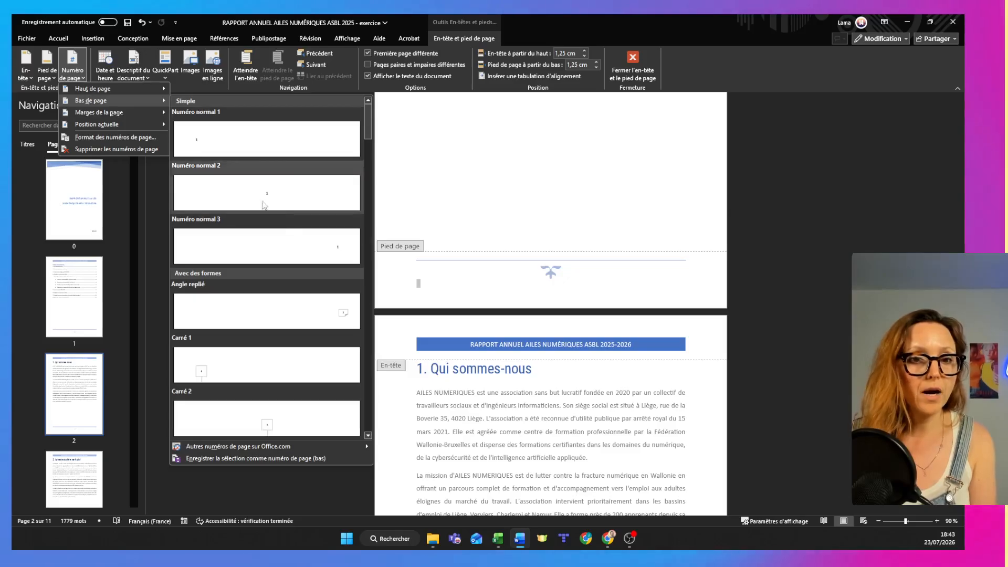
pyautogui.click(264, 204)
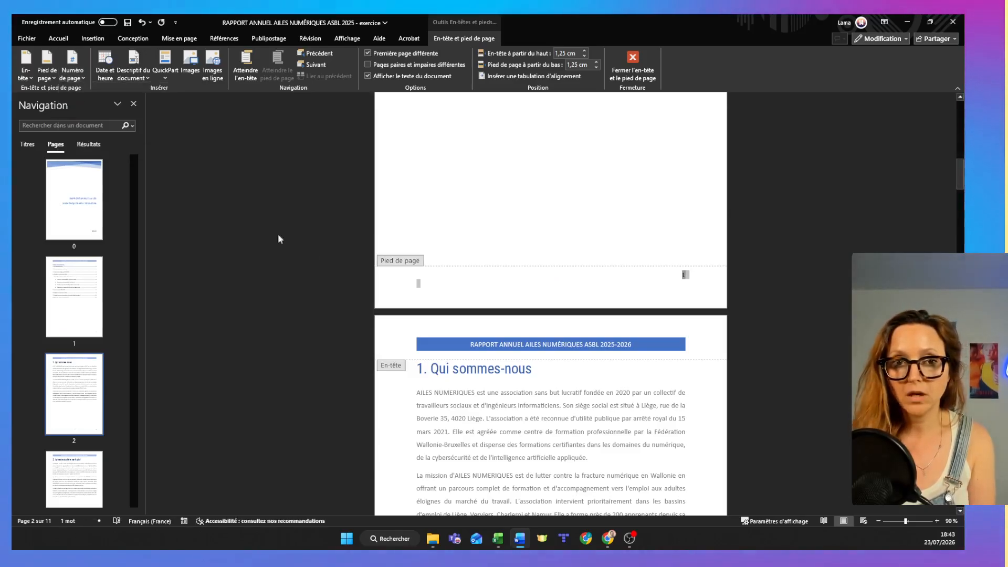
# Insert a bottom-of-page number design with the number centred in a solid blue circle.
pyautogui.click(46, 64)
pyautogui.click(67, 67)
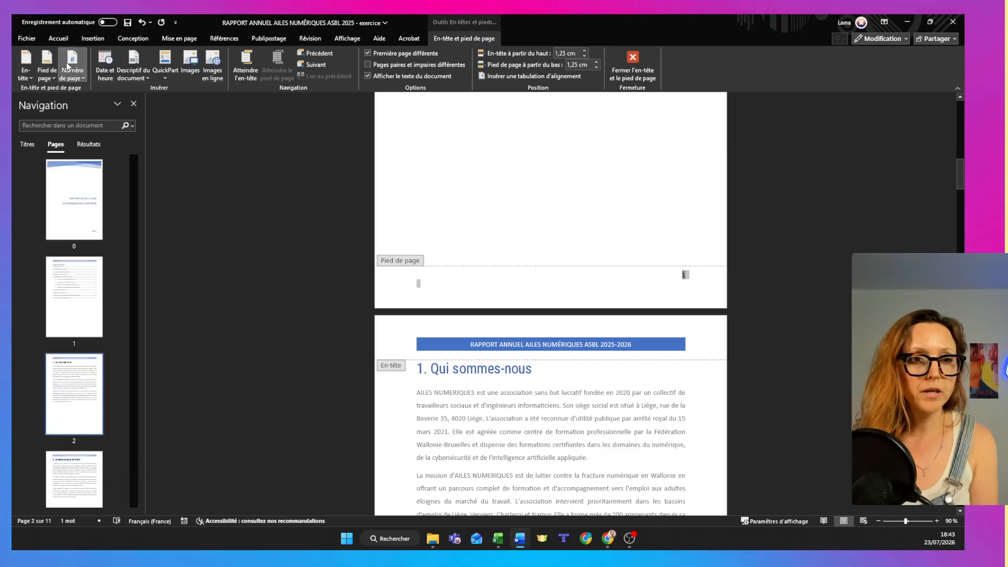
pyautogui.moveTo(95, 100)
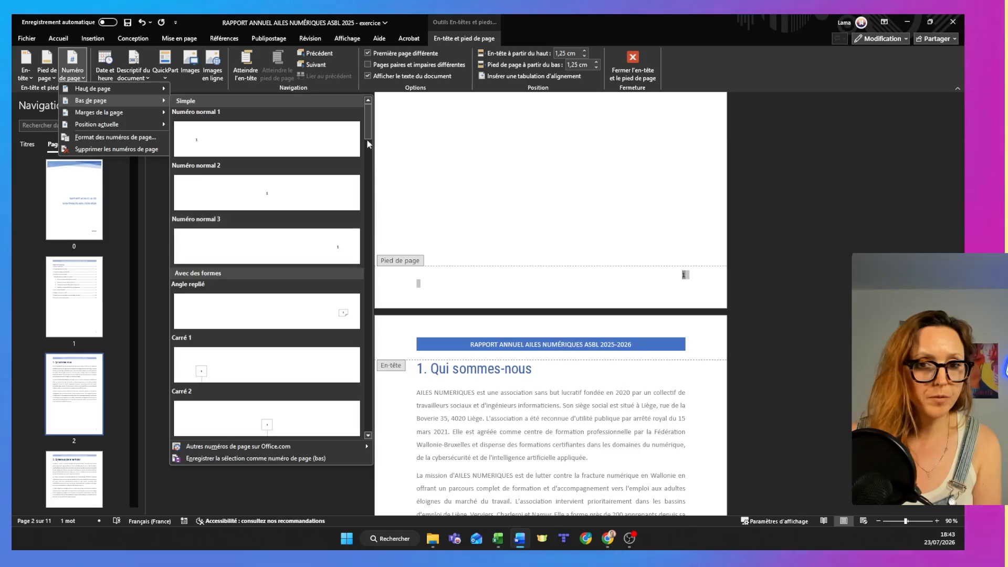
pyautogui.moveTo(367, 139); pyautogui.dragTo(372, 170)
pyautogui.click(267, 205)
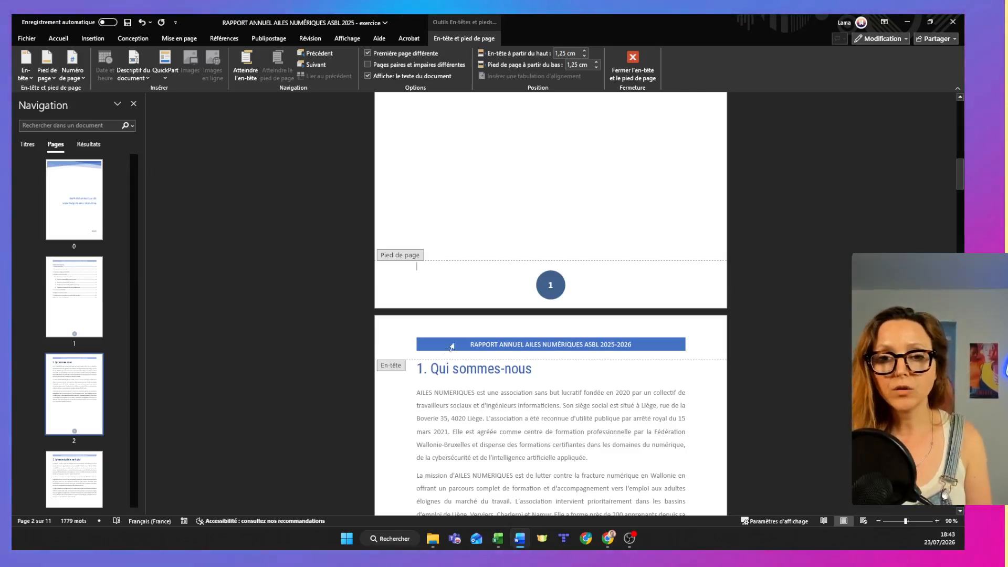
pyautogui.moveTo(962, 178)
pyautogui.mouseDown()
pyautogui.moveTo(958, 98)
pyautogui.moveTo(960, 173)
pyautogui.mouseUp()
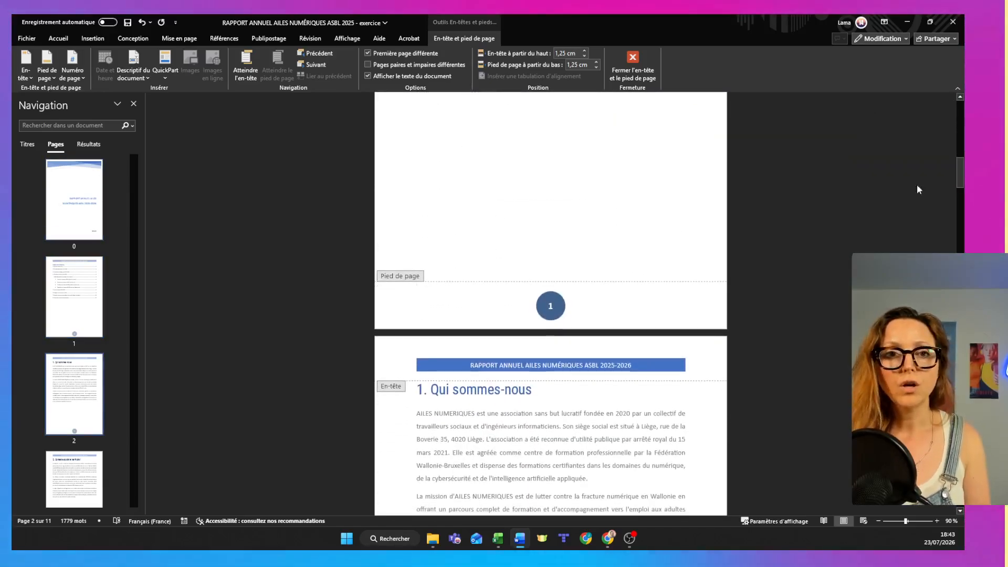
# Set the page numbering to start from 1, review the footers and leave header and footer editing.
pyautogui.click(545, 309)
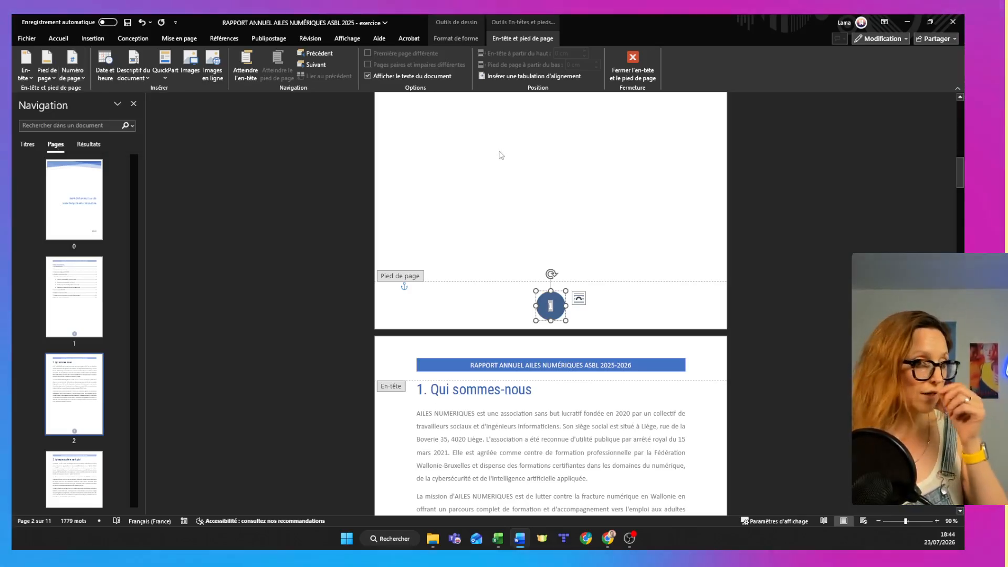
pyautogui.click(84, 77)
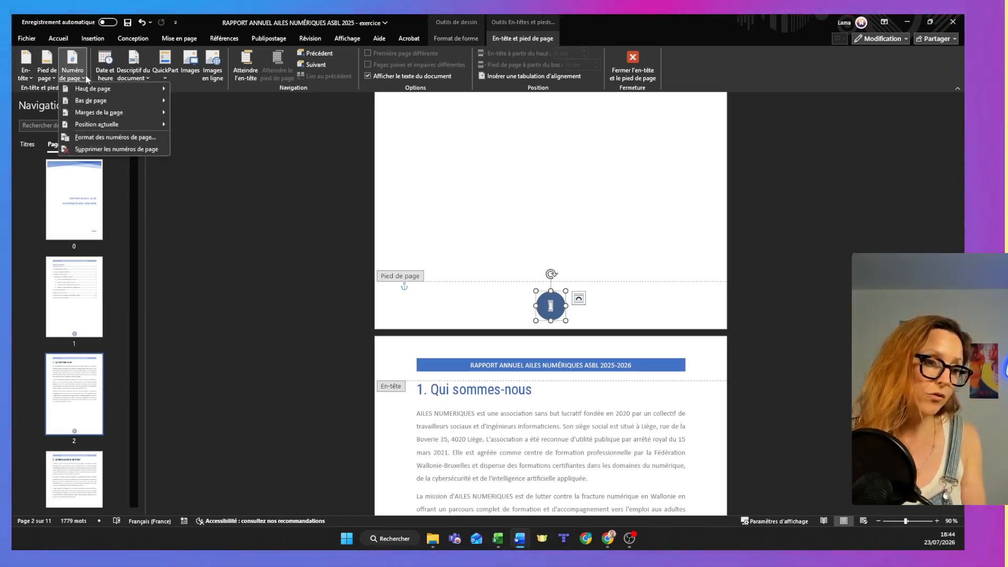
pyautogui.moveTo(102, 102)
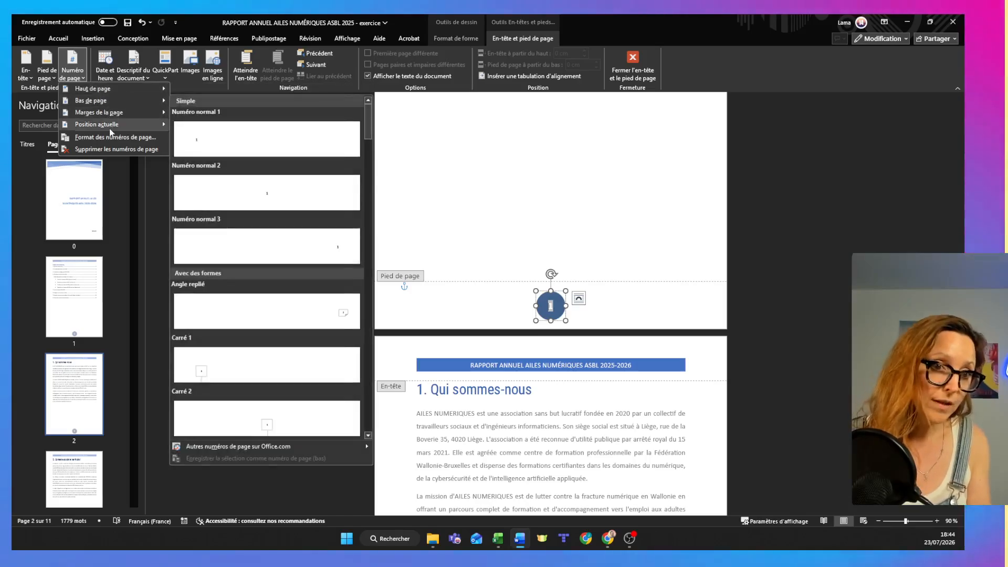
pyautogui.click(114, 138)
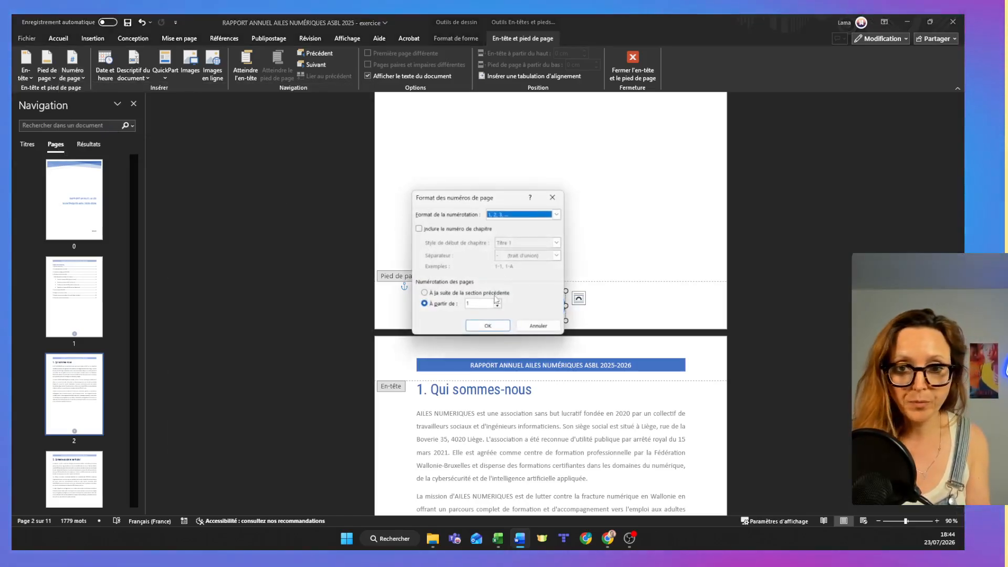
pyautogui.click(494, 326)
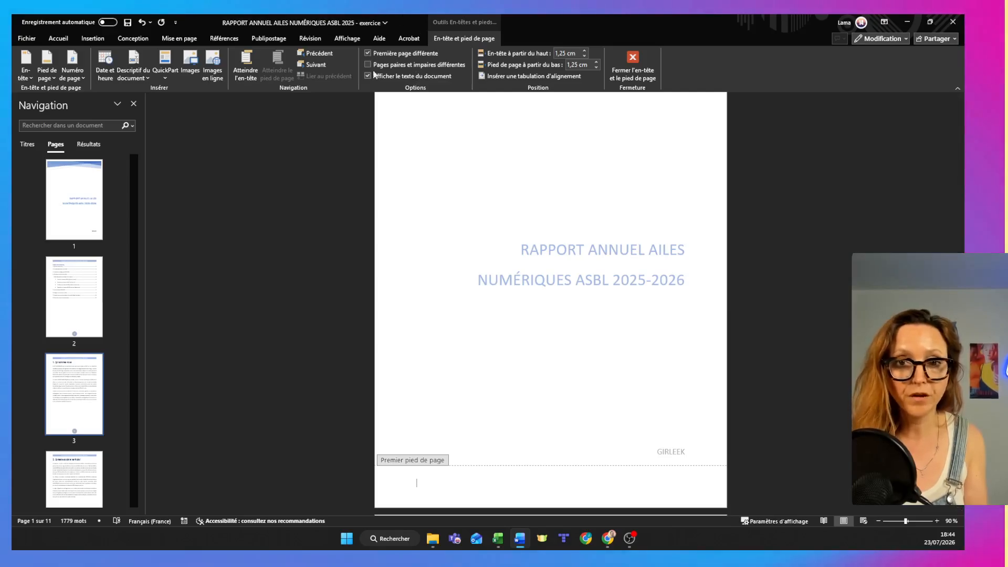
pyautogui.moveTo(959, 124); pyautogui.dragTo(960, 240)
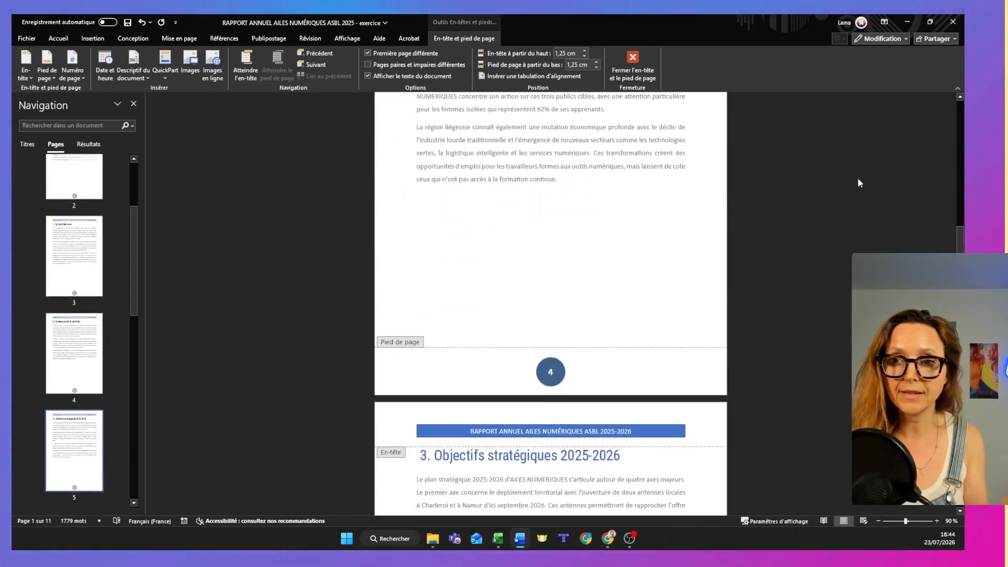
pyautogui.click(635, 58)
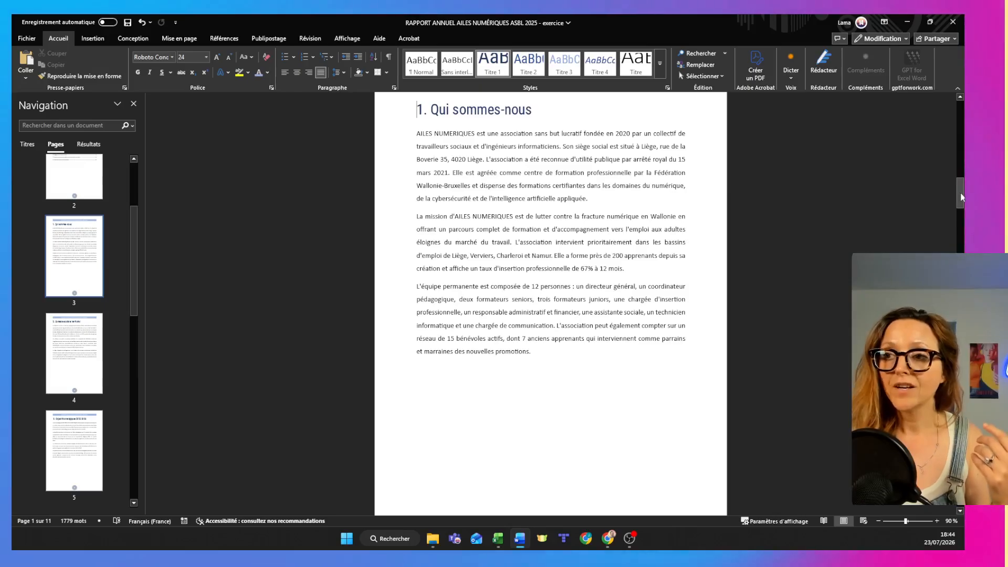
# Customize the table of contents to show 4 heading levels and replace the existing table.
pyautogui.moveTo(961, 197); pyautogui.dragTo(912, 253)
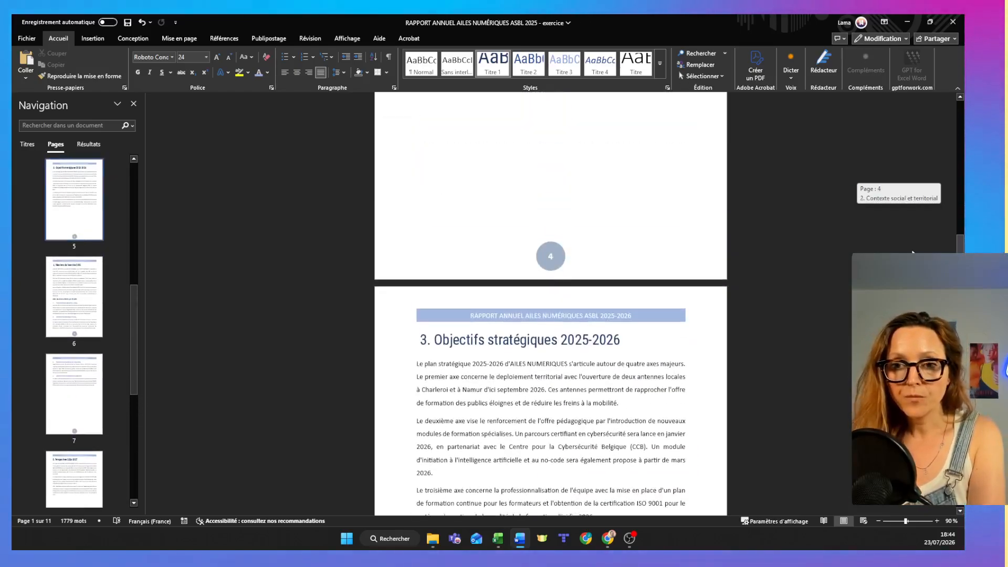
pyautogui.moveTo(960, 250); pyautogui.dragTo(960, 150)
pyautogui.click(468, 278)
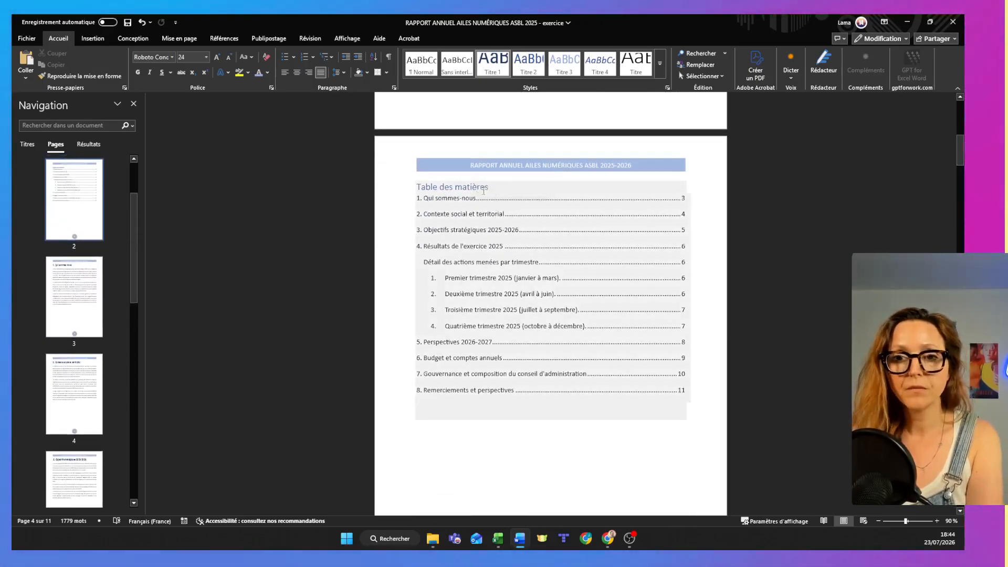
pyautogui.click(473, 185)
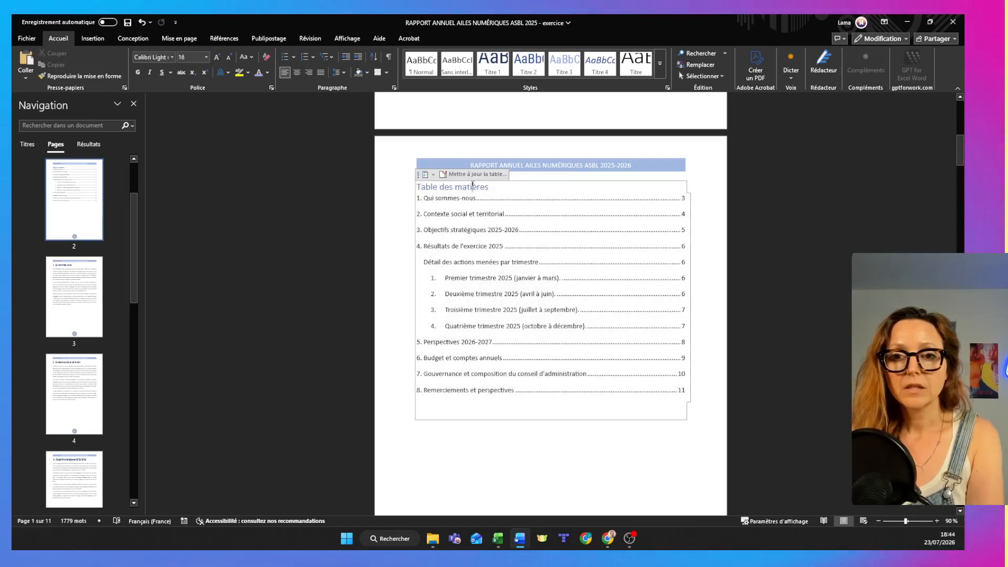
pyautogui.click(231, 38)
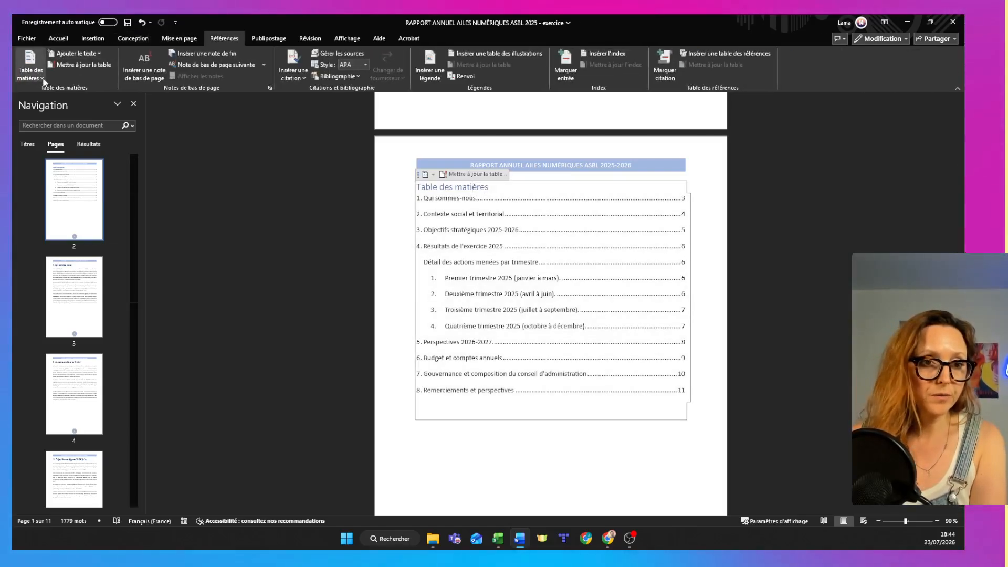
pyautogui.click(30, 74)
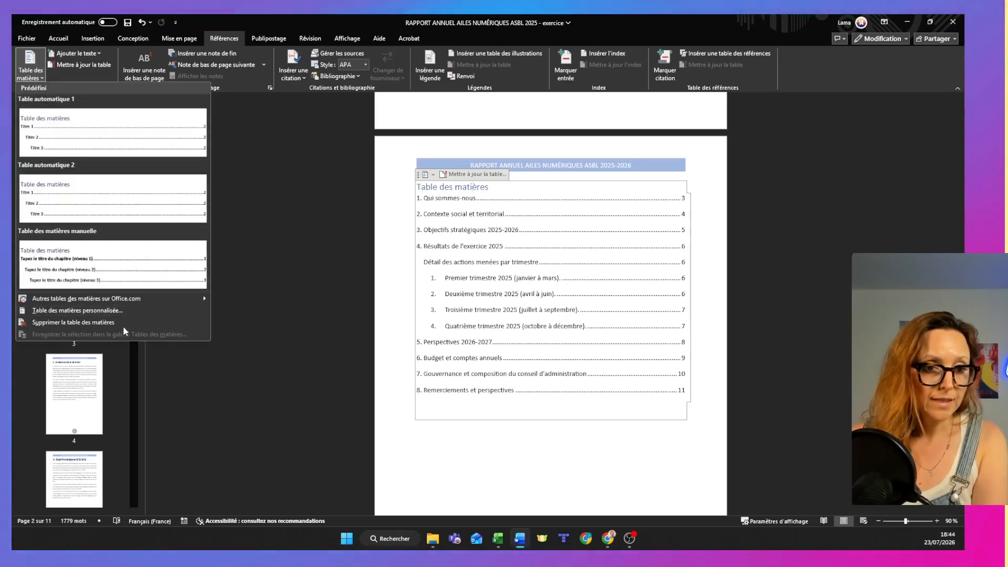
pyautogui.click(119, 311)
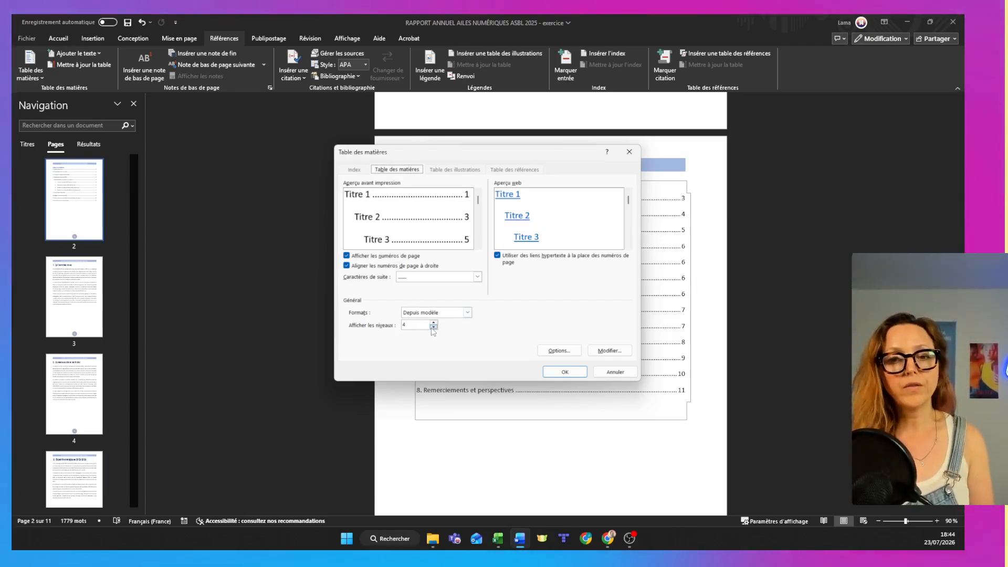
pyautogui.click(433, 327)
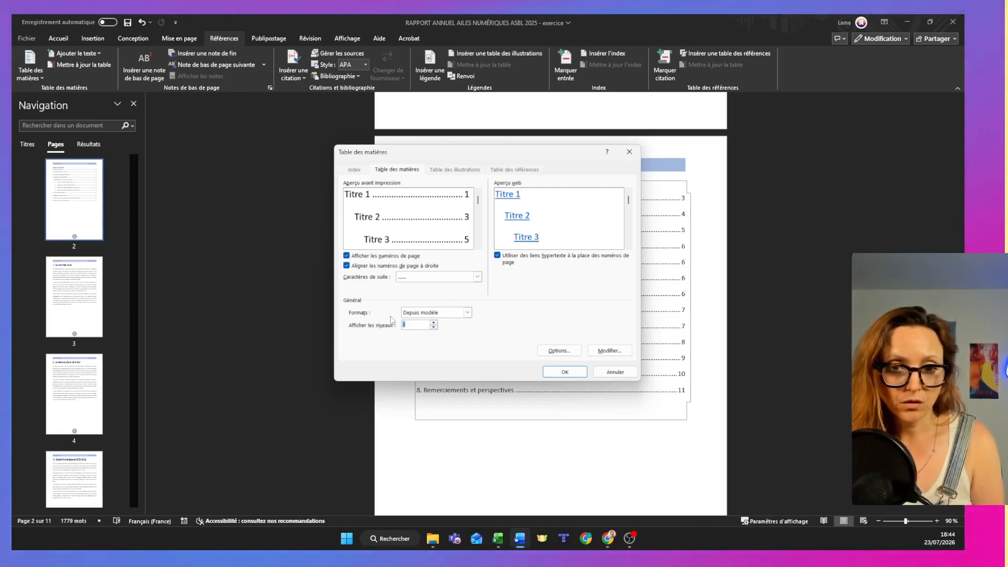
pyautogui.click(433, 324)
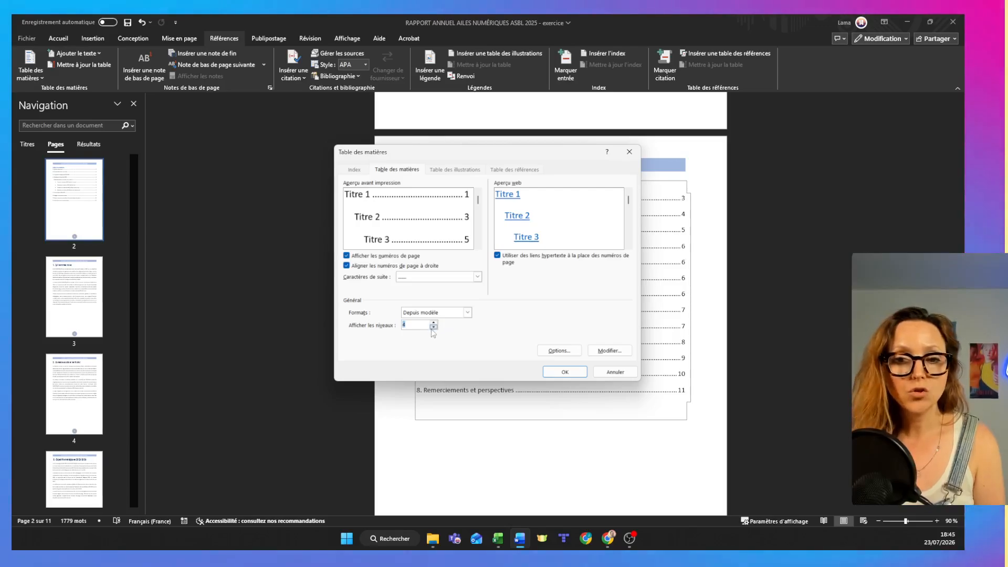
pyautogui.click(546, 376)
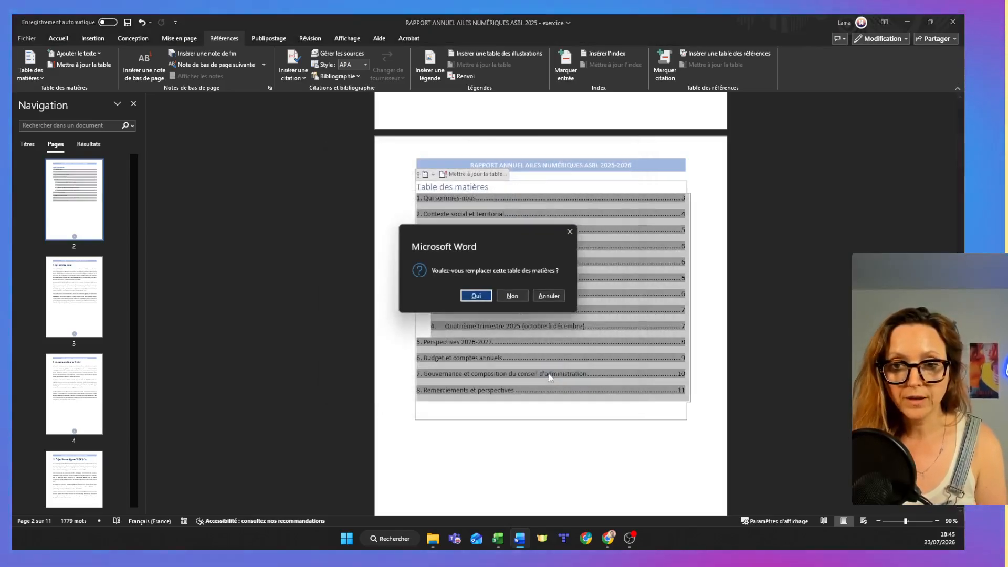
pyautogui.click(477, 297)
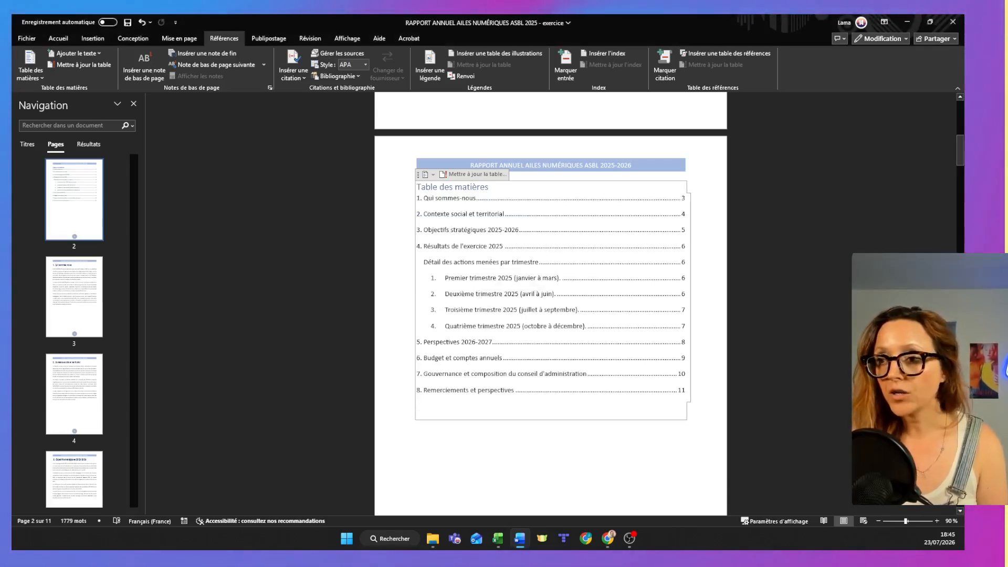
# Add a new line reading "4ème niveau" below the paragraph under the "Premier trimestre 2025" heading.
pyautogui.moveTo(960, 151); pyautogui.dragTo(960, 315)
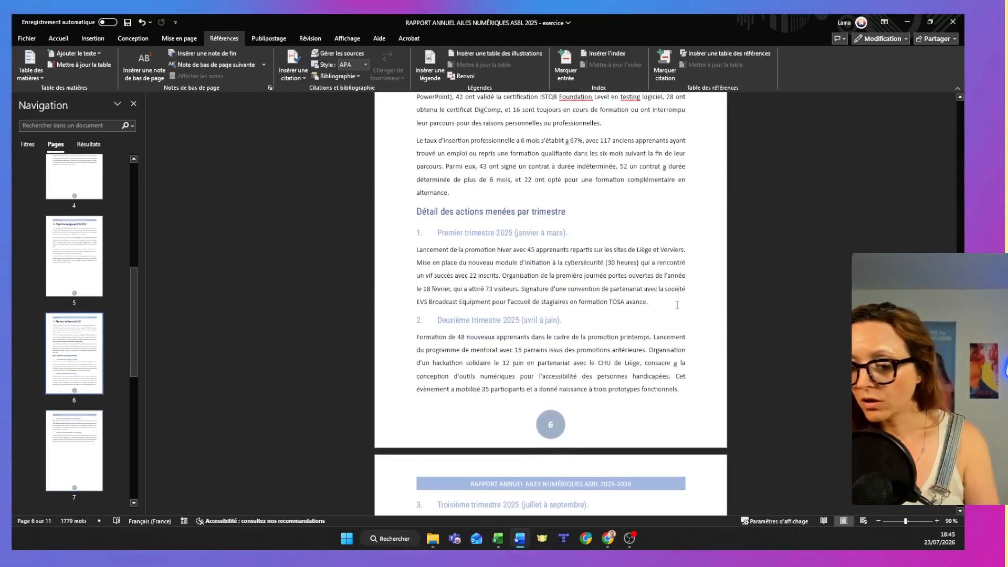
pyautogui.click(677, 305)
pyautogui.press('Return')
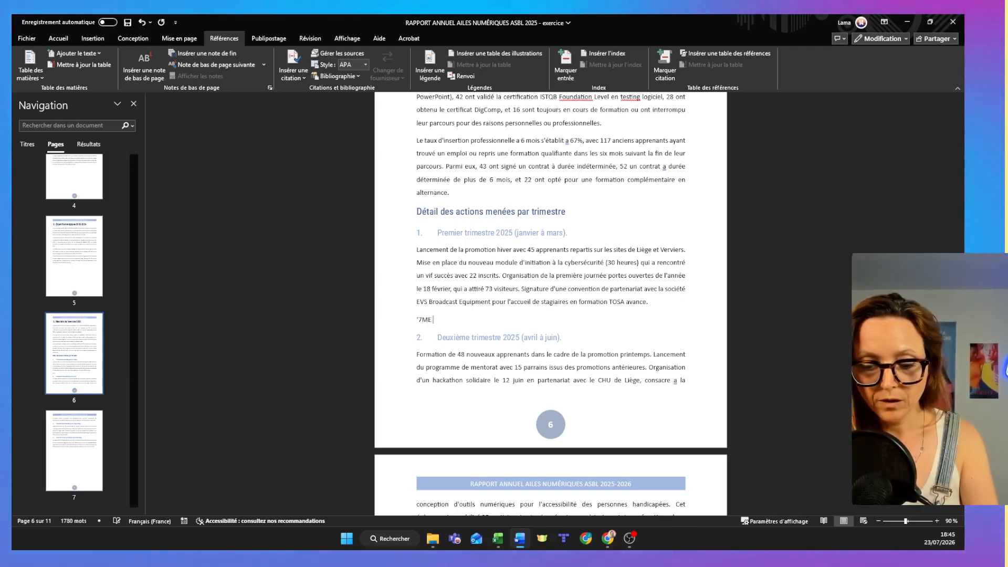
pyautogui.write("'7ME NIVEAU")
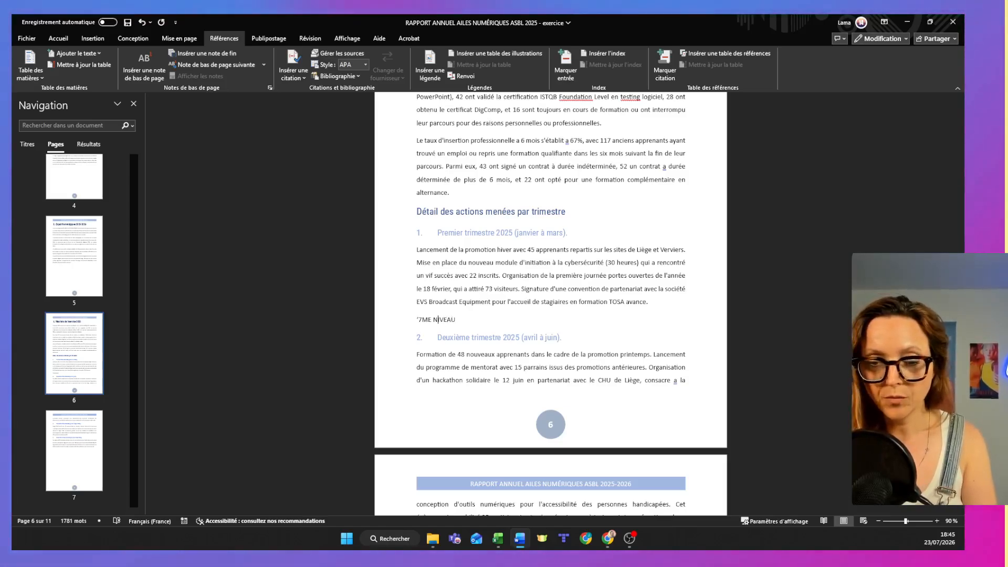
pyautogui.press('Left')
pyautogui.press('Left')
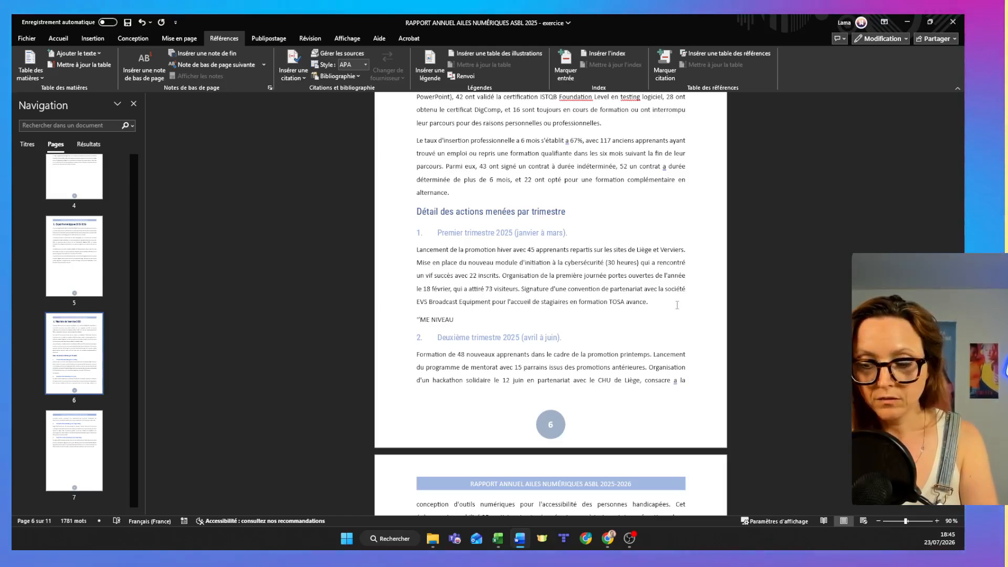
pyautogui.press('BackSpace')
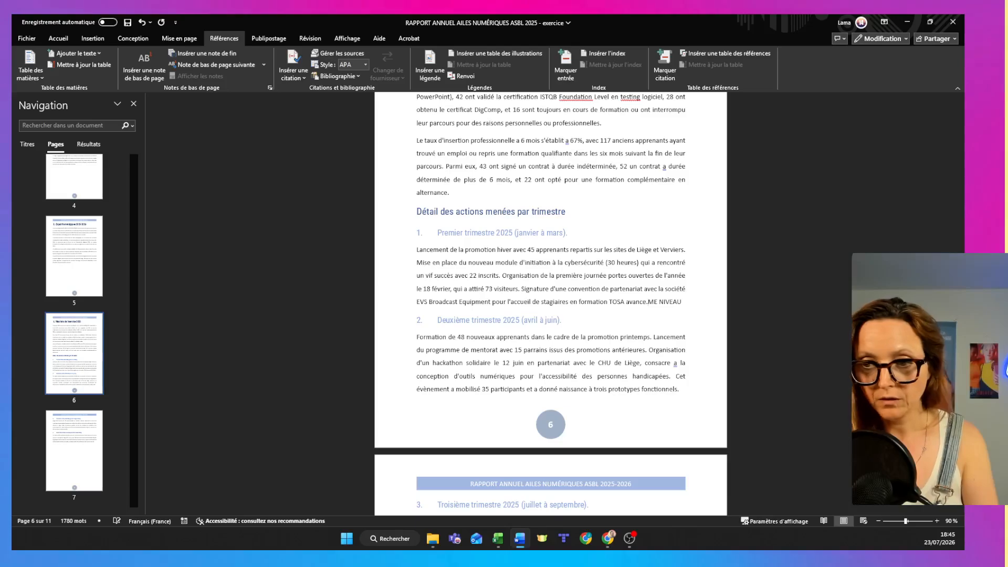
pyautogui.hotkey('ctrl', 'z')
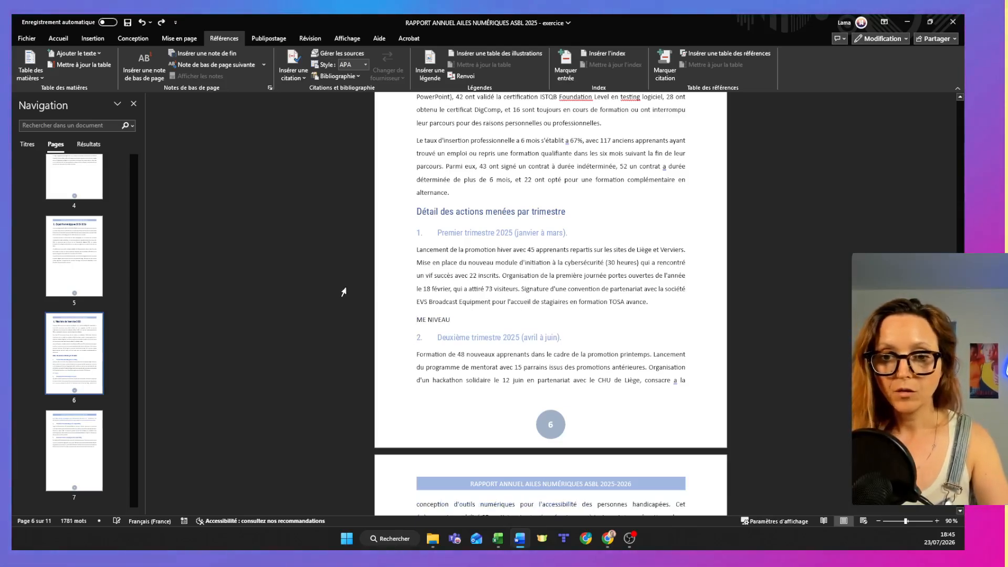
pyautogui.tripleClick(450, 321)
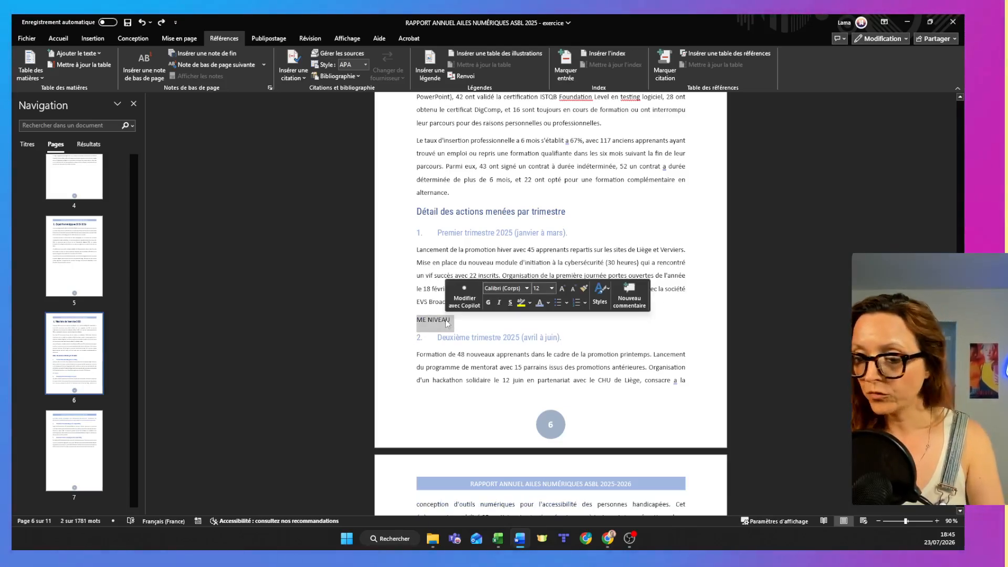
pyautogui.write('4ème')
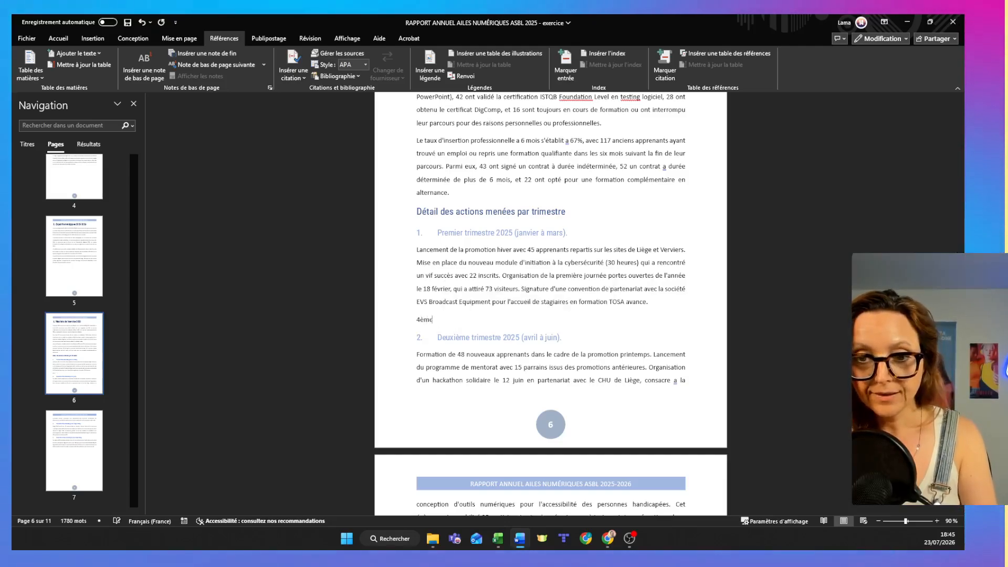
pyautogui.write(' niveau')
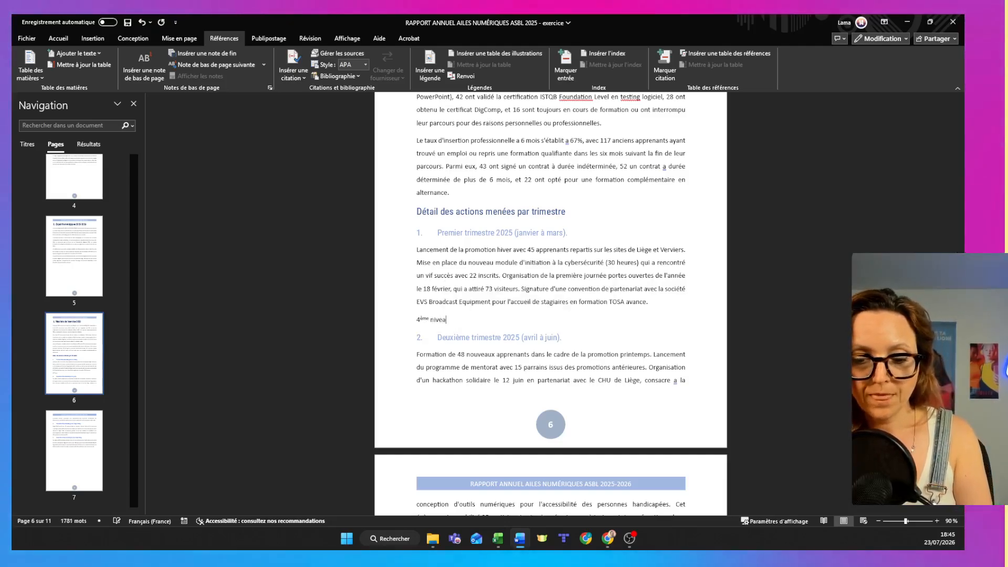
# Apply the Titre 4 style to the "4ème niveau" line.
pyautogui.click(392, 326)
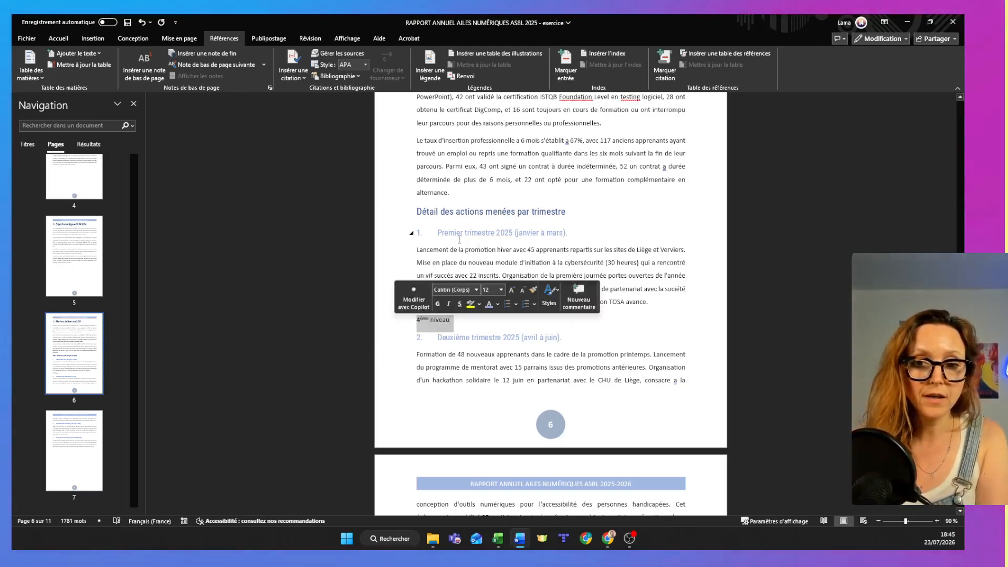
pyautogui.click(58, 39)
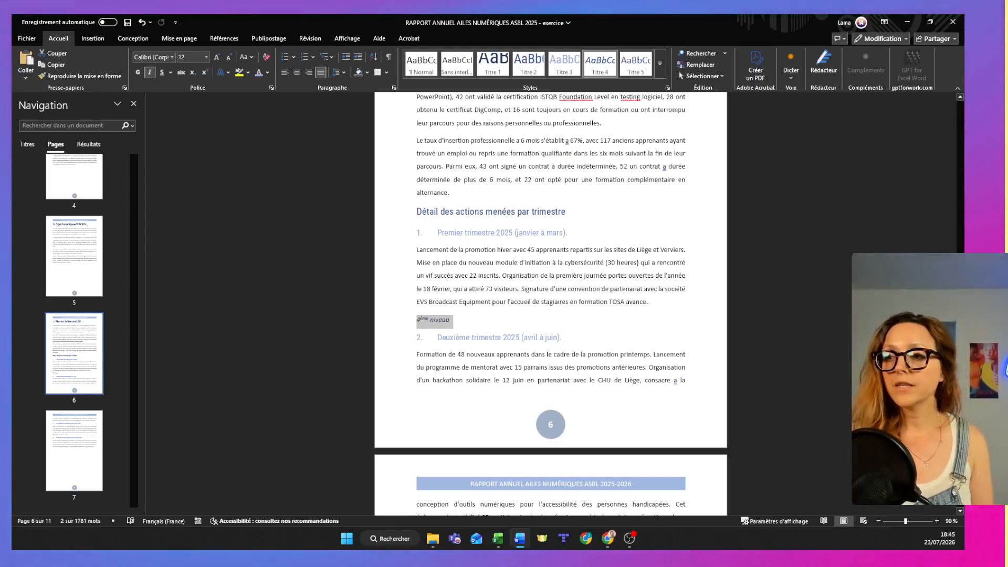
pyautogui.scroll(15, 948, 169)
pyautogui.scroll(-8, 939, 125)
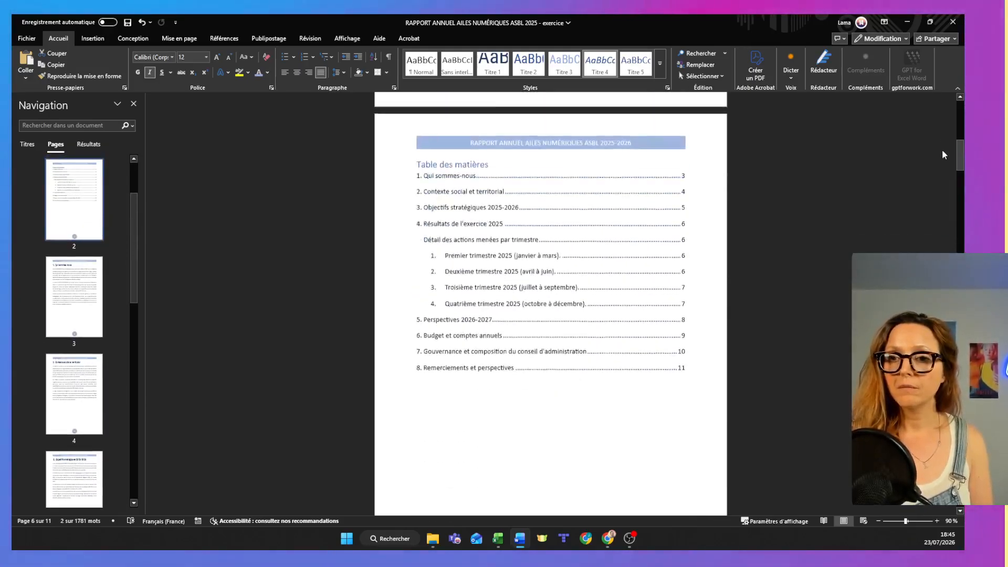
# Update only the page numbers of the table of contents and check its entries around "Premier trimestre 2025".
pyautogui.moveTo(960, 162); pyautogui.dragTo(960, 147)
pyautogui.click(430, 268)
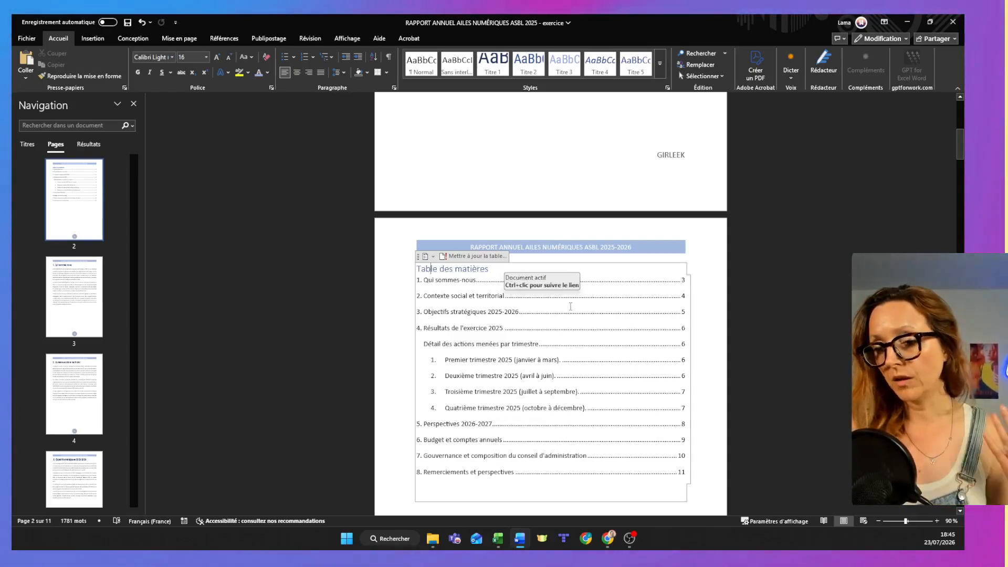
pyautogui.click(432, 329)
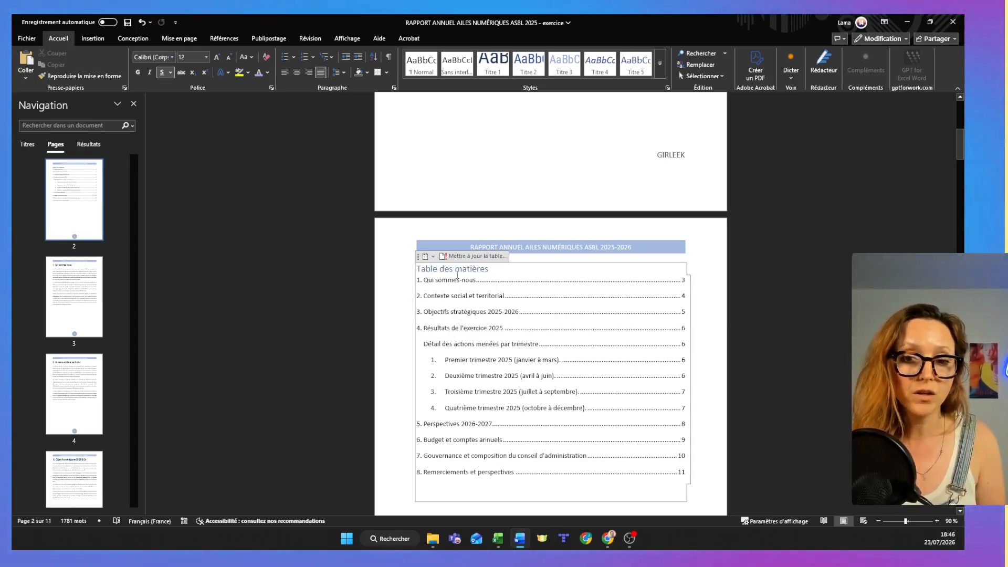
pyautogui.click(473, 256)
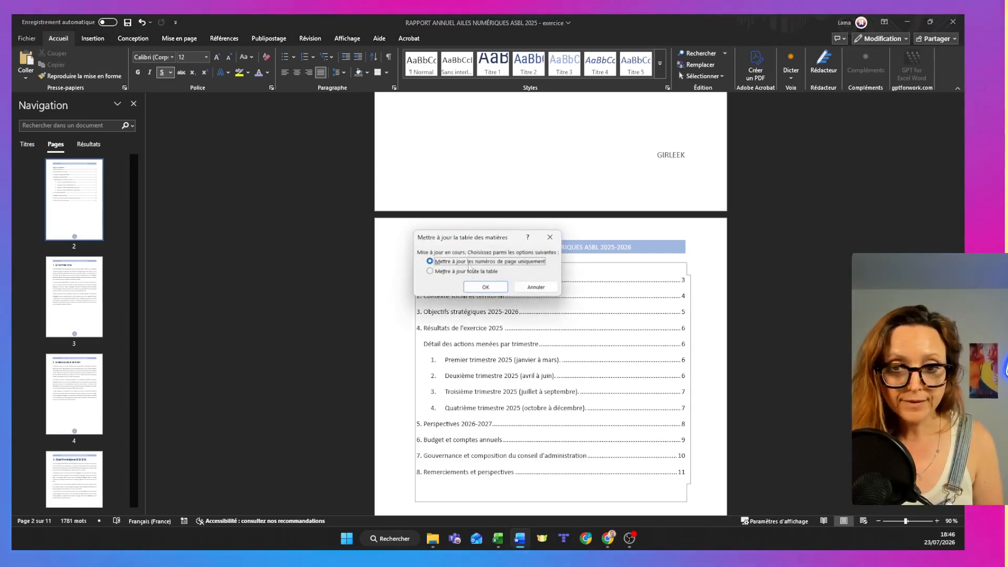
pyautogui.click(486, 287)
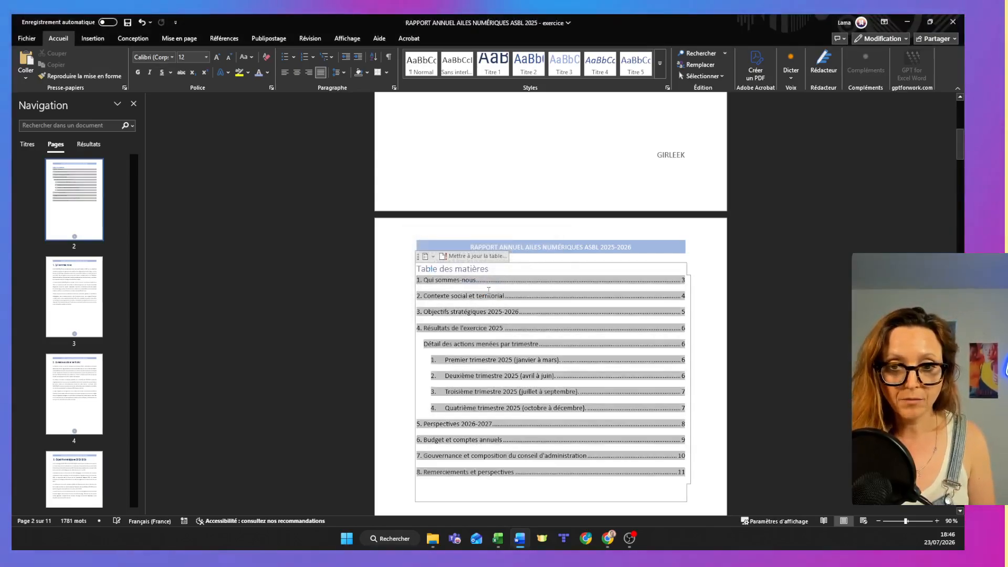
pyautogui.click(391, 363)
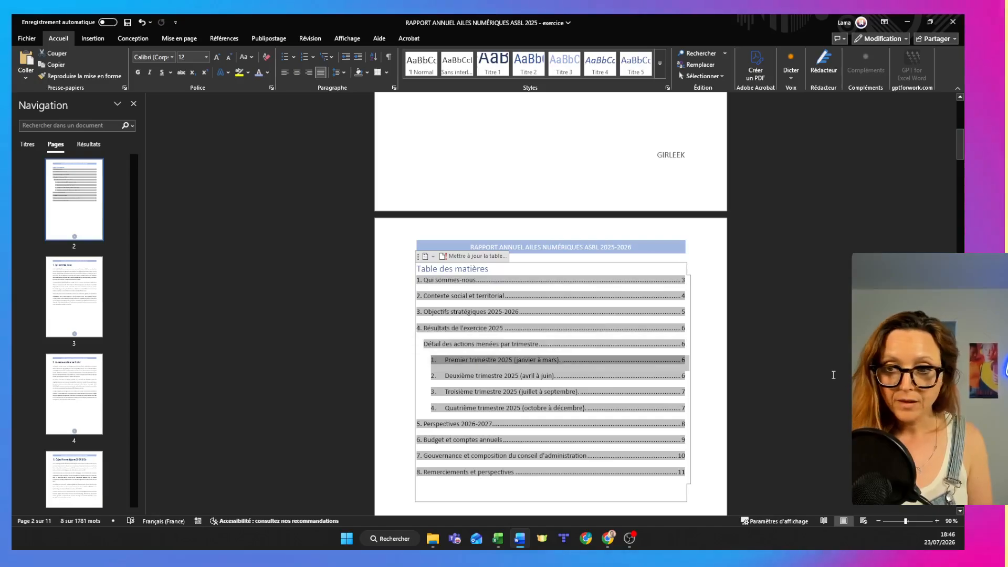
pyautogui.click(792, 367)
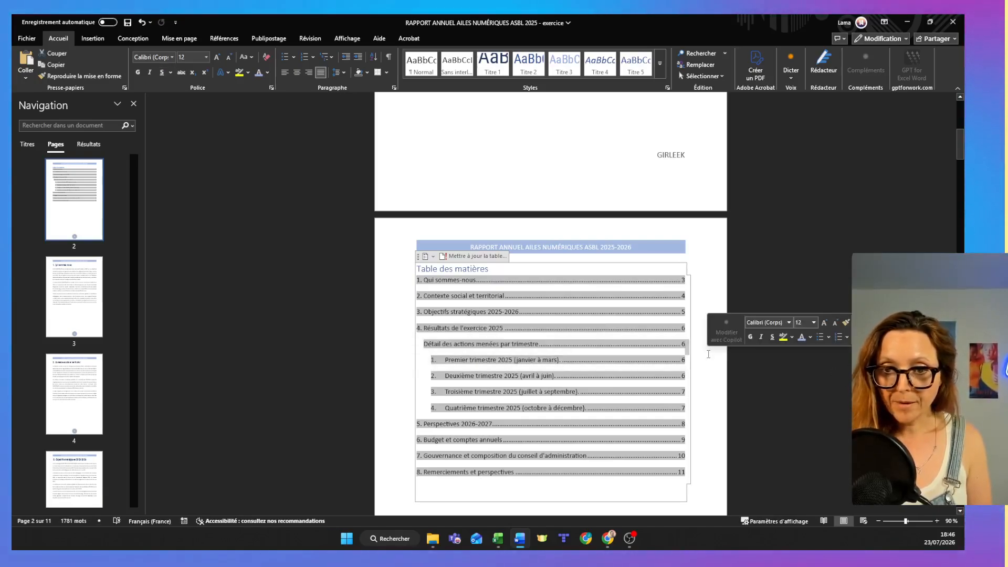
# Rebuild the custom table of contents with four heading levels, replacing the existing table, and enlarge the view to 120 %.
pyautogui.click(649, 167)
pyautogui.click(503, 372)
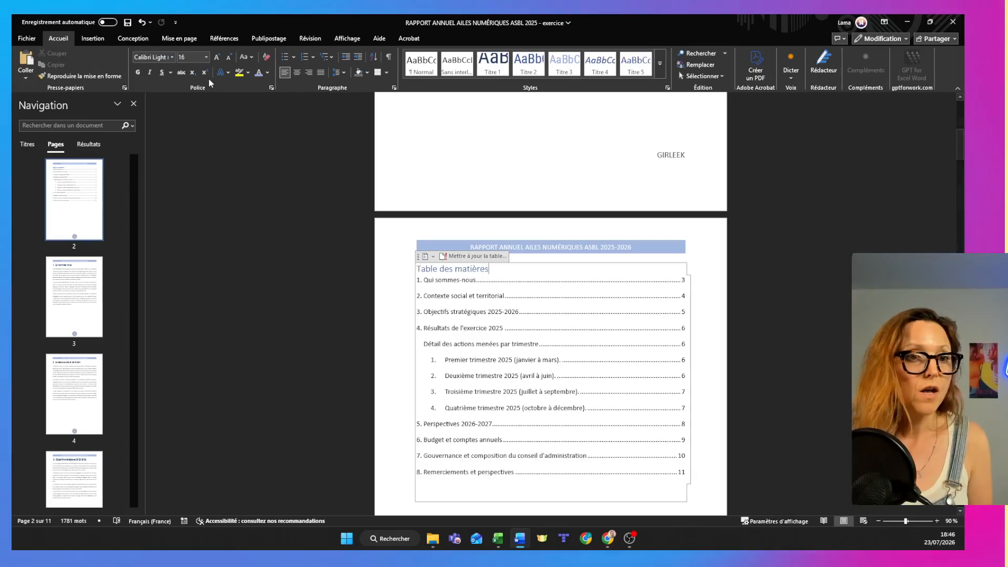
pyautogui.click(223, 39)
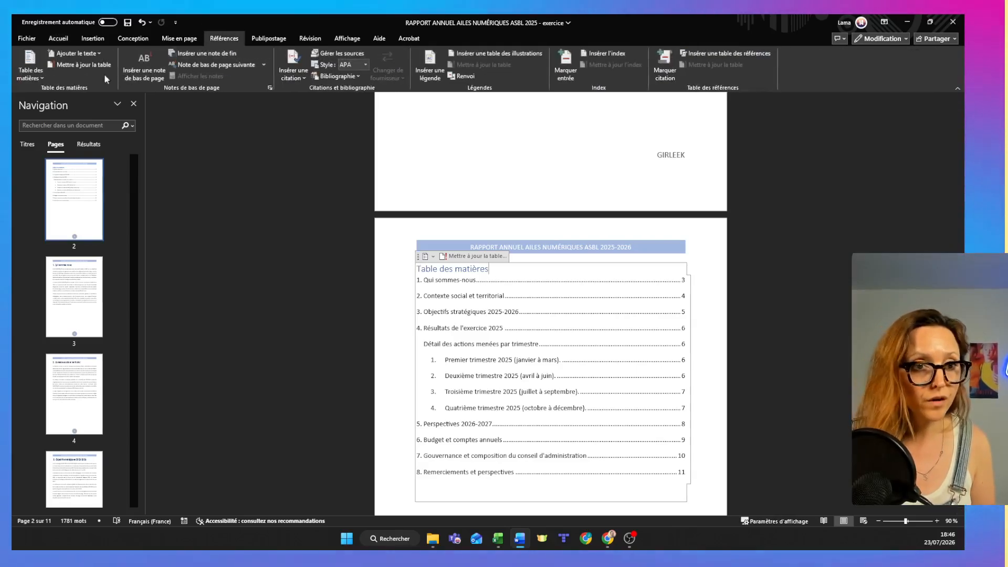
pyautogui.click(36, 79)
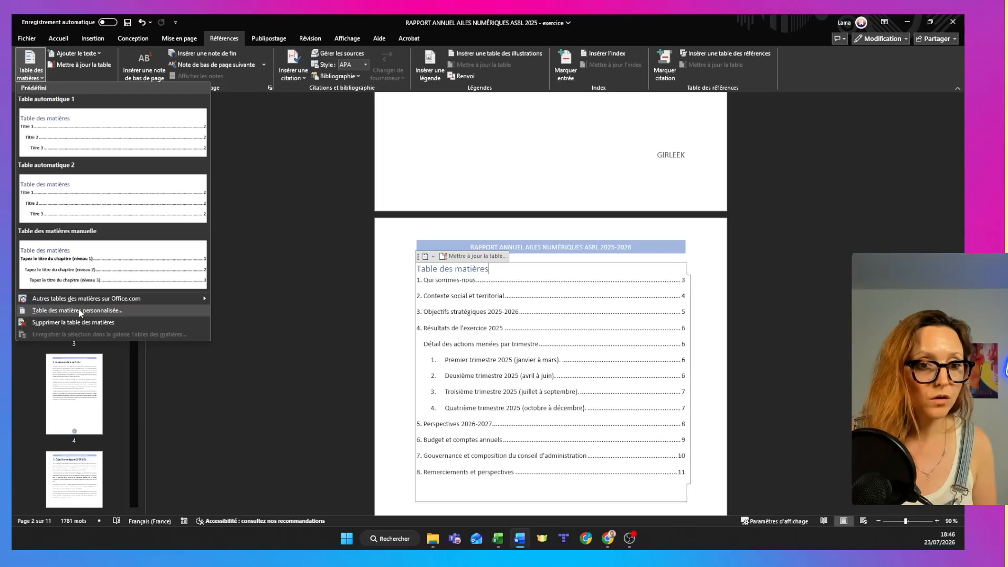
pyautogui.click(78, 310)
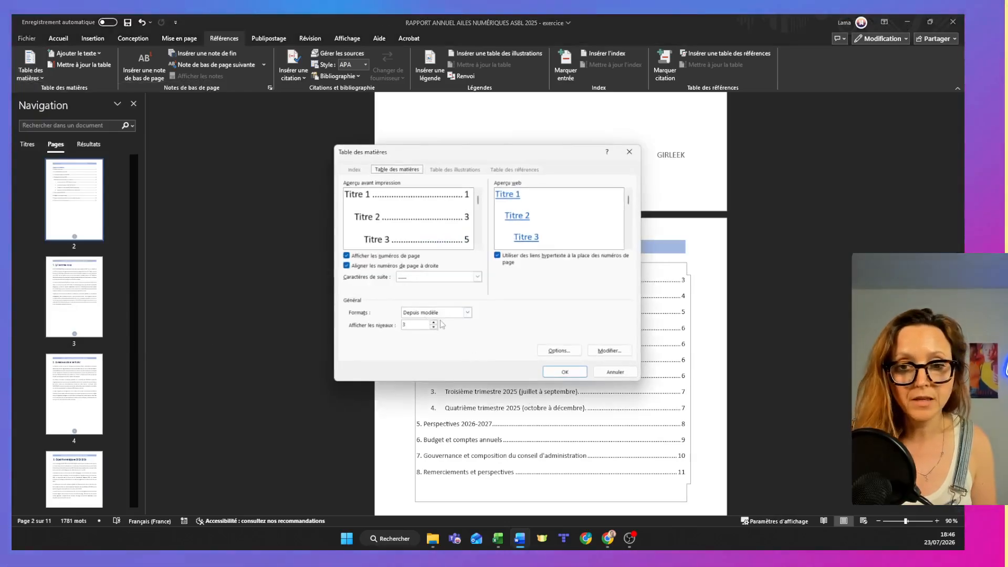
pyautogui.press('Return')
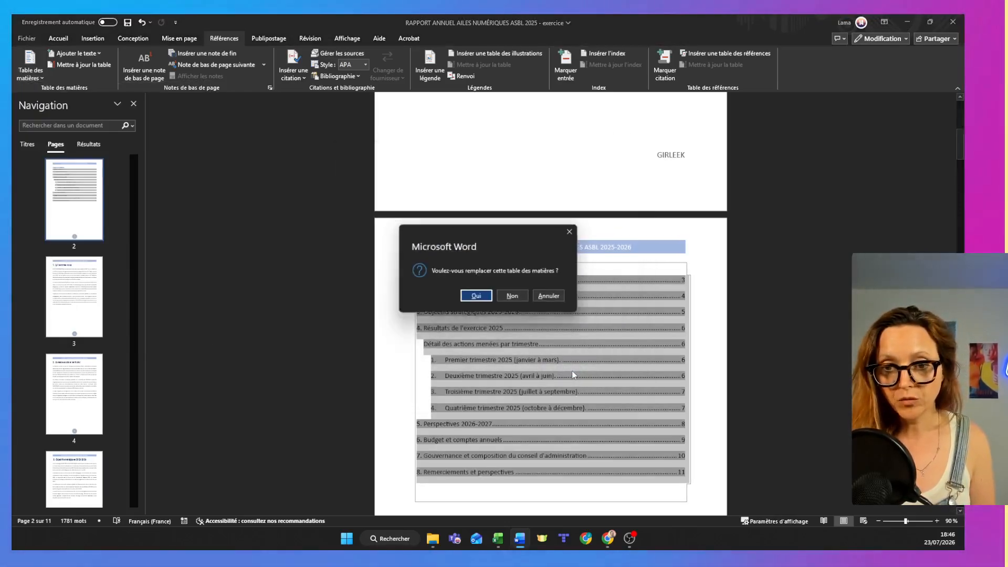
pyautogui.click(469, 297)
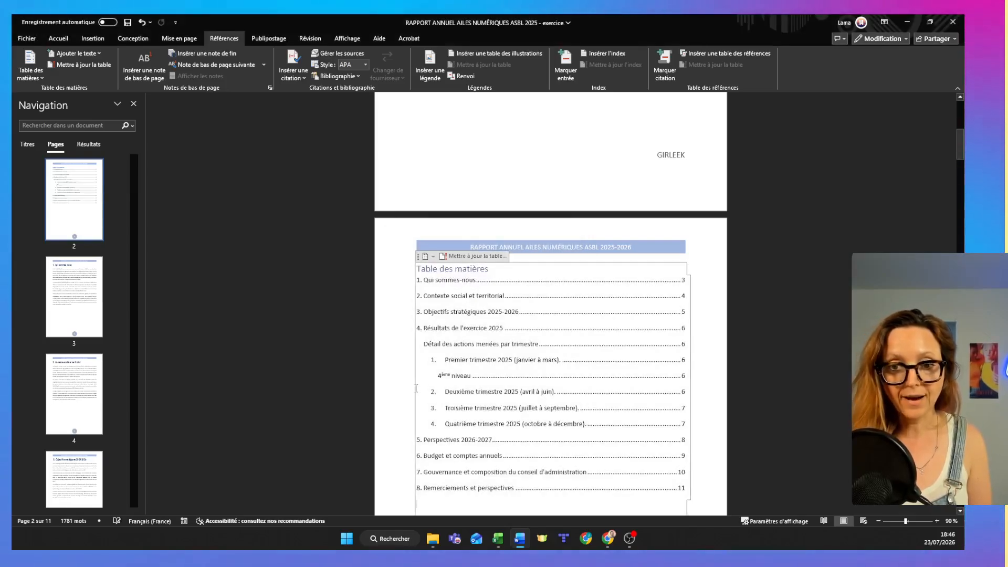
pyautogui.click(937, 521)
pyautogui.click(936, 521)
pyautogui.click(937, 521)
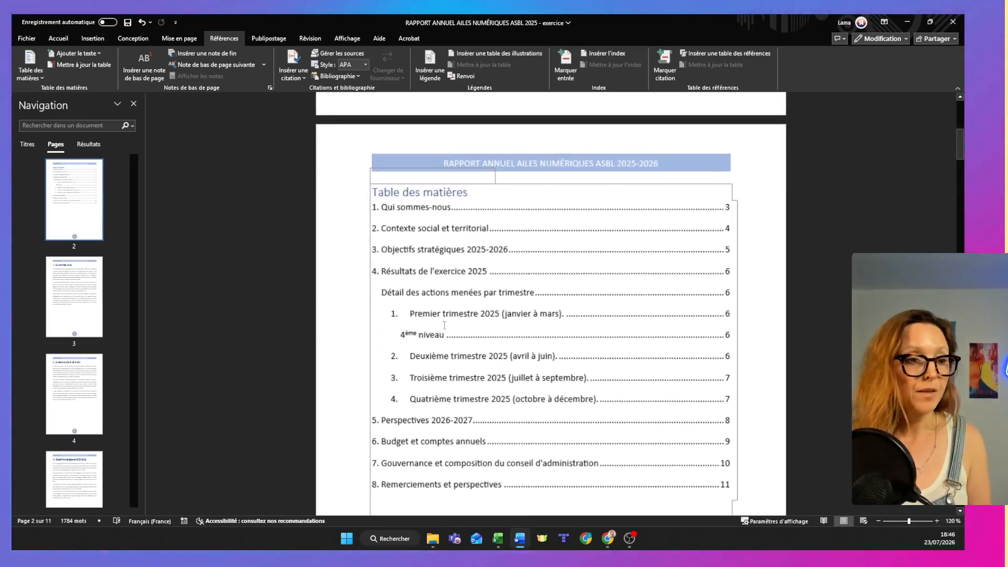
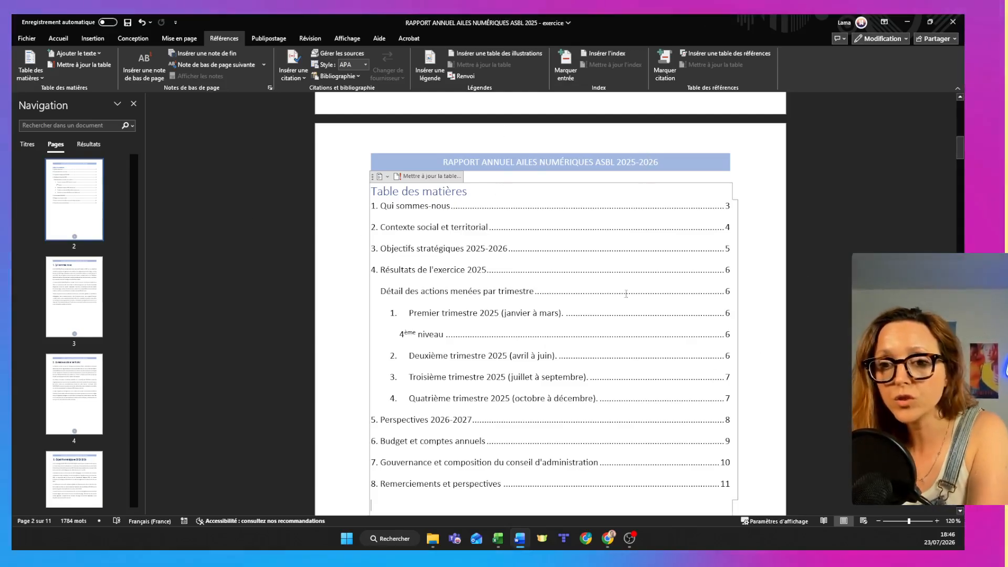
pyautogui.scroll(2, 622, 330)
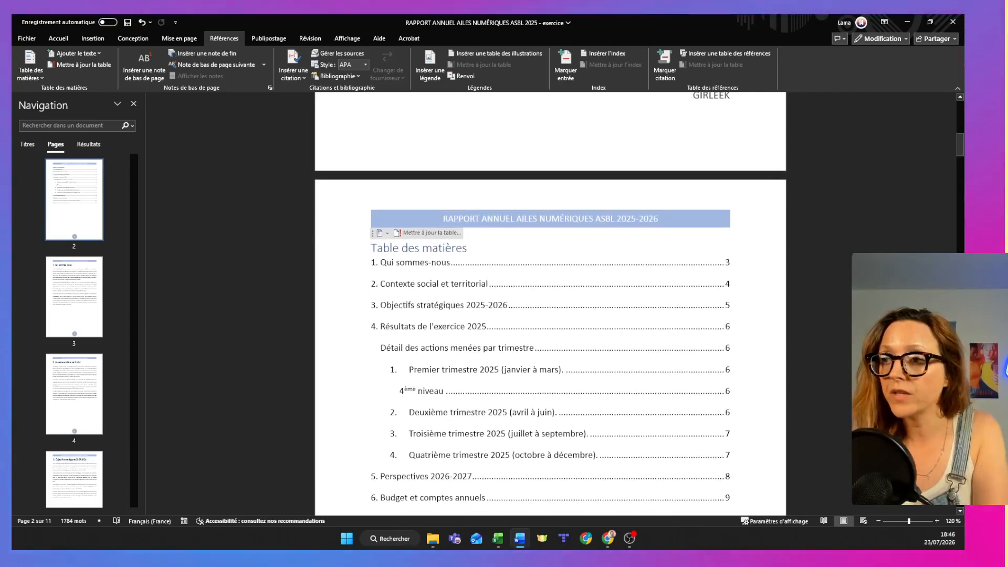
pyautogui.moveTo(960, 145)
pyautogui.mouseDown()
pyautogui.moveTo(961, 159)
pyautogui.moveTo(962, 151)
pyautogui.mouseUp()
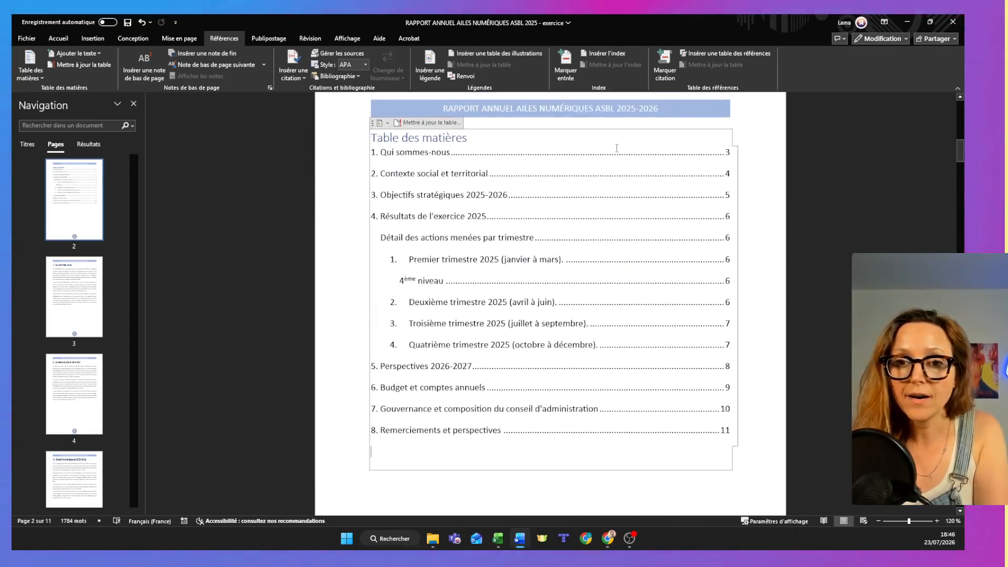
pyautogui.click(328, 161)
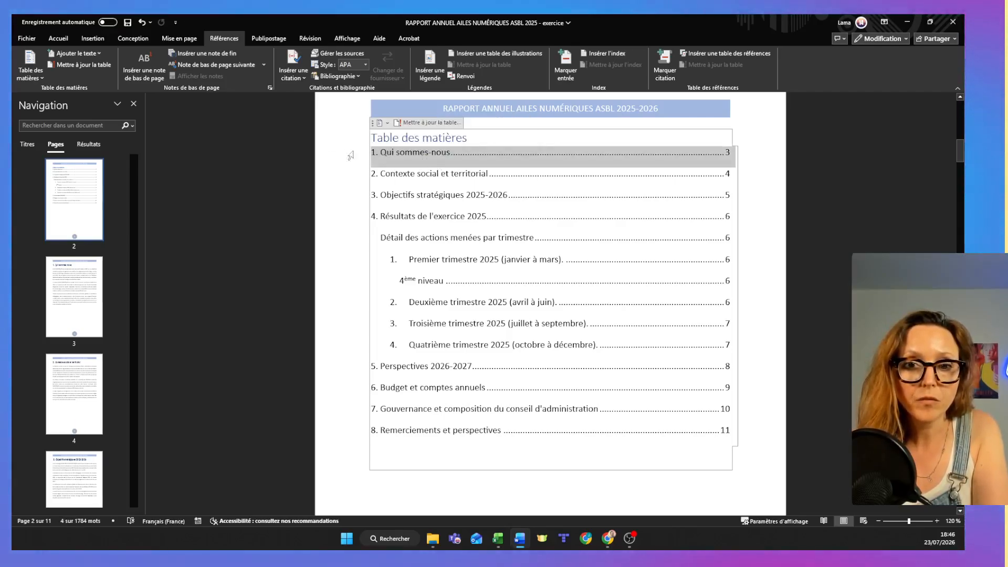
pyautogui.moveTo(351, 156); pyautogui.dragTo(341, 443)
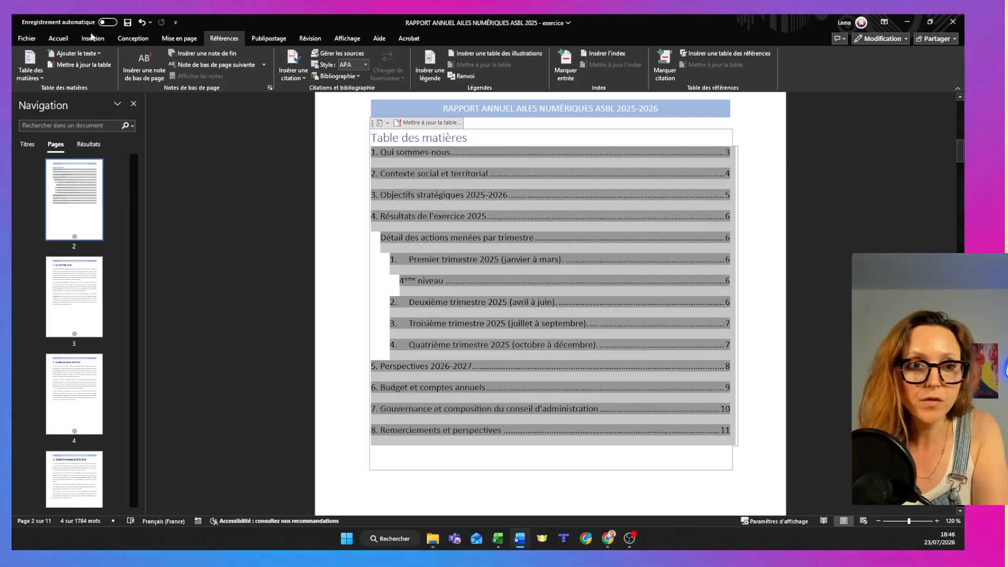
pyautogui.click(58, 39)
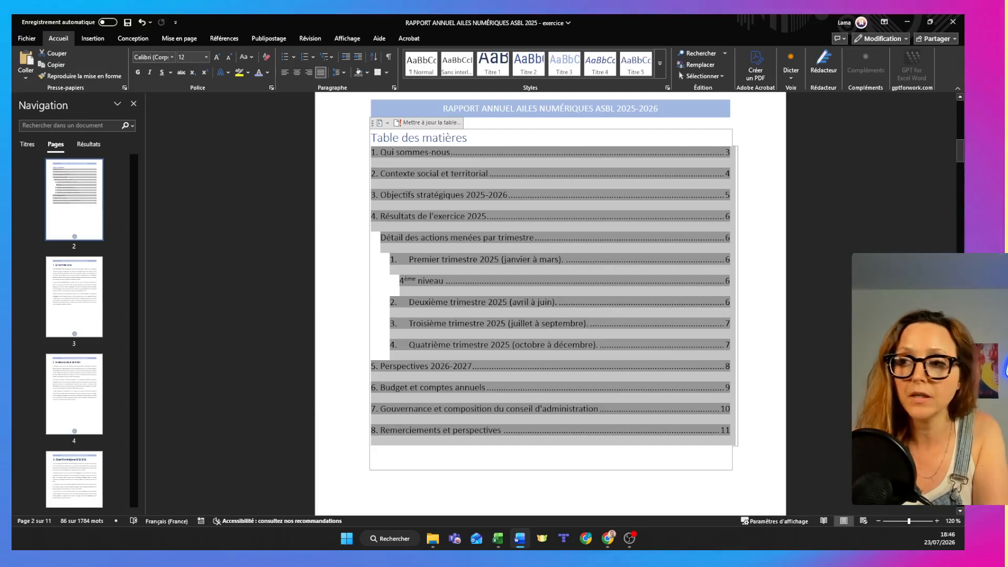
# Set the paragraph beginning "La mission d'AILES NUMERIQUES" to Arial and update the Normal style to match it.
pyautogui.moveTo(963, 160); pyautogui.dragTo(963, 202)
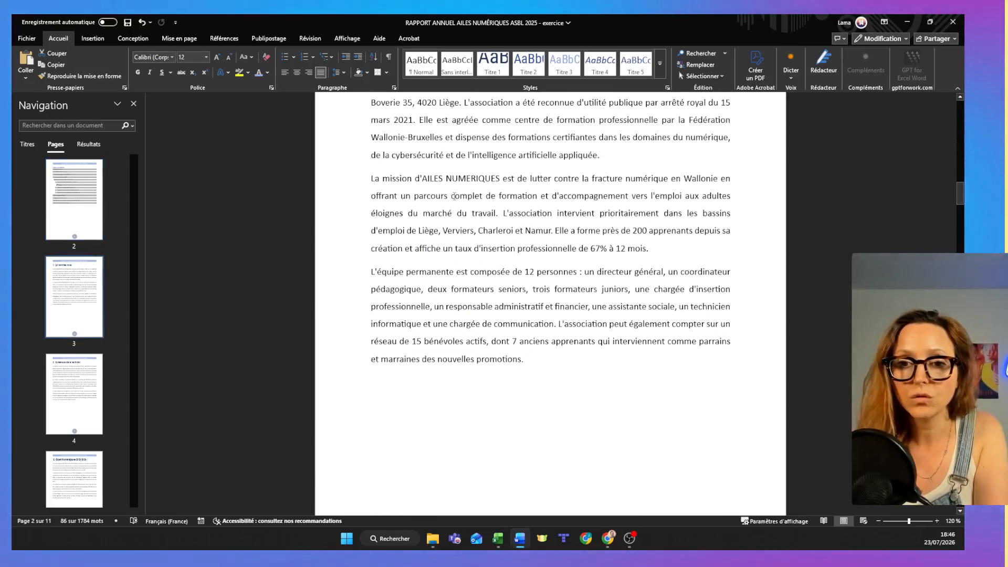
pyautogui.tripleClick(455, 196)
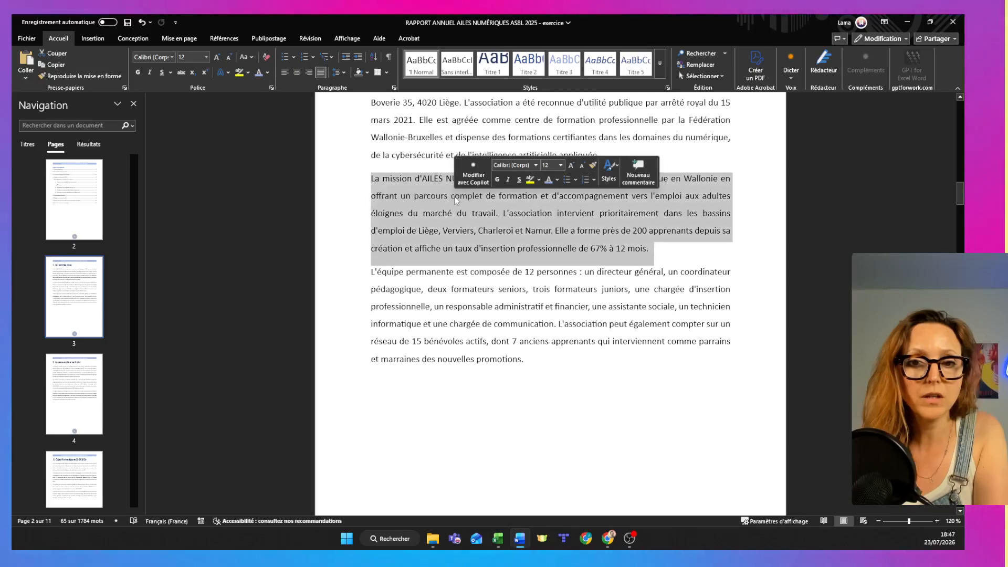
pyautogui.click(172, 57)
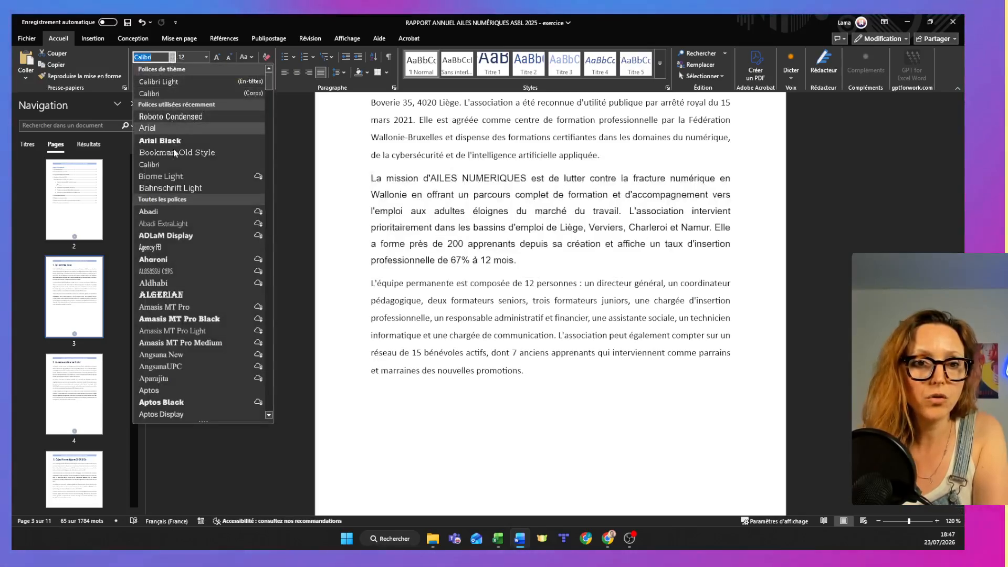
pyautogui.scroll(-4, 157, 315)
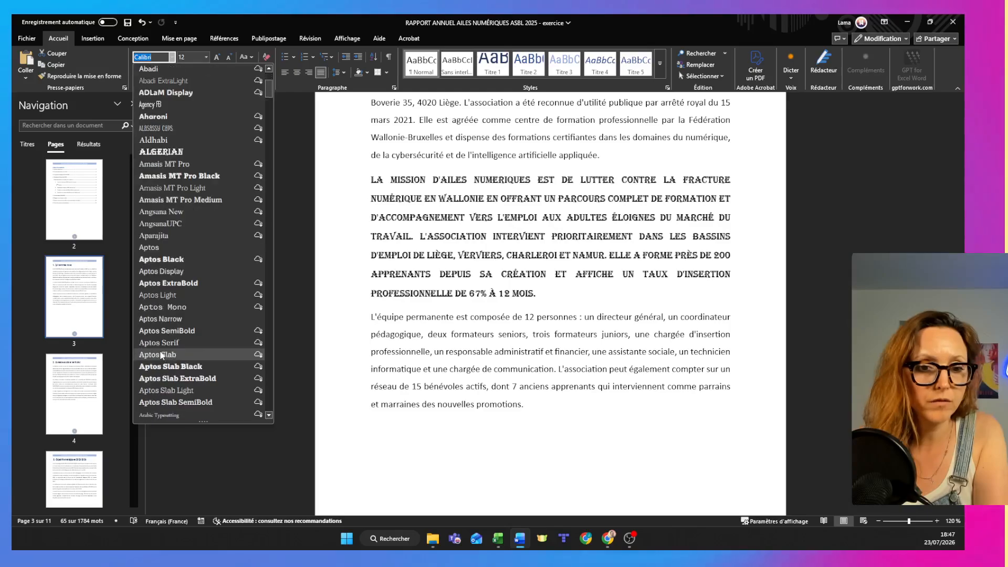
pyautogui.scroll(-1, 160, 349)
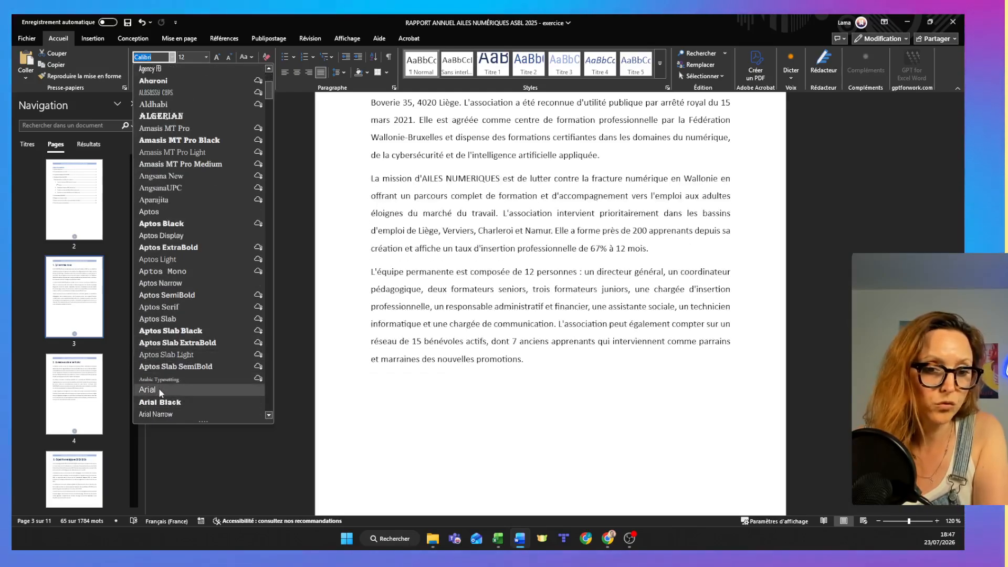
pyautogui.click(157, 383)
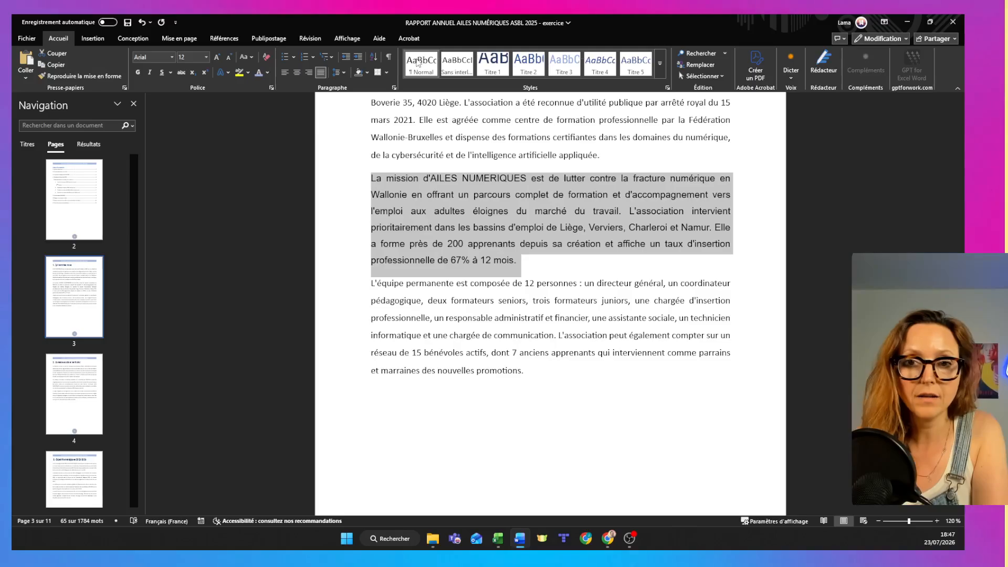
pyautogui.rightClick(419, 63)
pyautogui.click(447, 68)
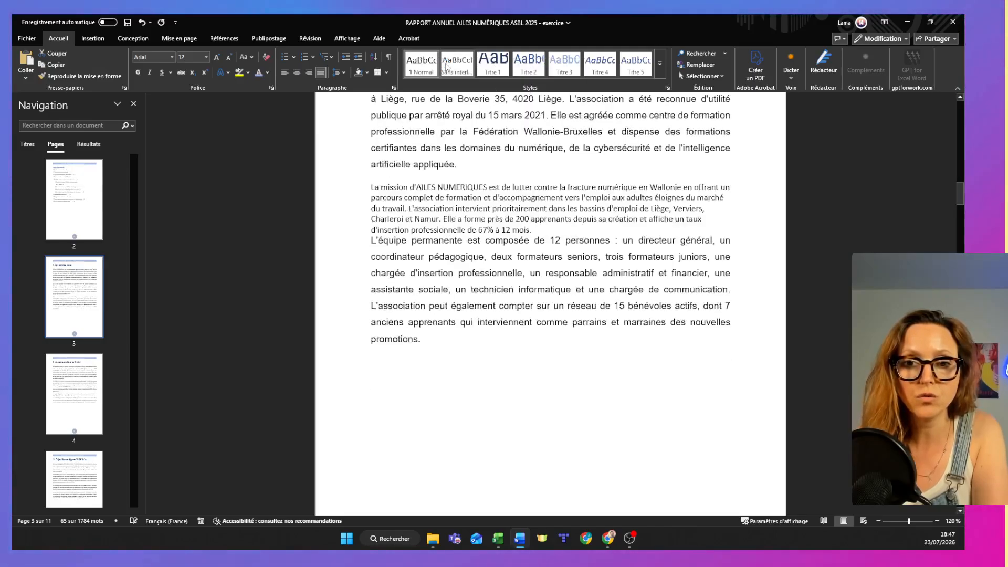
# Update the entire table of contents, including its entries as well as the page numbers.
pyautogui.moveTo(960, 193); pyautogui.dragTo(961, 147)
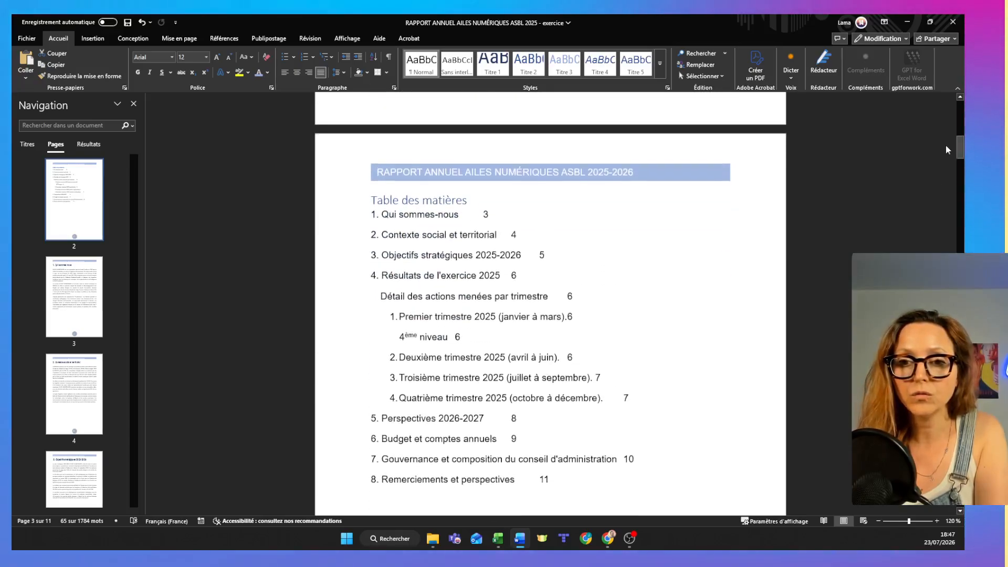
pyautogui.click(534, 238)
pyautogui.press('F9')
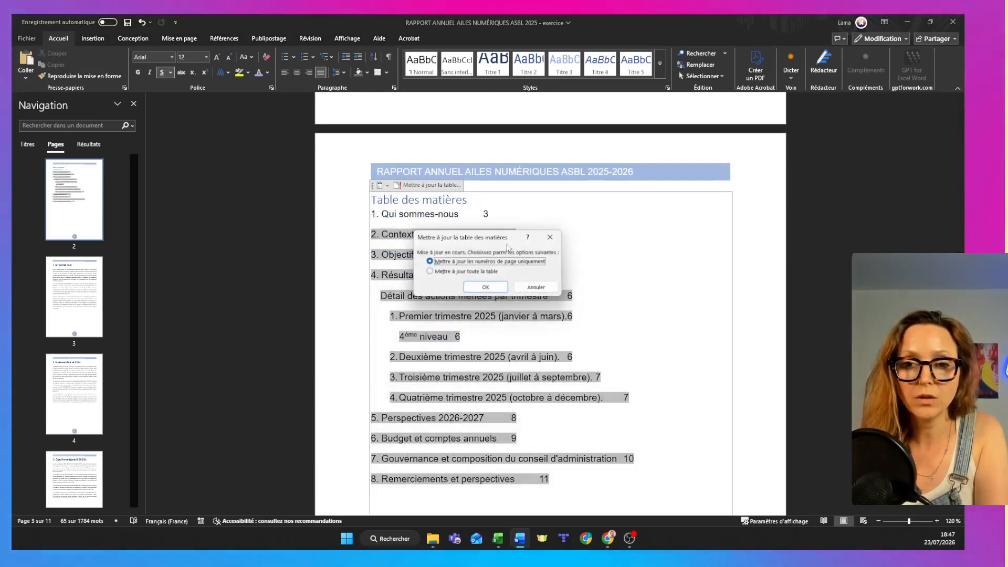
pyautogui.click(494, 272)
pyautogui.click(485, 287)
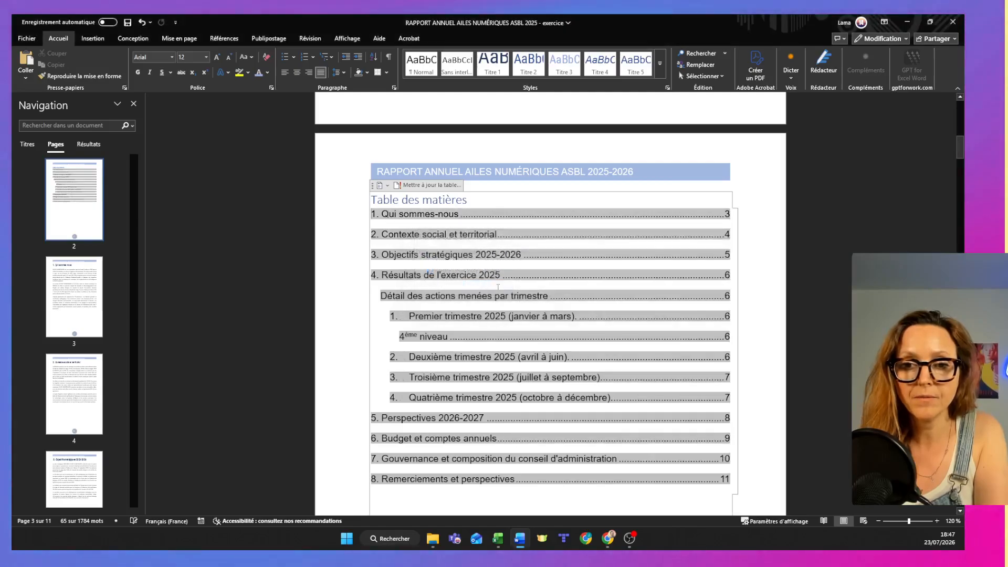
# Set the font of all table of contents entries directly to Roboto Condensed.
pyautogui.click(336, 223)
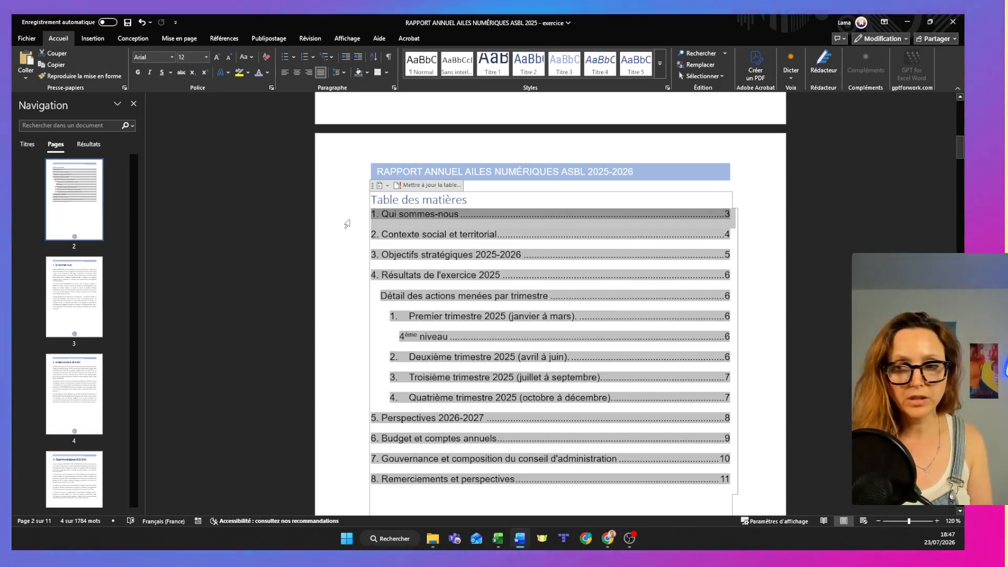
pyautogui.moveTo(338, 220); pyautogui.dragTo(304, 458)
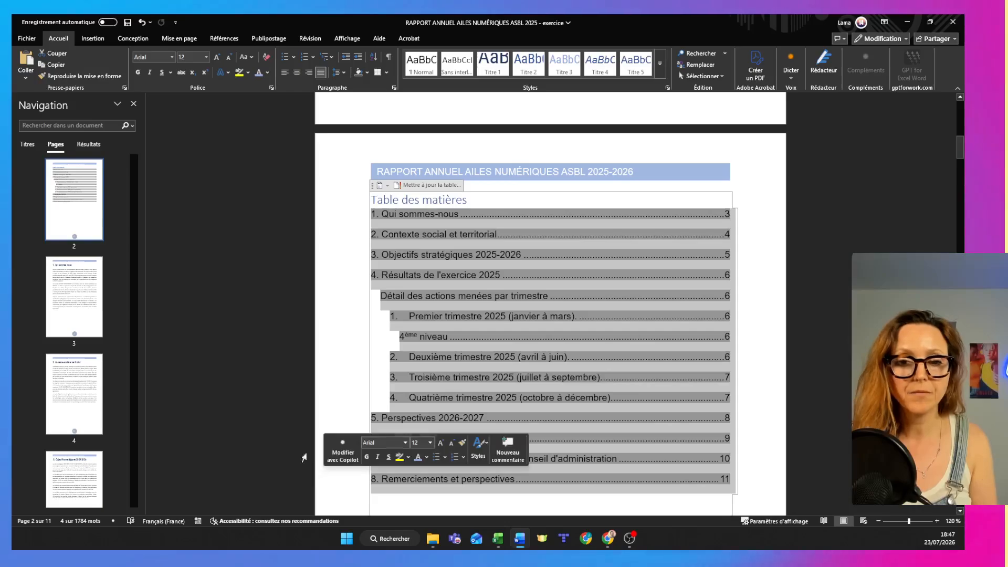
pyautogui.click(172, 57)
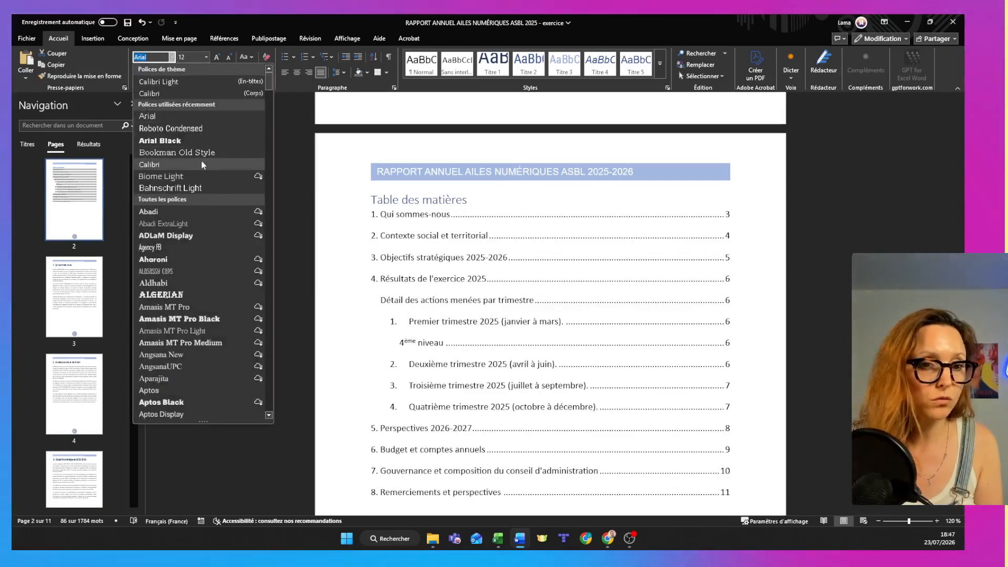
pyautogui.click(173, 128)
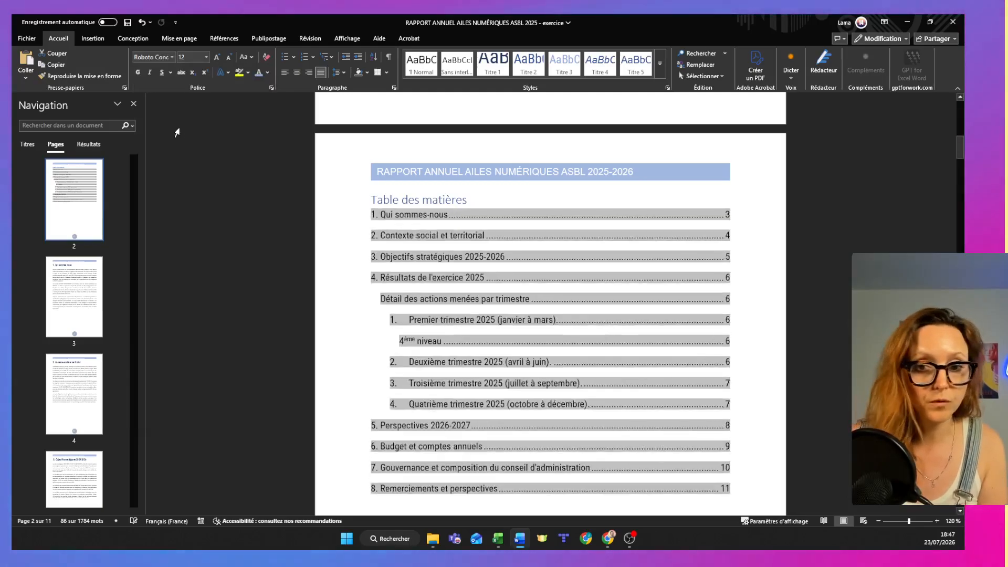
pyautogui.click(453, 209)
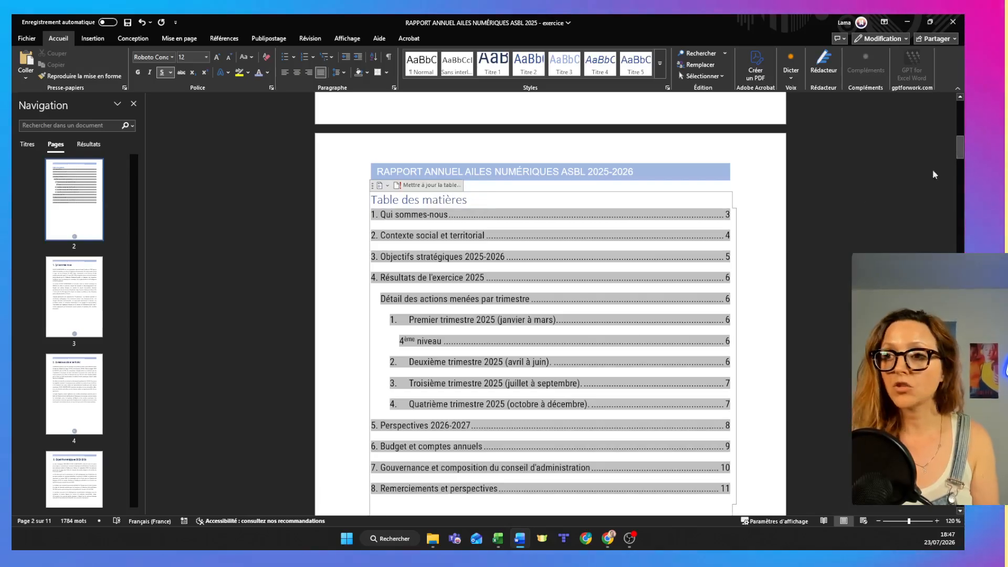
# Delete the "4ème niveau" line above the "Deuxième trimestre 2025" heading on page 6.
pyautogui.moveTo(961, 147); pyautogui.dragTo(961, 304)
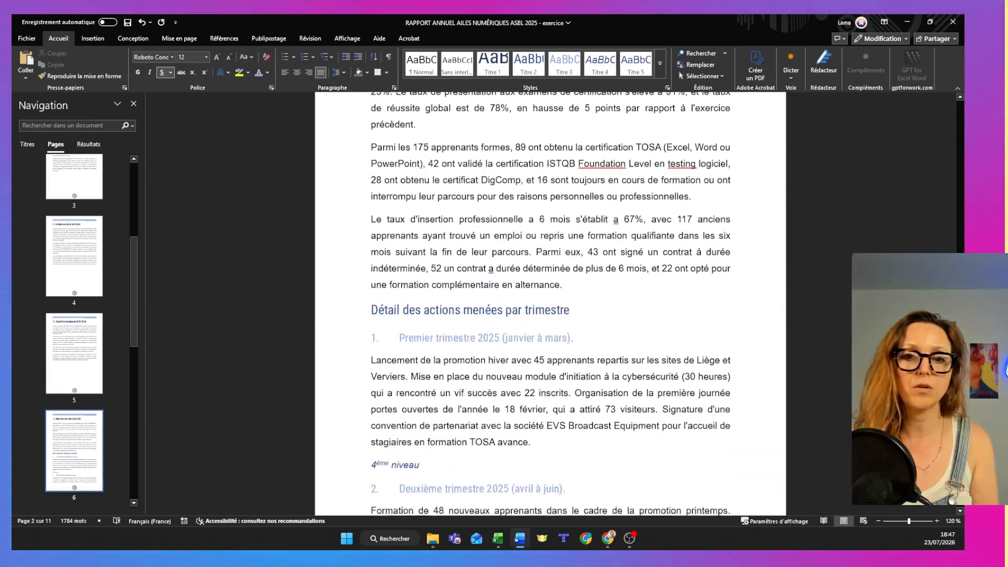
pyautogui.click(327, 478)
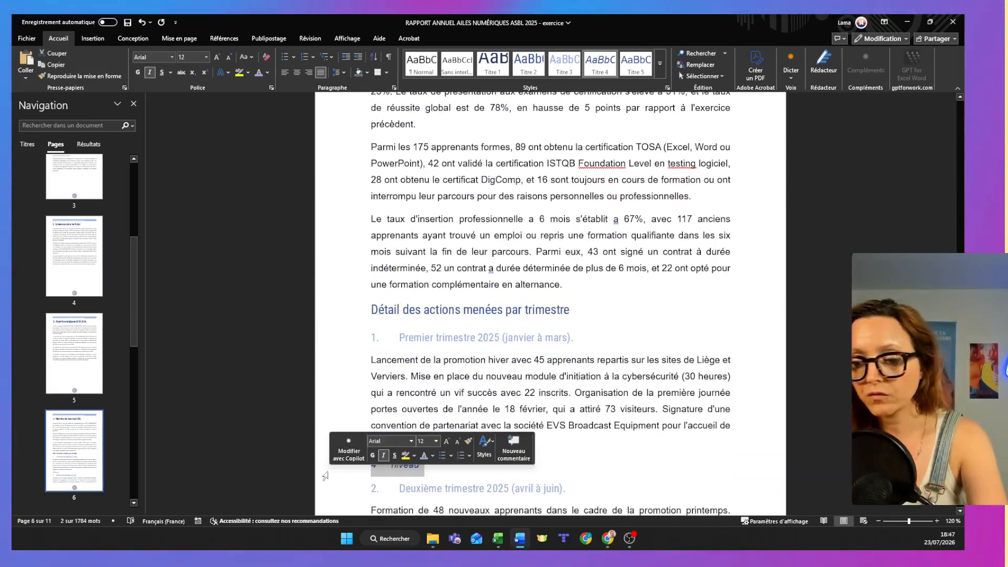
pyautogui.press('Delete')
# Update the whole table of contents to drop the deleted "4ème niveau" heading.
pyautogui.moveTo(961, 314); pyautogui.dragTo(951, 158)
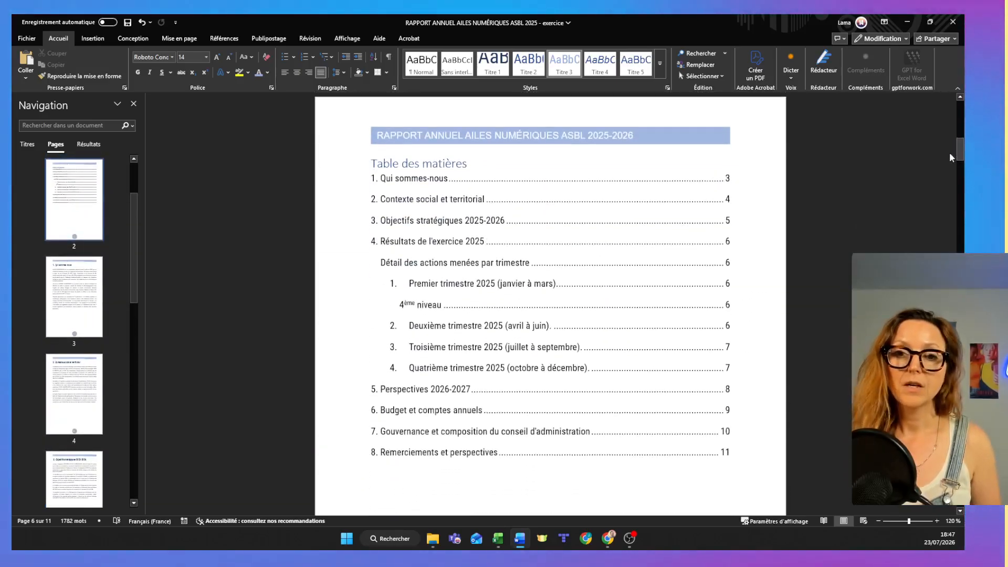
pyautogui.moveTo(324, 183); pyautogui.dragTo(357, 460)
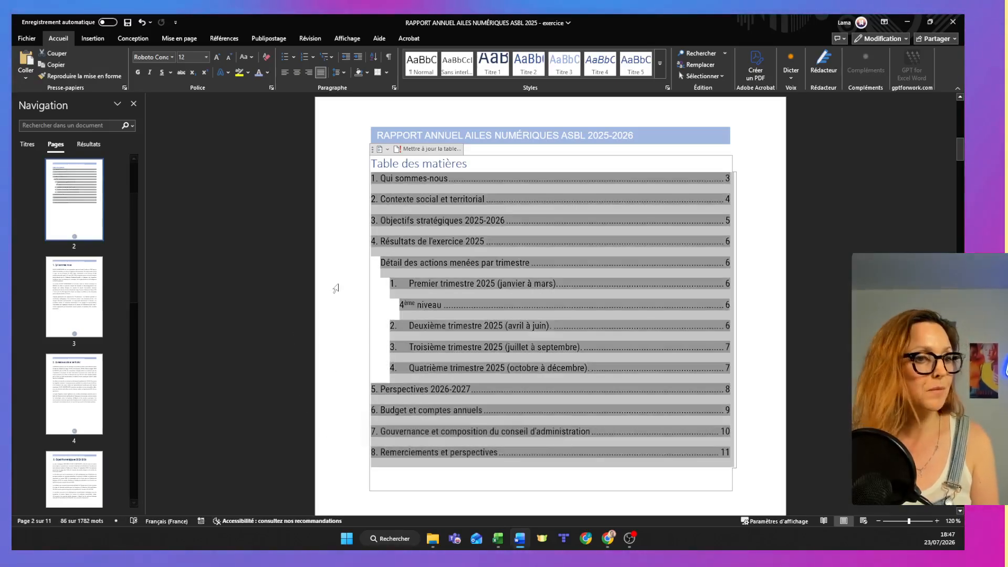
pyautogui.click(318, 223)
pyautogui.click(435, 151)
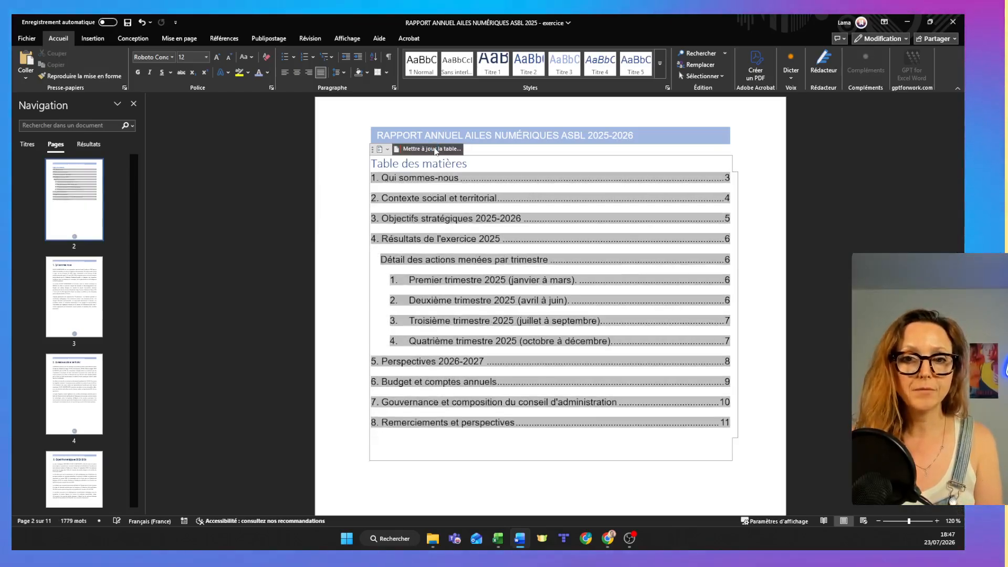
pyautogui.click(327, 178)
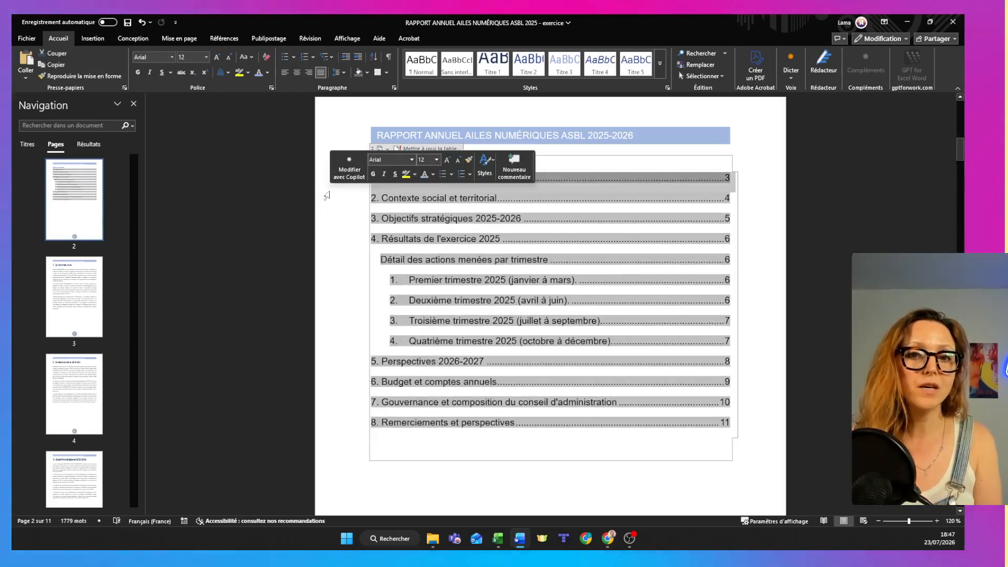
pyautogui.click(332, 219)
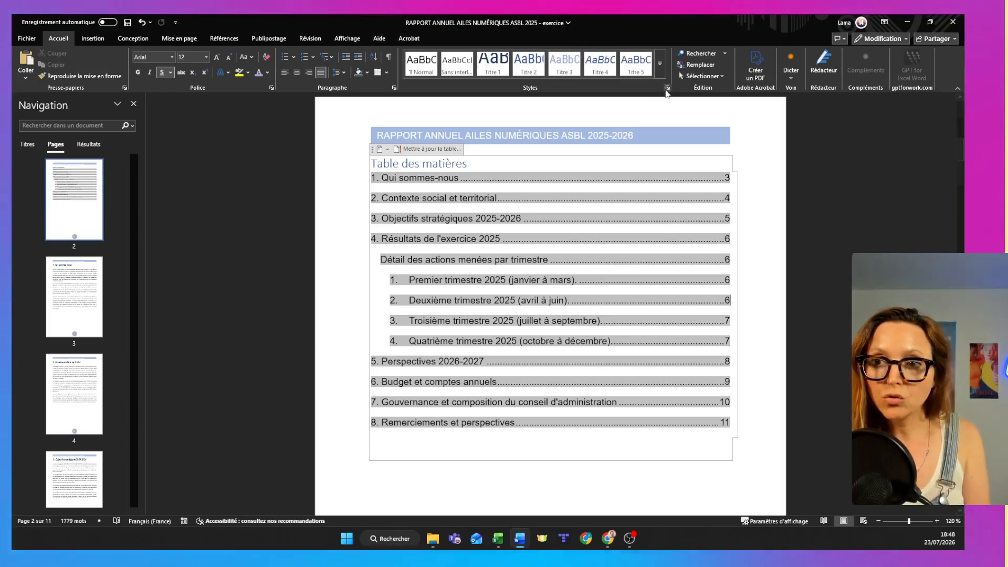
# Modify the TM 1 style to use the Roboto Condensed font in the standard dark blue (Bleu foncé).
pyautogui.click(667, 89)
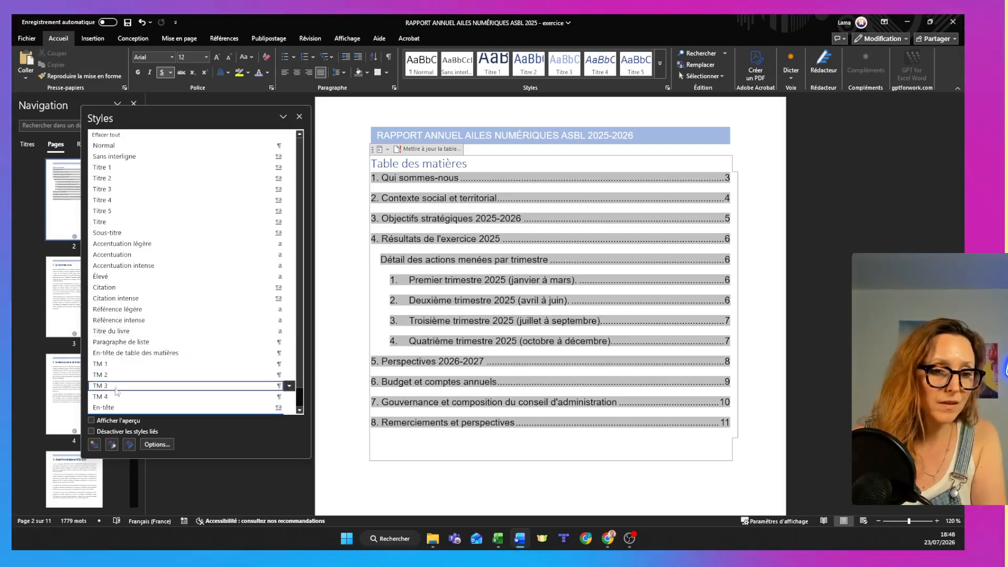
pyautogui.moveTo(110, 366)
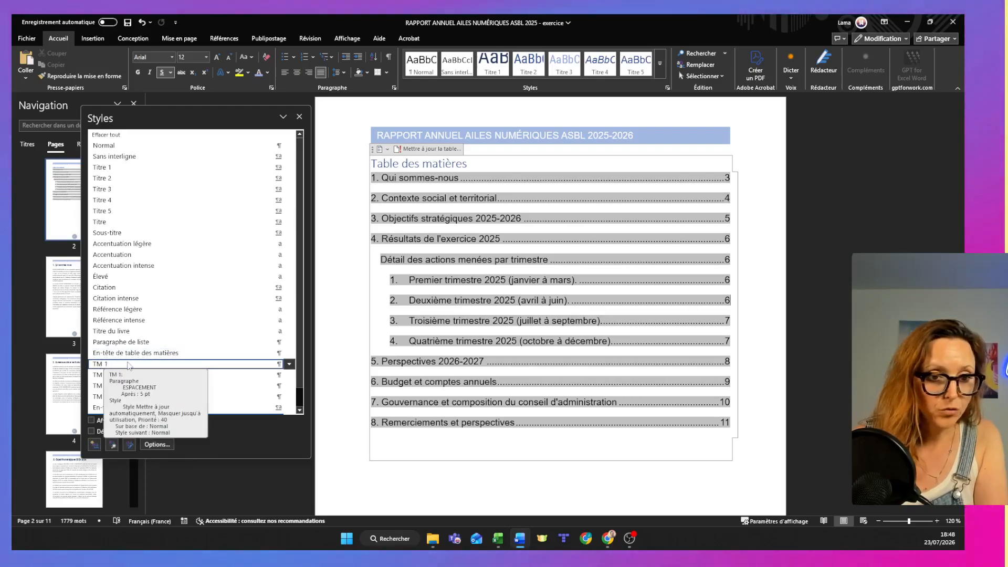
pyautogui.click(290, 365)
pyautogui.click(256, 387)
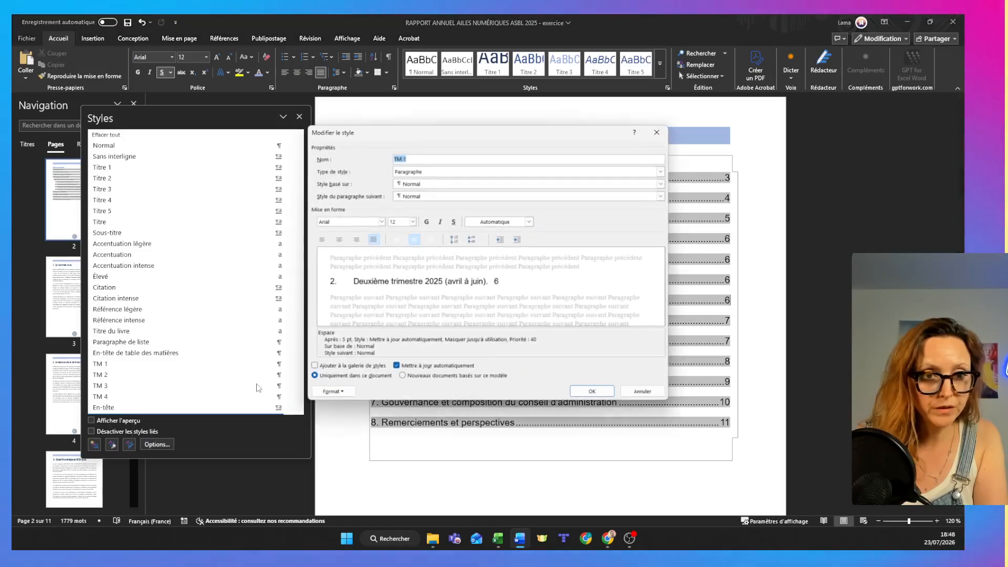
pyautogui.doubleClick(334, 222)
pyautogui.click(382, 222)
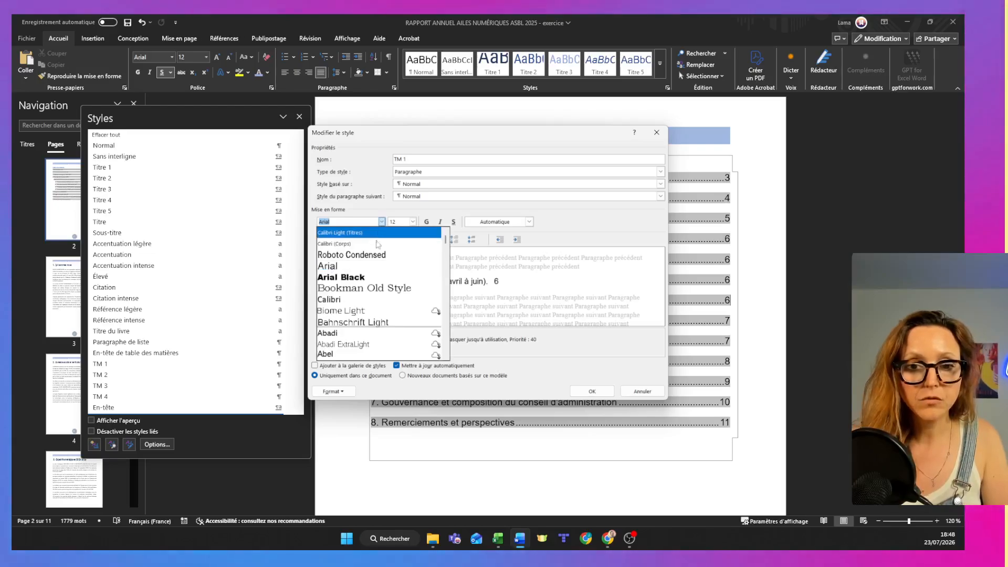
pyautogui.click(346, 251)
pyautogui.click(529, 221)
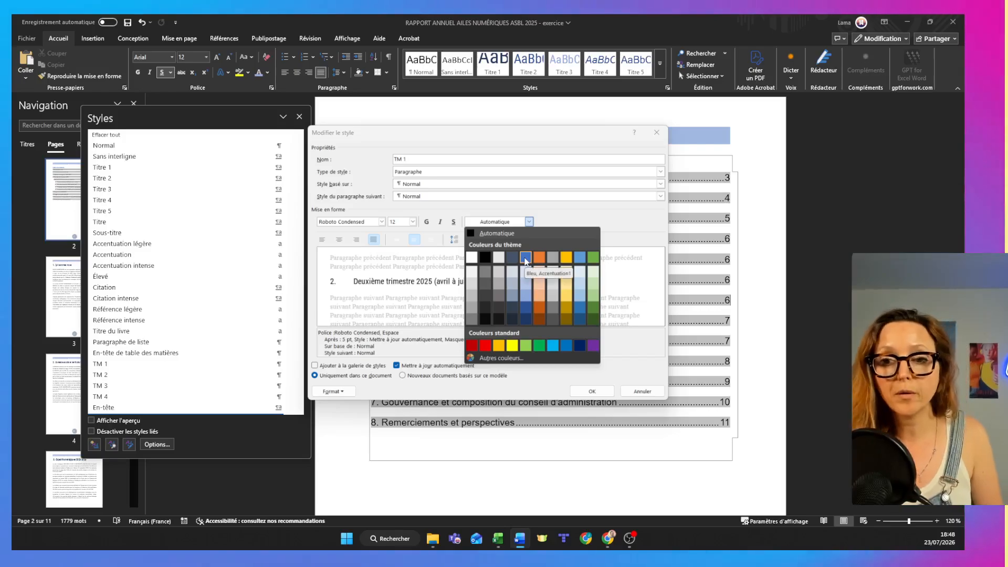
pyautogui.click(580, 345)
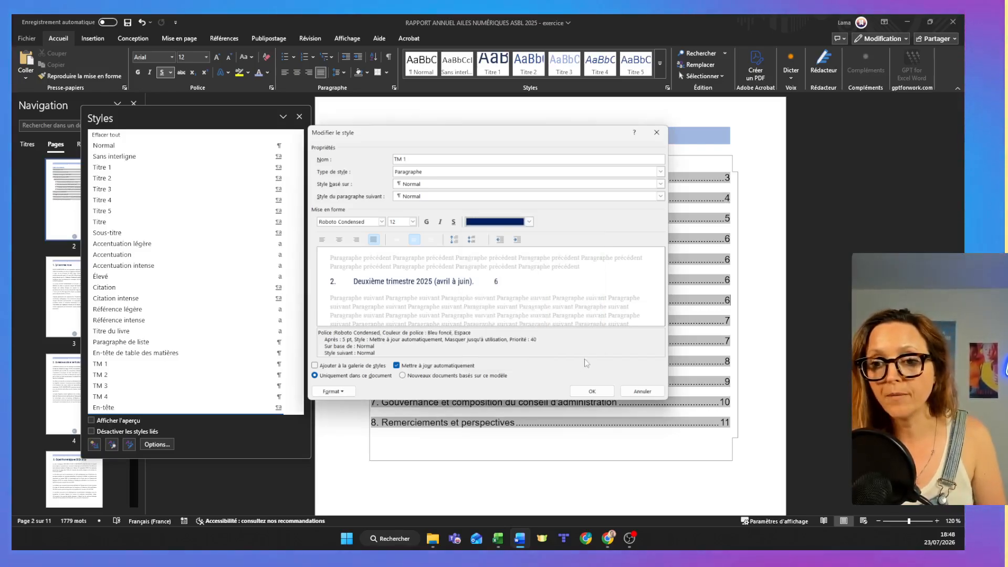
pyautogui.click(592, 391)
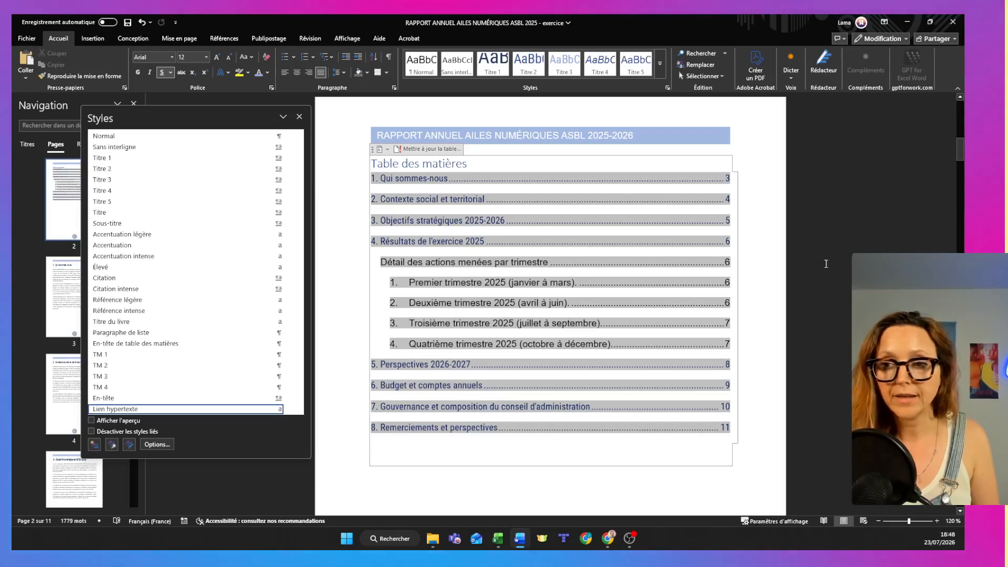
pyautogui.click(756, 464)
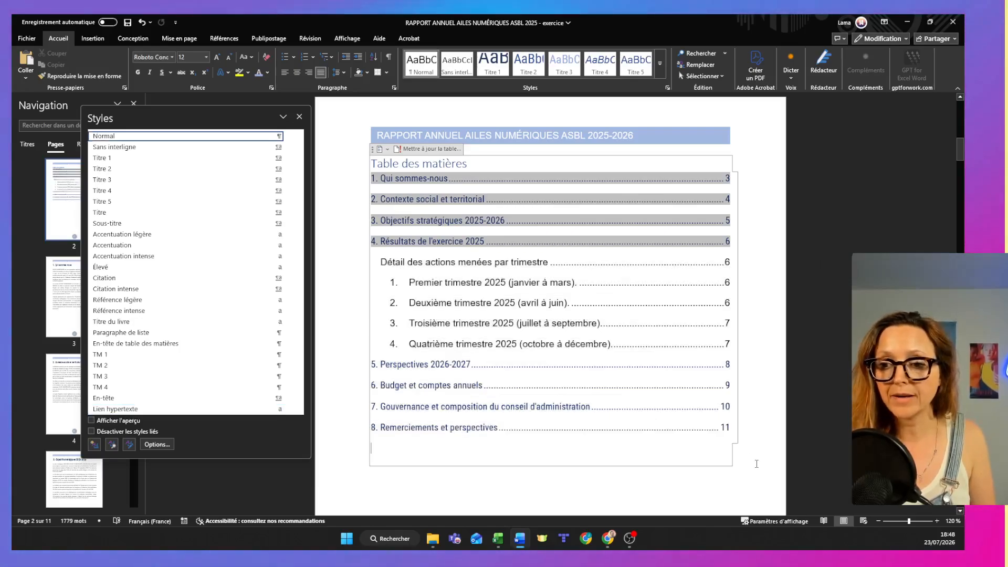
pyautogui.click(651, 492)
pyautogui.click(536, 108)
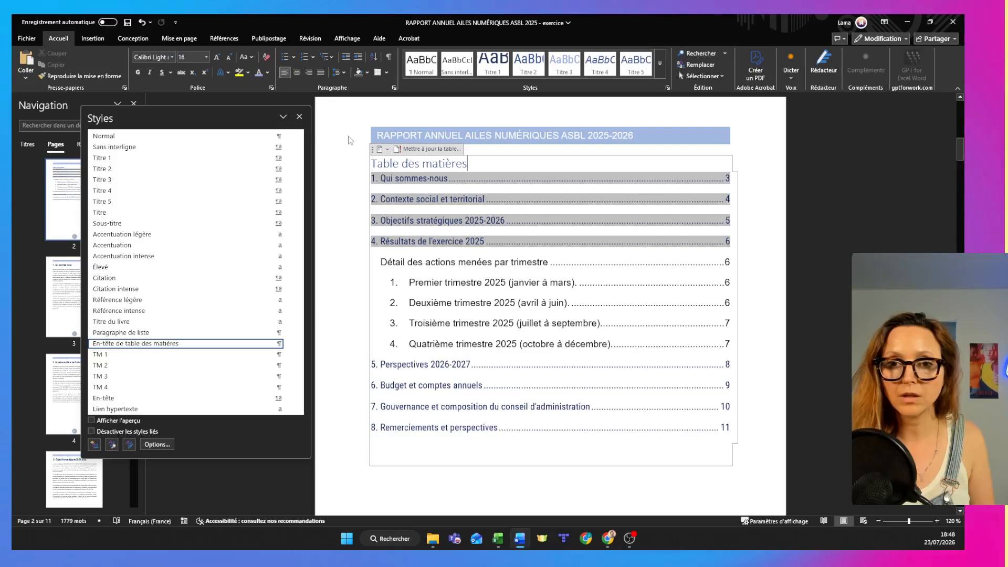
pyautogui.tripleClick(437, 165)
pyautogui.doubleClick(722, 136)
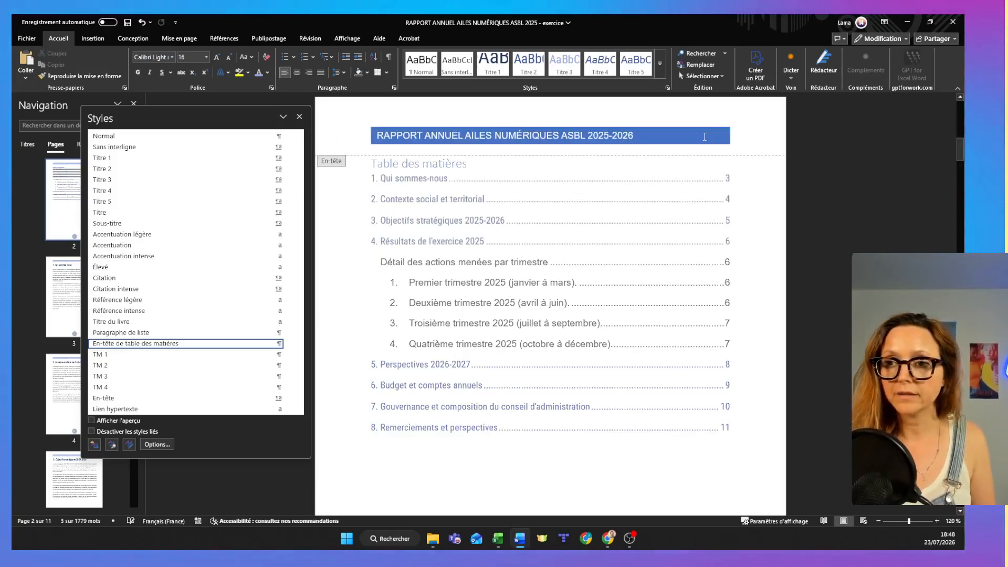
pyautogui.doubleClick(771, 165)
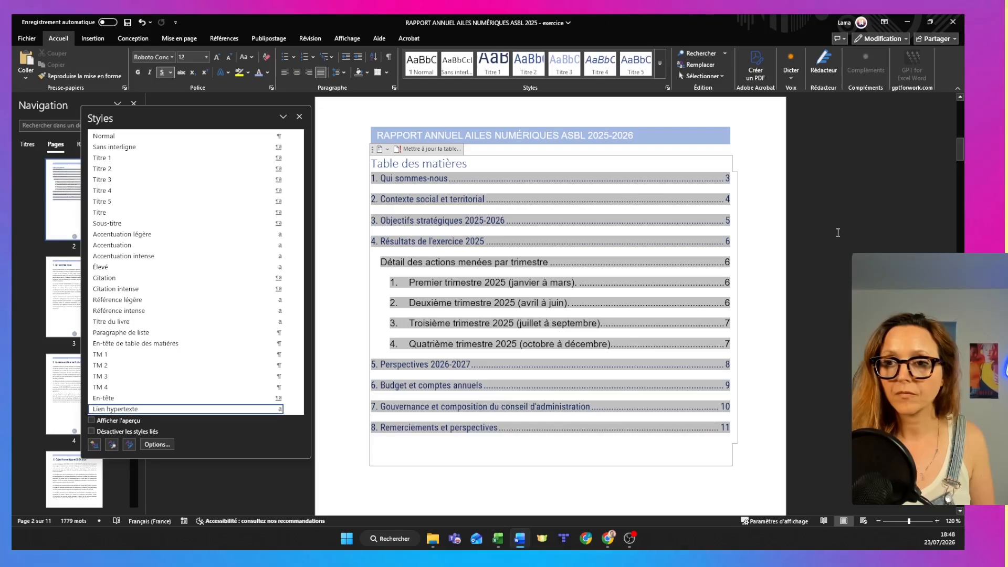
# Modify the TM 1 style to use a medium-dark shade of the Accent 1 theme blue as its font color.
pyautogui.click(572, 455)
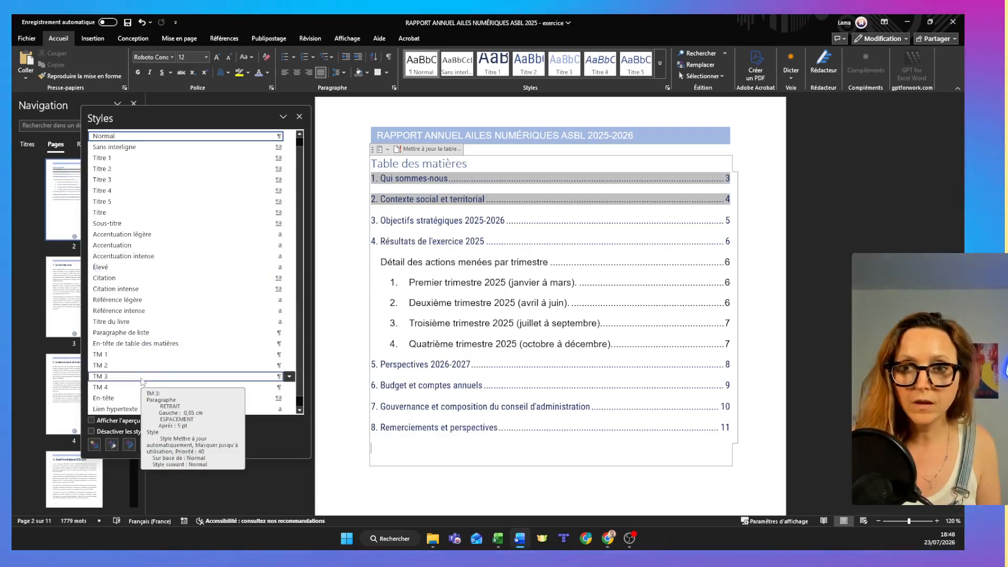
pyautogui.click(288, 365)
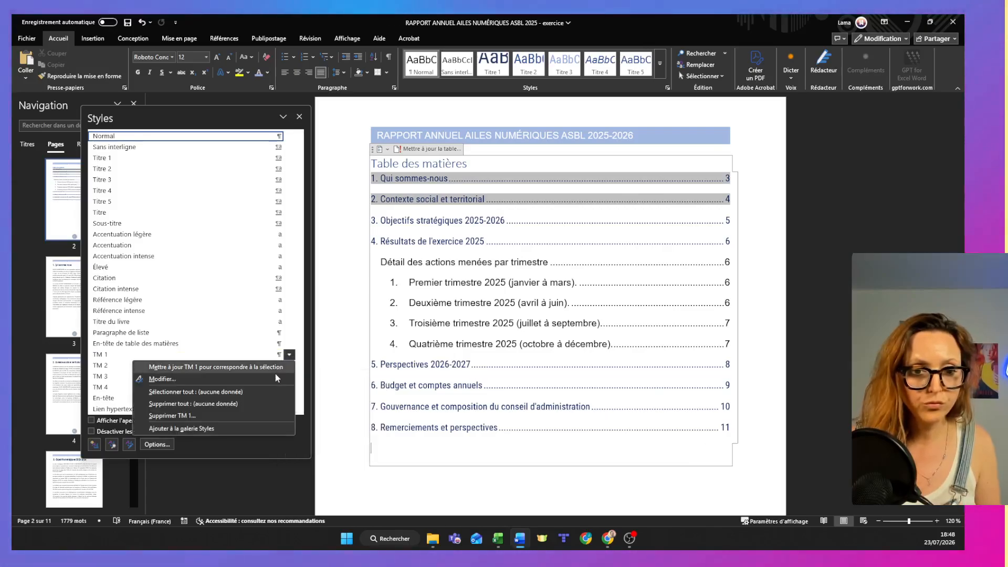
pyautogui.click(275, 374)
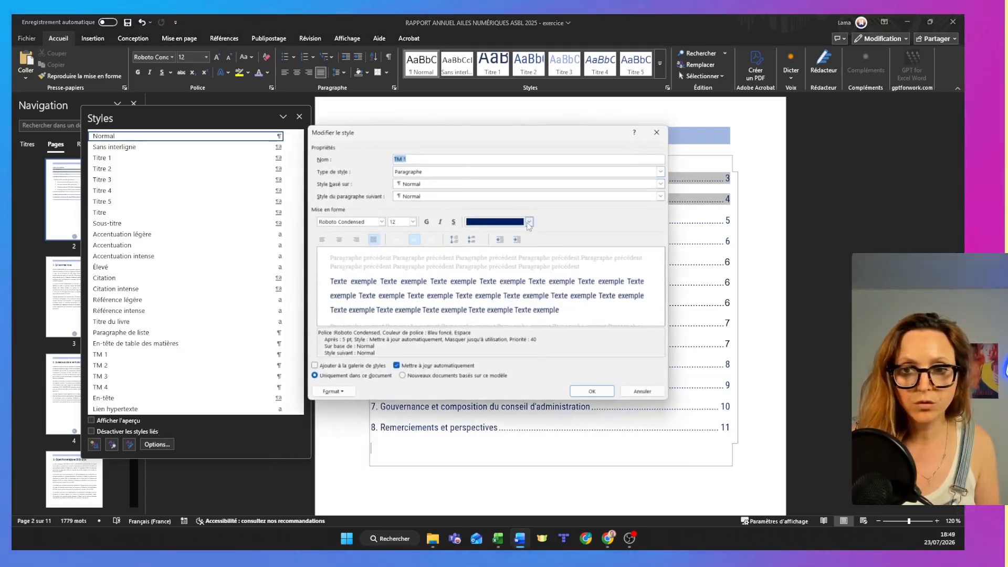
pyautogui.click(529, 222)
pyautogui.click(527, 312)
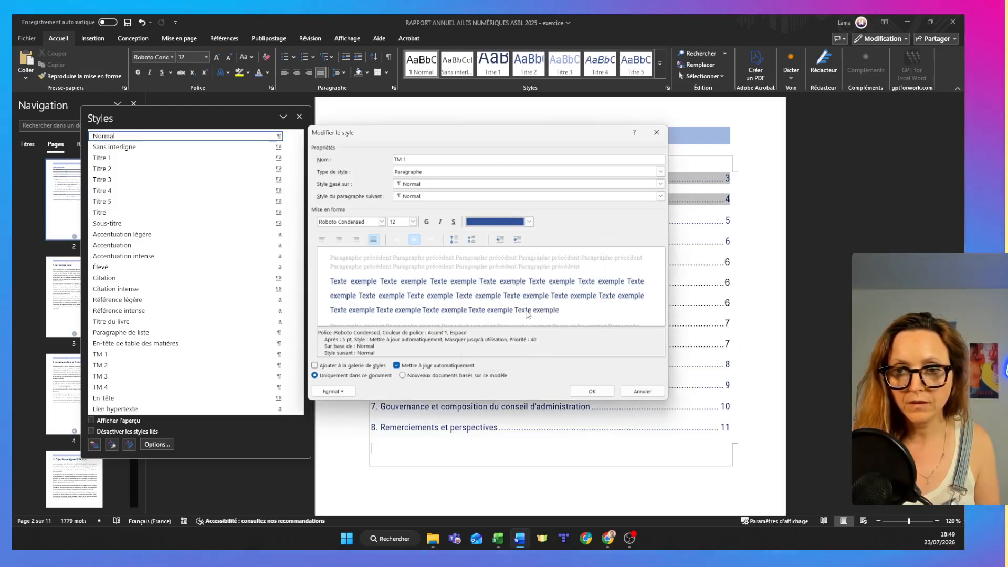
pyautogui.click(584, 392)
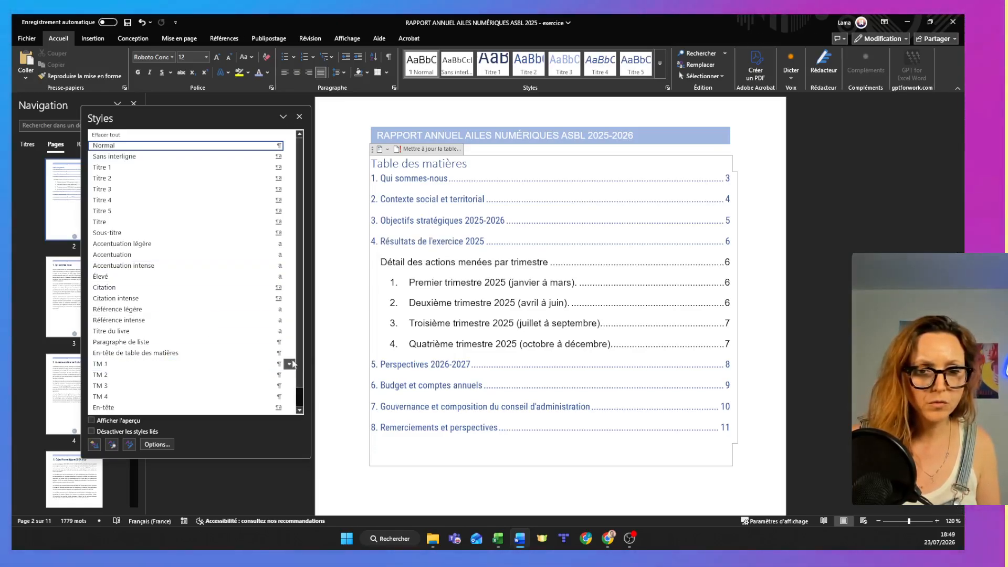
# Set the TM 1 style's font color to the darkest shade of the Accent 1 theme blue.
pyautogui.click(290, 364)
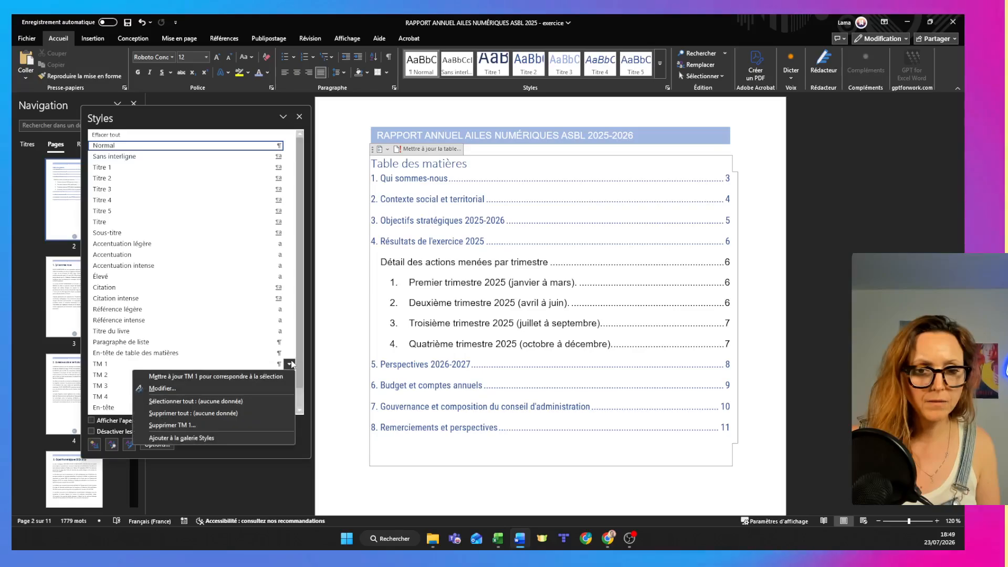
pyautogui.click(263, 388)
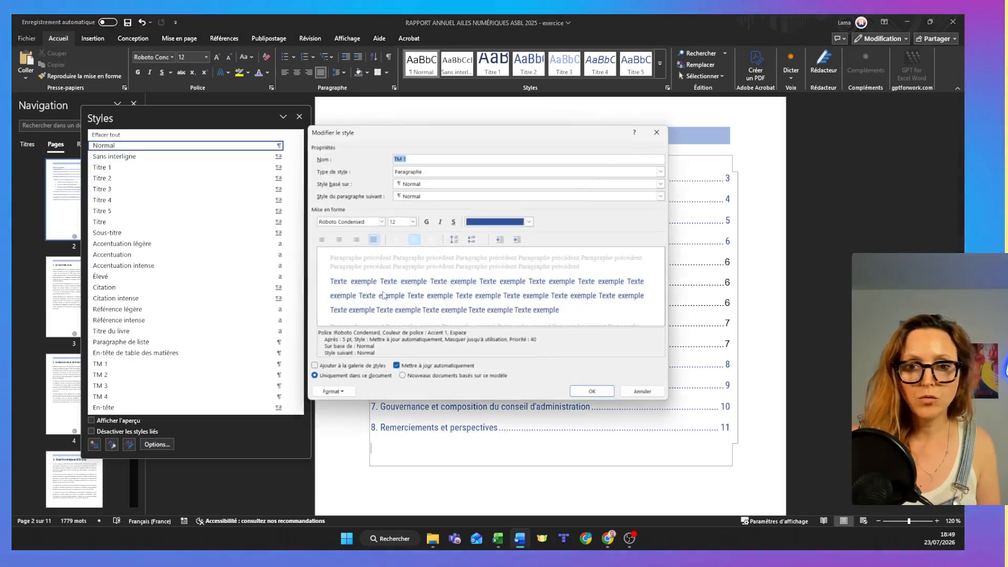
pyautogui.click(508, 223)
pyautogui.click(525, 319)
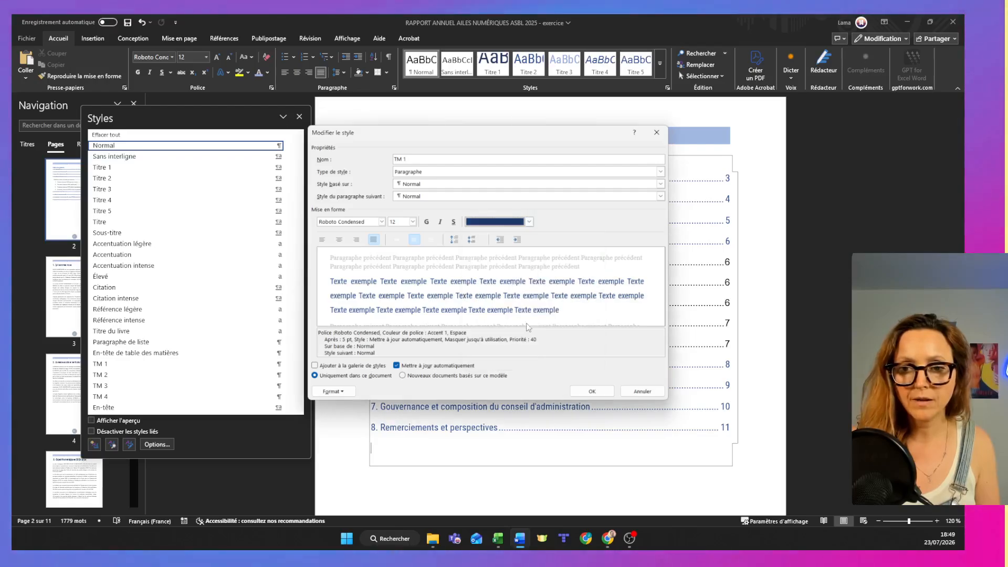
pyautogui.click(592, 391)
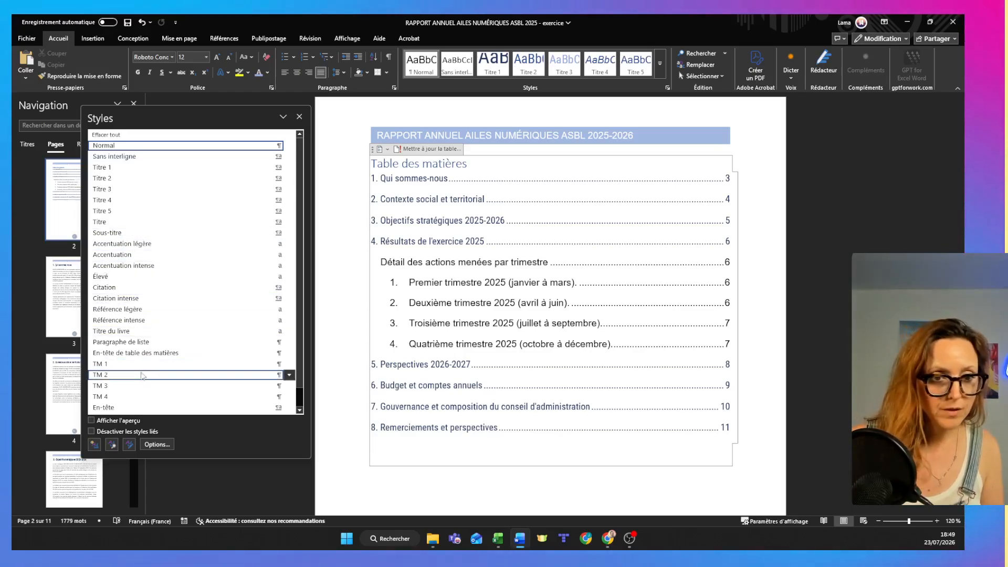
# Modify the TM 2 style to use a medium-dark shade of the Accent 1 theme blue as its font color.
pyautogui.click(288, 376)
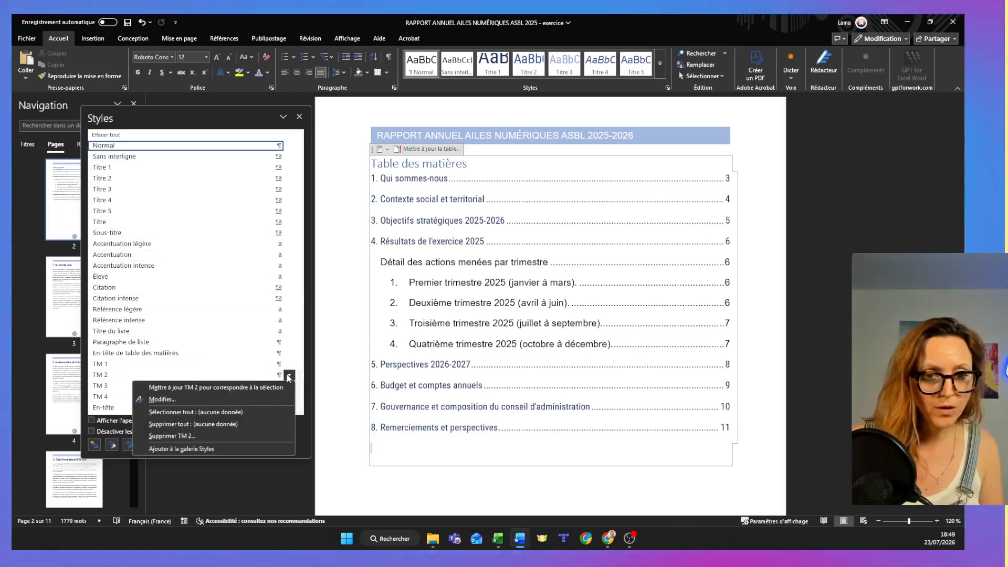
pyautogui.click(276, 396)
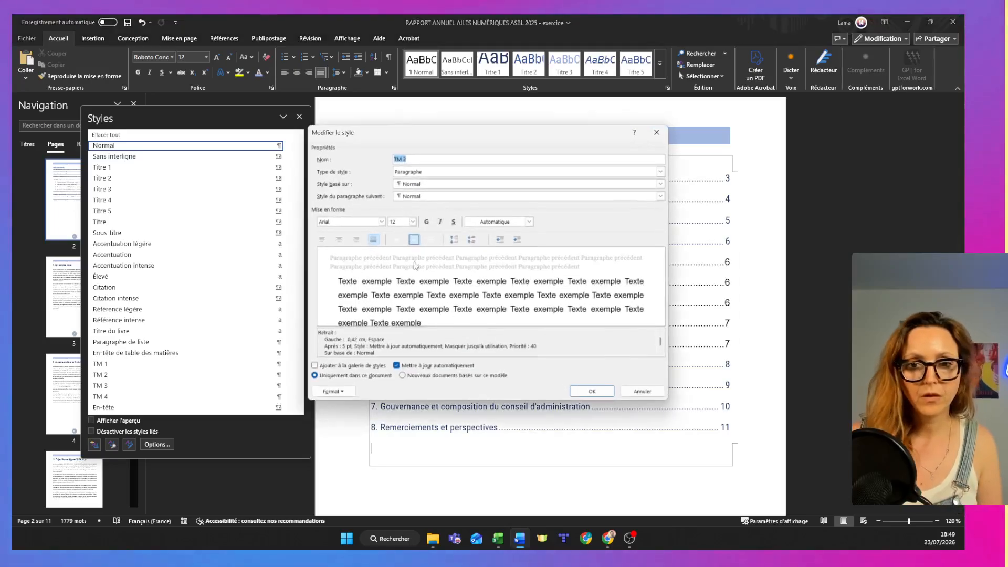
pyautogui.click(530, 222)
pyautogui.click(526, 307)
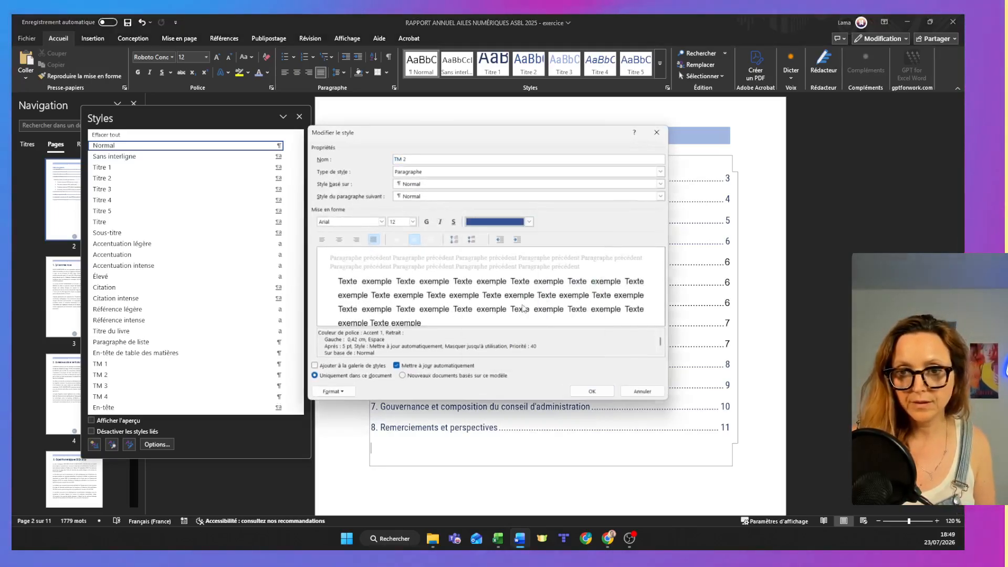
pyautogui.click(606, 393)
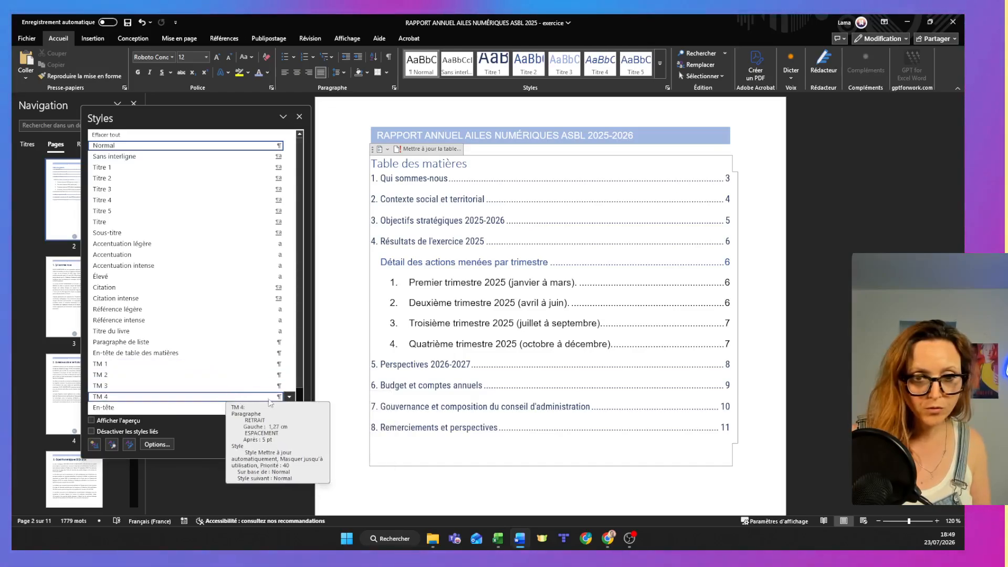
# Modify the TM 3 style to use the Roboto Condensed font in a light shade of the Accent 1 theme blue.
pyautogui.click(289, 386)
pyautogui.click(263, 411)
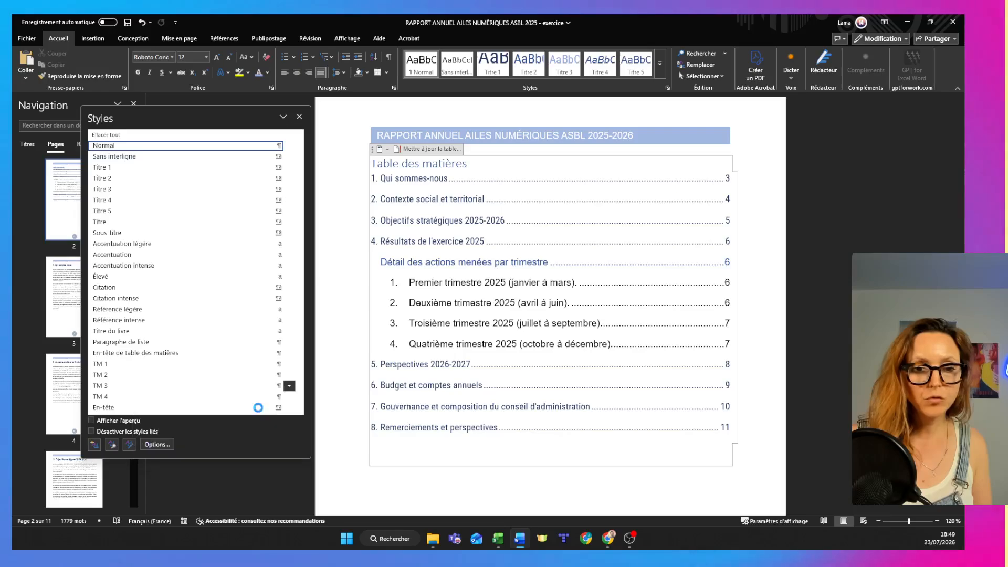
pyautogui.click(503, 223)
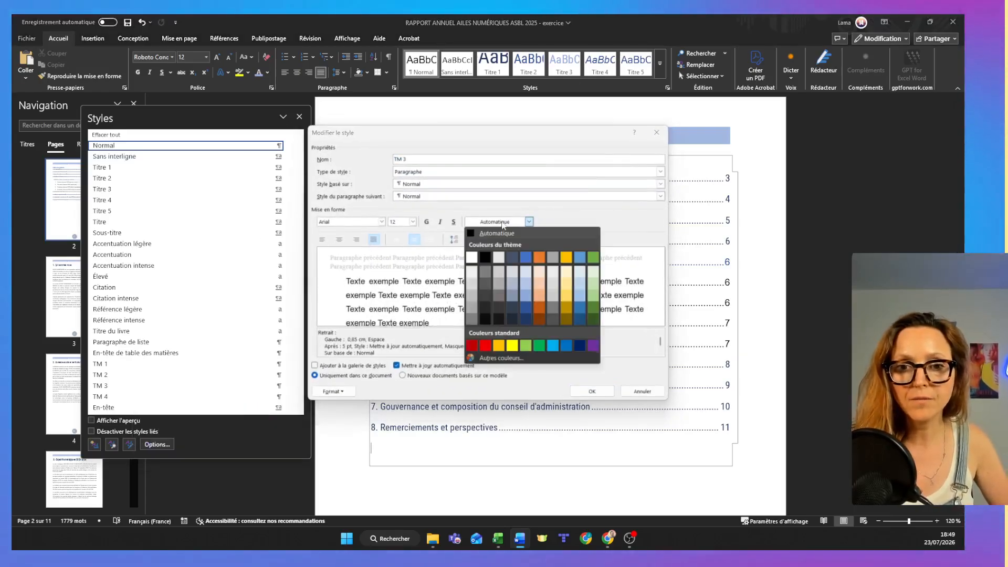
pyautogui.click(528, 298)
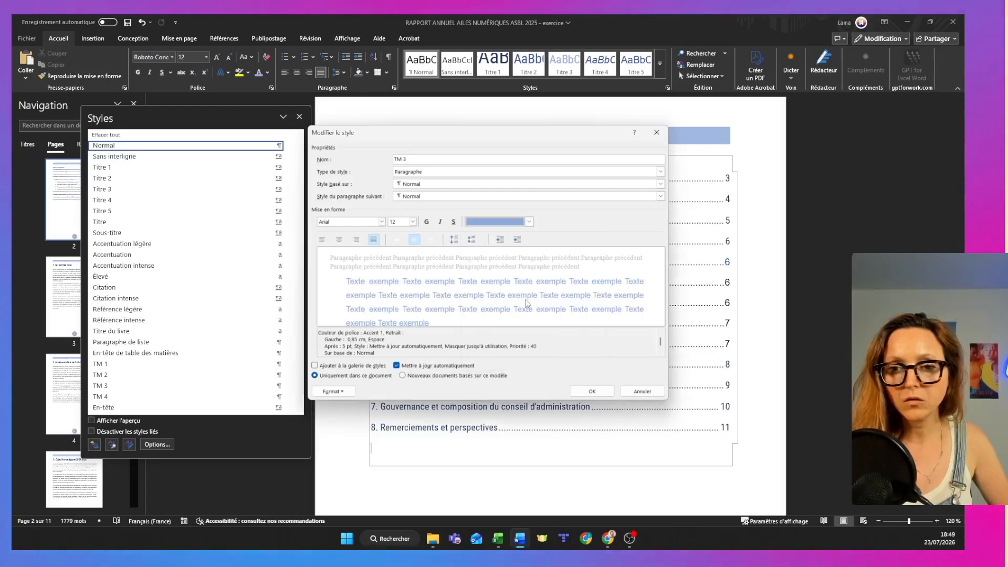
pyautogui.click(381, 221)
pyautogui.click(347, 253)
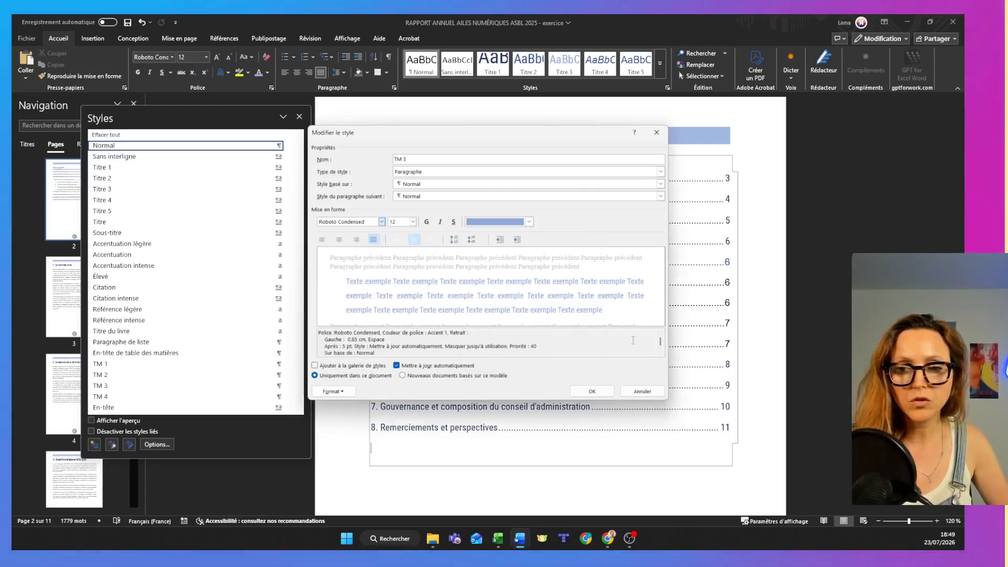
pyautogui.click(609, 391)
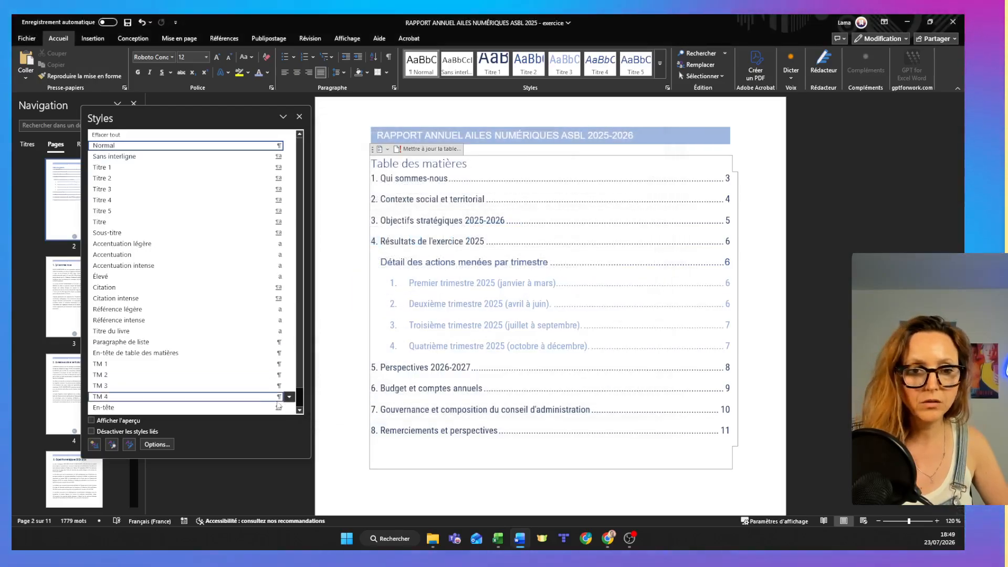
# Change the TM 2 style's font to Roboto Condensed.
pyautogui.click(289, 376)
pyautogui.click(230, 398)
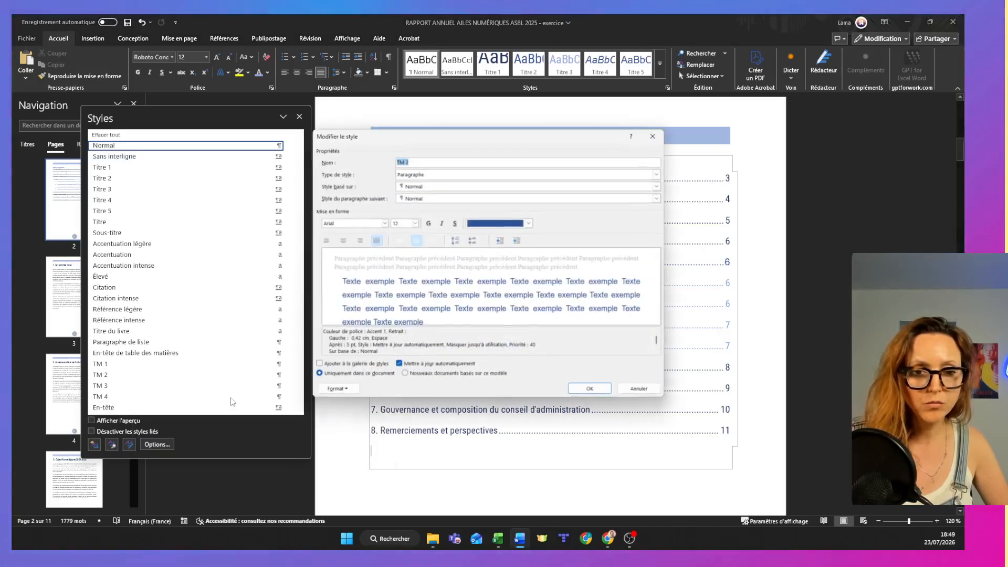
pyautogui.click(382, 222)
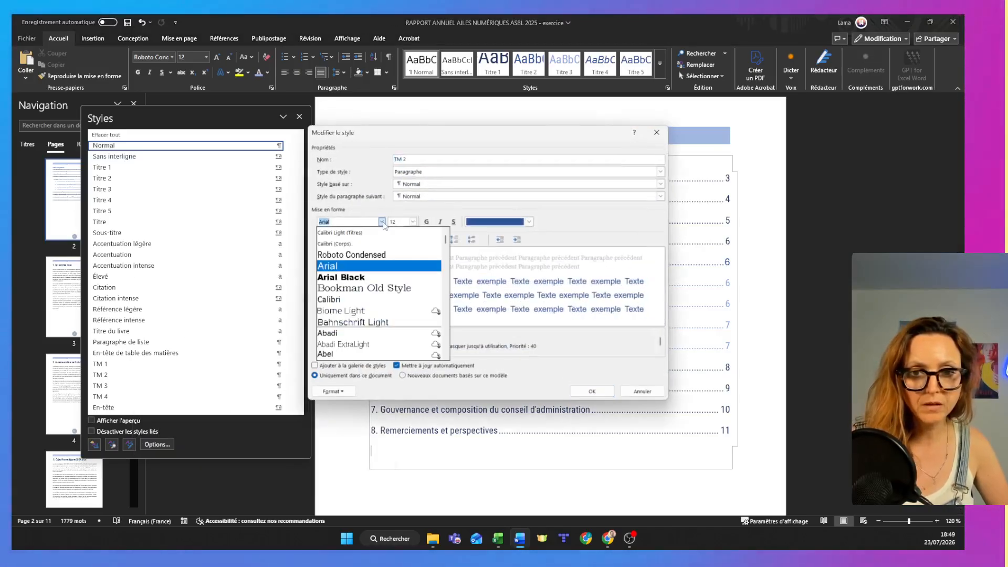
pyautogui.click(378, 255)
pyautogui.click(599, 394)
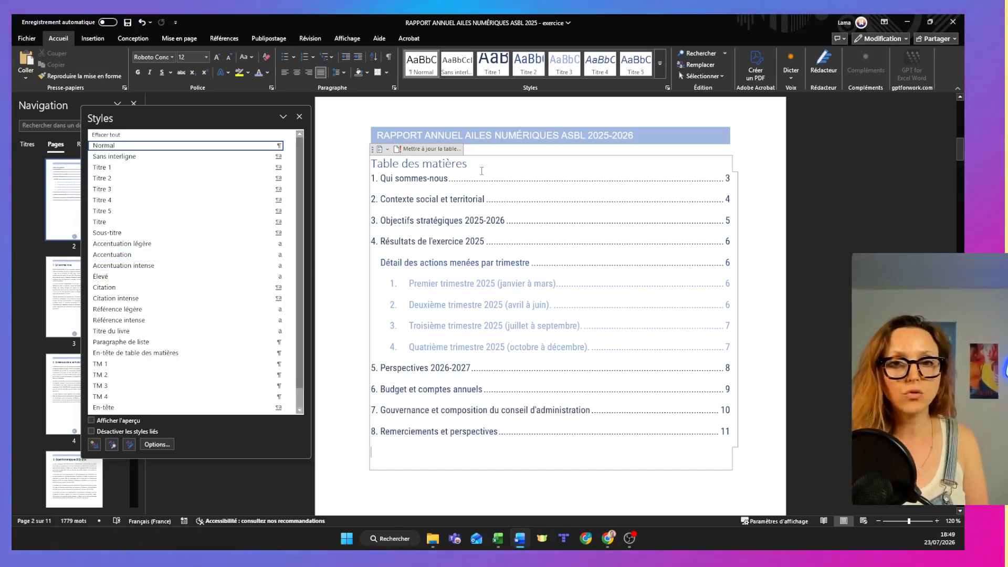
# Update the table of contents and close the Styles pane.
pyautogui.click(422, 149)
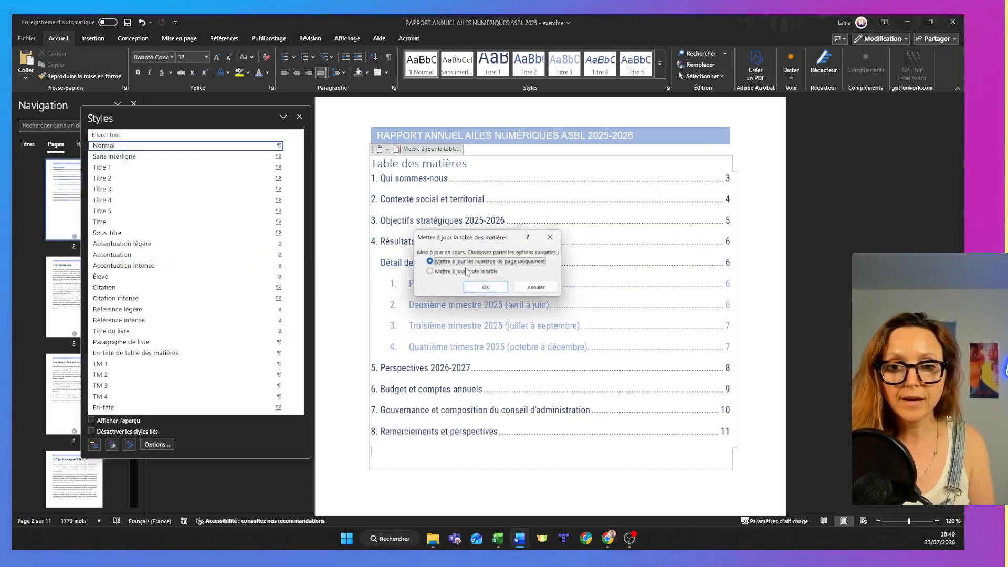
pyautogui.click(479, 287)
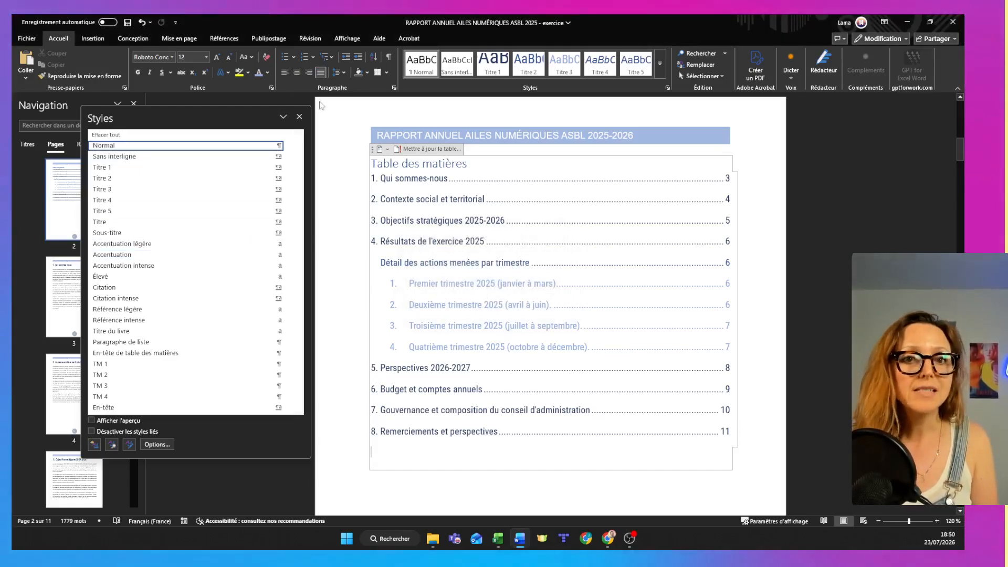
pyautogui.click(300, 116)
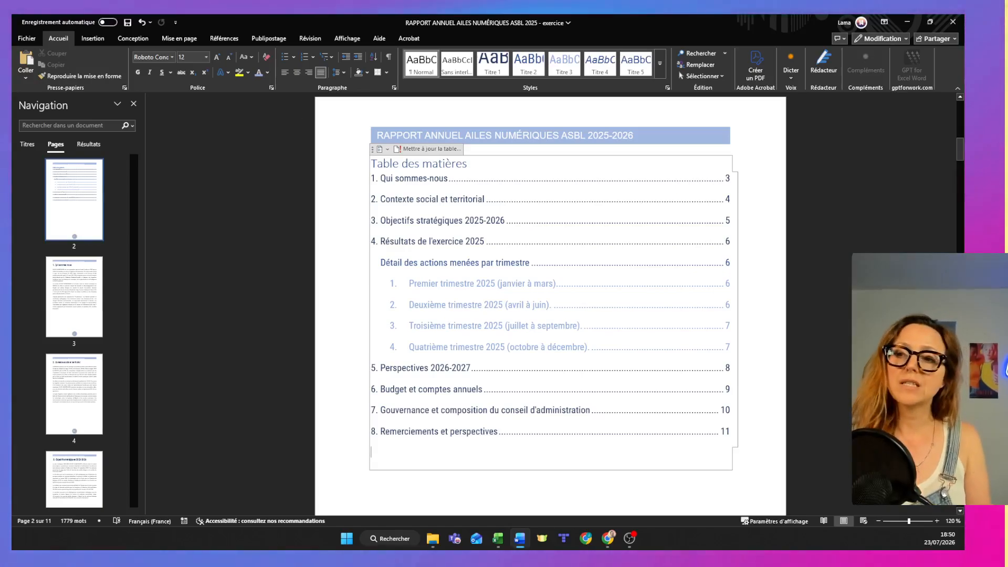
# Try to apply a heading style directly to the "Troisième trimestre 2025" entry in the table of contents.
pyautogui.moveTo(730, 432); pyautogui.dragTo(730, 325)
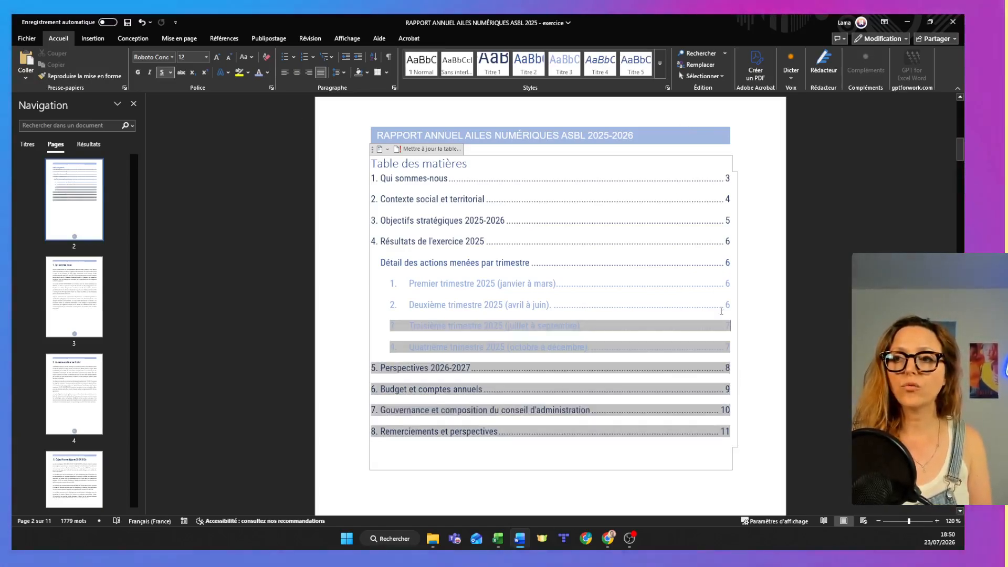
pyautogui.scroll(-2, 693, 116)
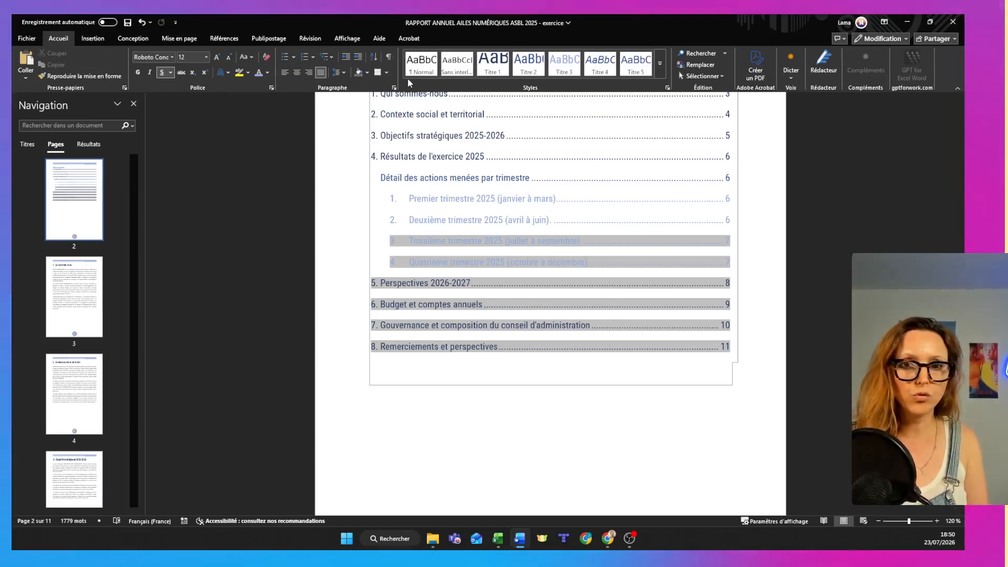
pyautogui.click(606, 71)
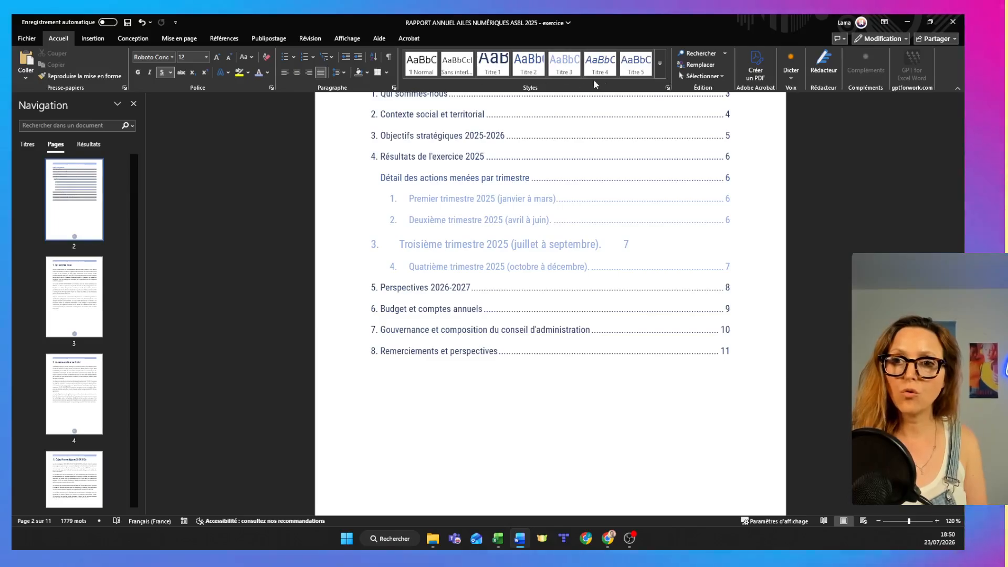
# Reopen the Styles pane, move it nearer the page and resize it around the TM styles, and close it again.
pyautogui.click(668, 88)
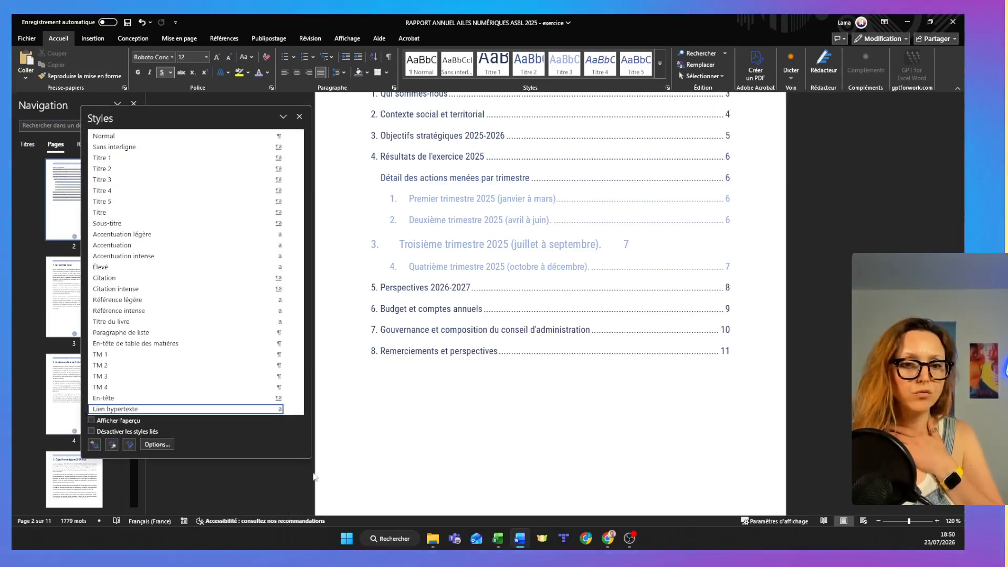
pyautogui.moveTo(310, 458); pyautogui.dragTo(156, 260)
pyautogui.moveTo(105, 117); pyautogui.dragTo(224, 138)
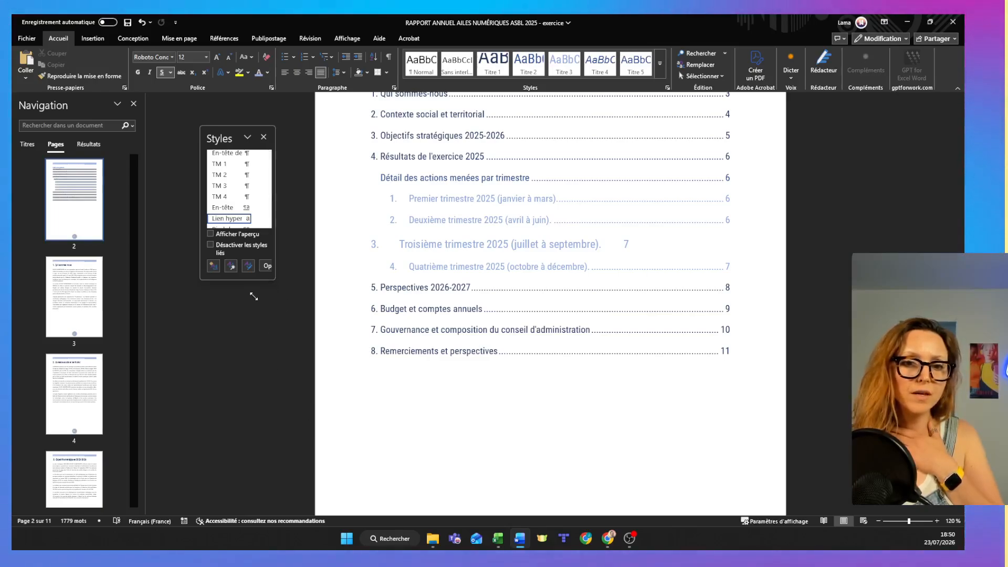
pyautogui.moveTo(259, 277); pyautogui.dragTo(260, 413)
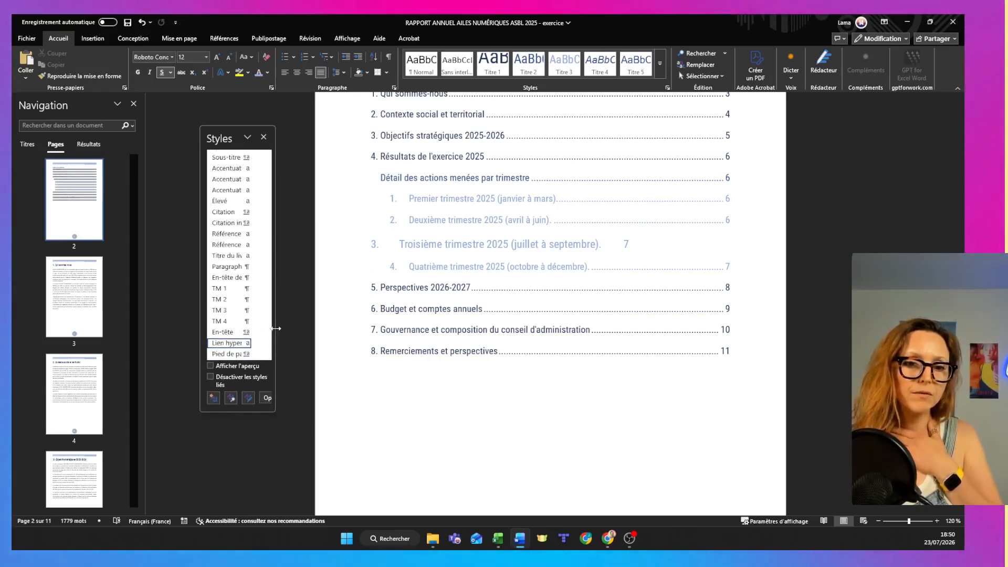
pyautogui.moveTo(274, 246); pyautogui.dragTo(339, 274)
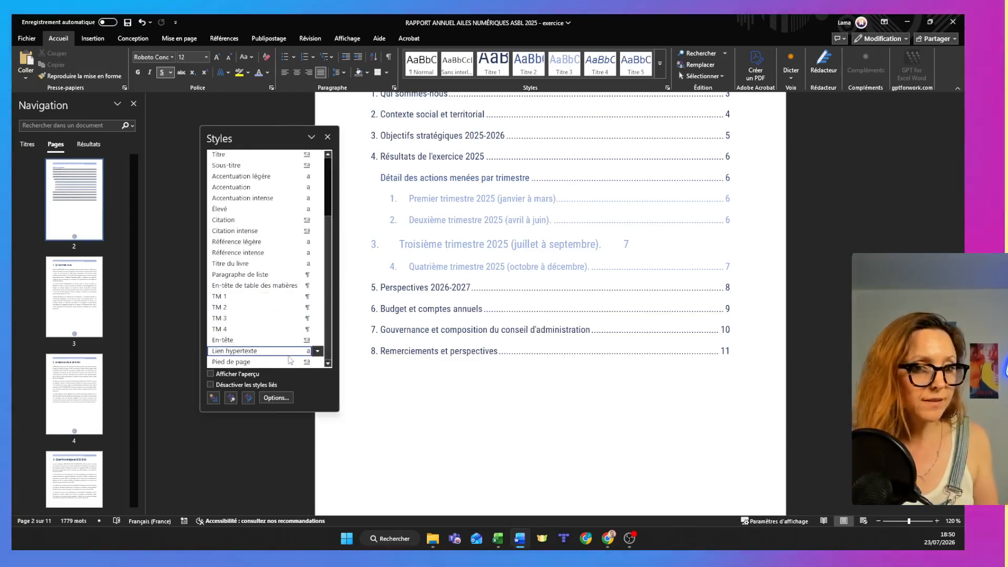
pyautogui.click(328, 137)
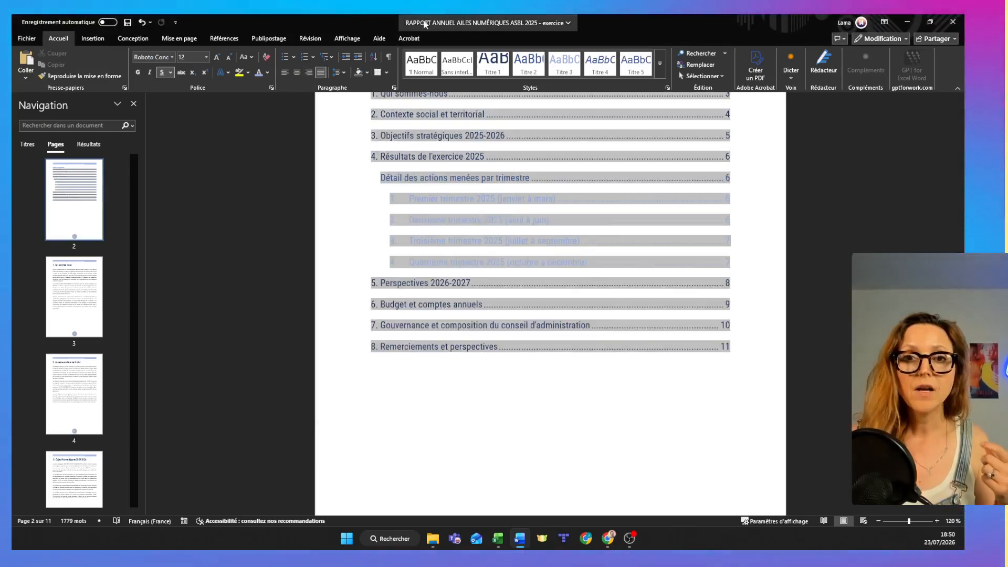
# Display several pages at once and apply the Titre style to the report title on the cover page.
pyautogui.click(333, 38)
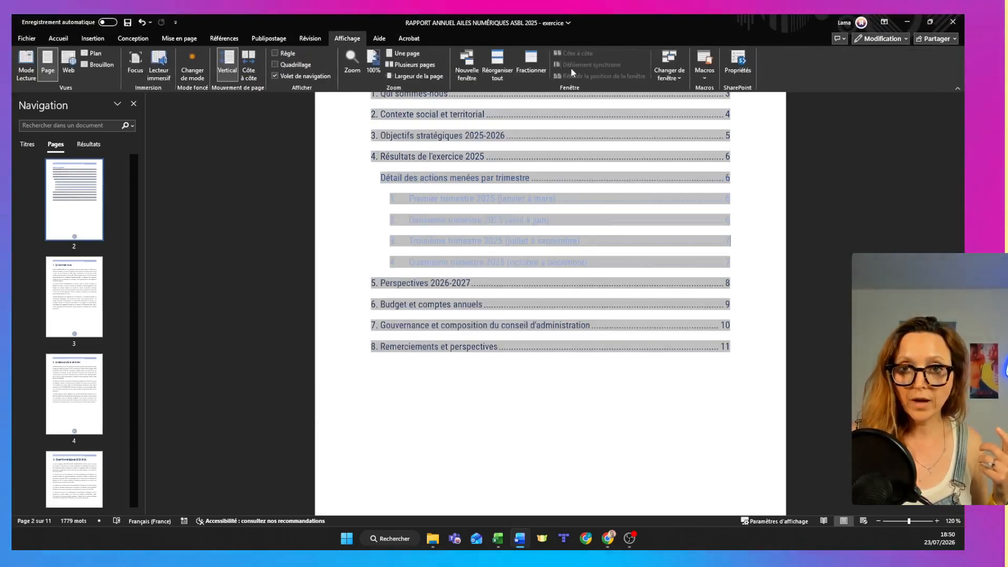
pyautogui.click(410, 65)
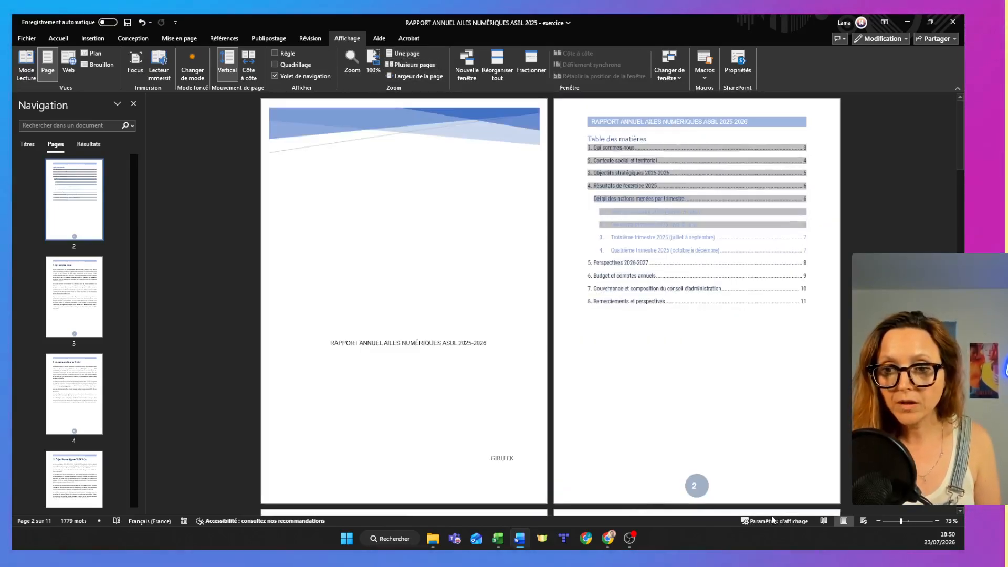
pyautogui.click(453, 348)
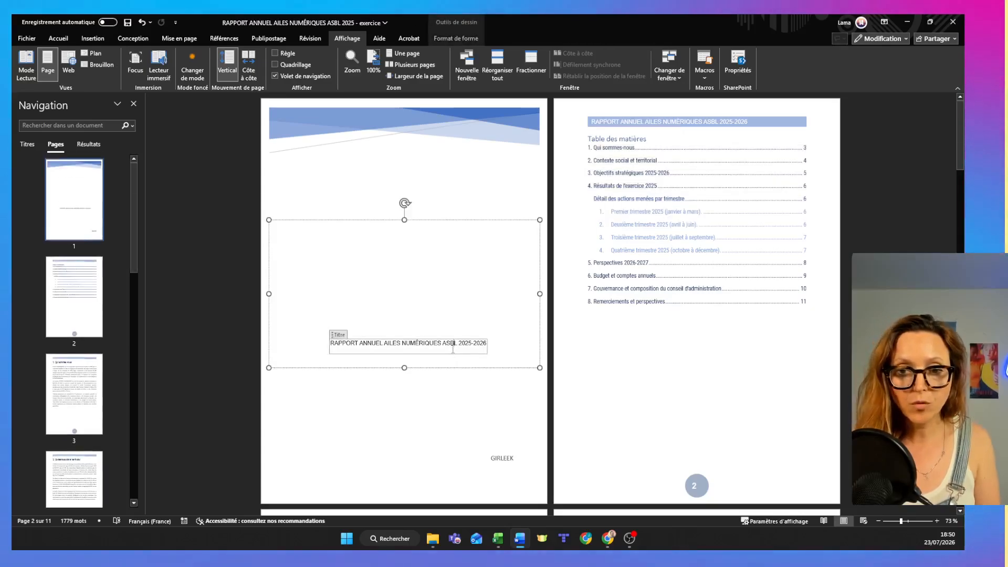
pyautogui.tripleClick(454, 348)
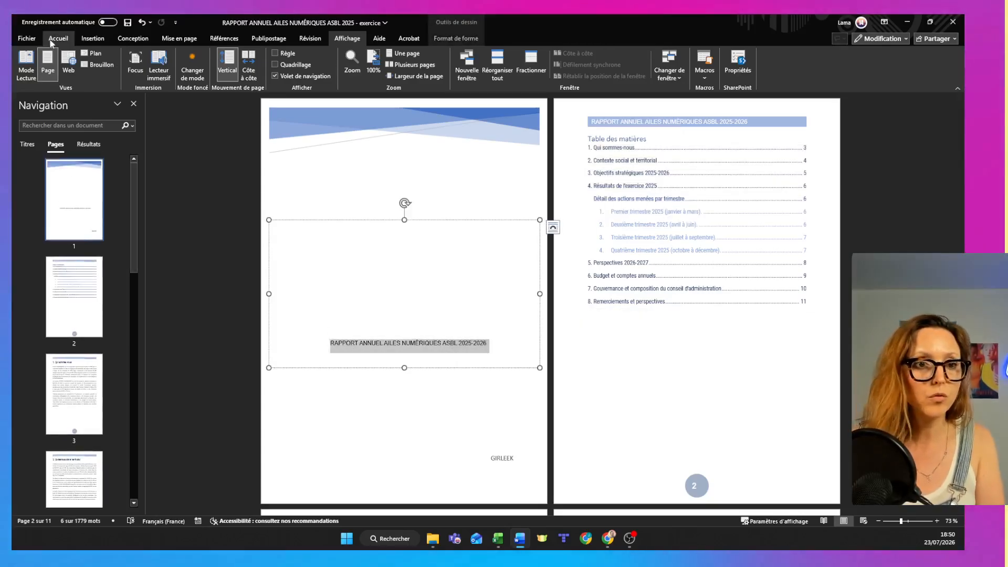
pyautogui.click(59, 39)
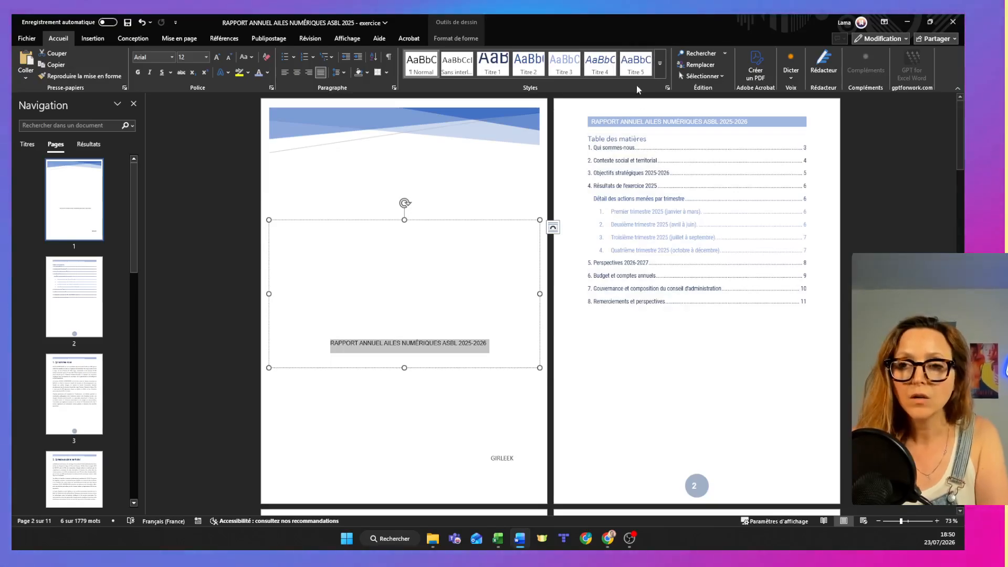
pyautogui.click(662, 68)
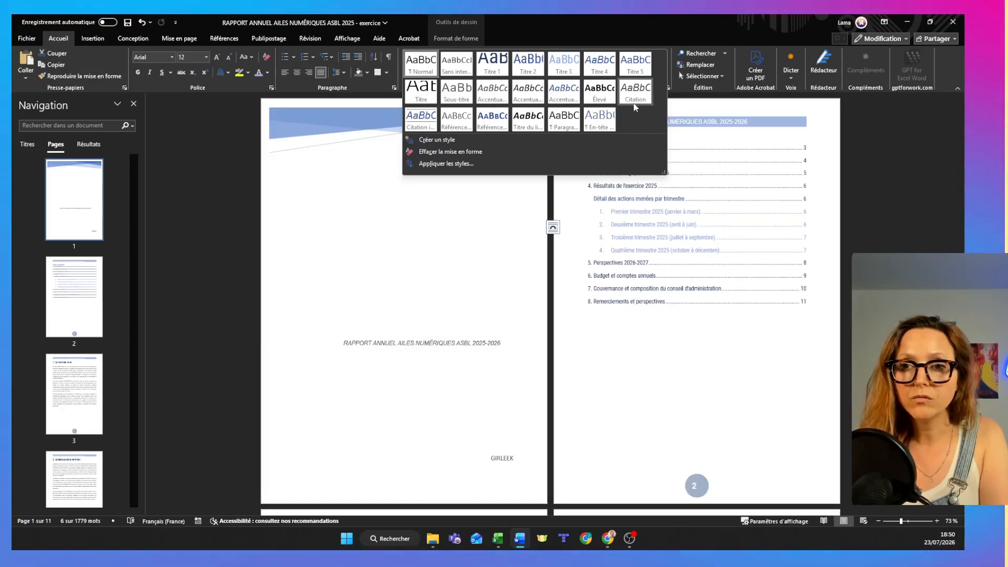
pyautogui.click(432, 91)
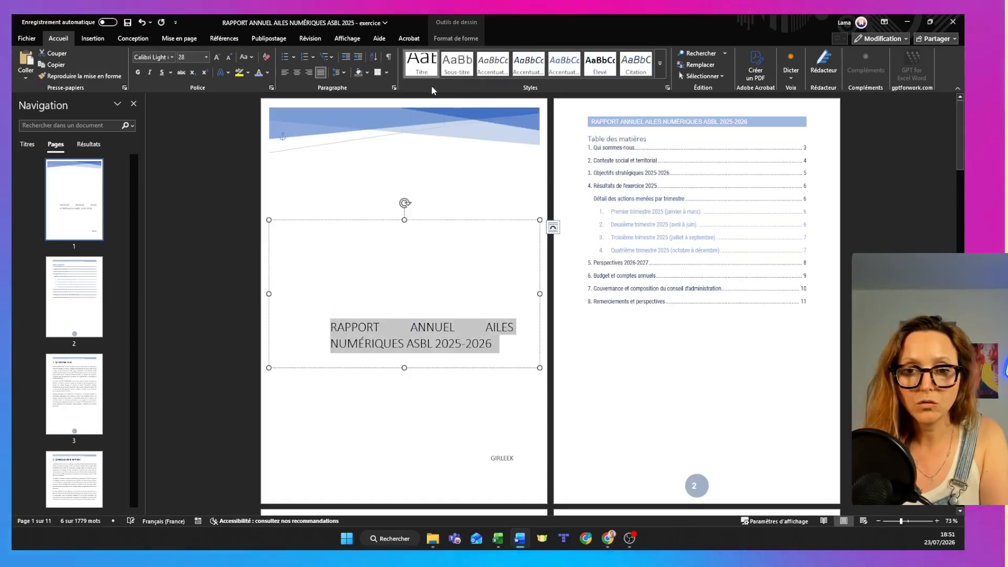
# Left-align the cover title and colour its text blue.
pyautogui.click(286, 72)
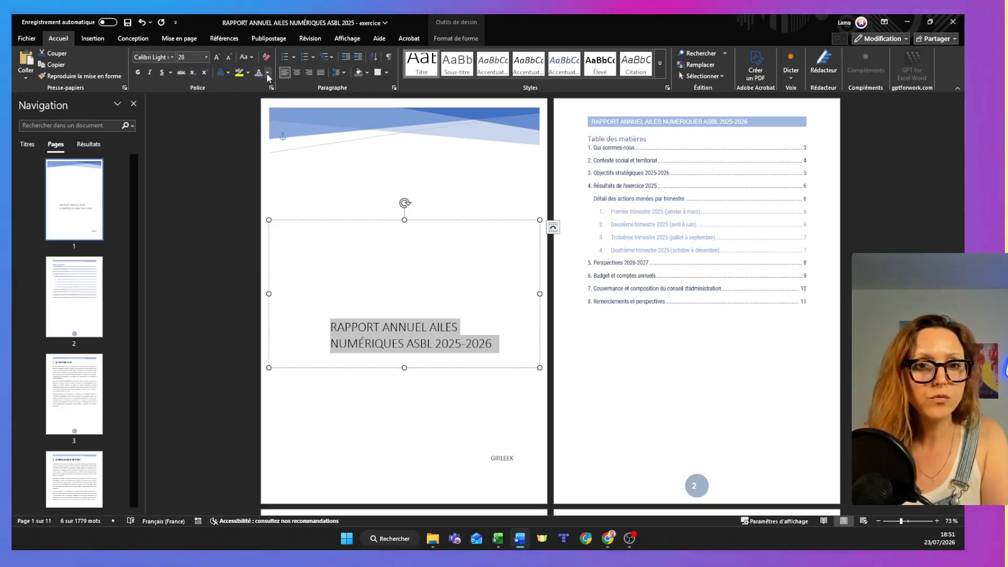
pyautogui.click(267, 73)
pyautogui.click(363, 236)
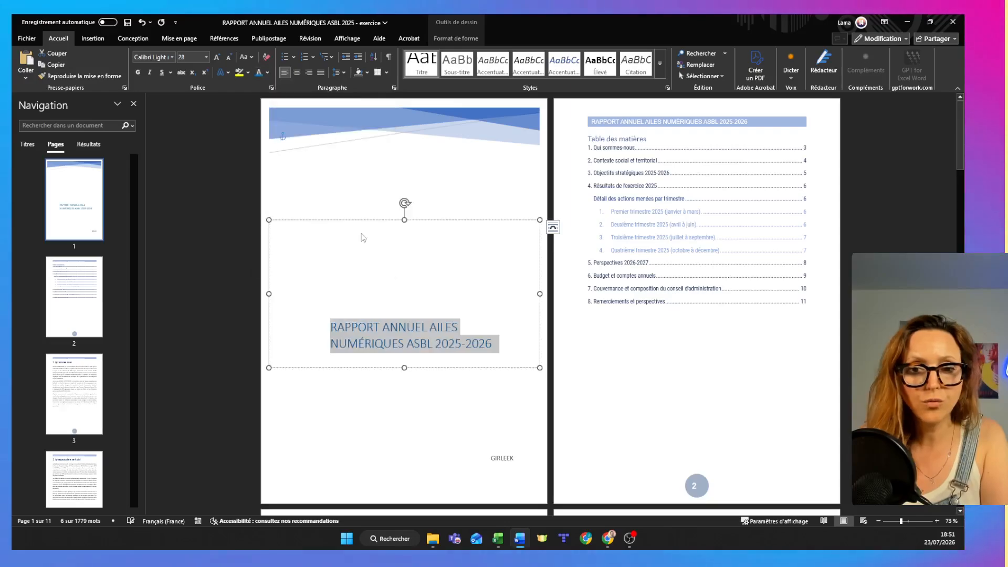
# Set the cover title's font to Roboto Condensed and update the Titre style to match the selection.
pyautogui.click(174, 57)
pyautogui.click(187, 119)
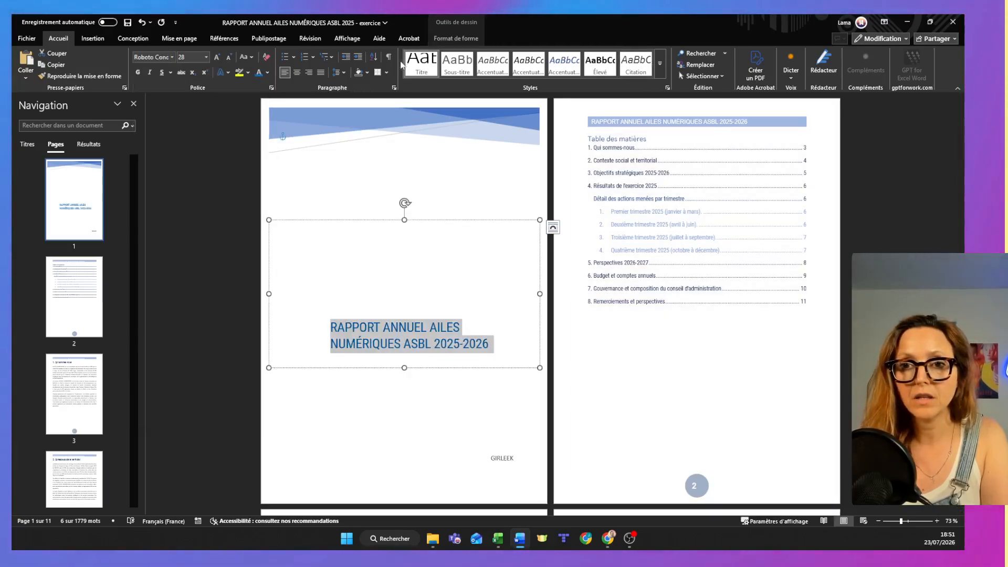
pyautogui.rightClick(418, 65)
pyautogui.click(433, 72)
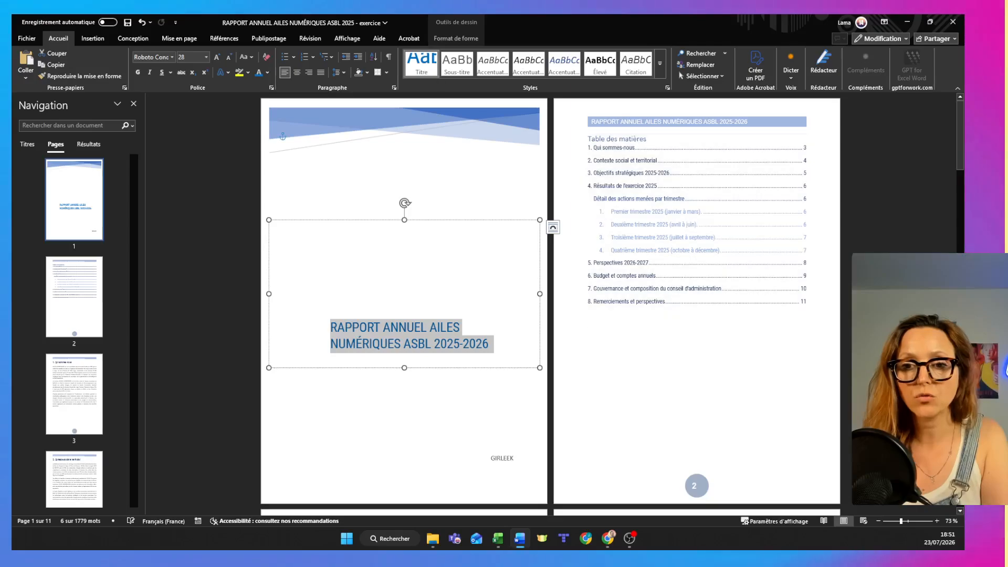
# Try the cover title at font sizes 36, 48 and 40, and settle on 36.
pyautogui.click(207, 56)
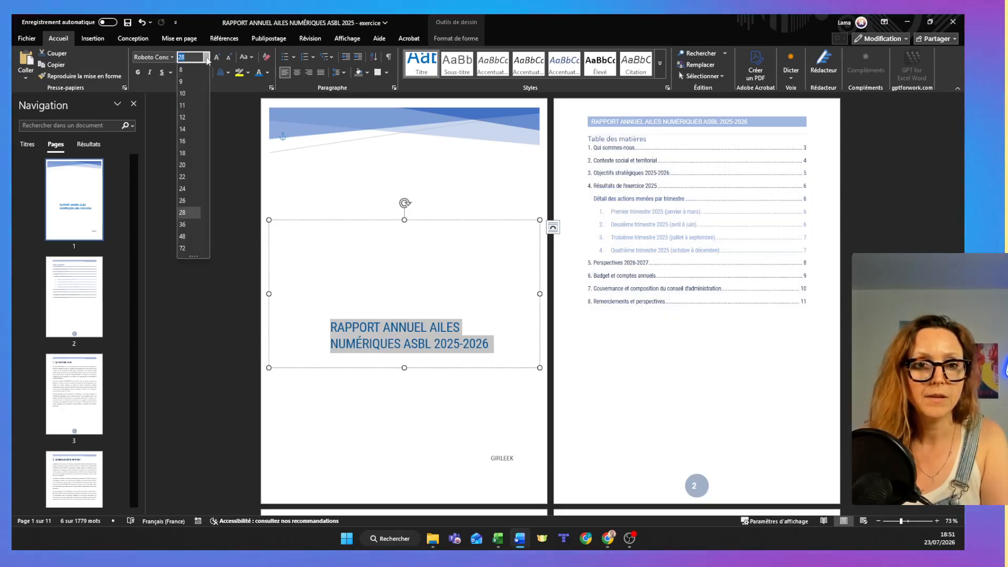
pyautogui.click(182, 227)
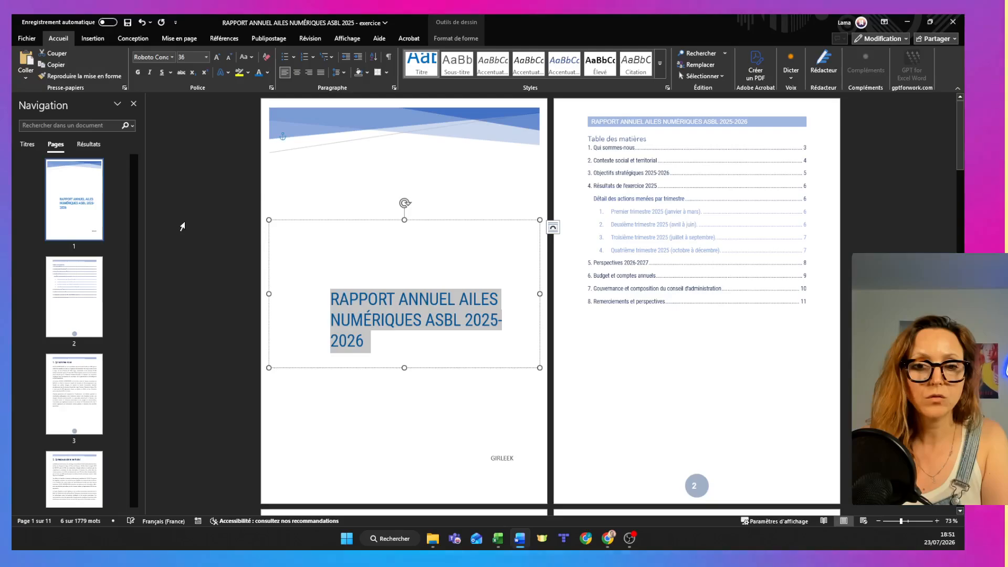
pyautogui.click(208, 58)
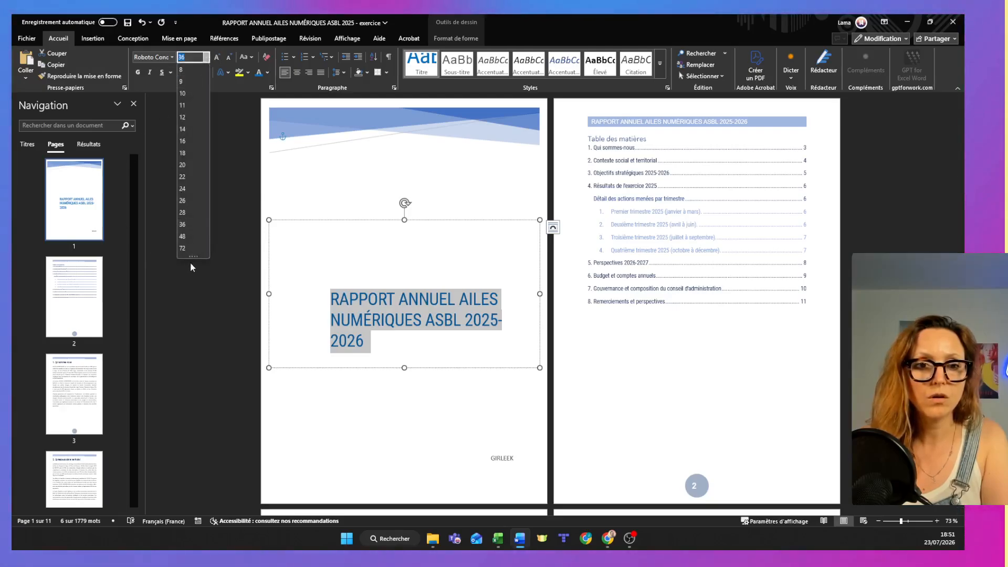
pyautogui.click(192, 237)
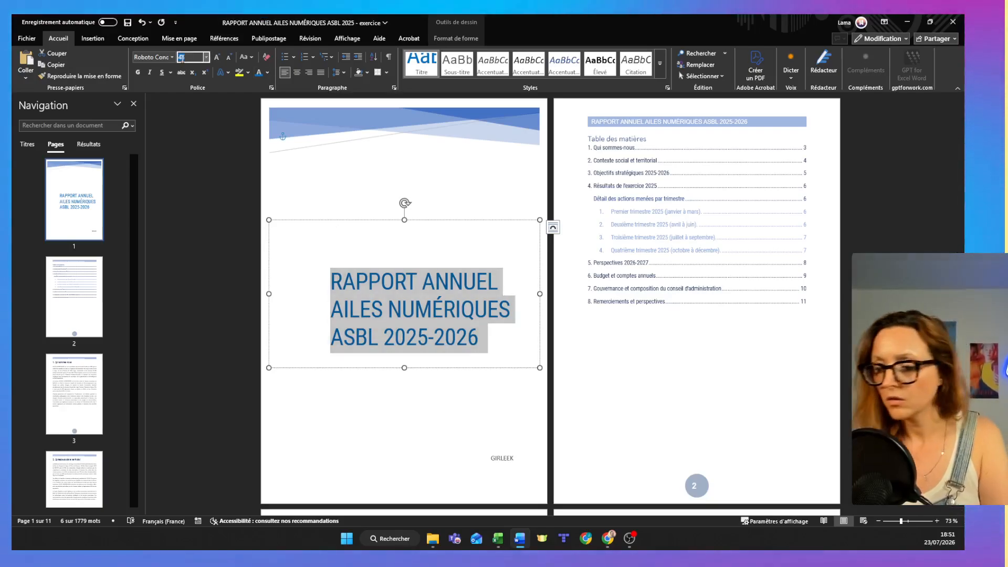
pyautogui.write('40')
pyautogui.press('Return')
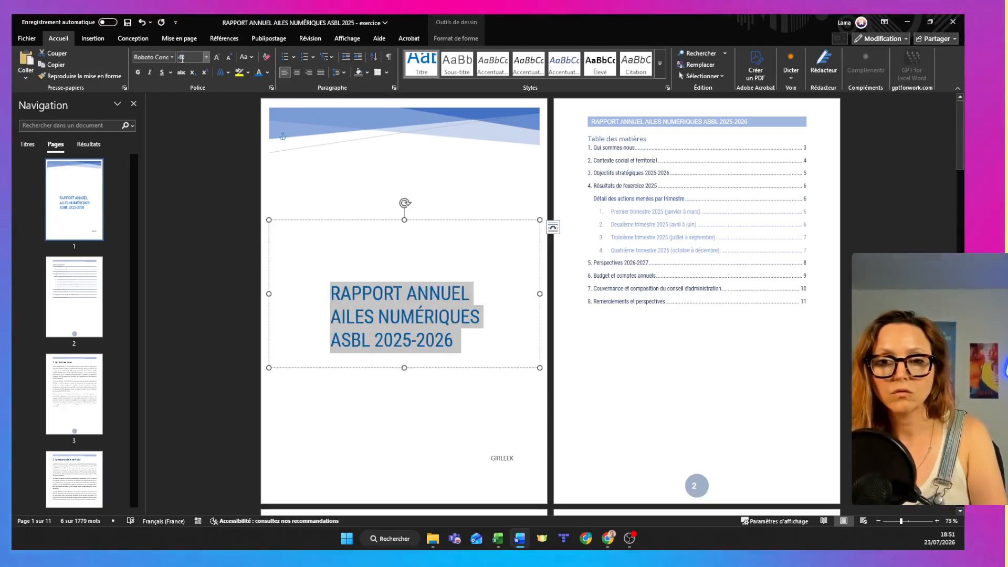
pyautogui.click(182, 59)
pyautogui.write('3')
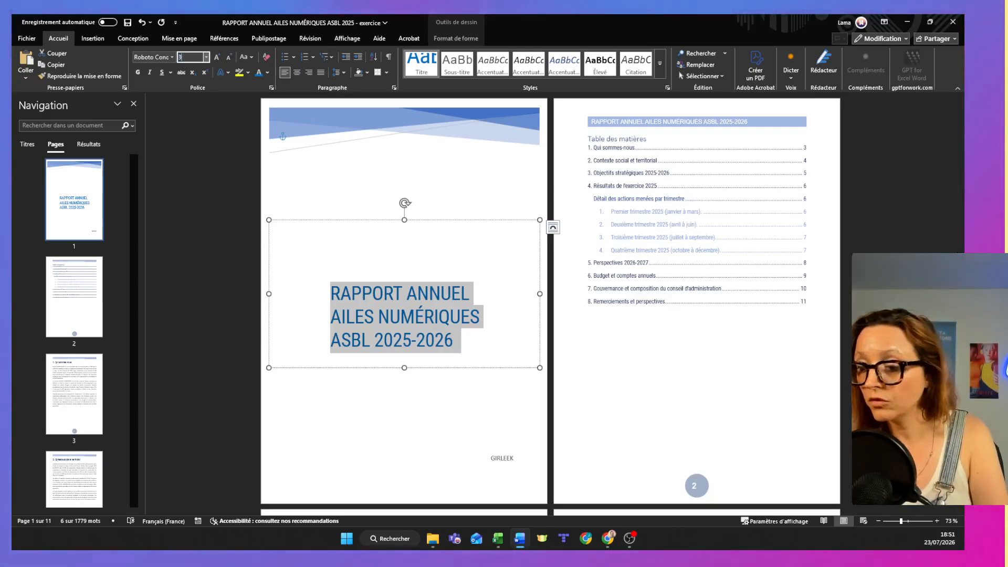
pyautogui.write('6')
pyautogui.press('Return')
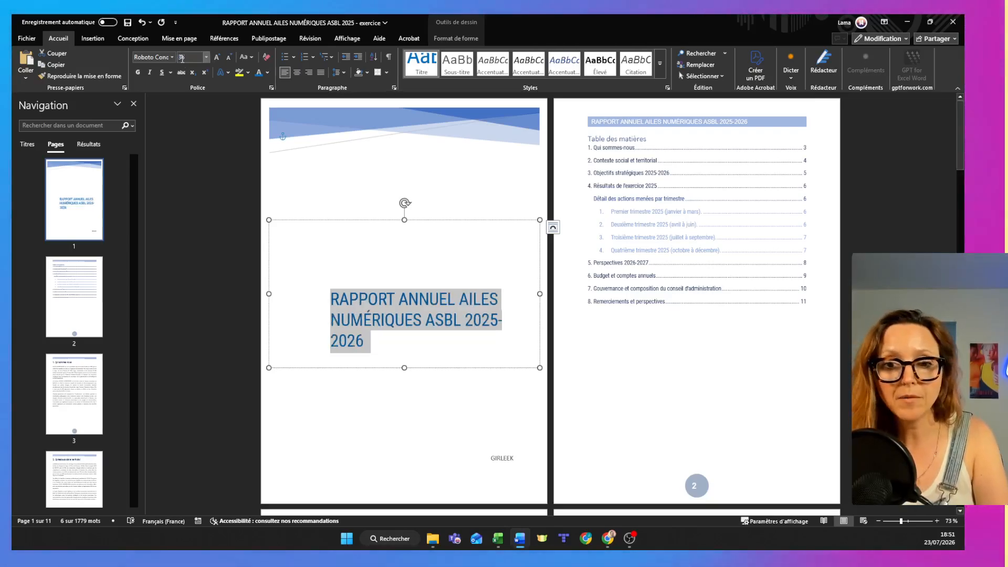
# Split the cover title over three lines by breaking it before "2025-2026" and before "AILES".
pyautogui.click(466, 319)
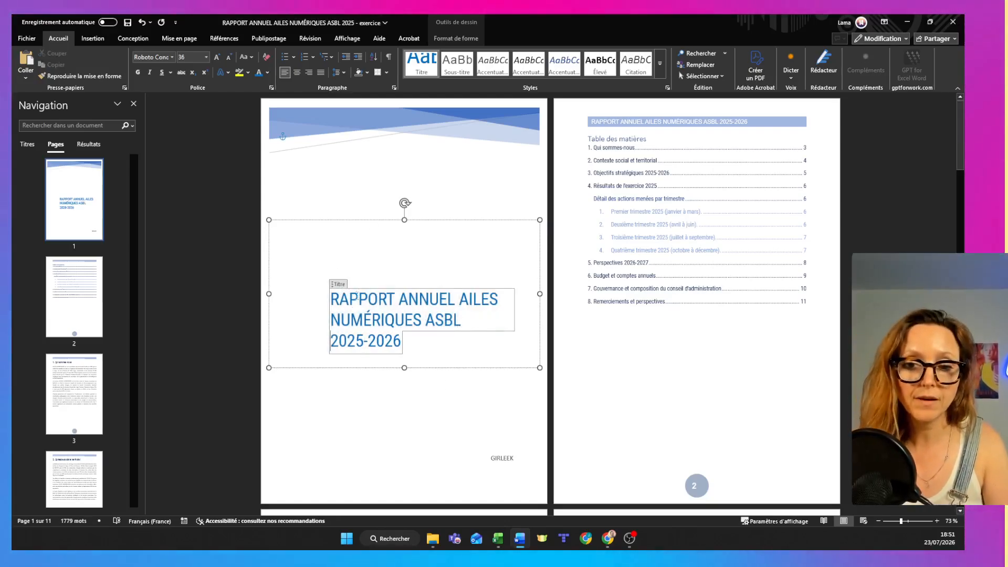
pyautogui.click(459, 300)
pyautogui.press('Return')
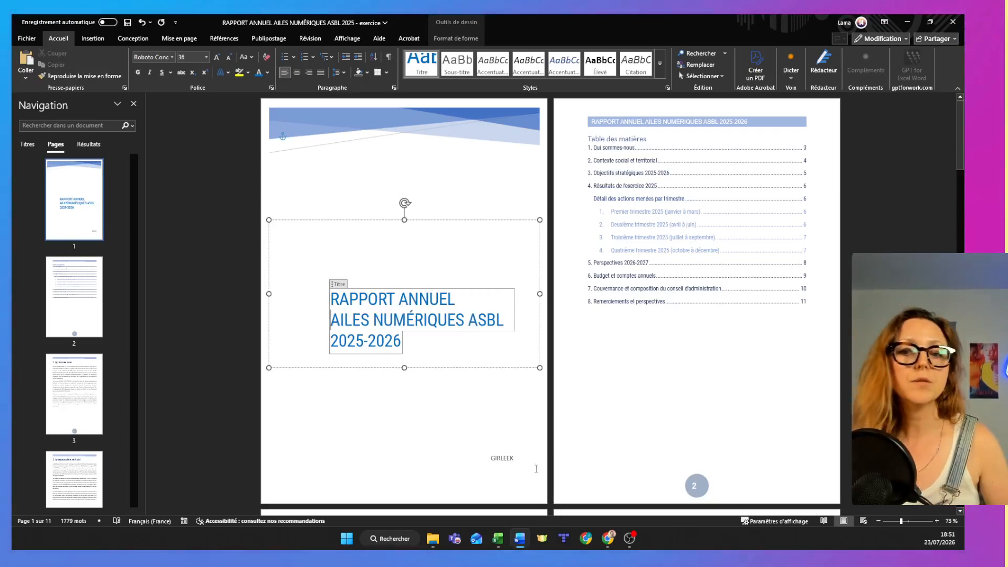
# Copy the "Ventes mensuelles 2026" line chart from Excel's Demo 1 - Courbe sheet and paste it below the fourth-quarter paragraph in the Word report.
pyautogui.scroll(-5, 880, 233)
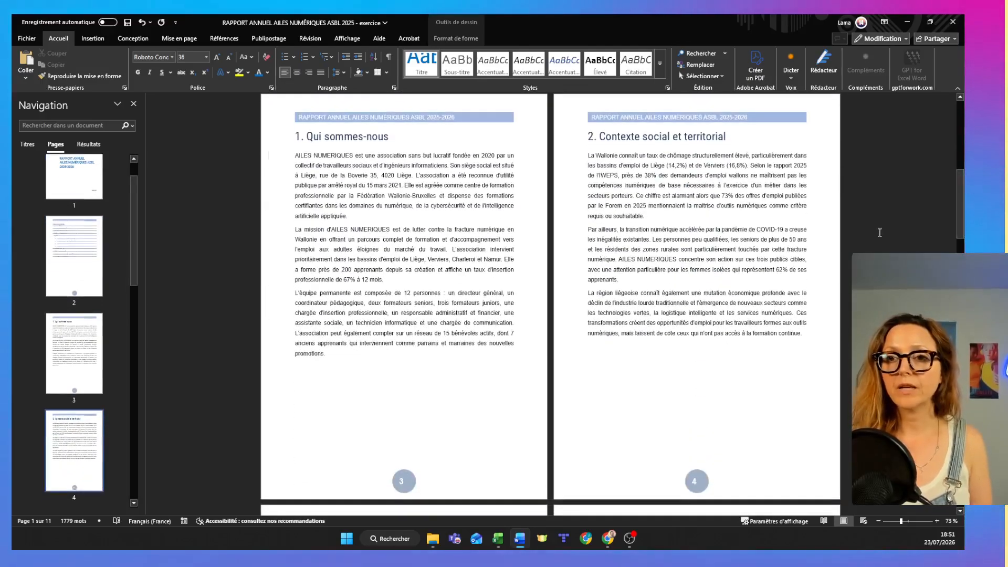
pyautogui.moveTo(962, 208); pyautogui.dragTo(950, 249)
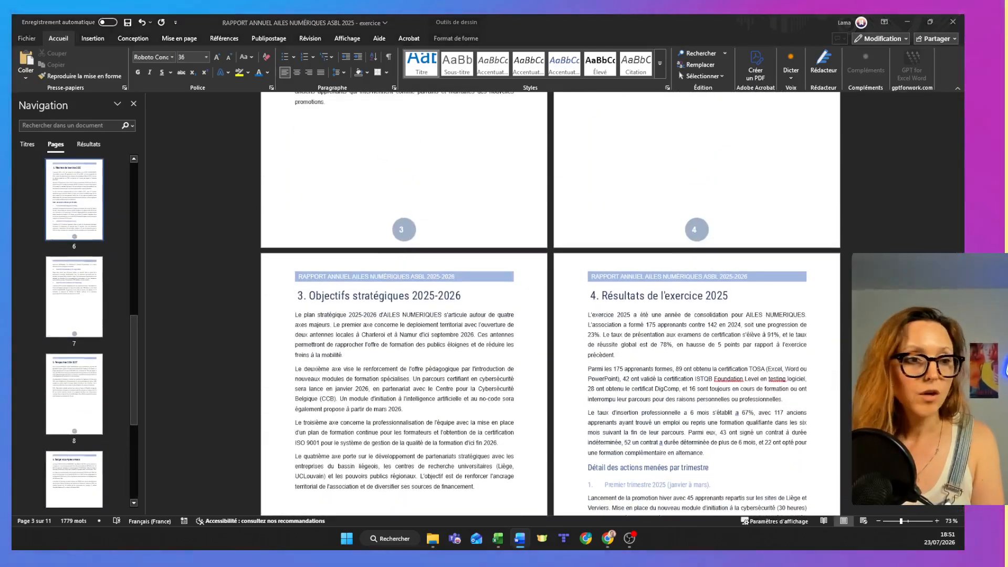
pyautogui.click(497, 539)
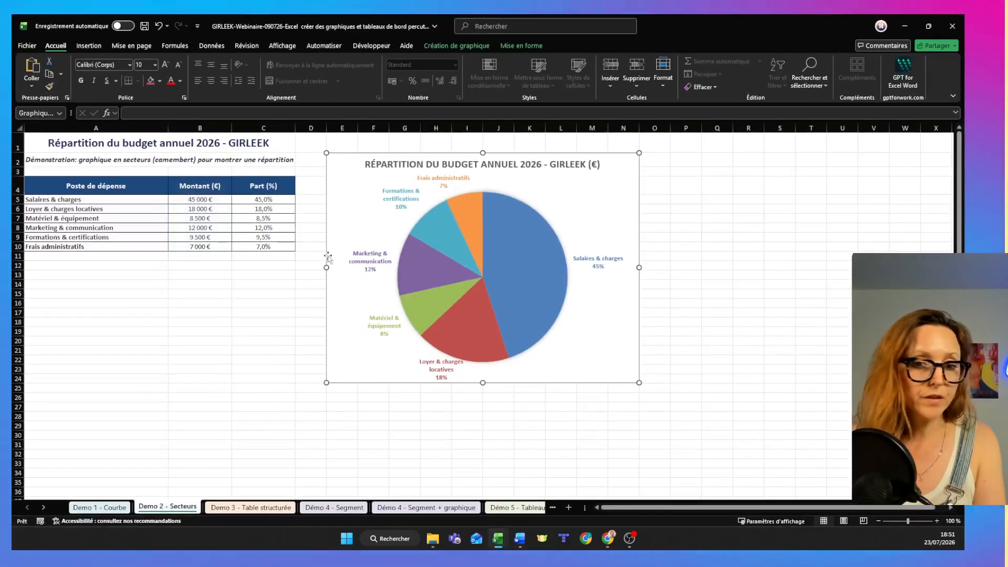
pyautogui.click(102, 508)
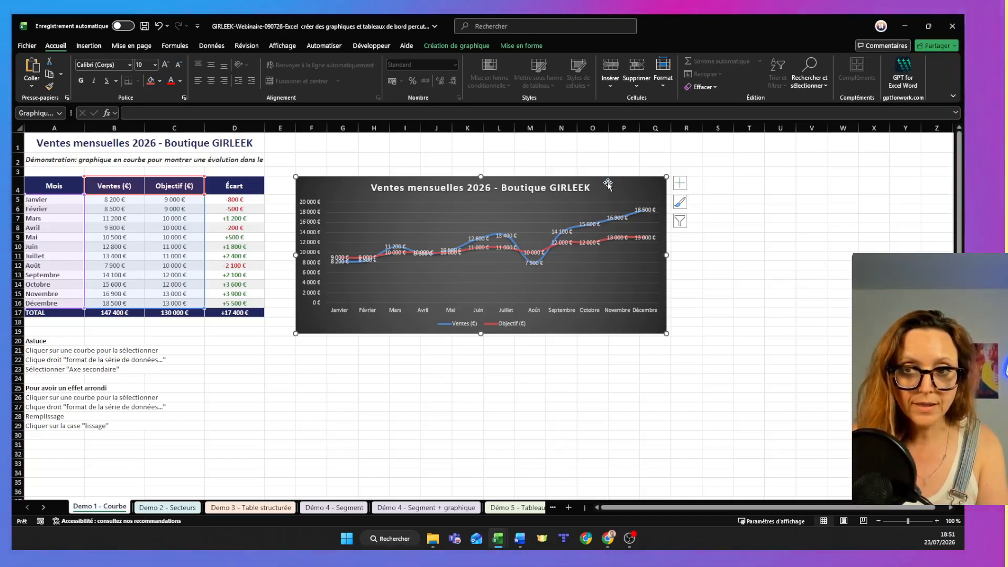
pyautogui.hotkey('alt', 'Tab')
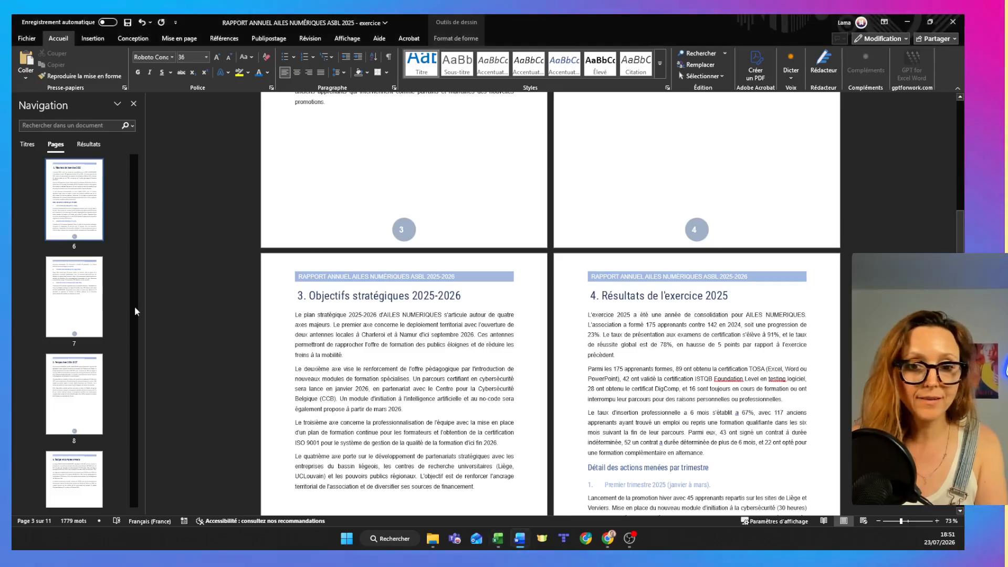
pyautogui.scroll(-3, 818, 244)
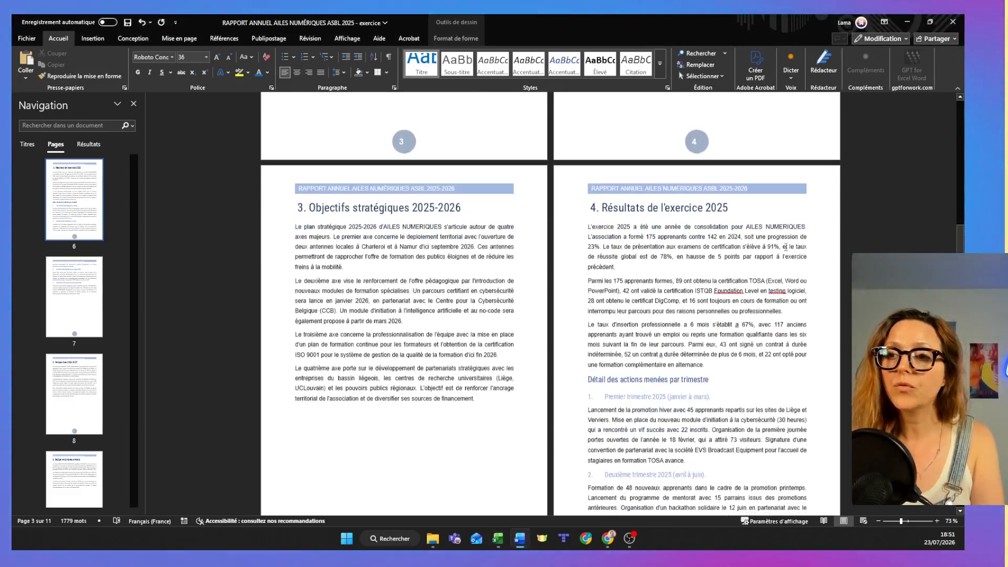
pyautogui.scroll(-11, 551, 305)
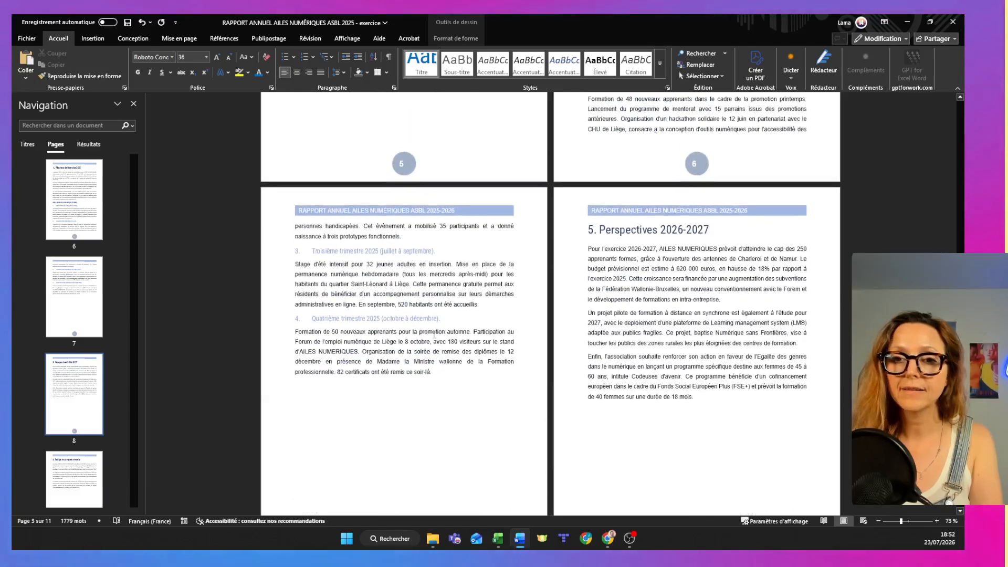
pyautogui.click(304, 388)
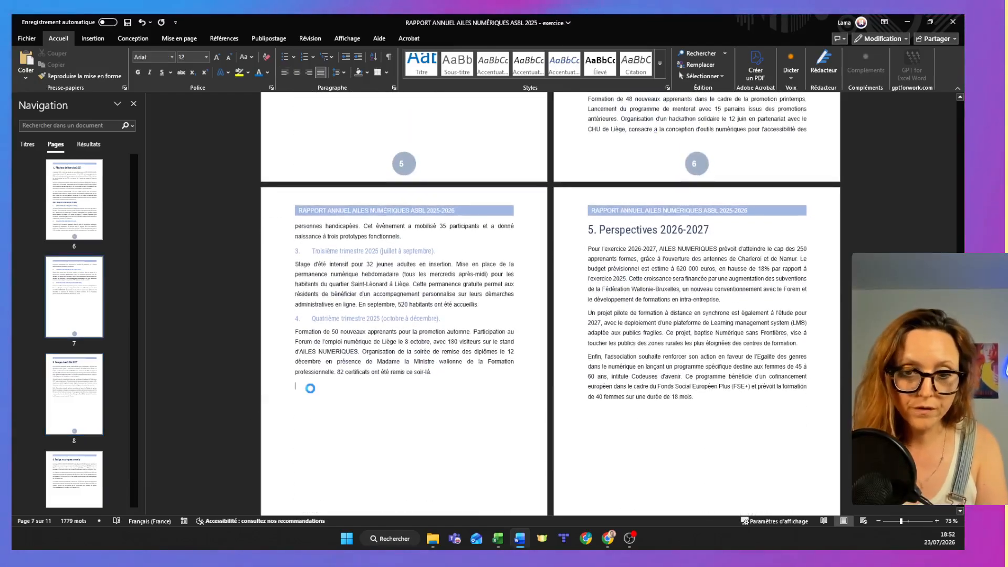
pyautogui.hotkey('ctrl', 'v')
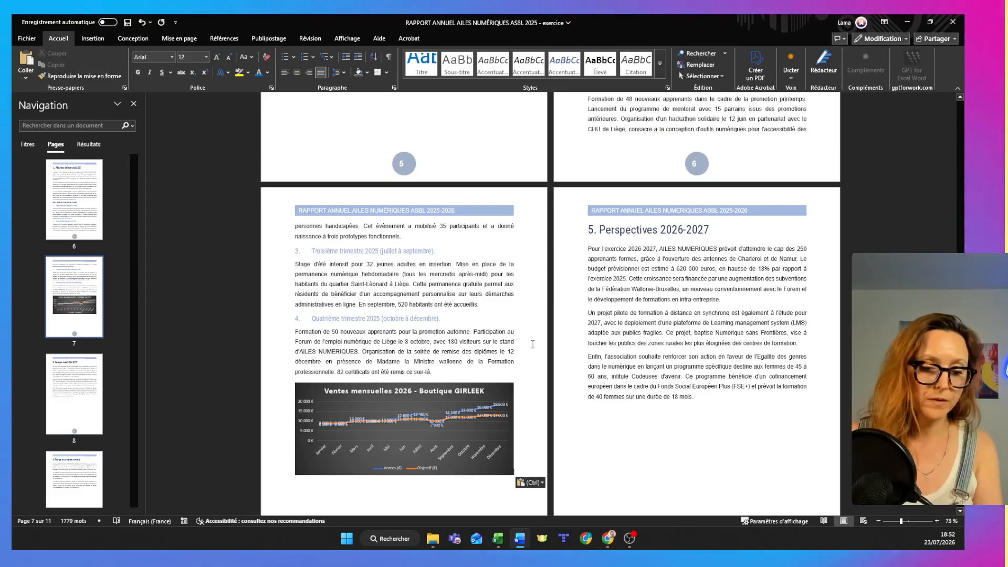
# Copy the budget pie chart from Excel's Demo 2 - Secteurs sheet below section 5's last paragraph in Word and reduce its height to fit page 8.
pyautogui.hotkey('alt', 'Tab')
pyautogui.click(181, 507)
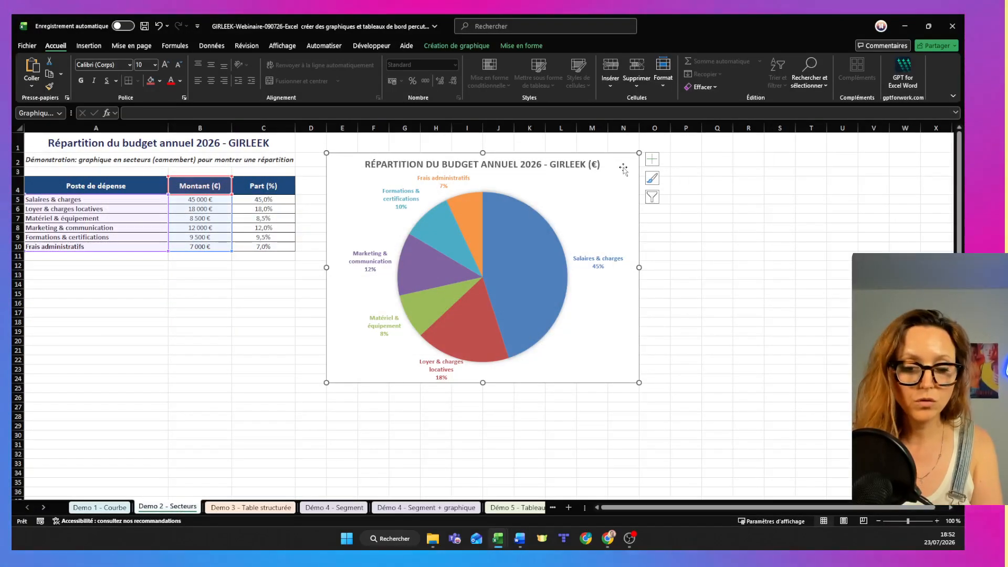
pyautogui.hotkey('alt', 'Tab')
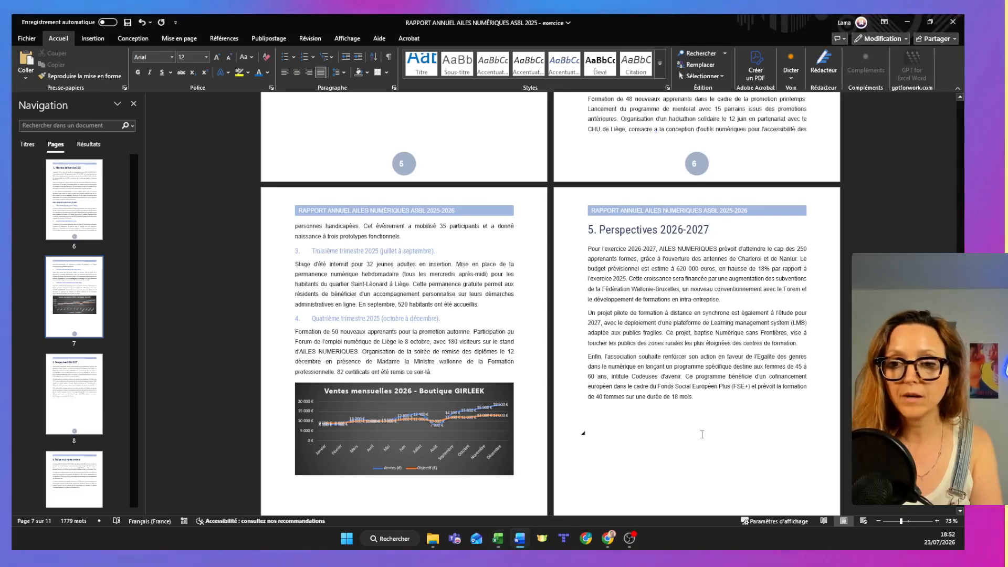
pyautogui.click(596, 413)
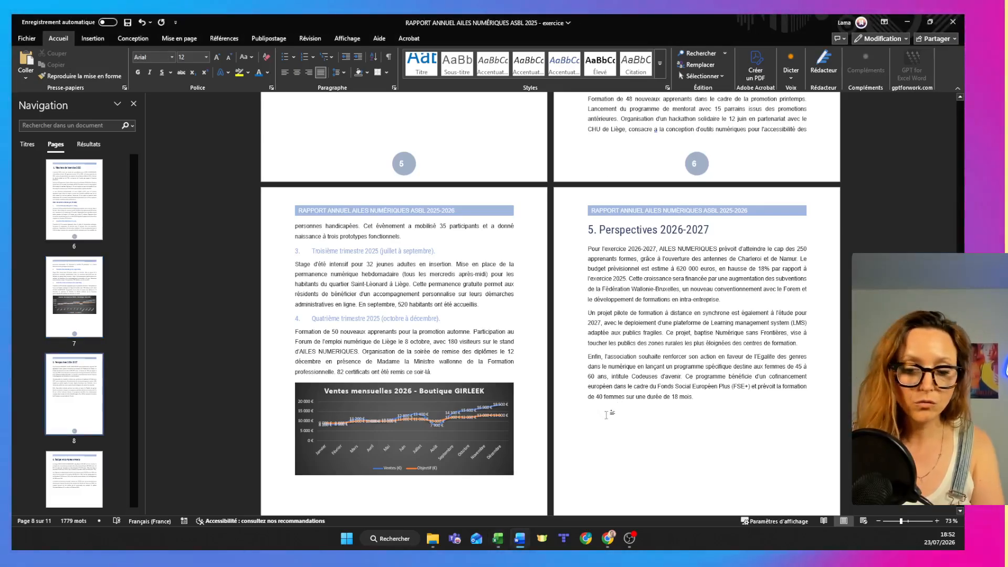
pyautogui.hotkey('ctrl', 'v')
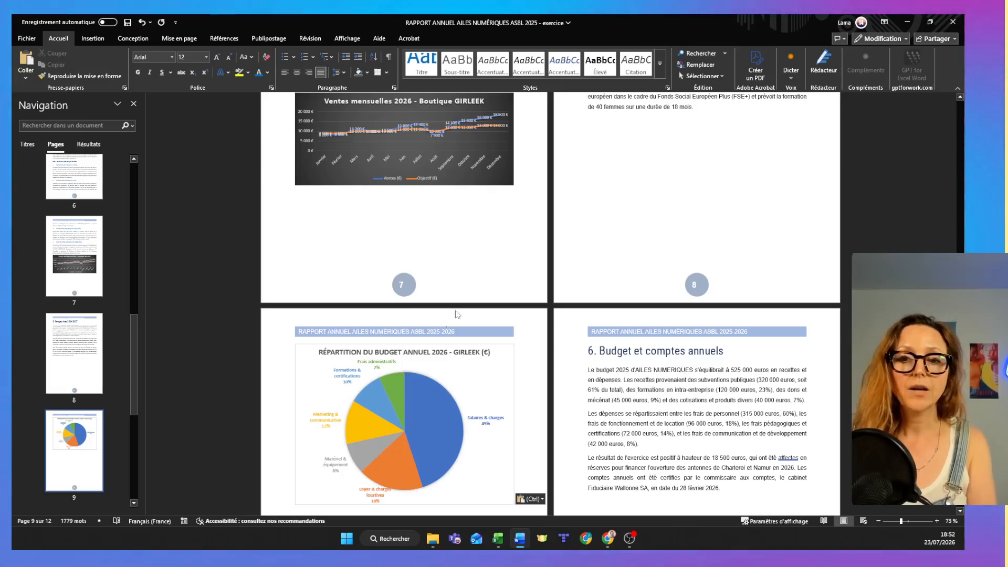
pyautogui.click(481, 489)
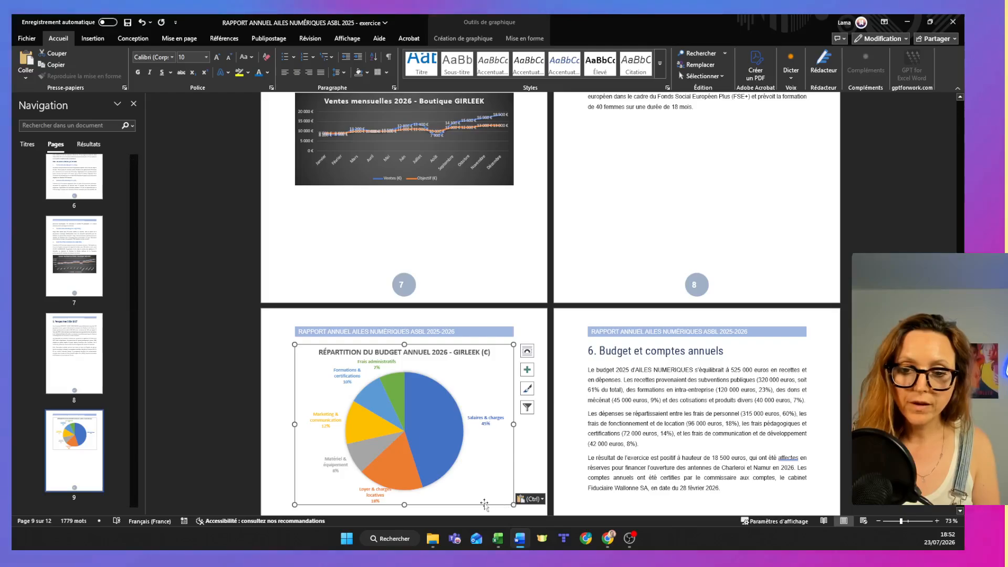
pyautogui.moveTo(404, 505); pyautogui.dragTo(405, 485)
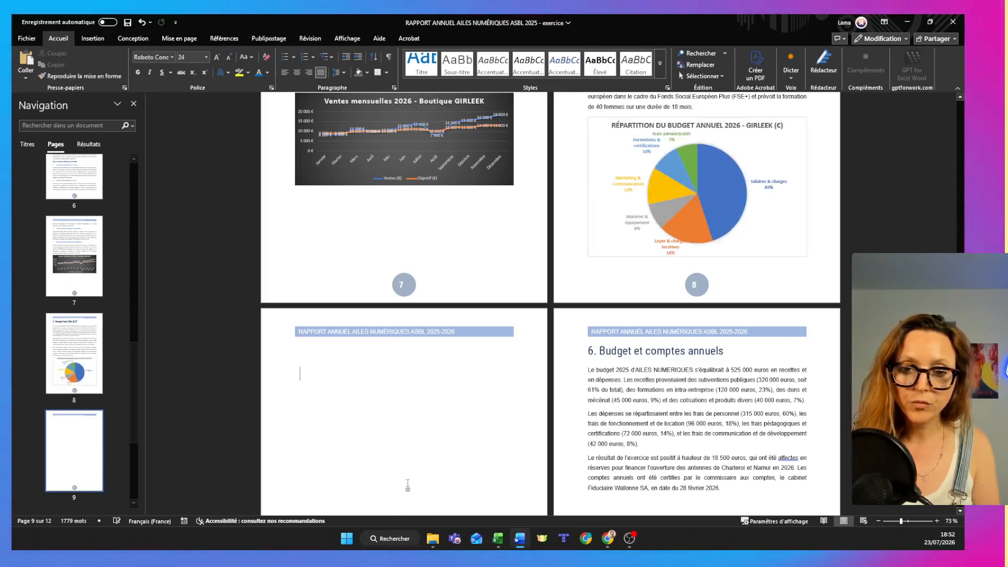
# Remove the blank page 9 by deleting the extra page break and empty heading paragraph before section 6, and hide the formatting marks.
pyautogui.click(274, 368)
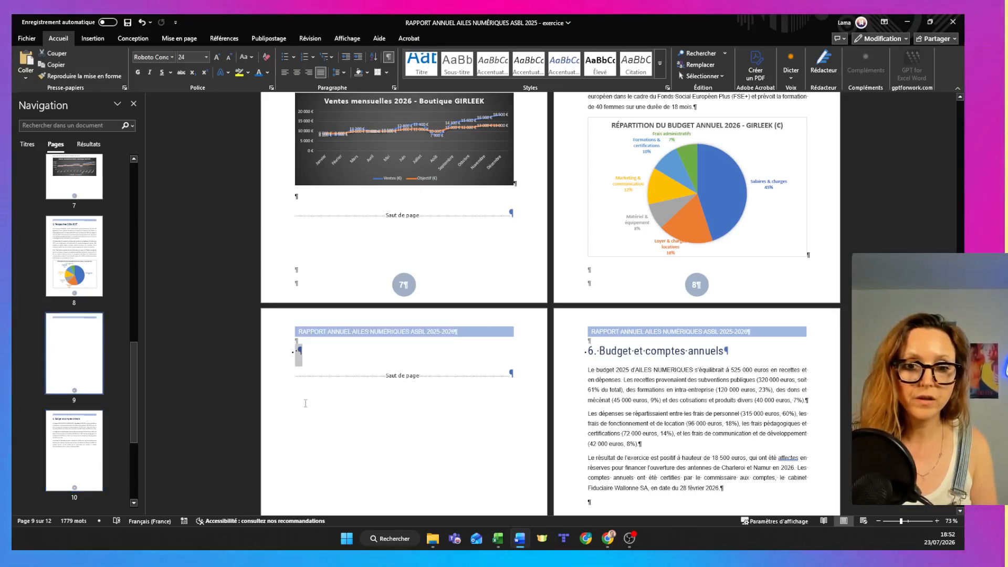
pyautogui.keyDown('shift'); pyautogui.click(255, 373); pyautogui.keyUp('shift')
pyautogui.press('Delete')
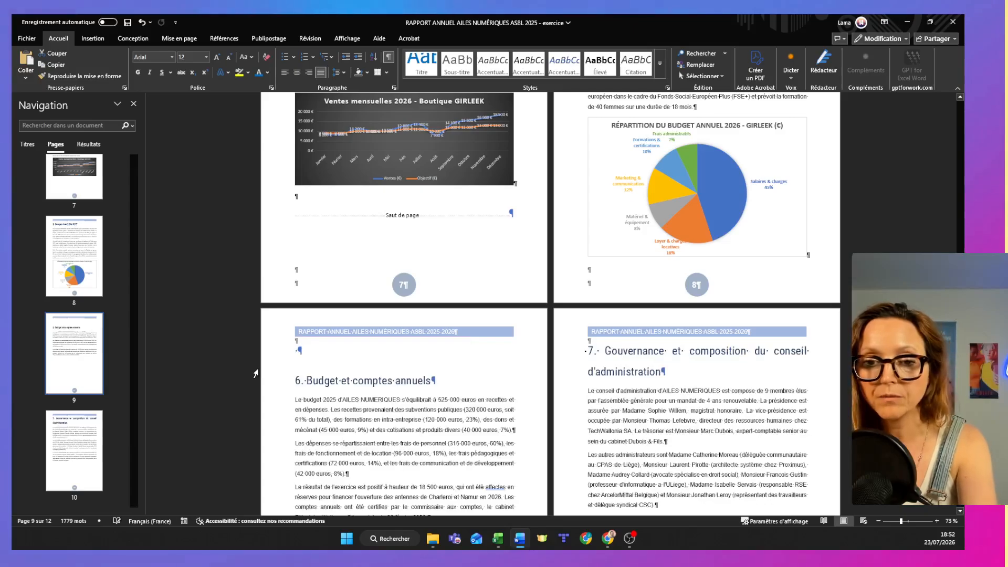
pyautogui.press('BackSpace')
pyautogui.press('BackSpace')
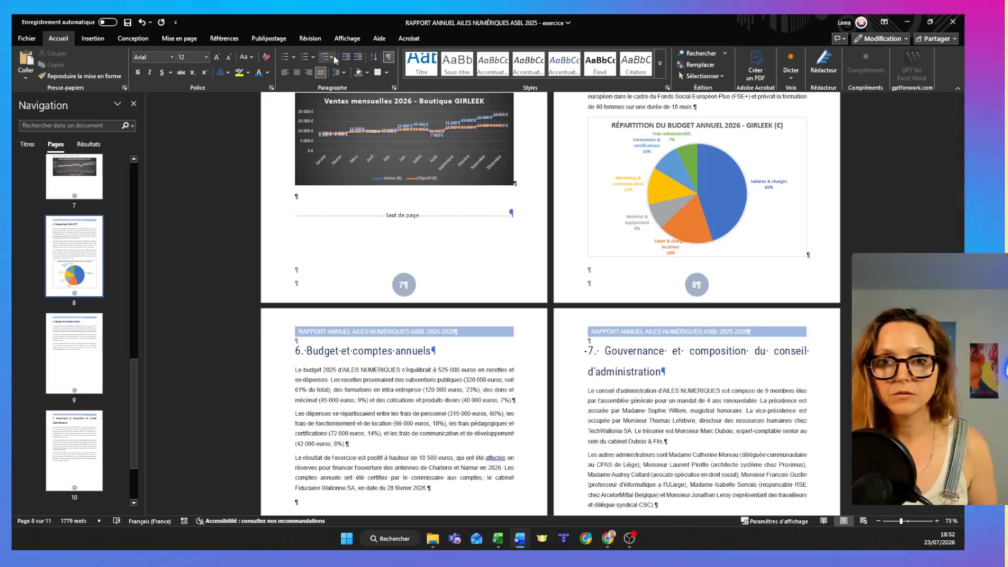
pyautogui.click(389, 56)
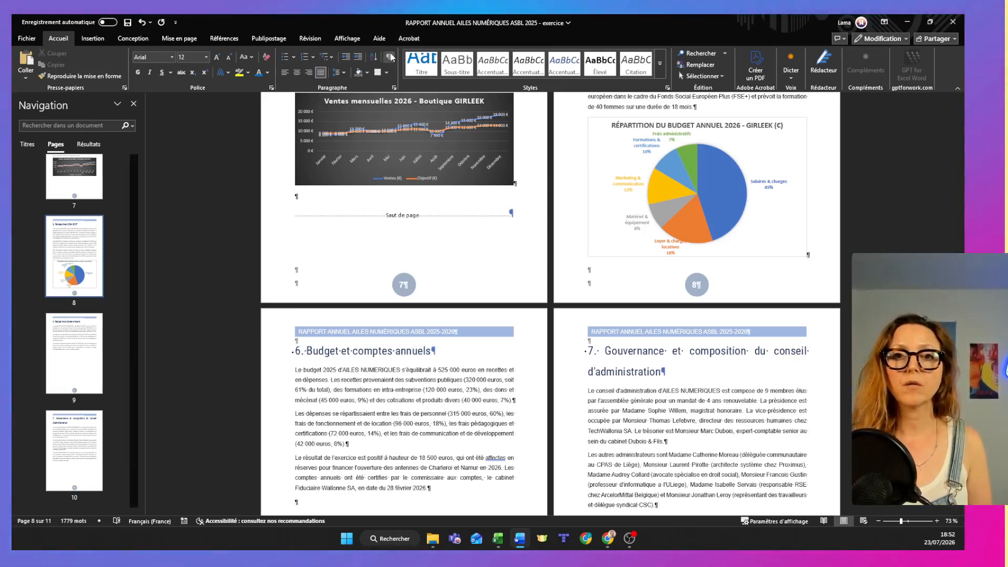
pyautogui.scroll(-10, 550, 302)
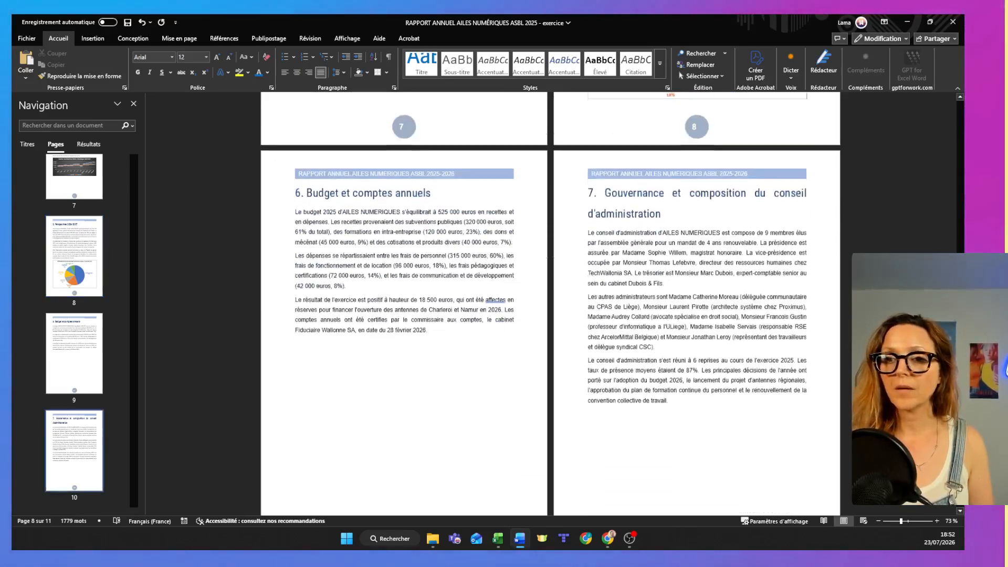
# Colour the heading "1. Qui sommes-nous" green and update the Titre 1 style to match it.
pyautogui.scroll(15, 551, 302)
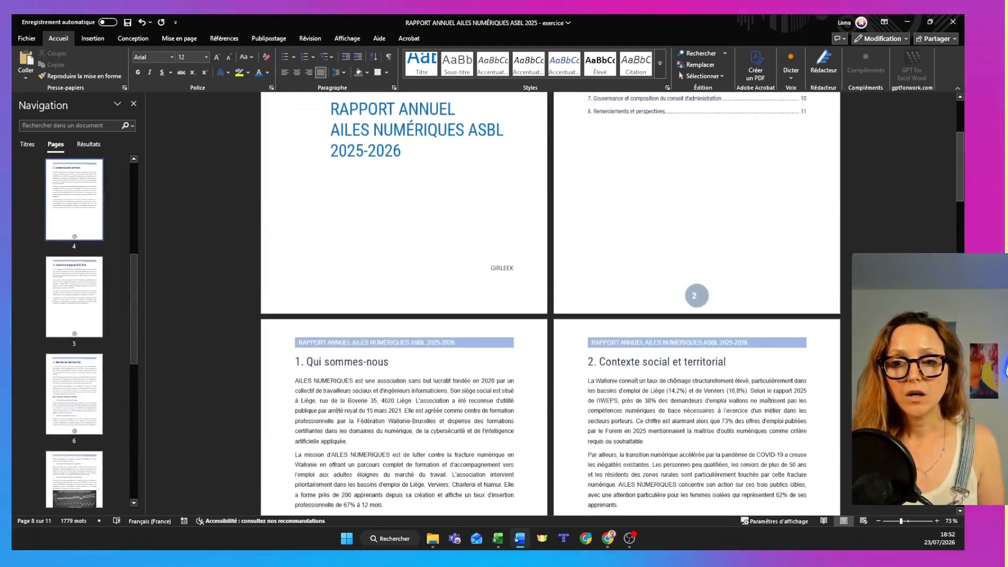
pyautogui.scroll(-3, 392, 325)
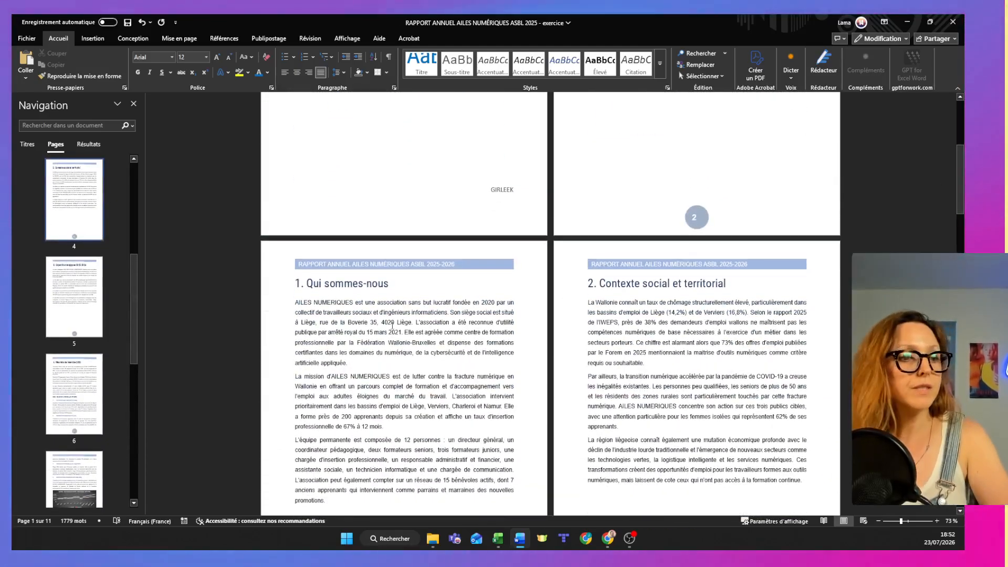
pyautogui.click(374, 160)
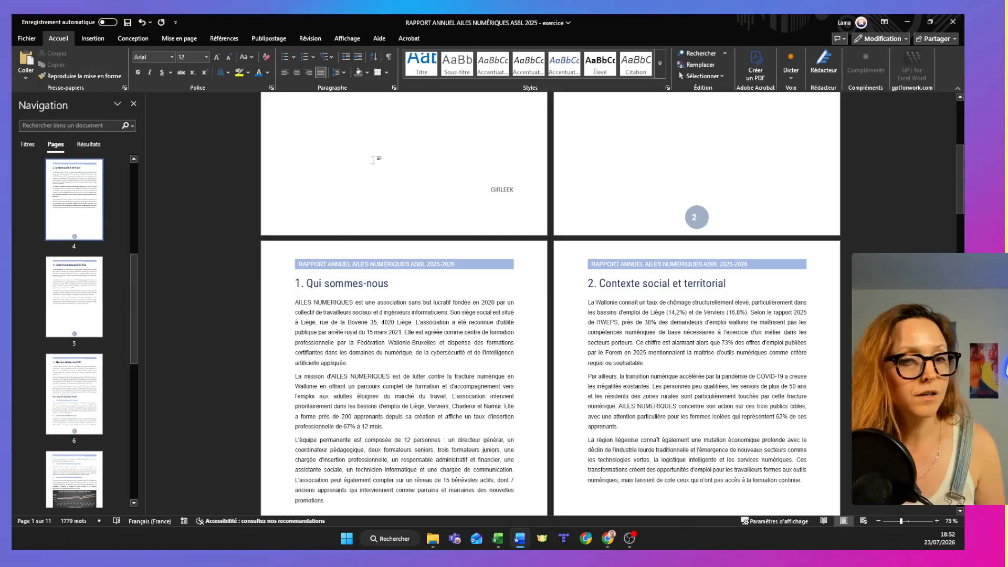
pyautogui.click(273, 282)
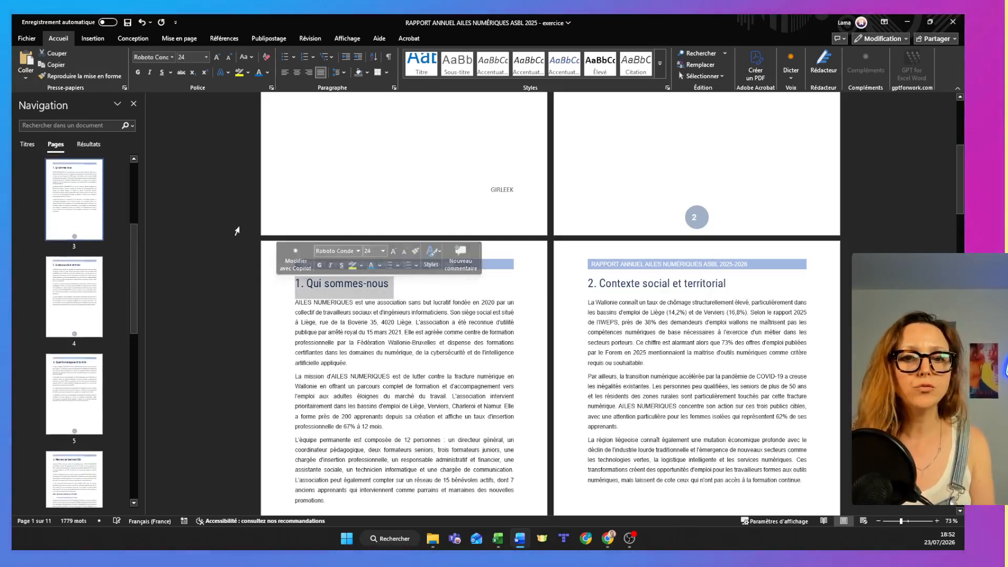
pyautogui.click(267, 73)
pyautogui.click(330, 234)
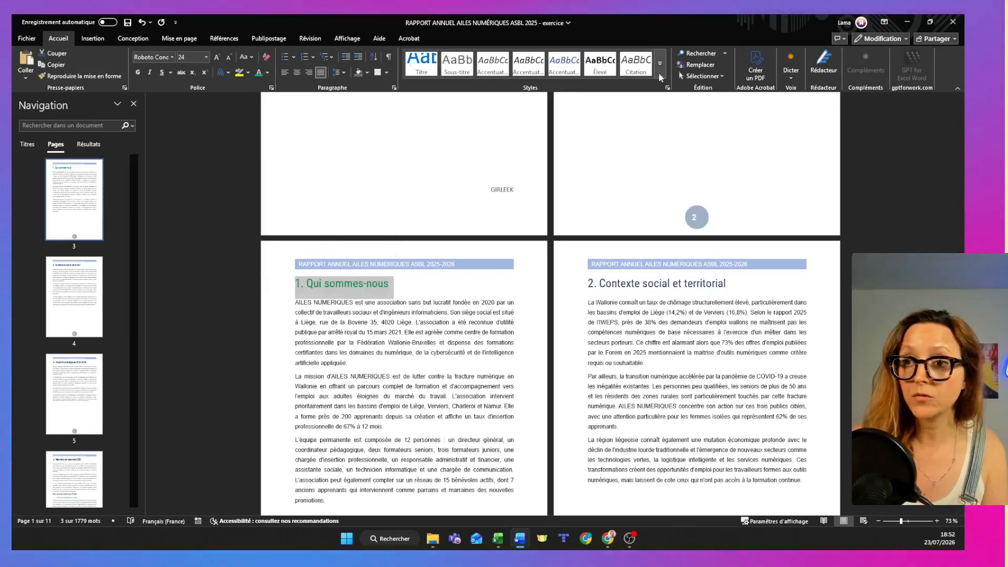
pyautogui.click(660, 65)
pyautogui.rightClick(494, 68)
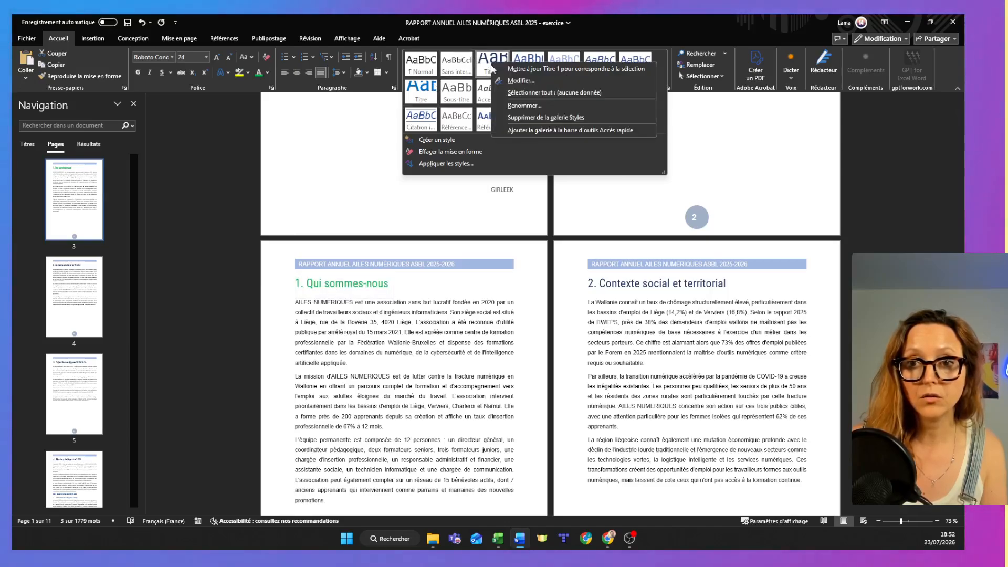
pyautogui.click(510, 68)
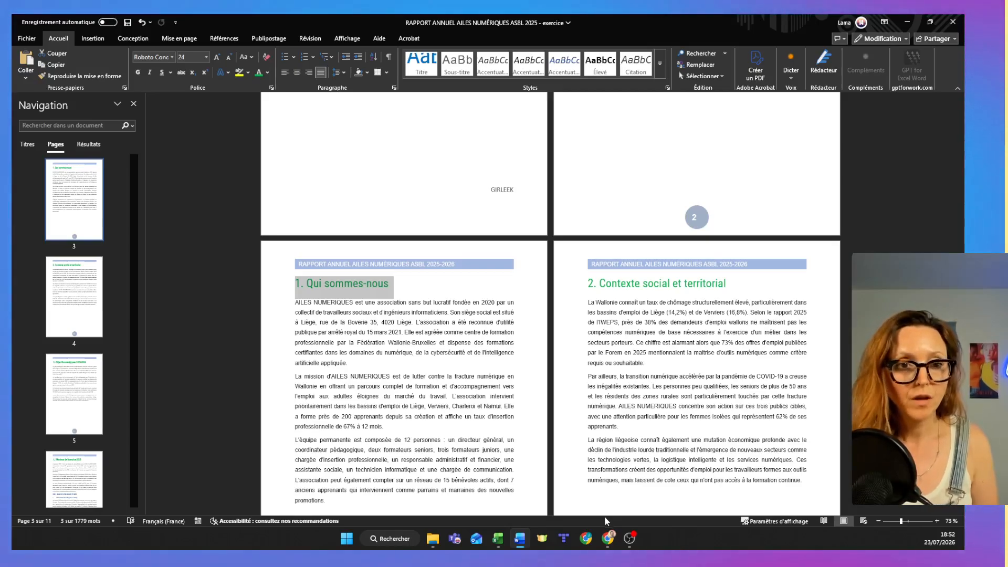
# Save the report as a PDF named "RAPPORT ANNUEL AILES NUMÉRIQUES ASBL 2025 - version finale" in Téléchargements, optimised as Standard.
pyautogui.click(27, 39)
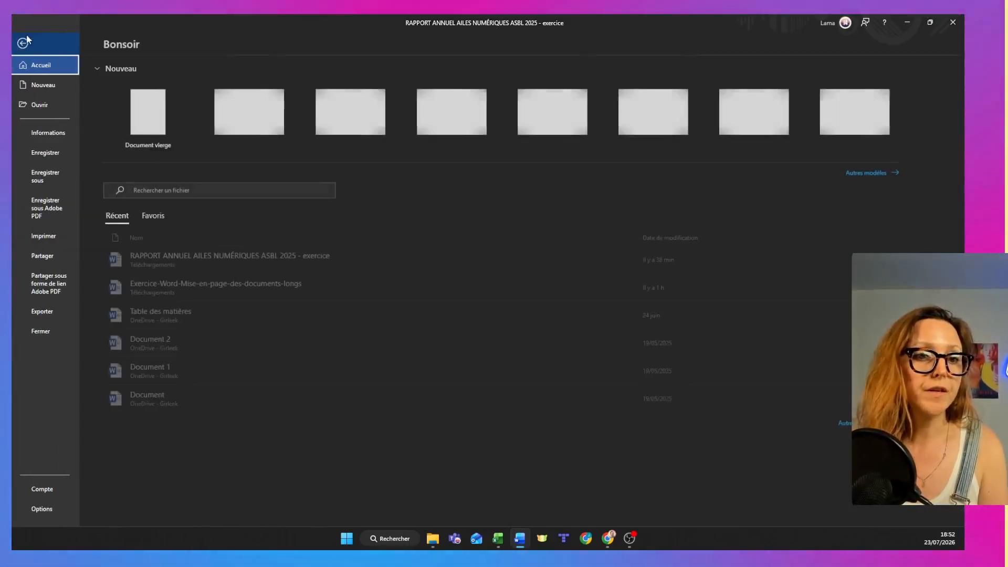
pyautogui.click(54, 172)
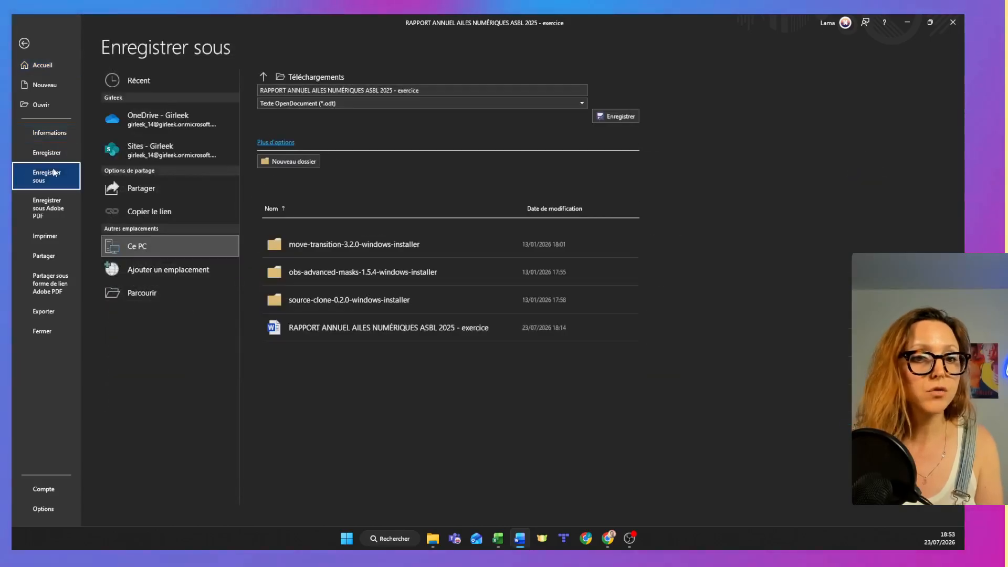
pyautogui.click(141, 293)
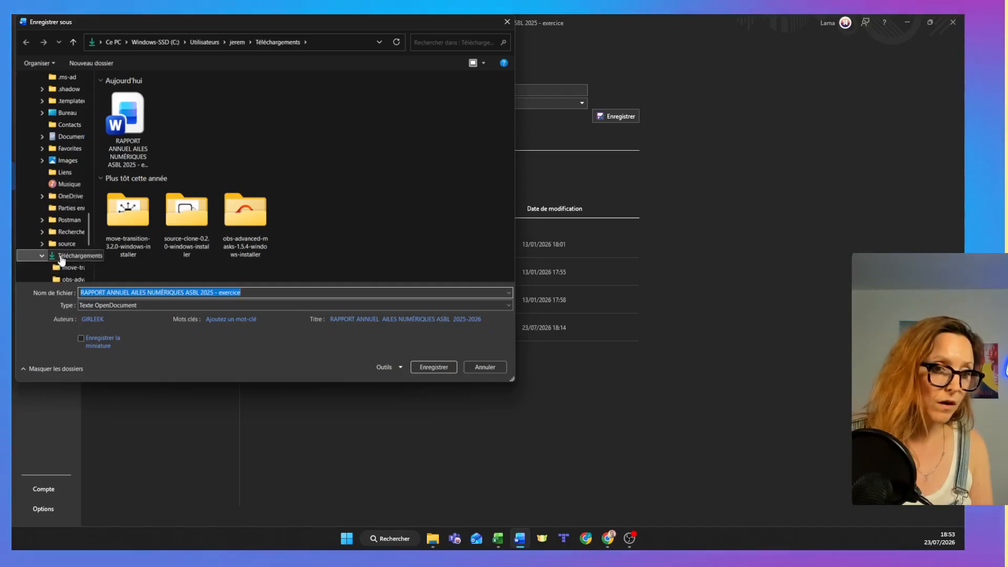
pyautogui.click(62, 259)
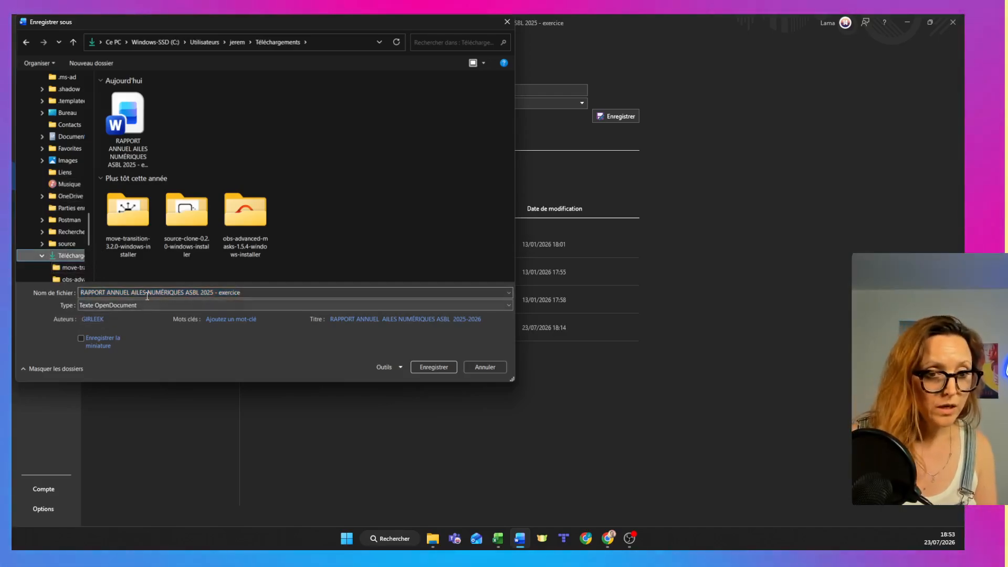
pyautogui.click(231, 295)
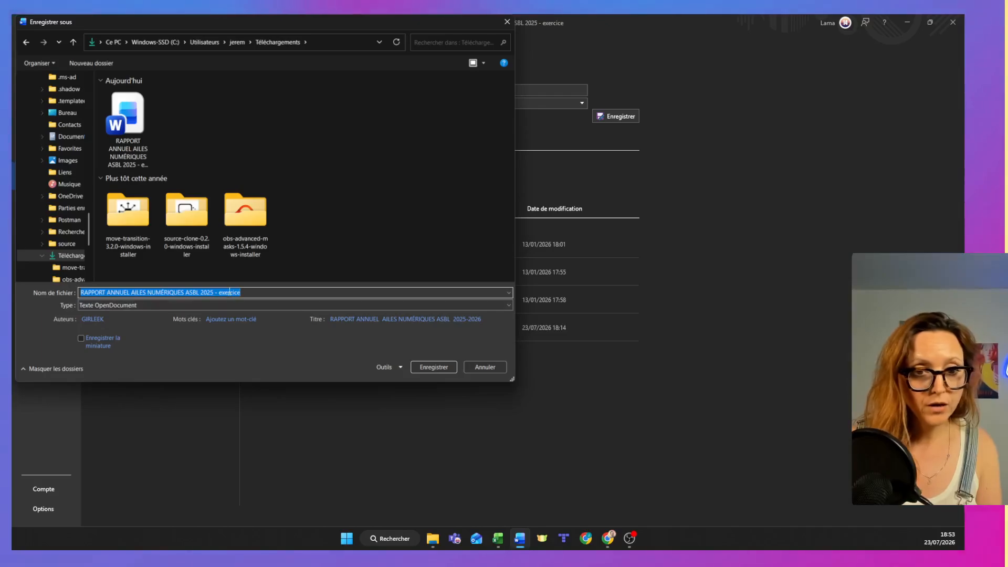
pyautogui.write('ver')
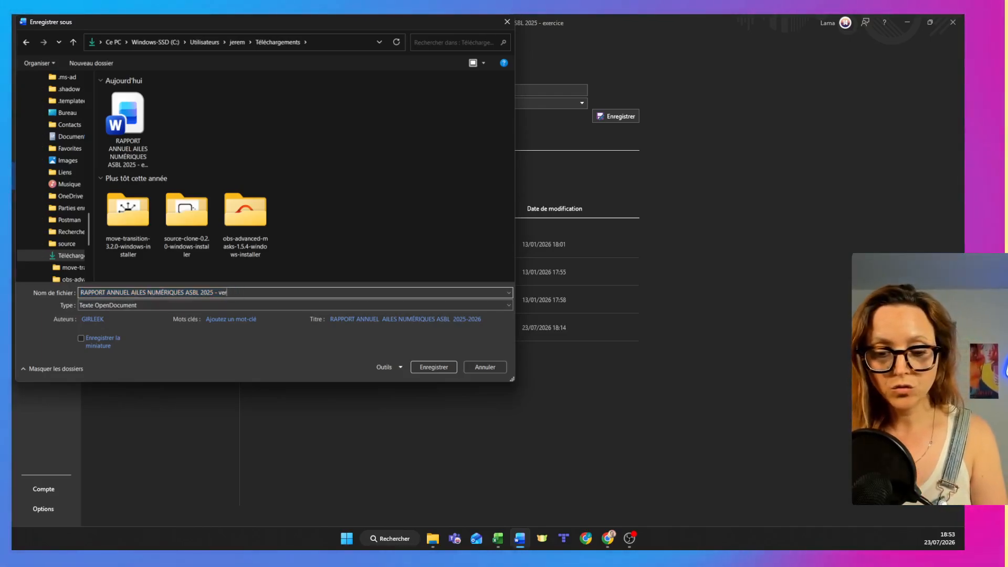
pyautogui.write('sion f')
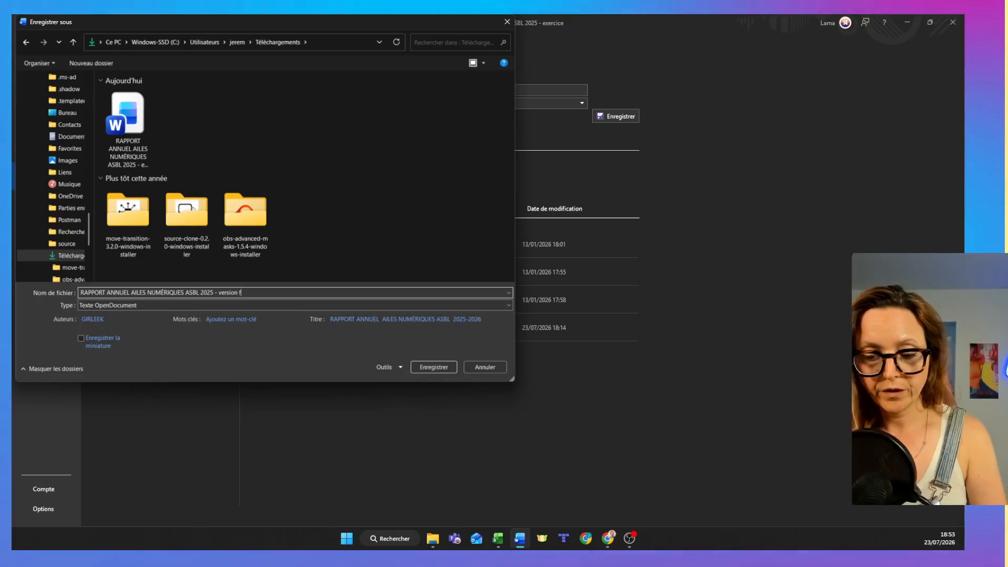
pyautogui.write('inal')
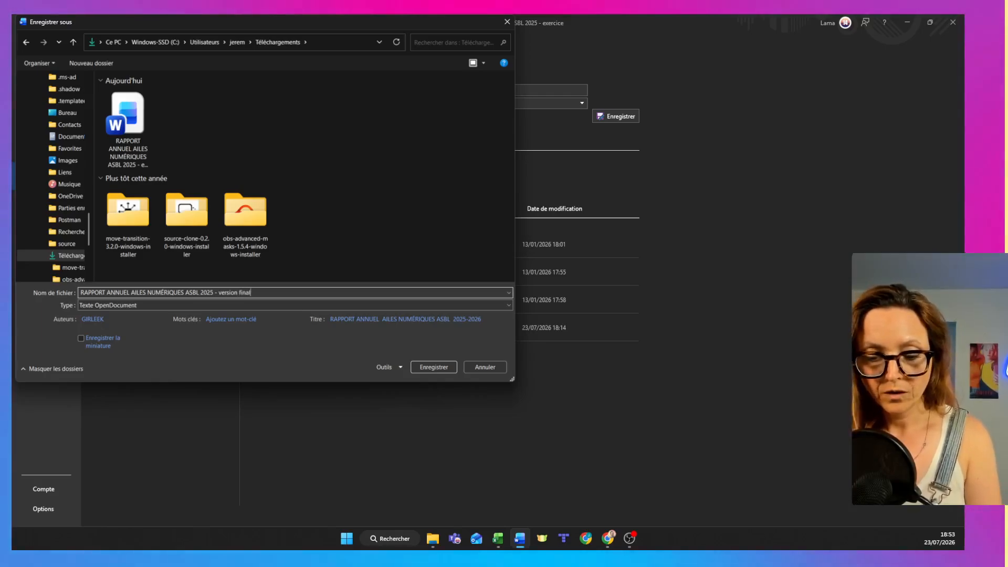
pyautogui.write('e')
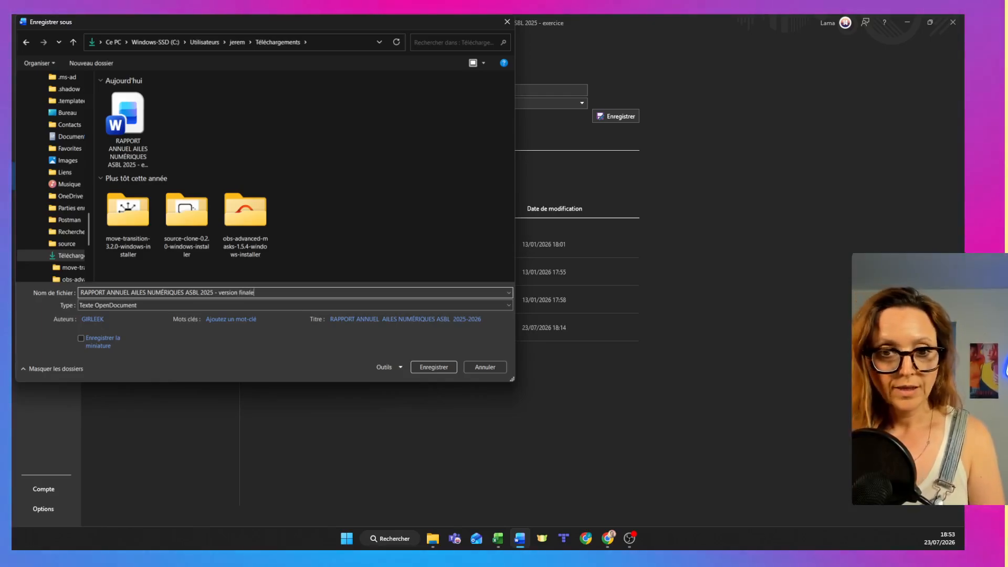
pyautogui.click(109, 306)
pyautogui.click(128, 362)
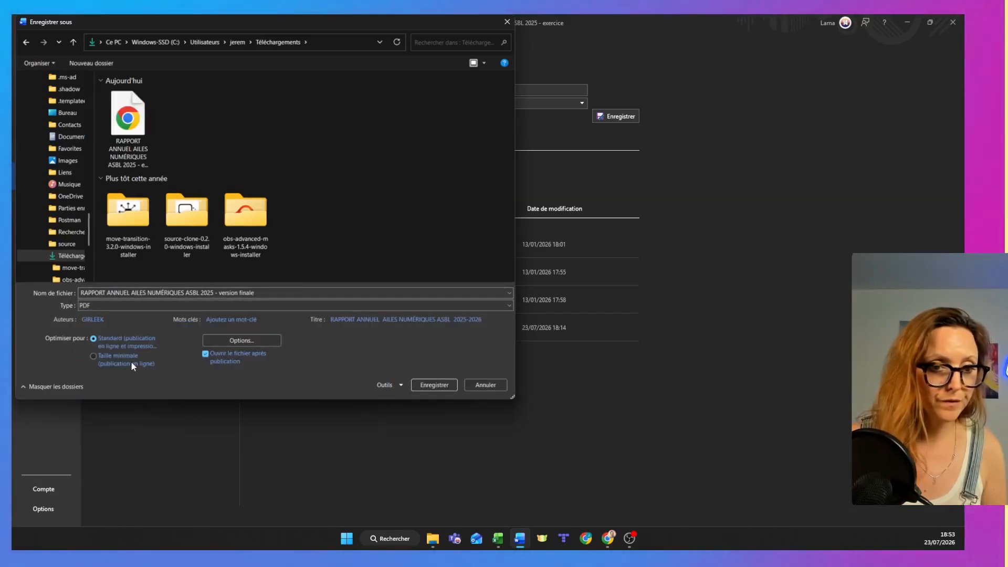
pyautogui.click(434, 385)
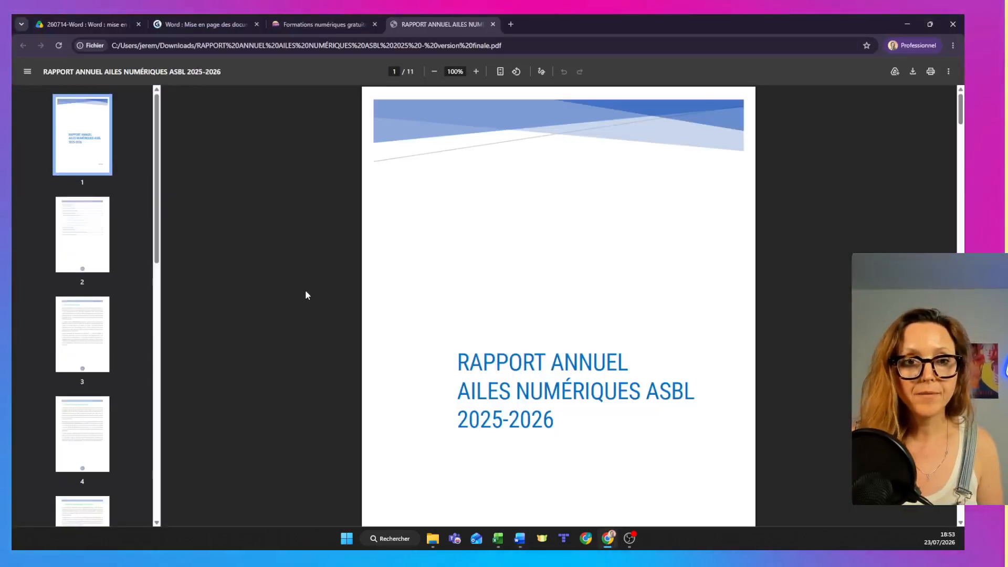
# Review the exported PDF through to its last page and follow the "Premier trimestre 2025" link in its table of contents.
pyautogui.click(74, 215)
pyautogui.click(82, 339)
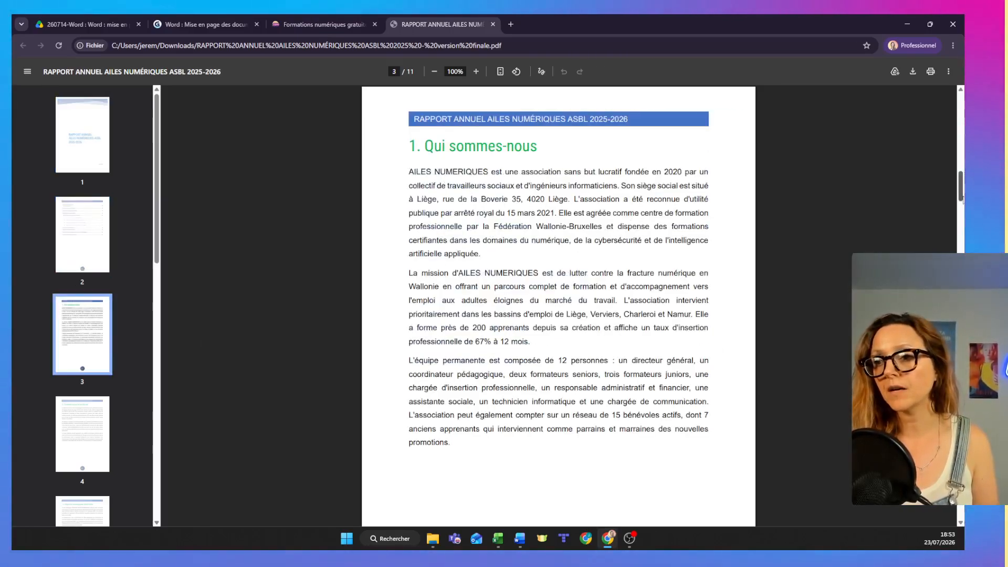
pyautogui.moveTo(962, 195); pyautogui.dragTo(961, 508)
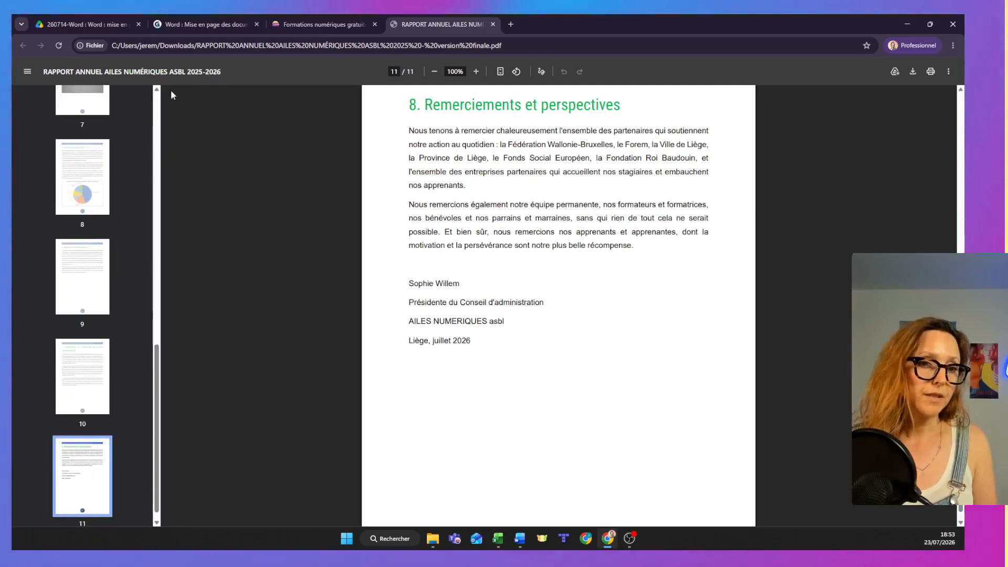
pyautogui.scroll(15, 127, 120)
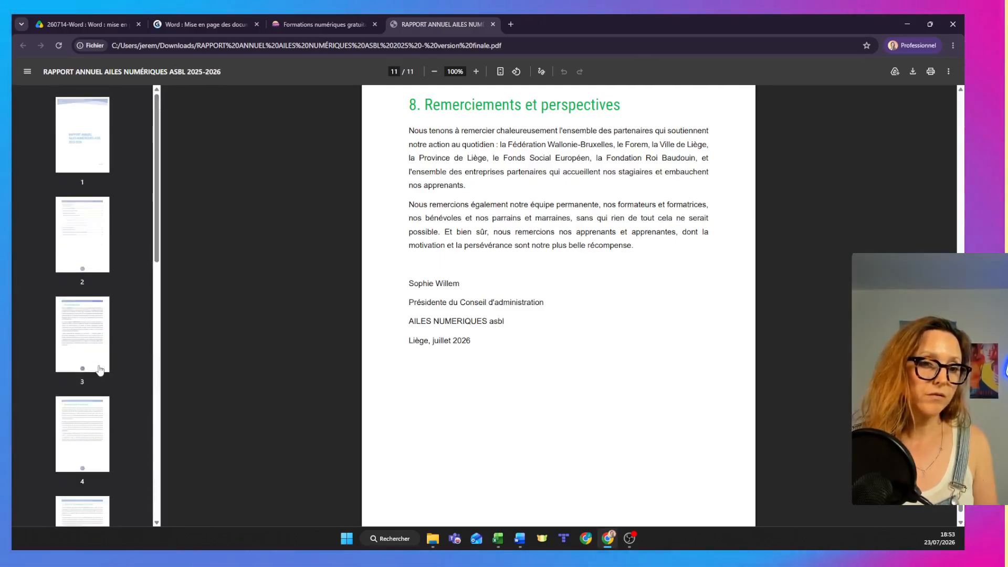
pyautogui.click(84, 265)
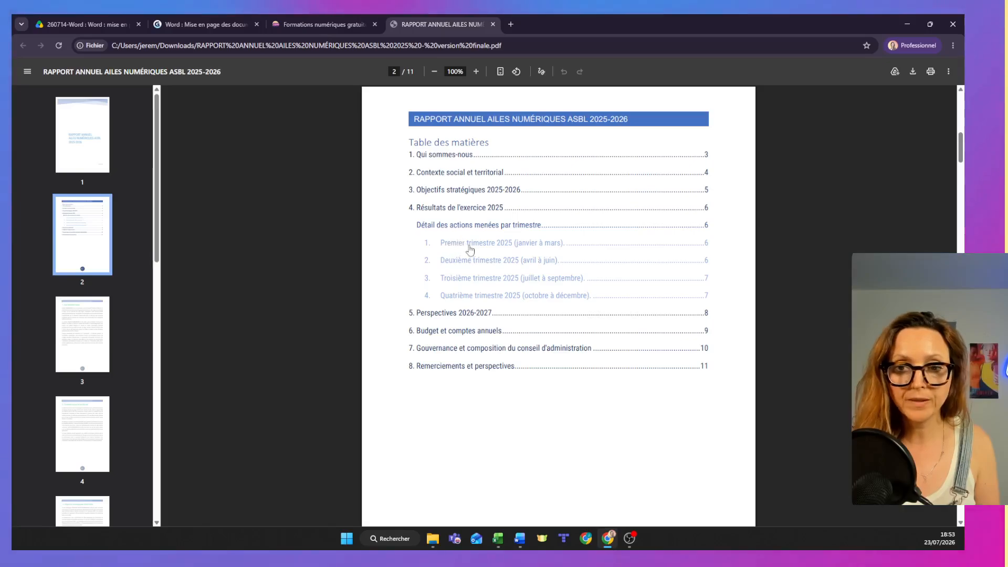
pyautogui.click(470, 250)
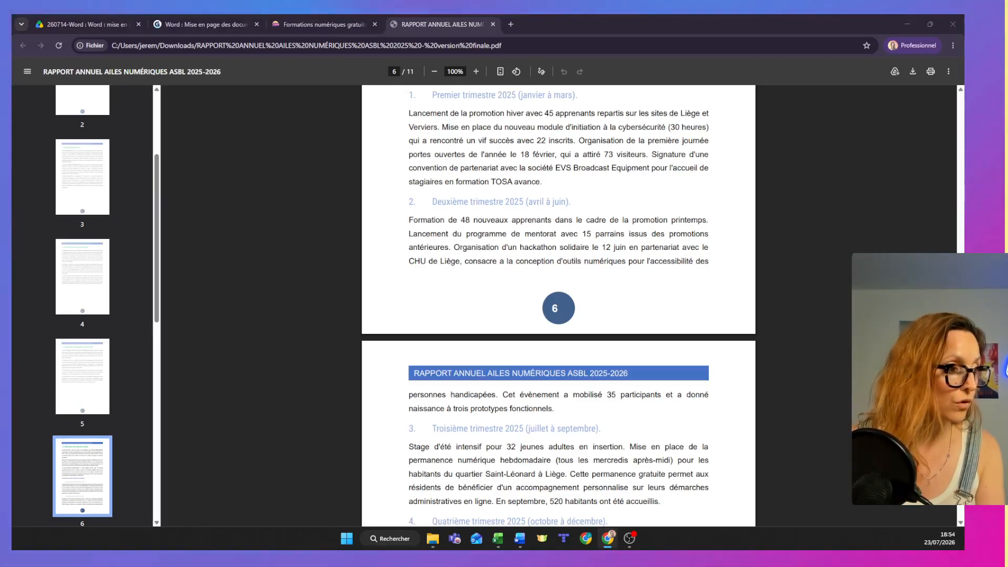
# Advance the Gamma presentation to "3 petites astuces pour aller plus loin", and check page 4 via the navigation pane and the view options in Word.
pyautogui.click(174, 27)
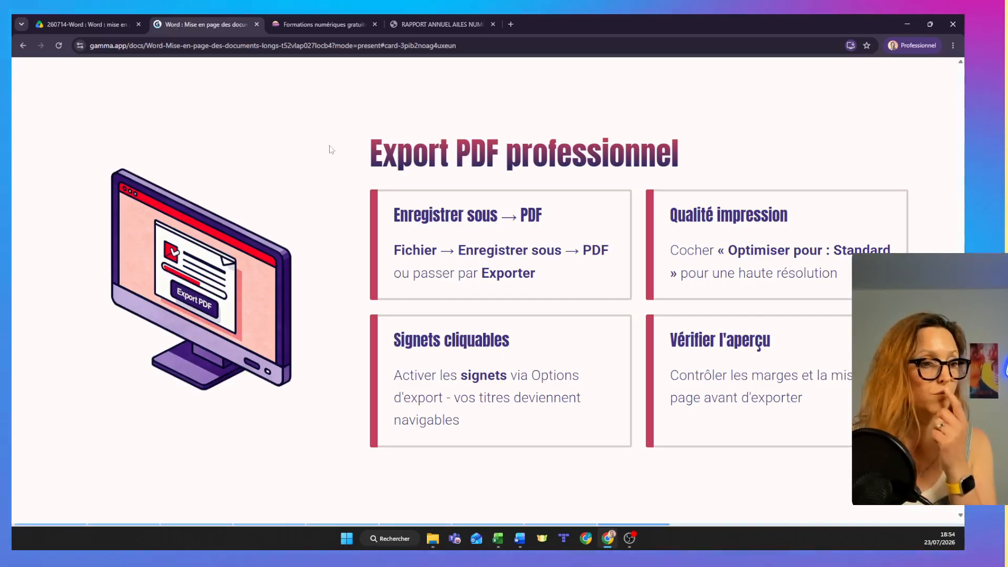
pyautogui.click(945, 195)
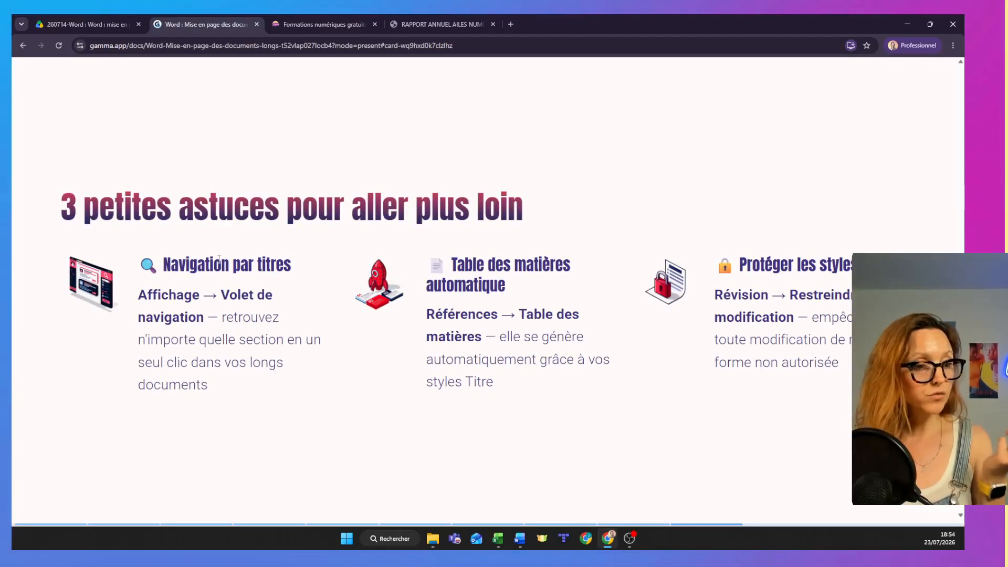
pyautogui.hotkey('alt', 'Tab')
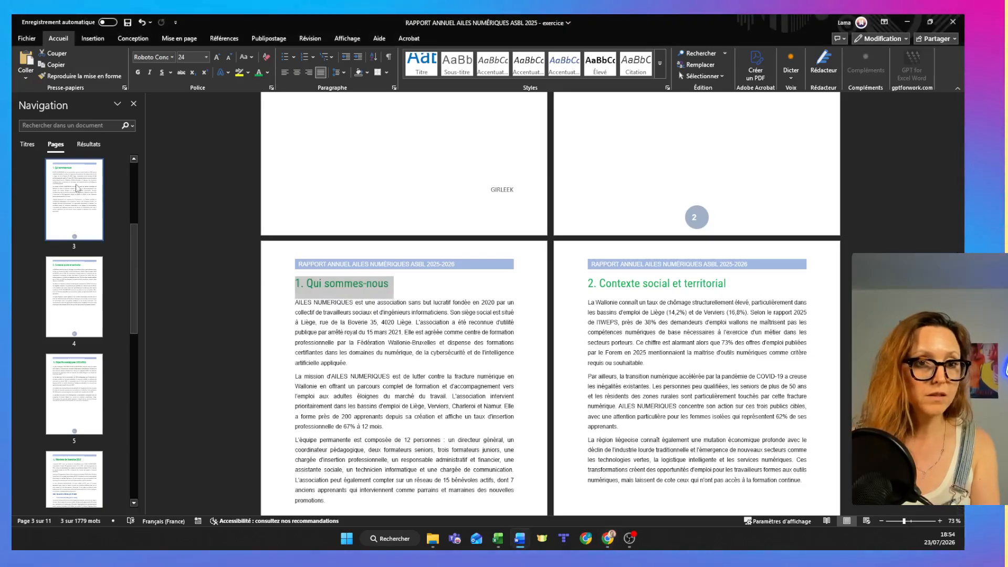
pyautogui.click(80, 224)
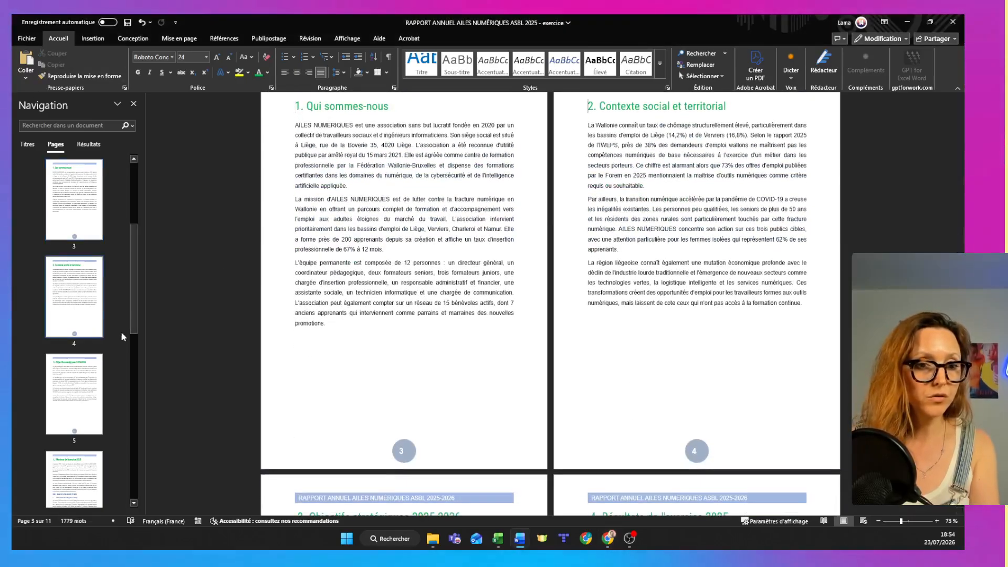
pyautogui.hotkey('alt', 'Tab')
pyautogui.hotkey('alt', 'Tab')
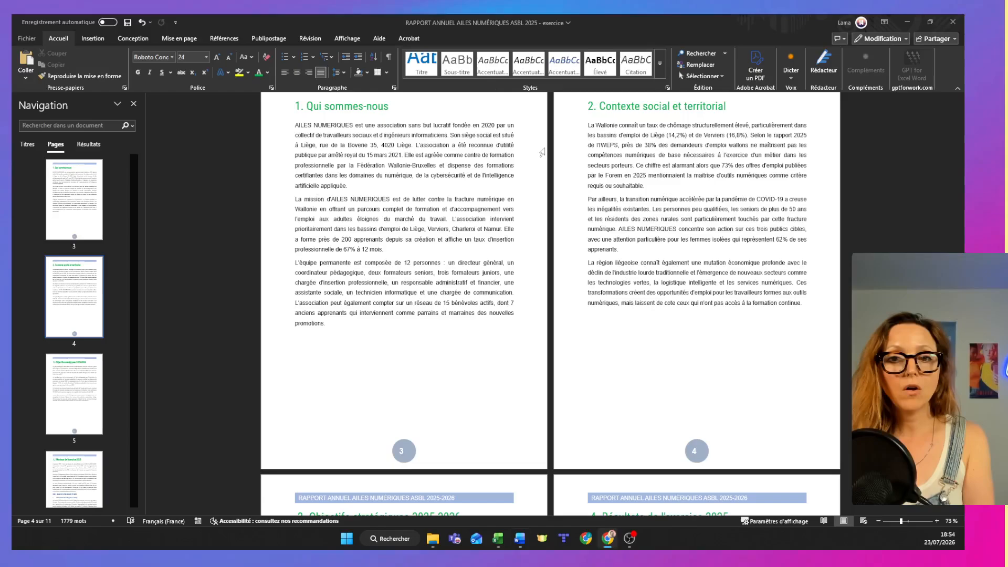
pyautogui.click(347, 39)
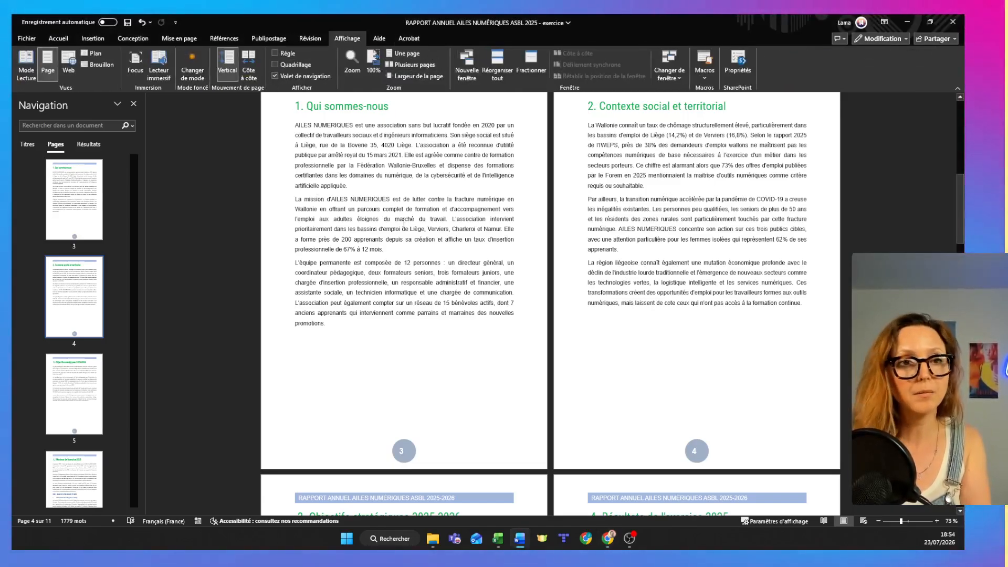
pyautogui.hotkey('alt', 'Tab')
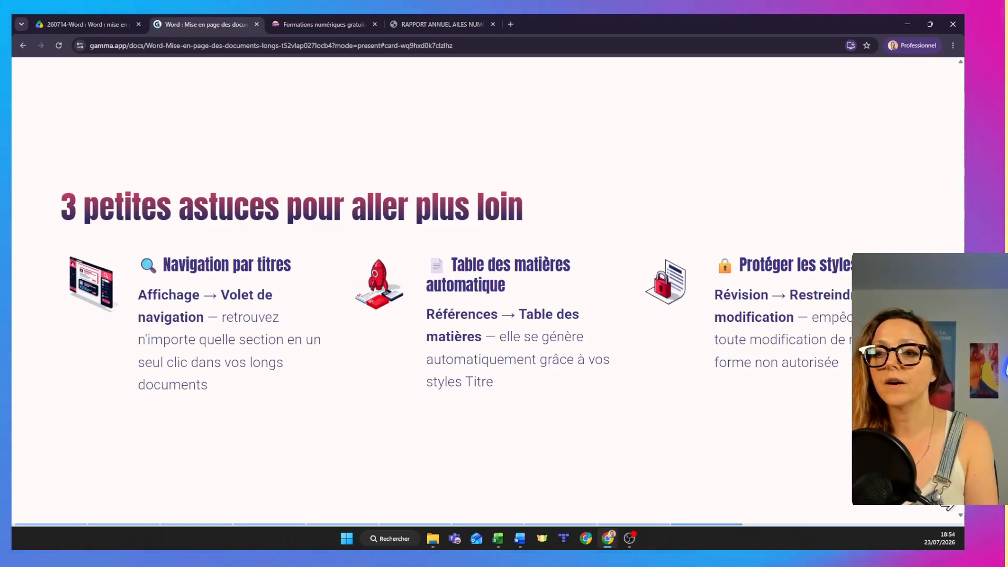
# Advance the presentation past "Ce que vous savez faire maintenant" to "Aller plus loin avec GIRLEEK Academy" and leave presentation mode.
pyautogui.moveTo(325, 73)
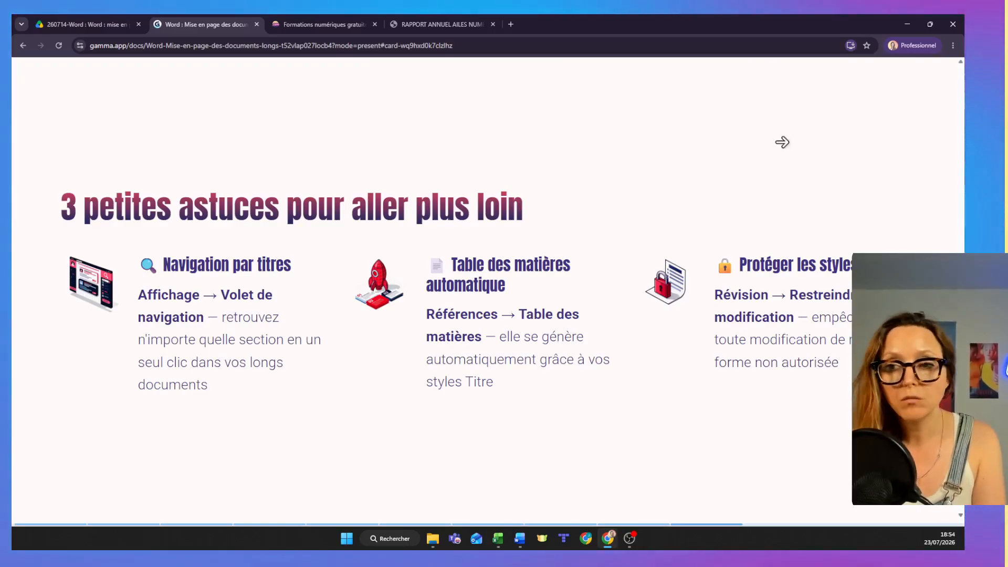
pyautogui.click(856, 207)
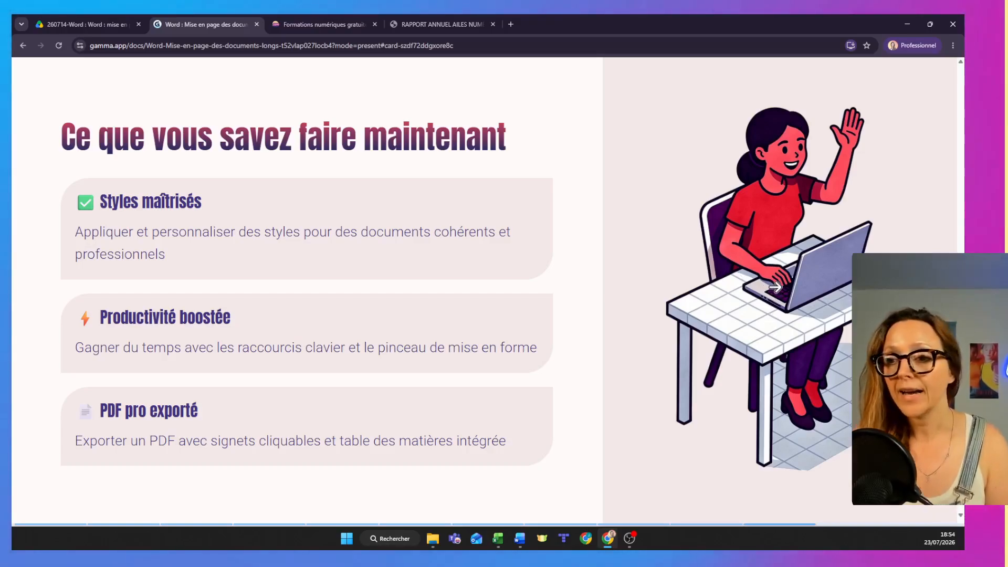
pyautogui.click(779, 292)
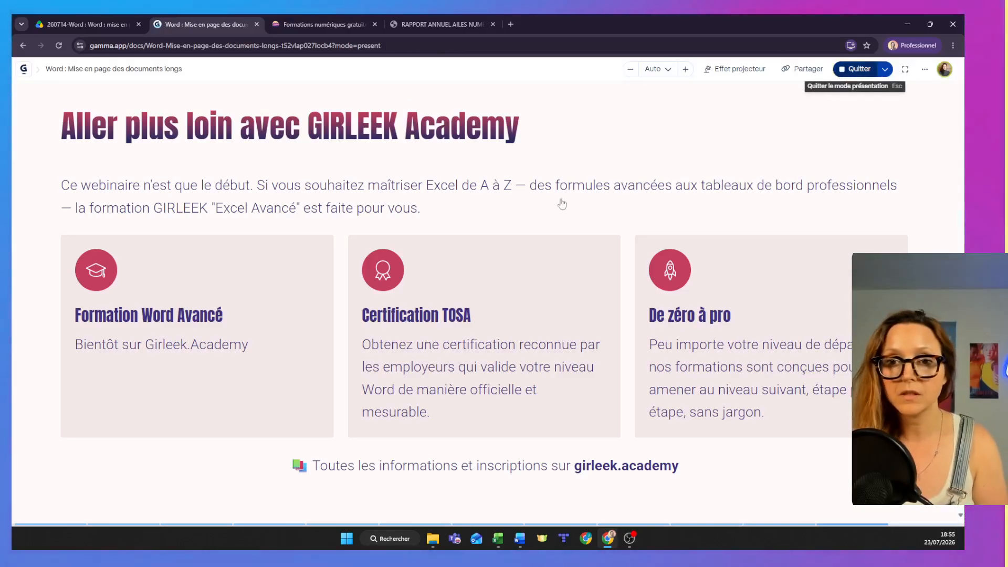
pyautogui.press('Escape')
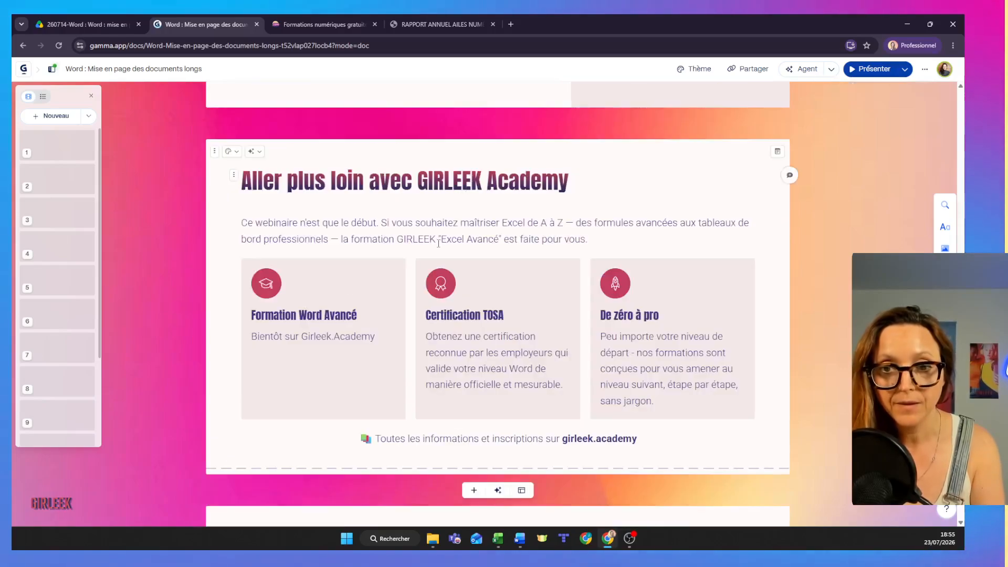
# In the intro paragraph, replace "Excel" before "de A à Z" with "Word" and delete "— des formules avancées aux tableaux de bord professionnels —".
pyautogui.doubleClick(505, 223)
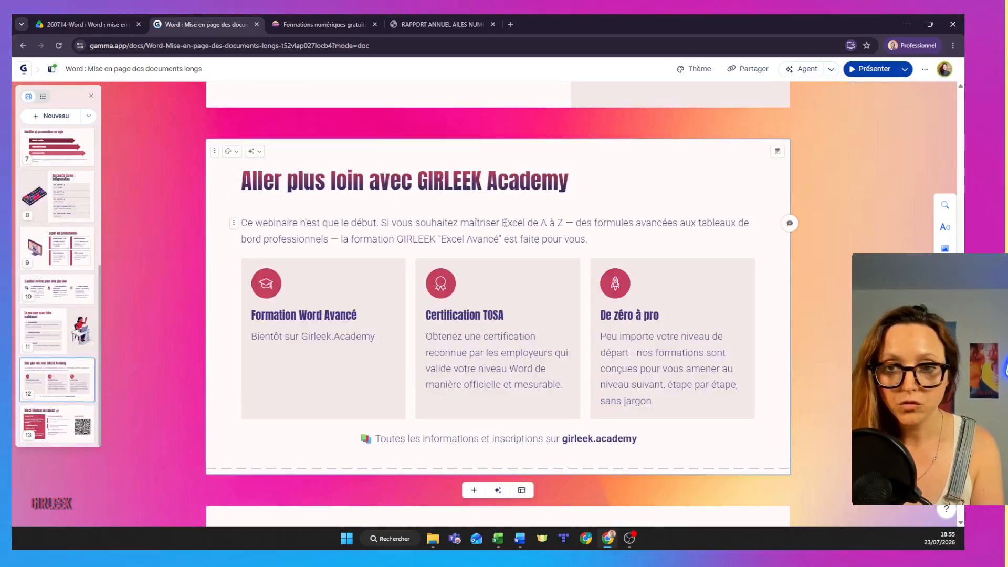
pyautogui.write('Word')
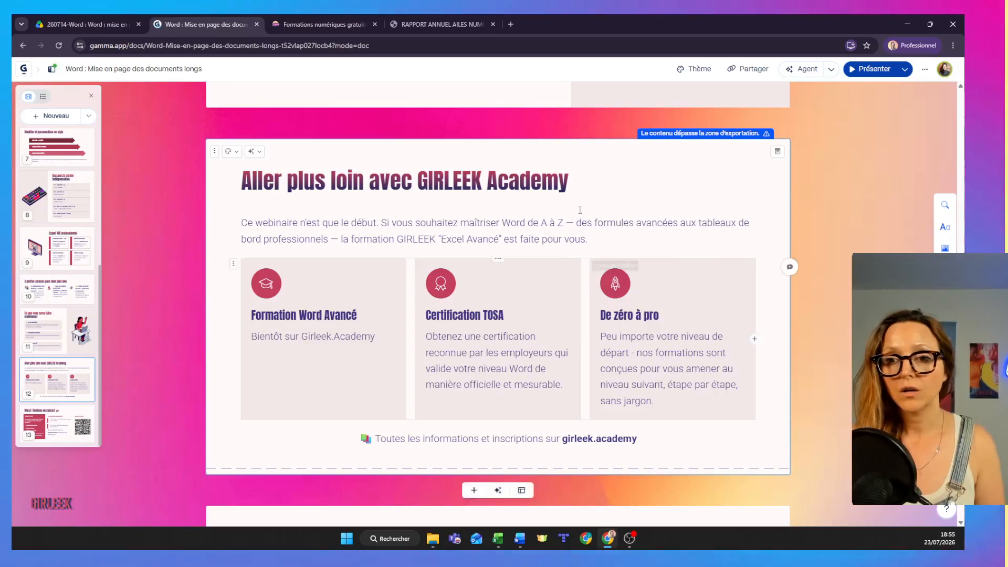
pyautogui.moveTo(564, 223); pyautogui.dragTo(312, 224)
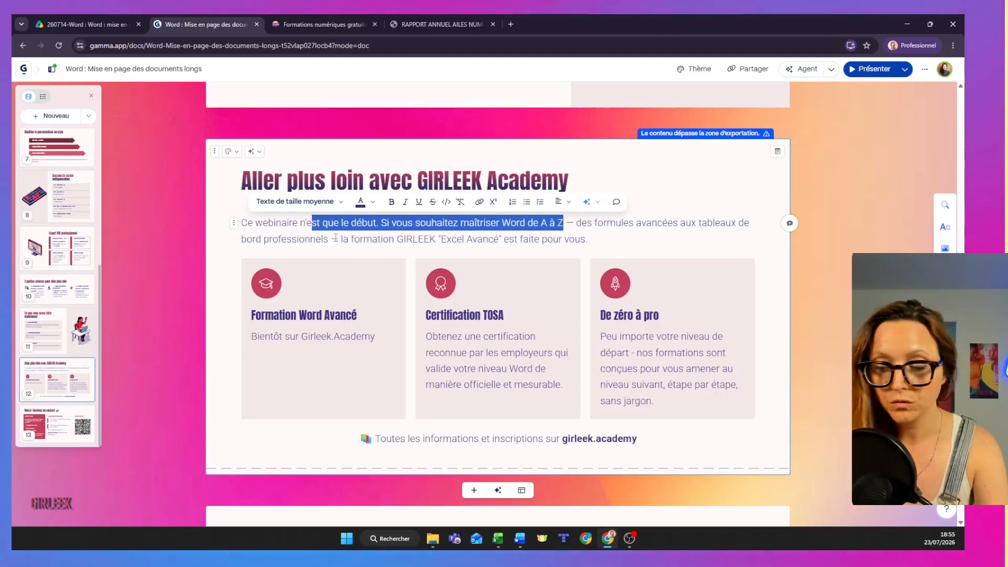
pyautogui.click(581, 231)
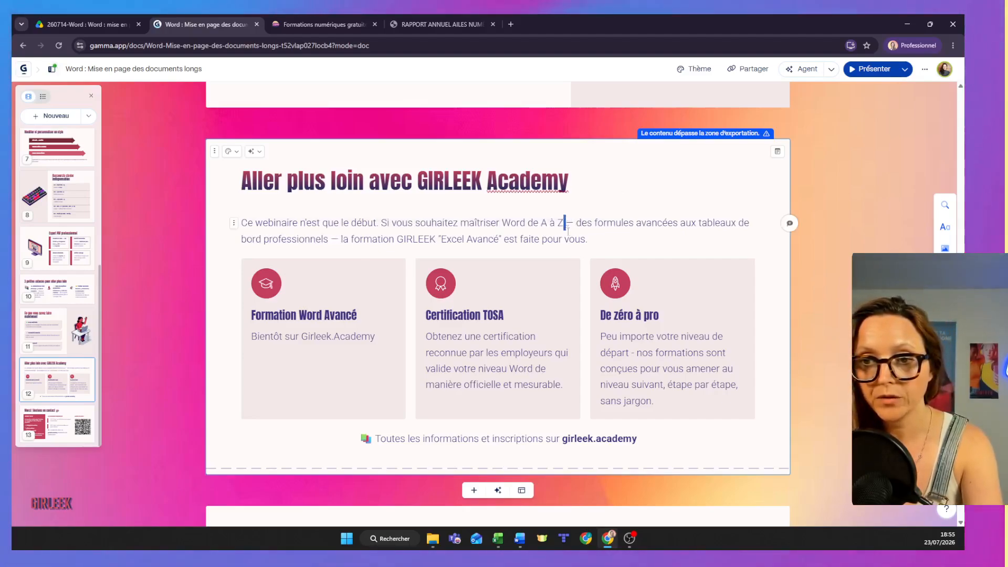
pyautogui.moveTo(563, 223); pyautogui.dragTo(335, 238)
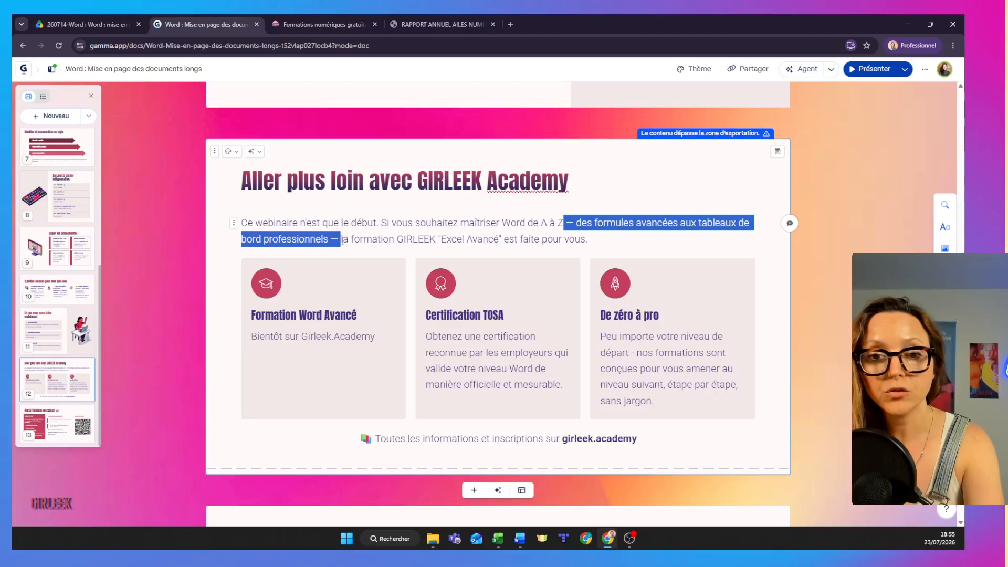
pyautogui.press('BackSpace')
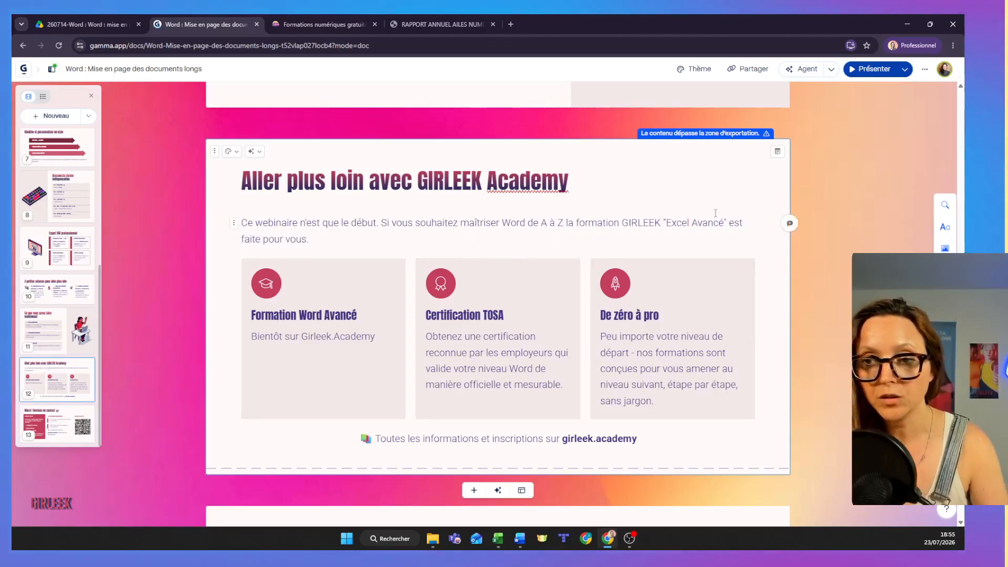
# Change the course name "Excel Avancé" in the intro paragraph to "Word Avancé".
pyautogui.doubleClick(676, 224)
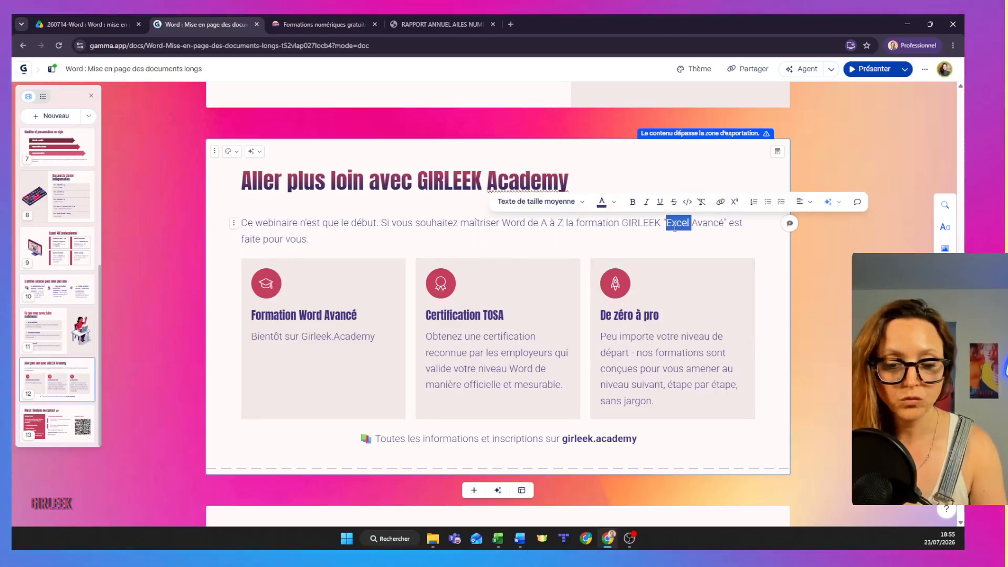
pyautogui.write('Word')
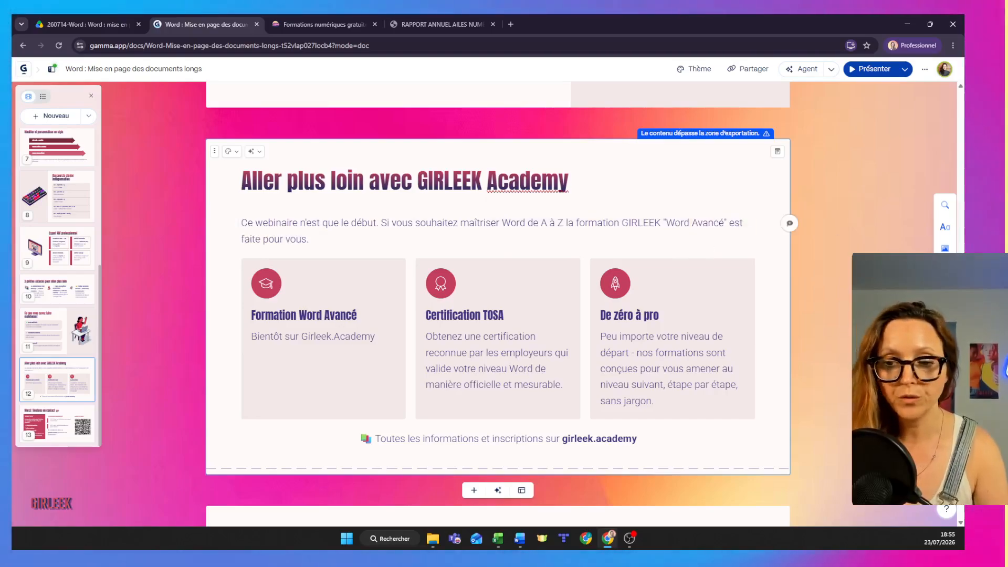
# Look over the edited card and the closing card "Merci ! Restons en contact" with its contact details and upcoming webinars.
pyautogui.scroll(1, 788, 183)
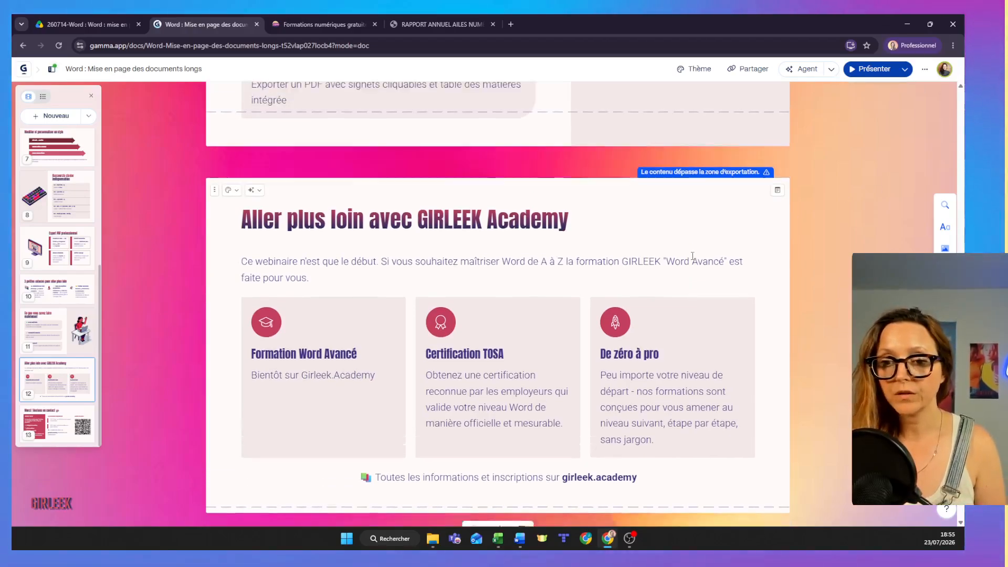
pyautogui.scroll(-2, 735, 221)
pyautogui.scroll(3, 693, 256)
pyautogui.scroll(-8, 692, 256)
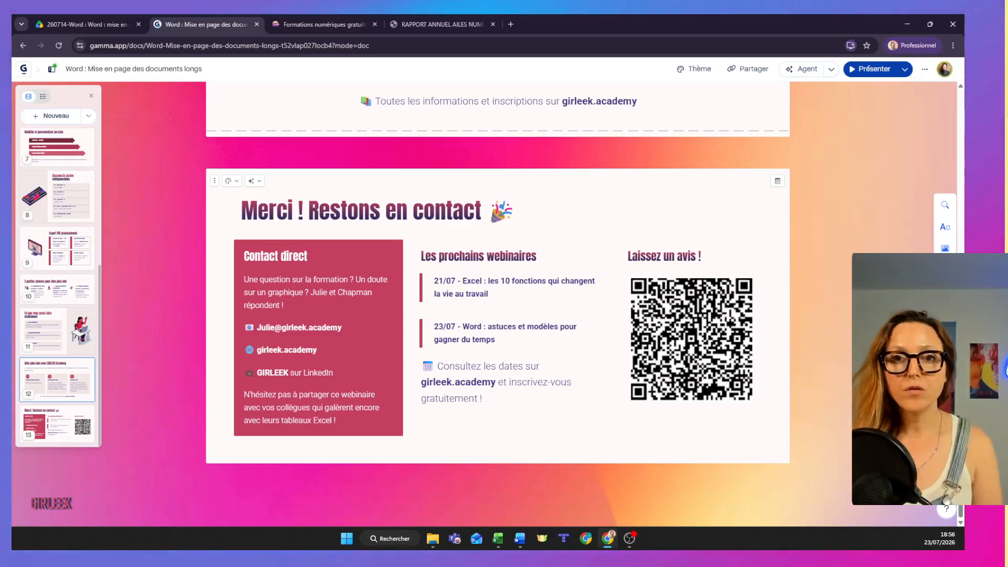
# Review the August webinar sessions on the girleek.academy webinar page, then return to the closing card of the Gamma presentation.
pyautogui.click(305, 25)
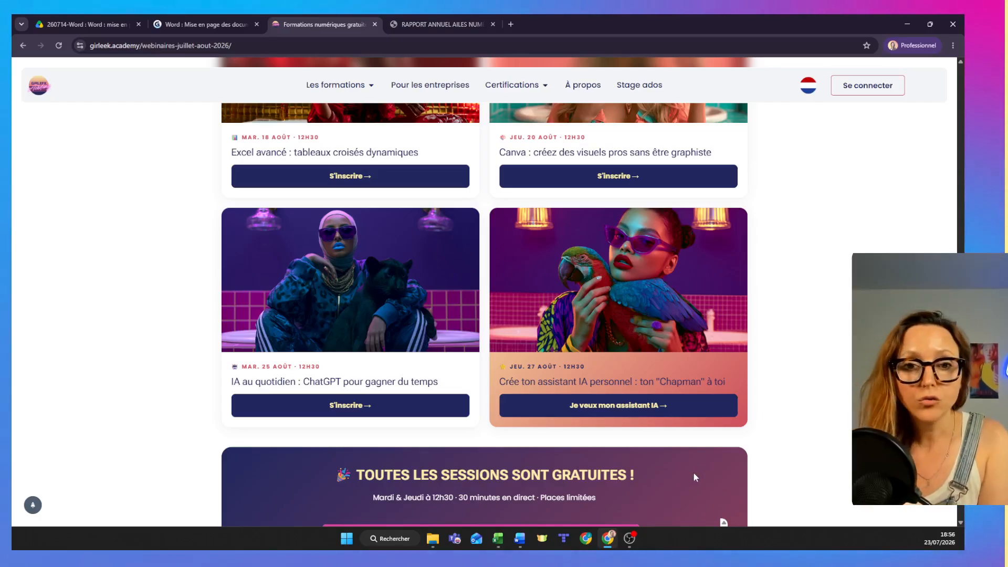
pyautogui.scroll(-1, 693, 471)
pyautogui.scroll(2, 693, 471)
pyautogui.scroll(1, 694, 477)
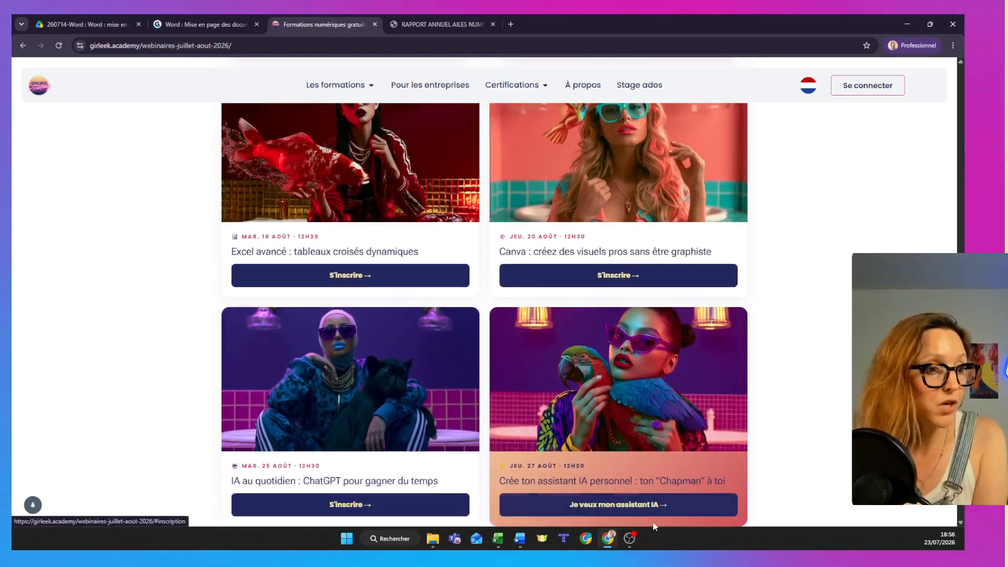
pyautogui.scroll(5, 342, 326)
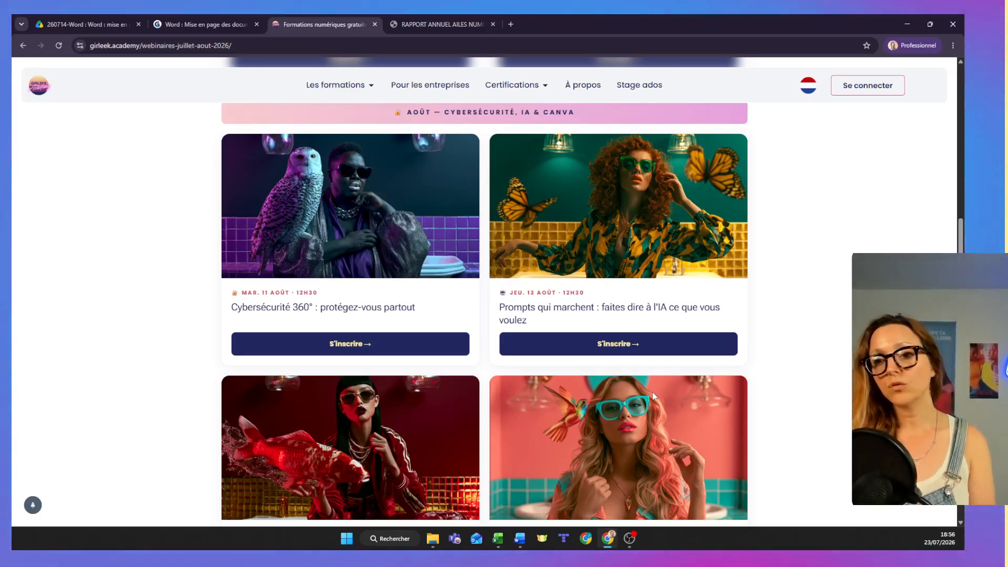
pyautogui.scroll(-1, 654, 390)
pyautogui.scroll(-2, 653, 392)
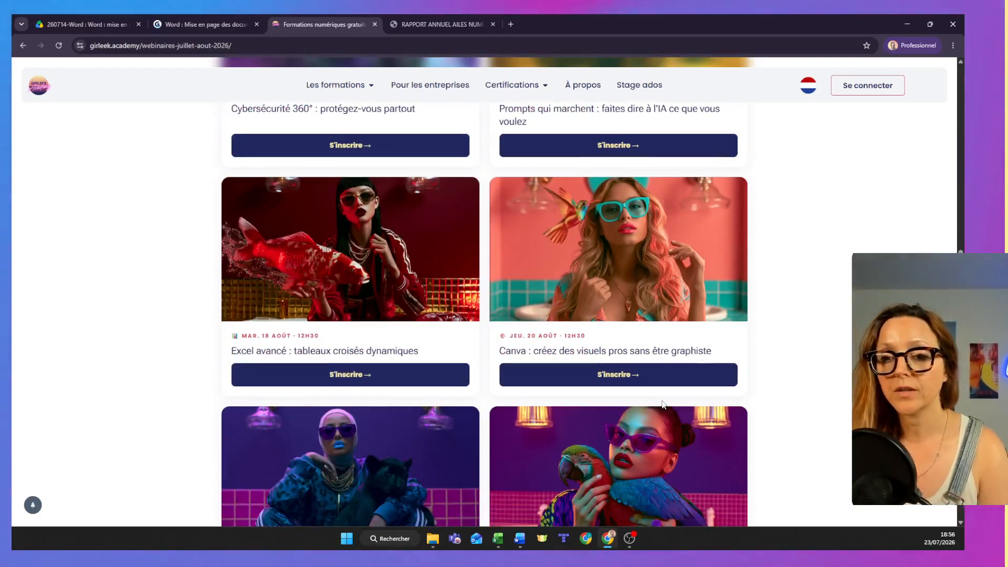
pyautogui.scroll(1, 667, 415)
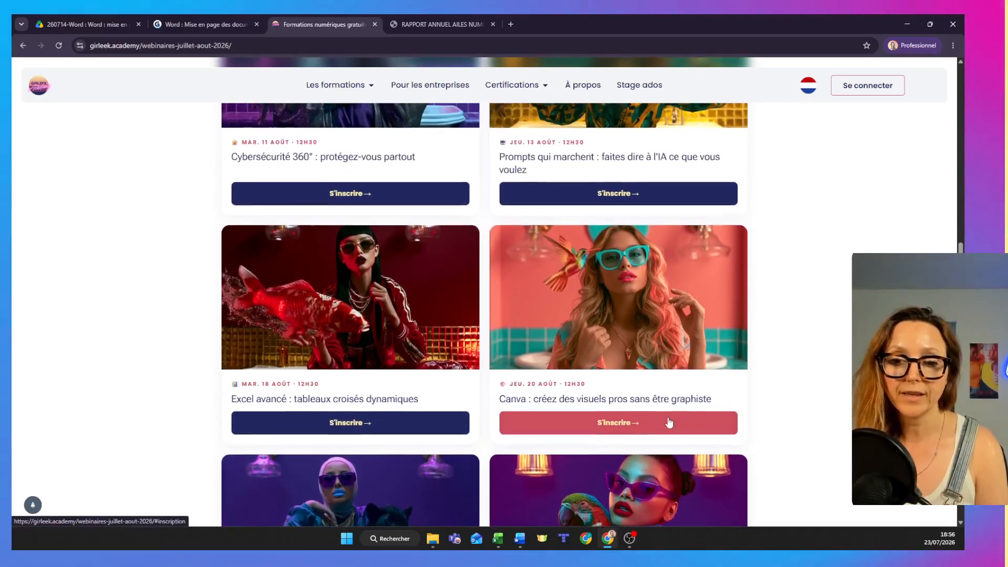
pyautogui.scroll(-1, 484, 315)
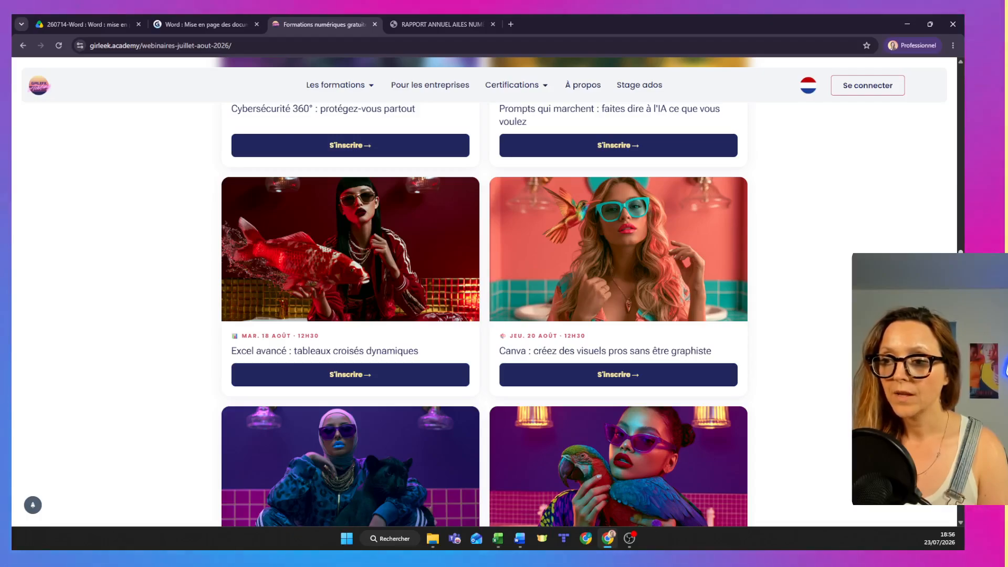
pyautogui.scroll(-1, 484, 315)
pyautogui.scroll(-4, 431, 240)
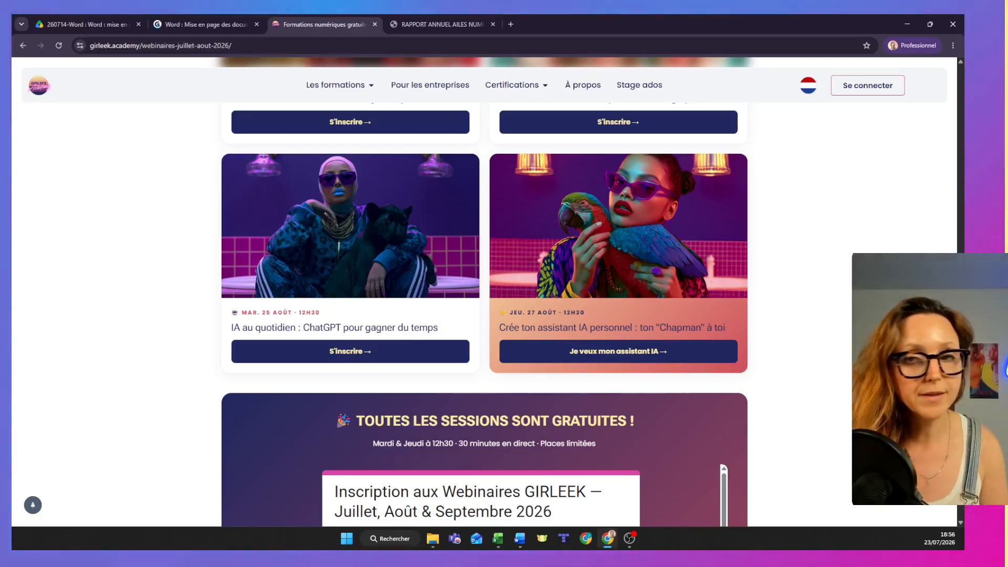
pyautogui.click(216, 26)
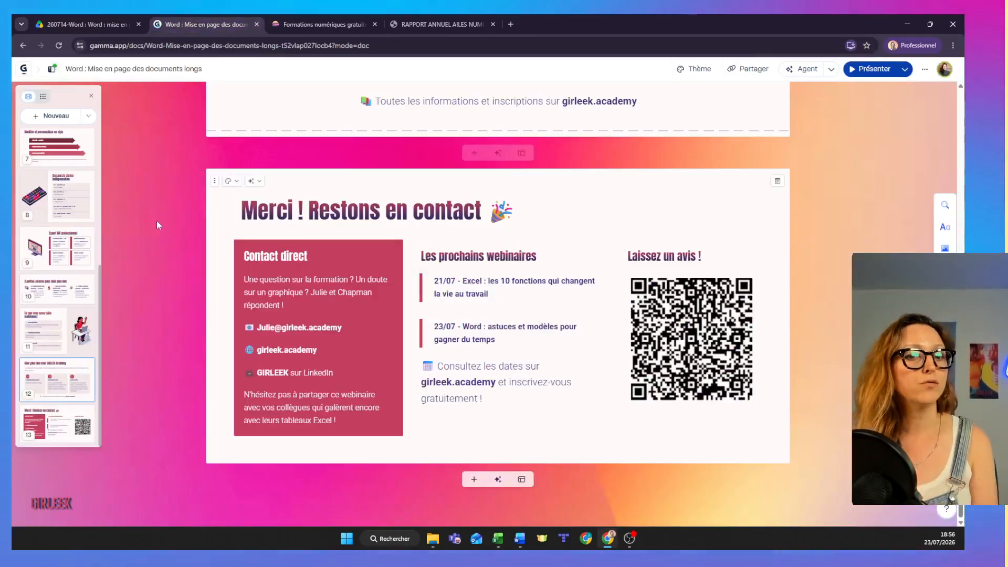